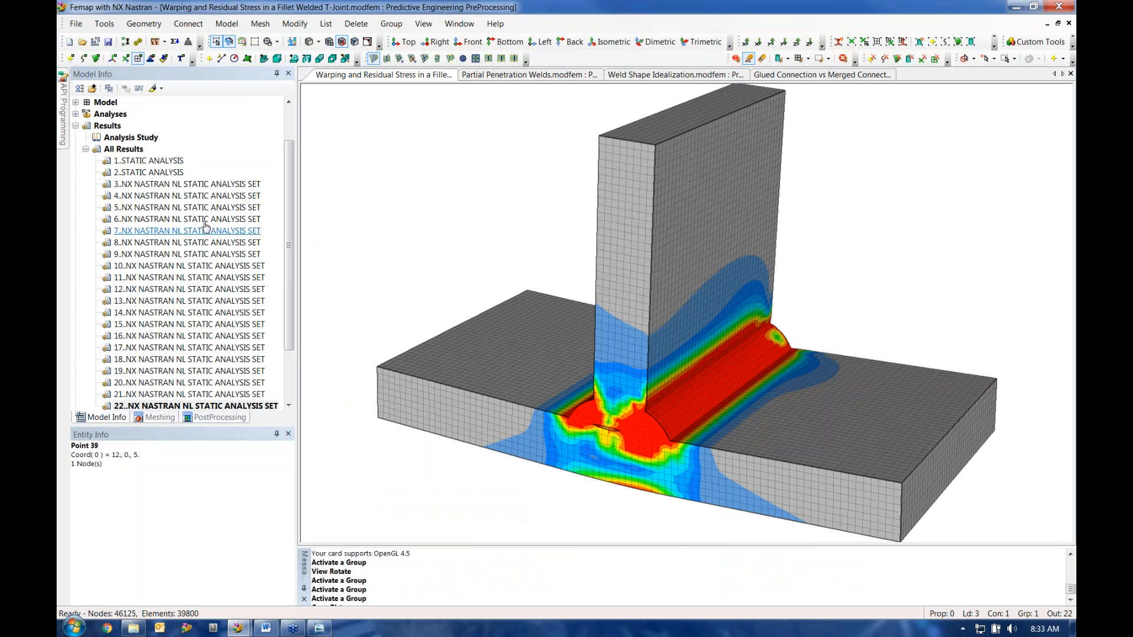
Animate the weld results across output sets 3 through 22 with MultiSet Animate
scroll(236, 289, "down", 2)
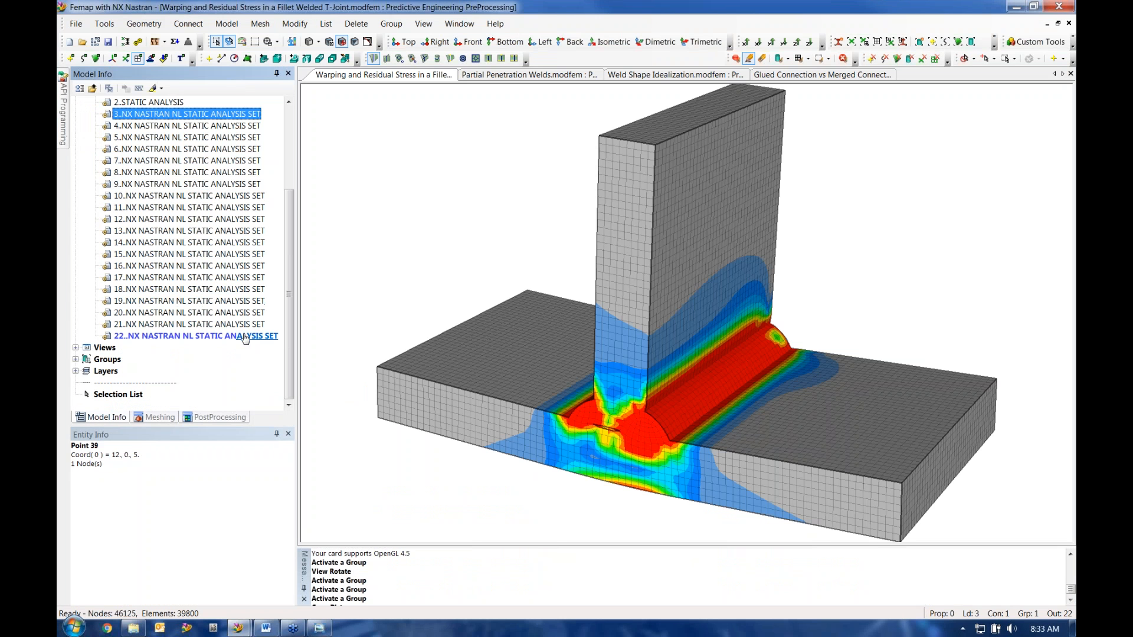
left_click(245, 335, "shift")
right_click(243, 335)
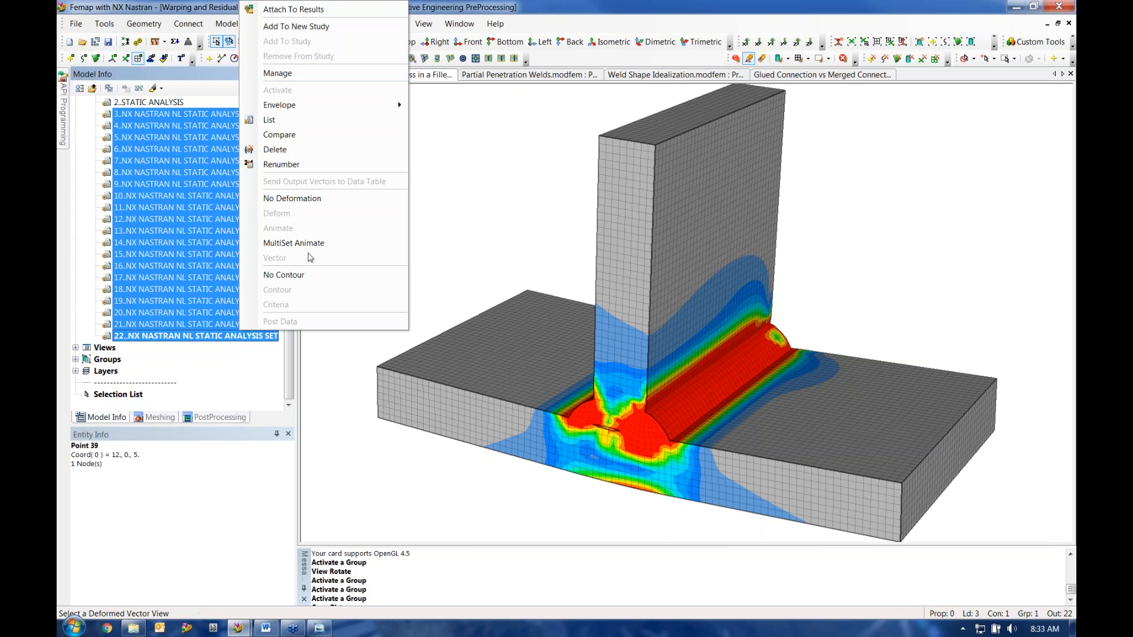
left_click(293, 243)
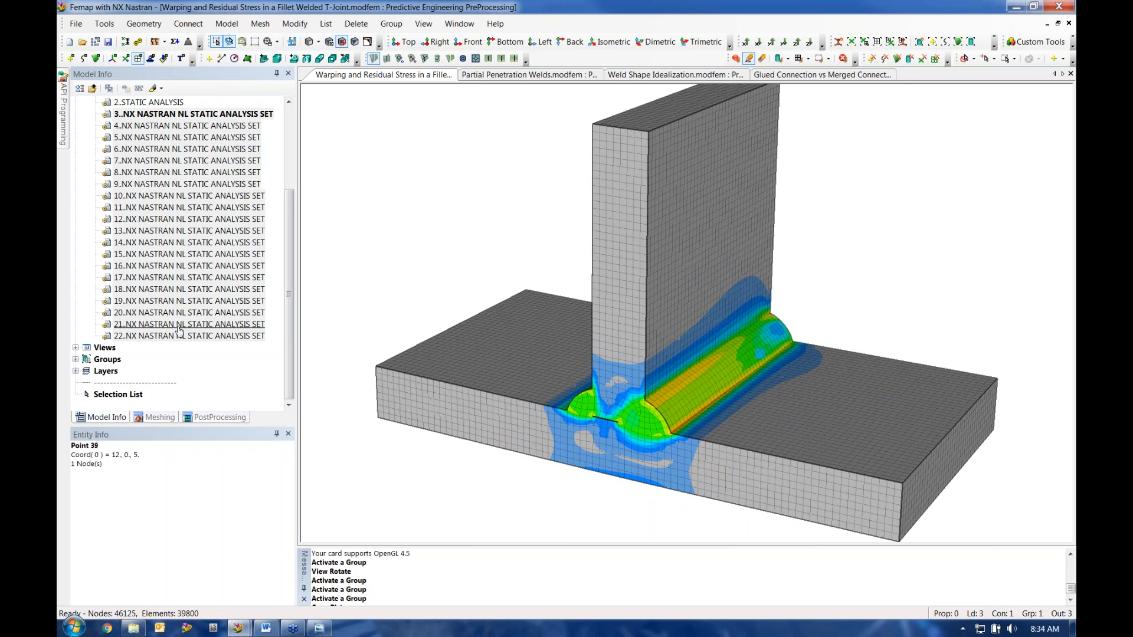
Turn off the deformed display for output sets 3 through 22 and activate output set 22
left_click(179, 335, "shift")
right_click(180, 335)
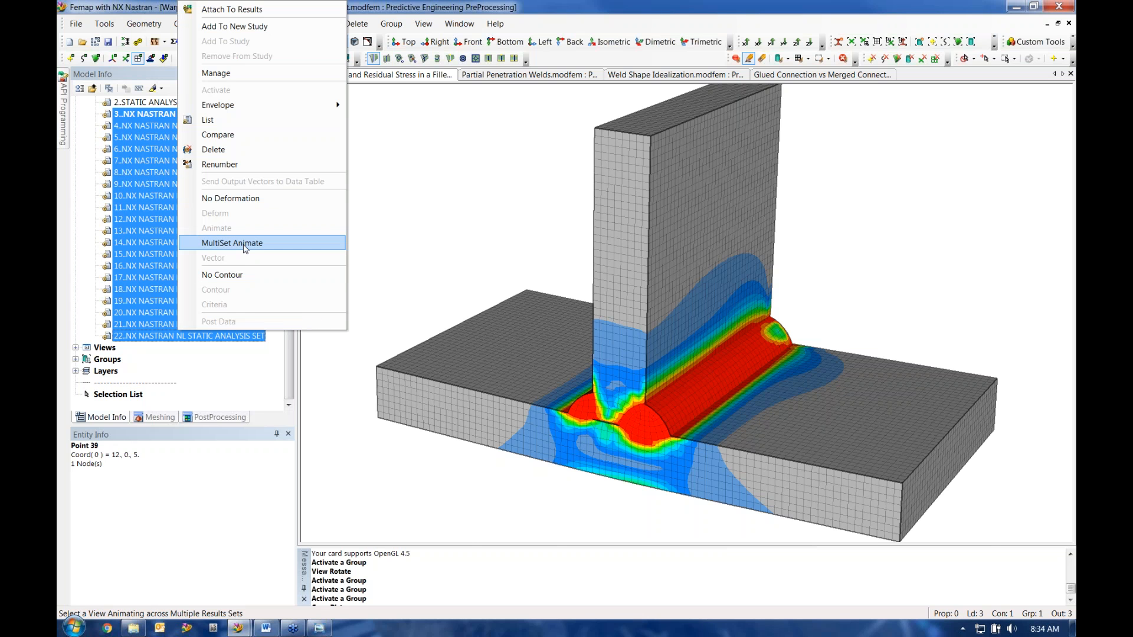
left_click(239, 199)
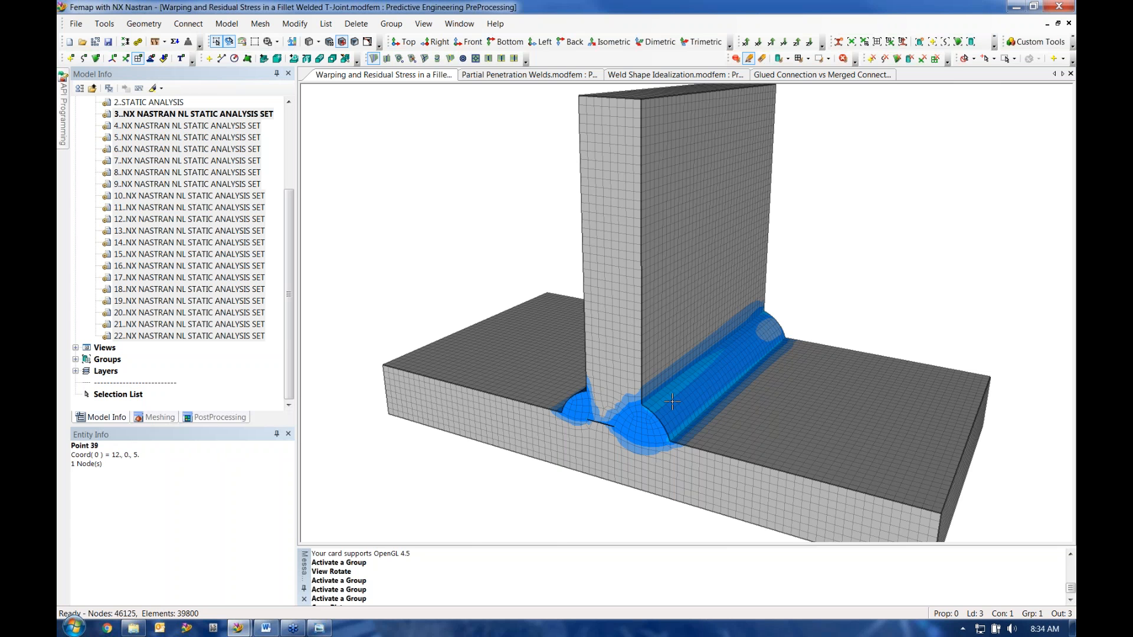
left_click(234, 337)
double_click(235, 337)
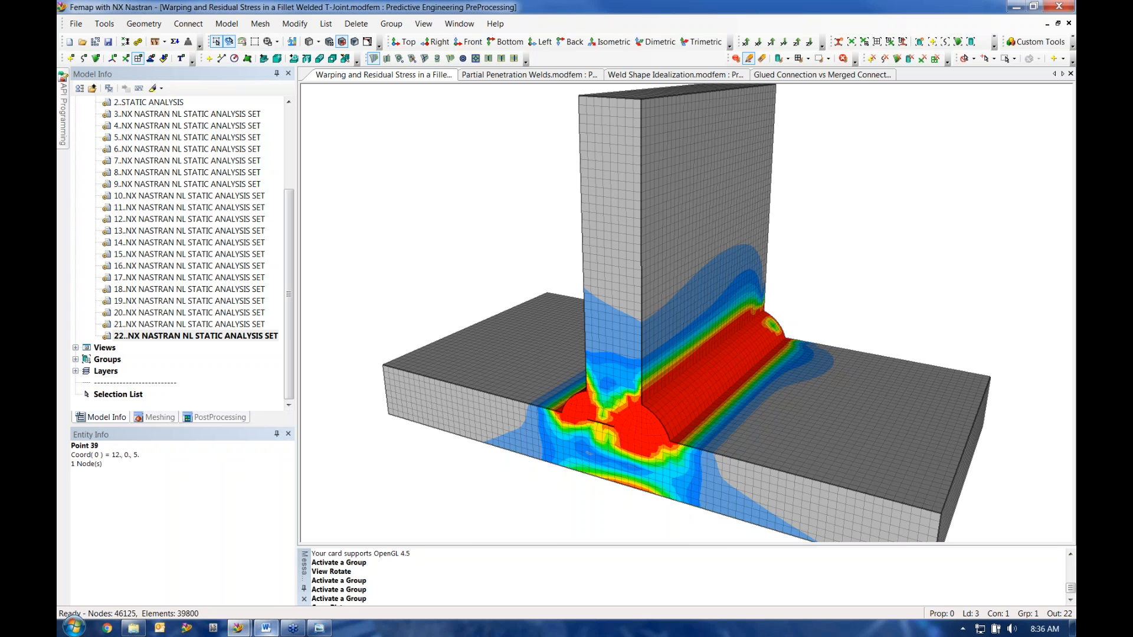
Switch to the Word document and go to its table of contents on page 2
left_click(266, 629)
key("Page_Down")
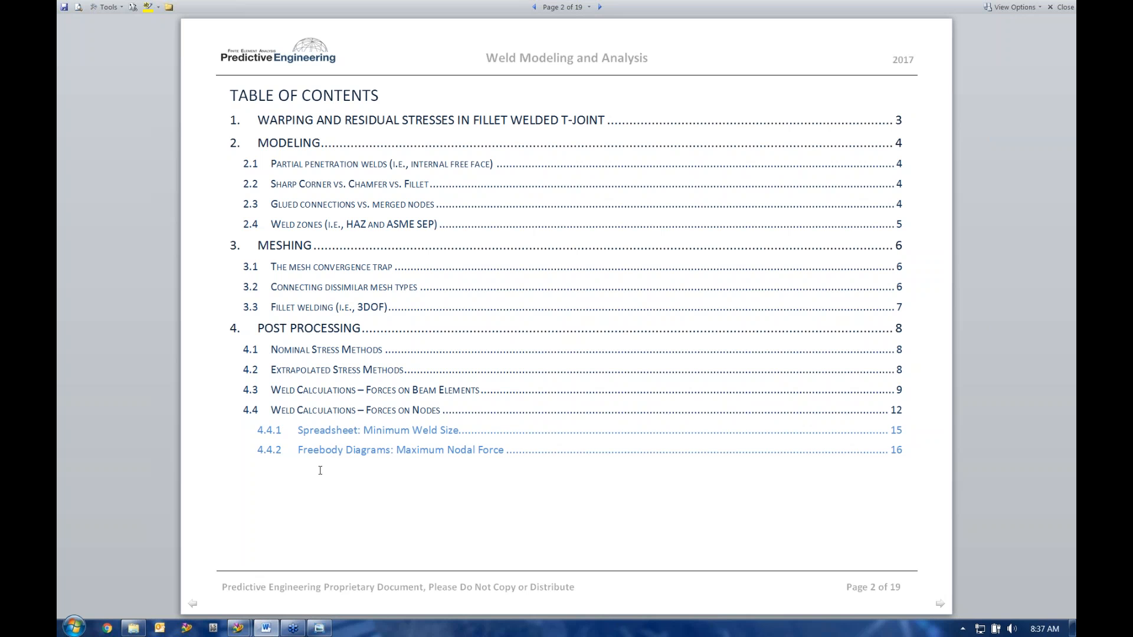
Switch back to Femap and bring up the Partial Penetration Welds model
key("alt+Tab")
mouse_move(238, 628)
left_click(333, 587)
left_click(528, 75)
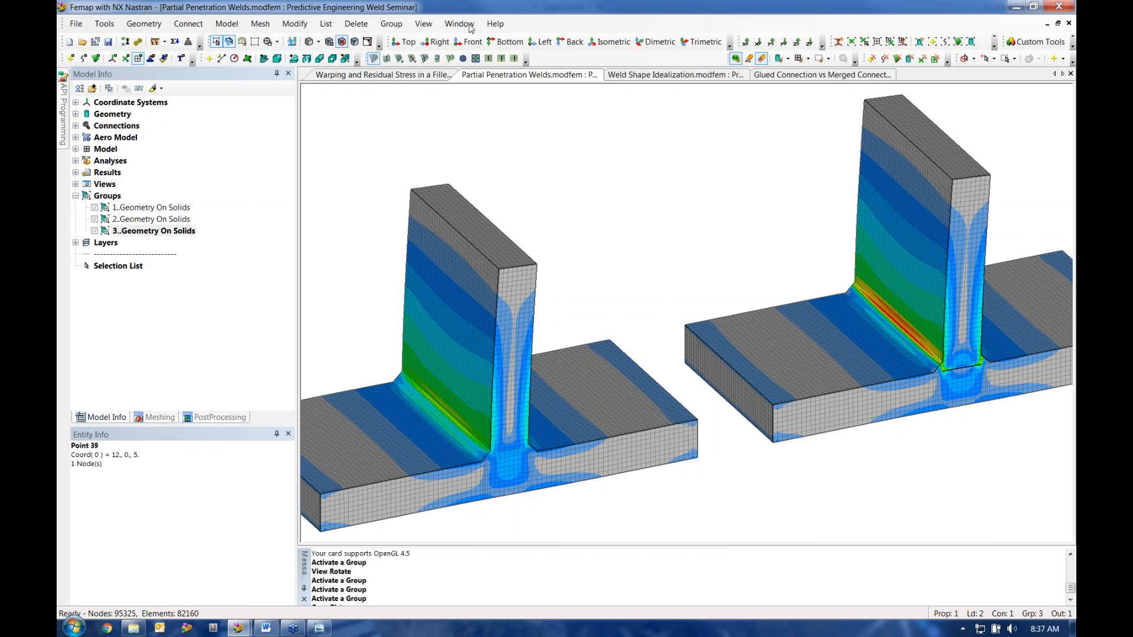
Display the loads and constraints on both T-joints, and show the contour legend, axis triad and result titles
left_click(165, 58)
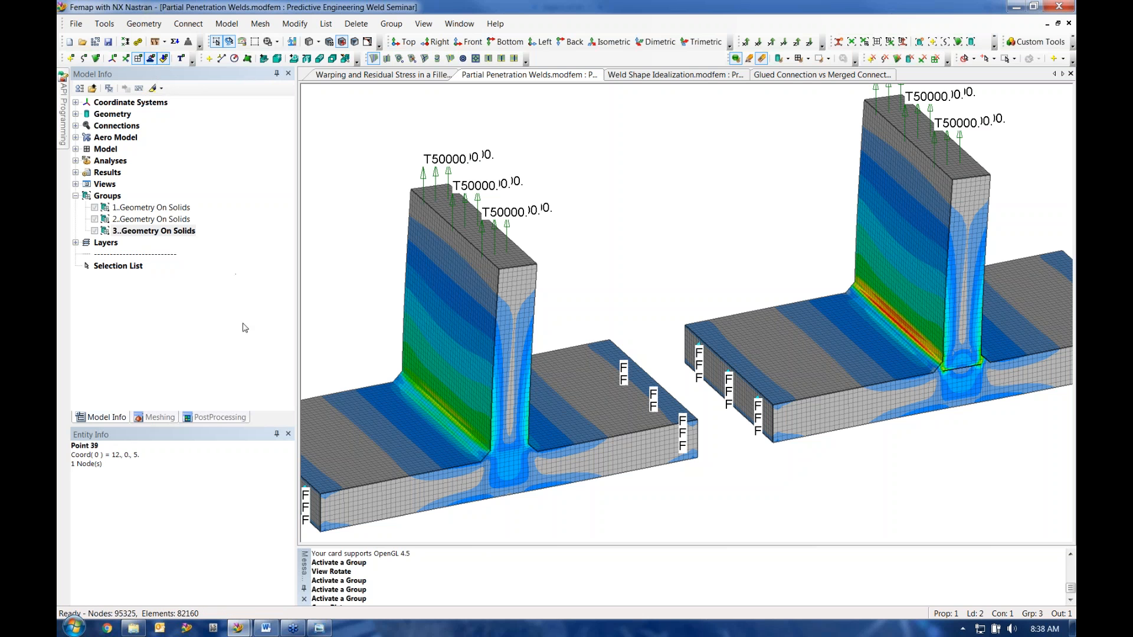
left_click(60, 126)
left_click(177, 90)
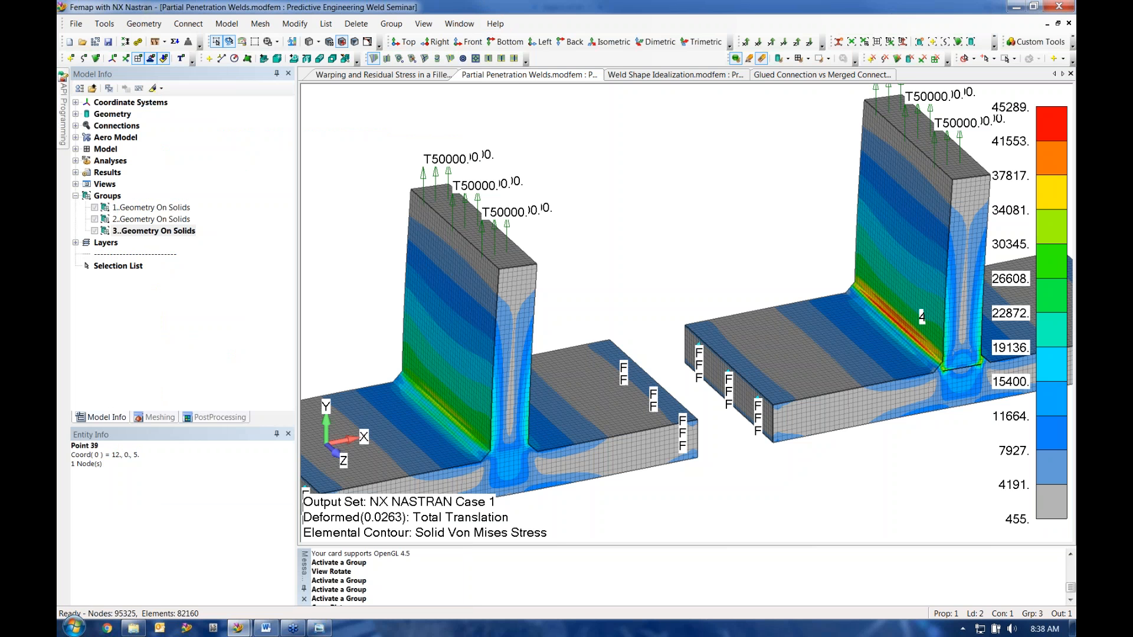
Activate the first Geometry On Solids group and examine the von Mises stress at its weld
double_click(155, 208)
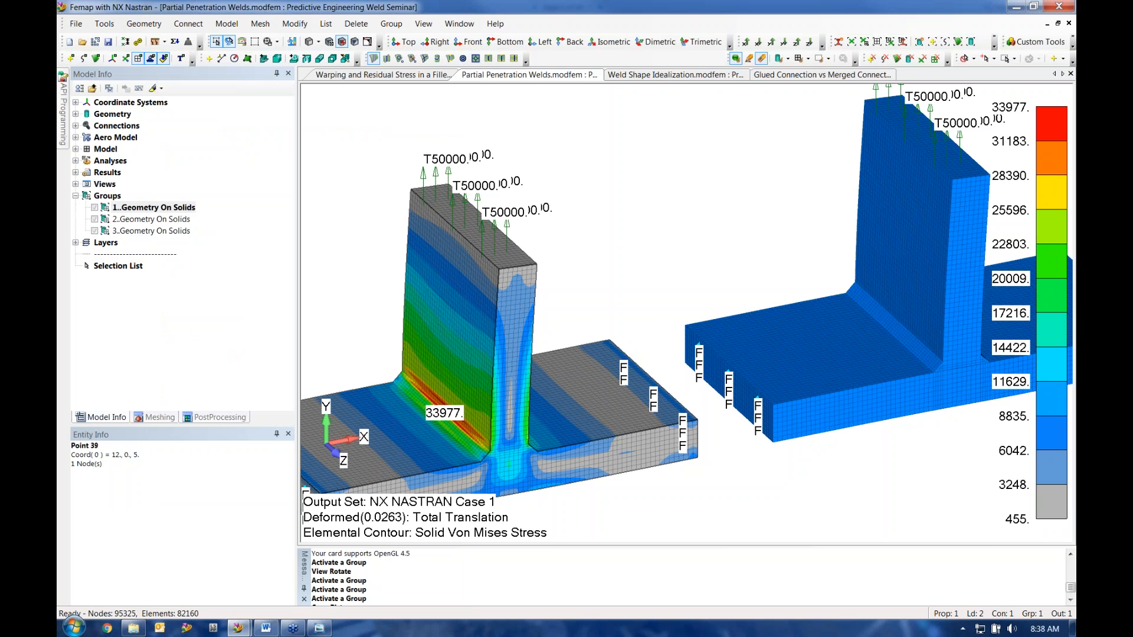
scroll(498, 477, "down", 1)
scroll(505, 442, "up", 3)
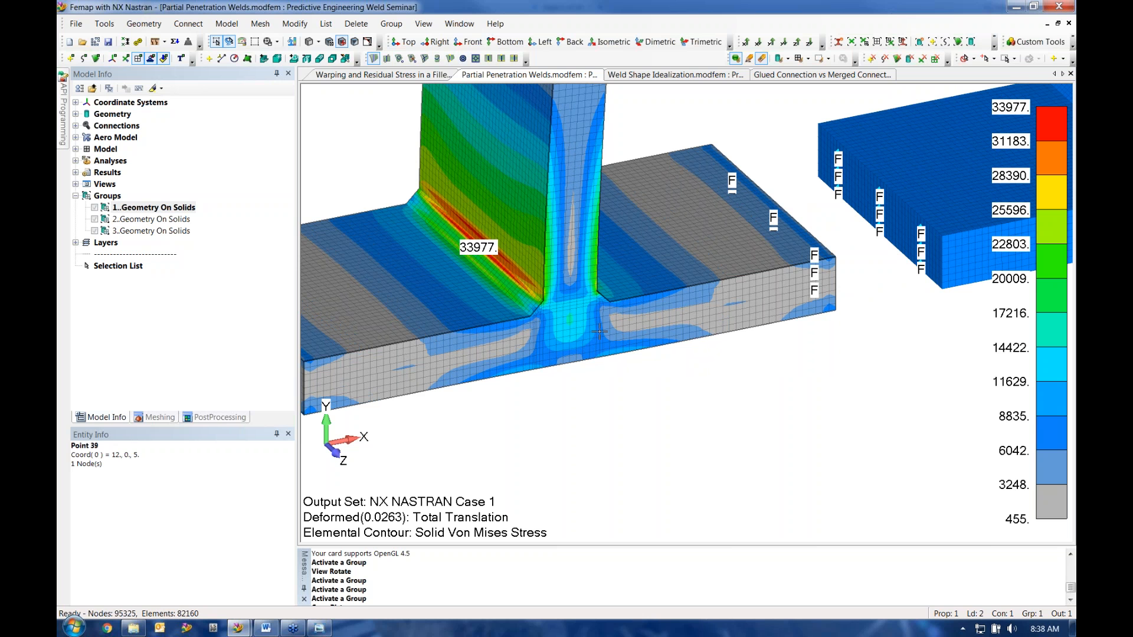
Activate the second Geometry On Solids group and examine the von Mises stress around the partial penetration weld
double_click(187, 223)
middle_click_drag(823, 336, 679, 377, "ctrl")
scroll(656, 412, "up", 2)
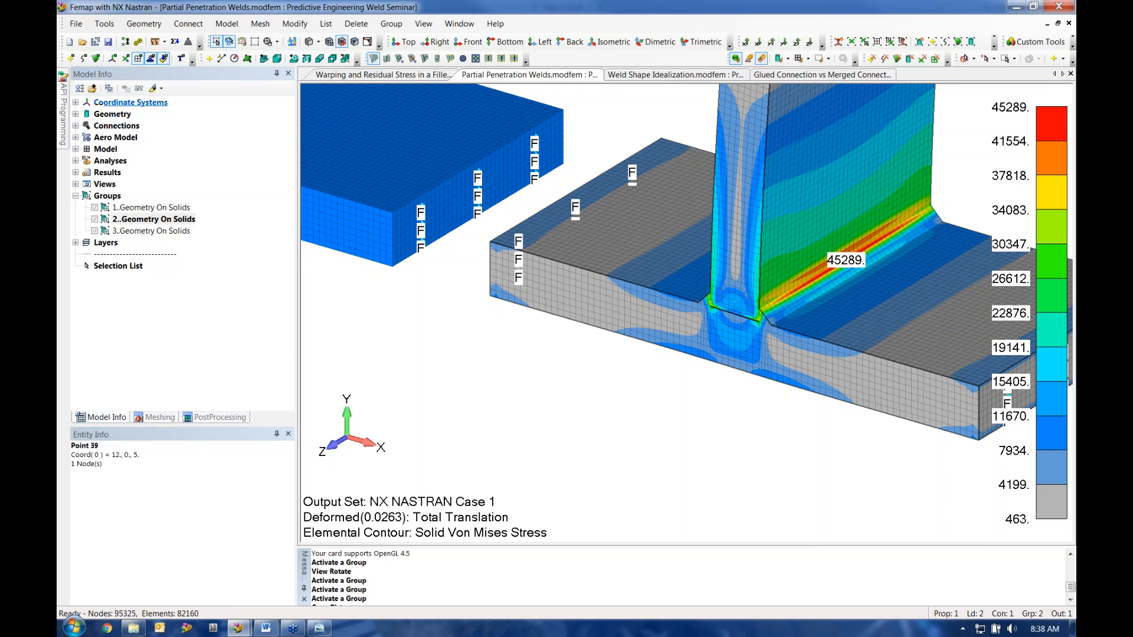
Hide the elements, show the surfaces, and compare the internal geometry of the two welded joints
left_click(138, 59)
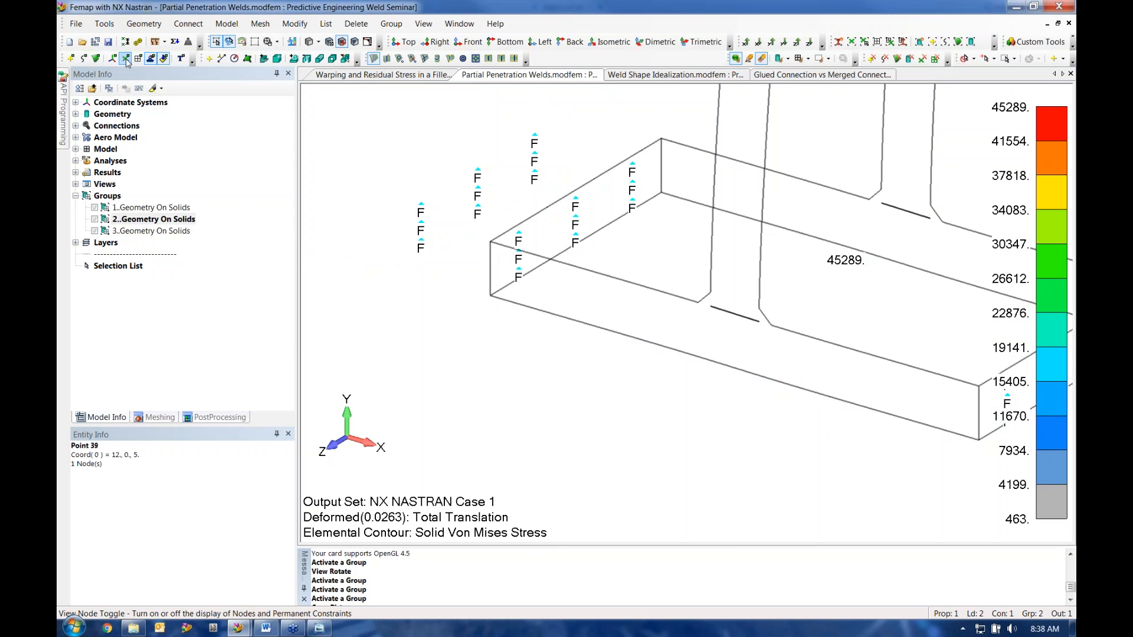
left_click(96, 59)
middle_click_drag(590, 326, 861, 434, "ctrl")
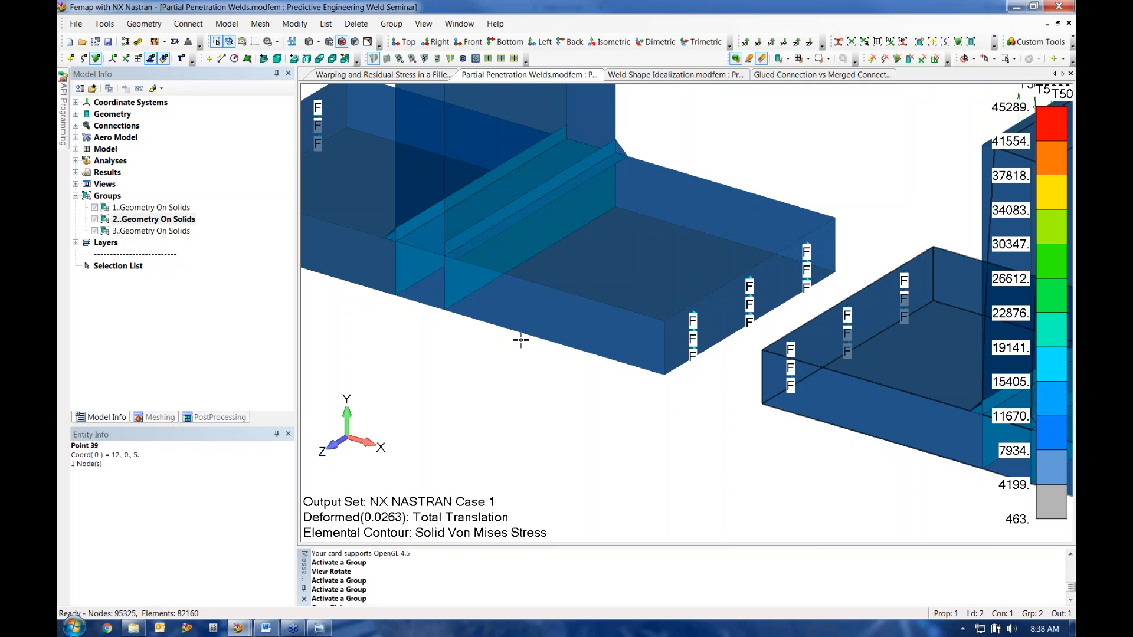
middle_click_drag(419, 237, 437, 211)
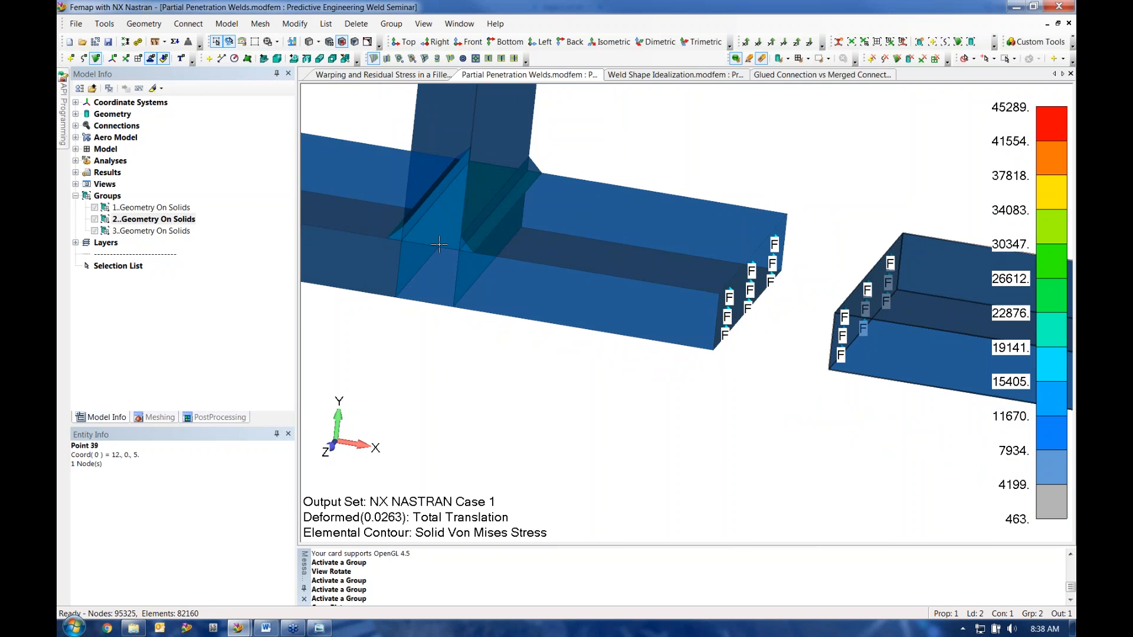
middle_click_drag(437, 245, 443, 249)
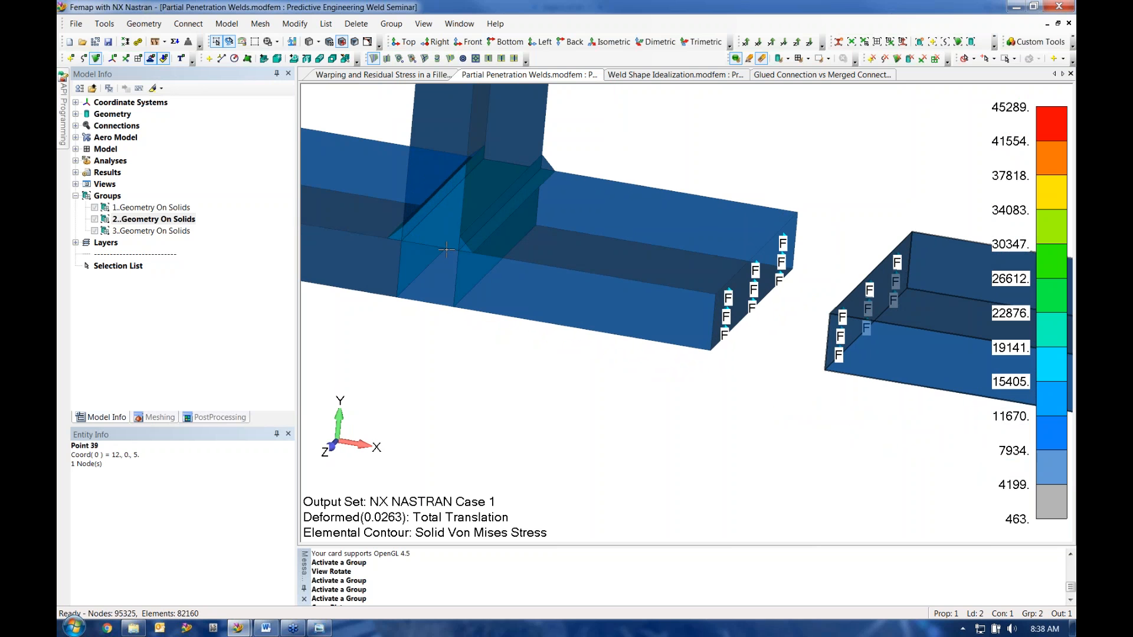
middle_click_drag(894, 320, 593, 284, "ctrl")
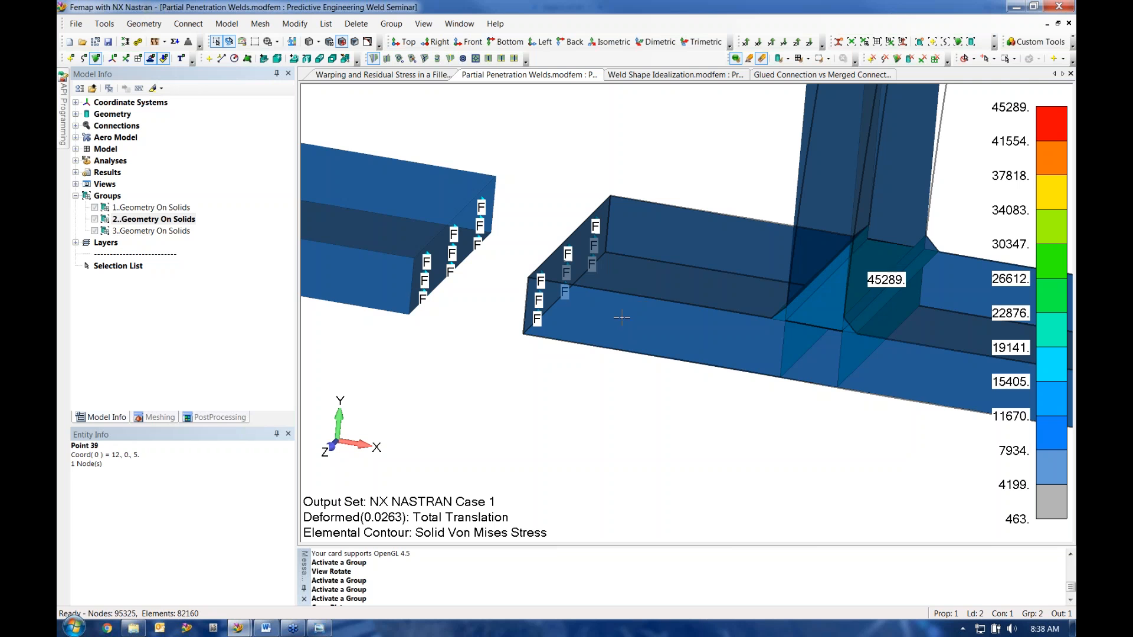
Show the elements again and compare the mesh continuity at the weld roots of both joints
left_click(138, 58)
middle_click_drag(354, 254, 743, 301, "ctrl")
scroll(567, 303, "up", 3)
middle_click_drag(531, 337, 595, 399, "ctrl")
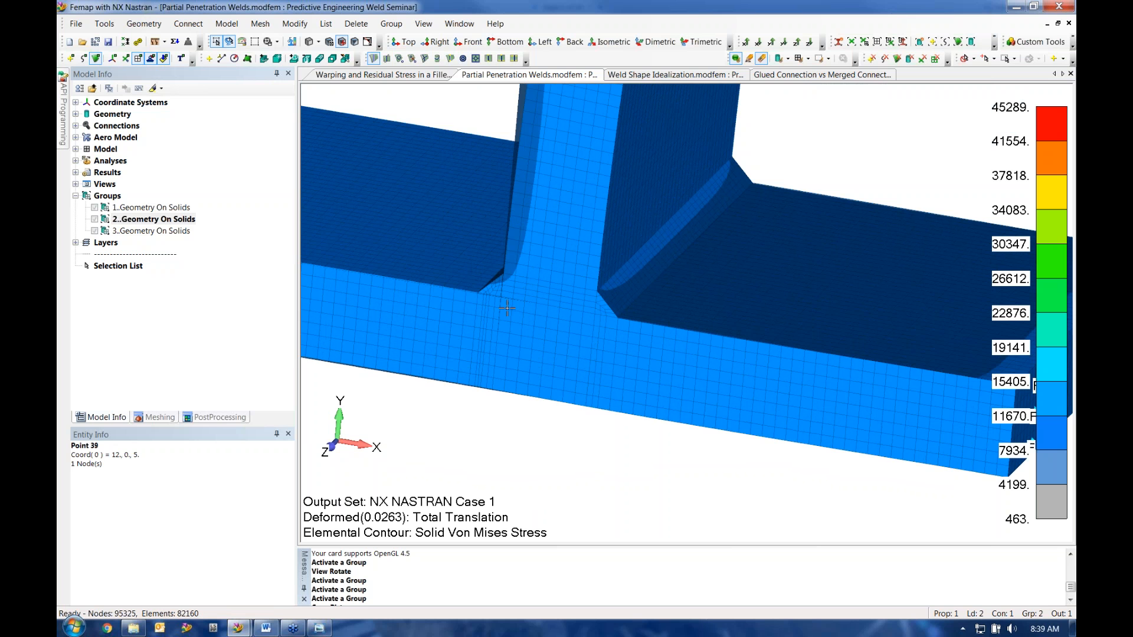
middle_click_drag(890, 354, 310, 279)
middle_click_drag(944, 407, 375, 284, "ctrl")
scroll(542, 290, "up", 4)
middle_click_drag(619, 322, 614, 330)
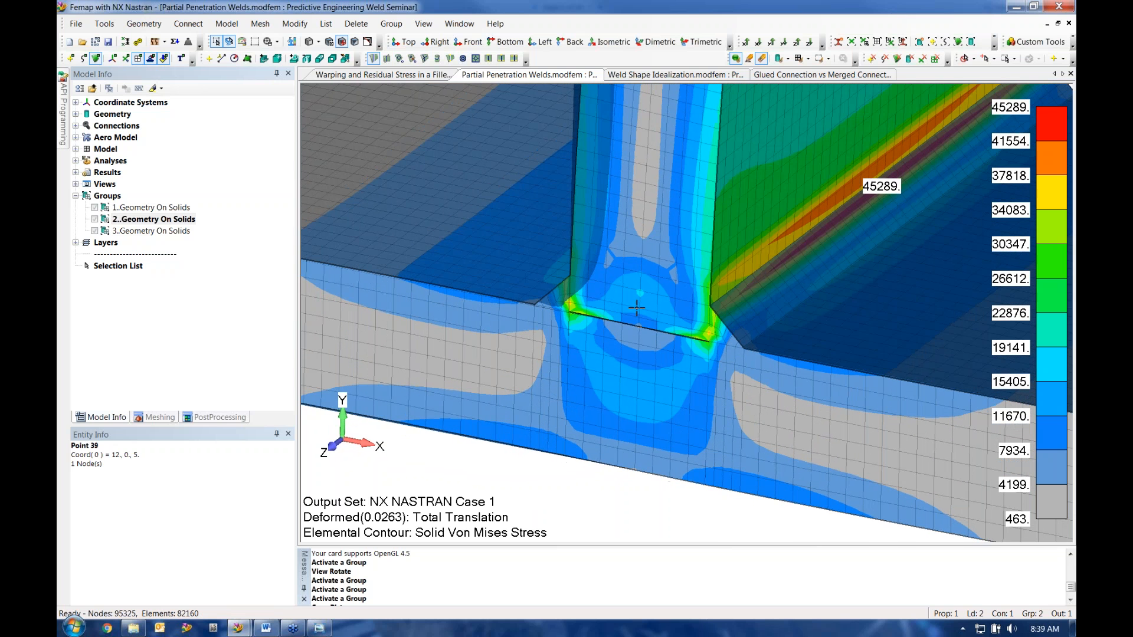
Hide the elements, review the Surface Mesh Approach options for two surfaces at the partial penetration joint, including Matched - Link to Surface, and cancel
left_click(140, 58)
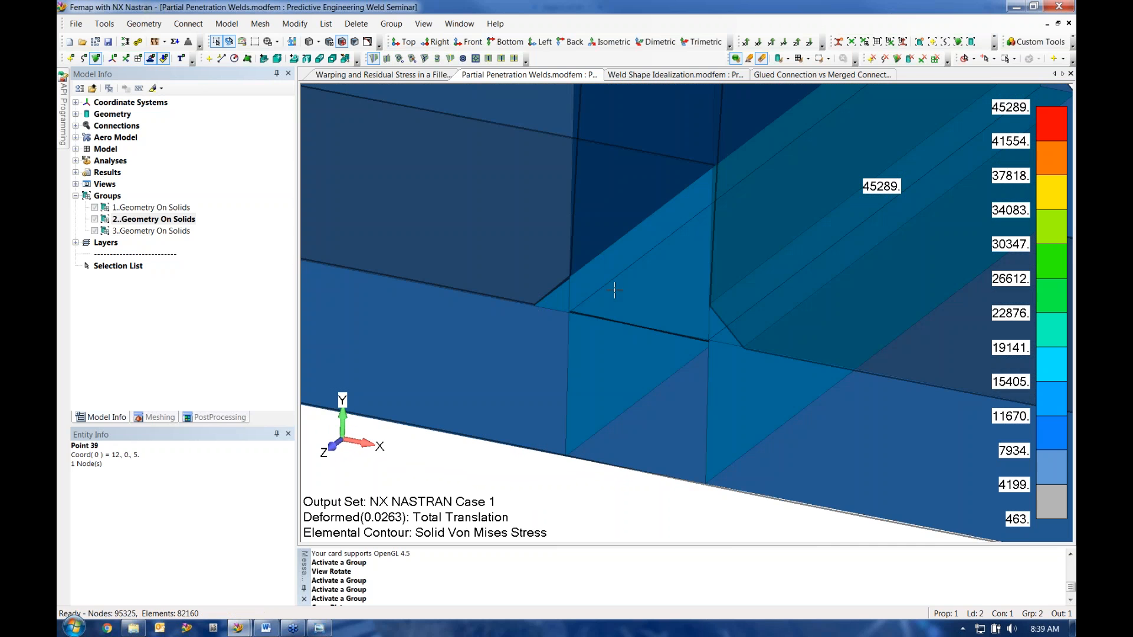
middle_click_drag(633, 296, 649, 301)
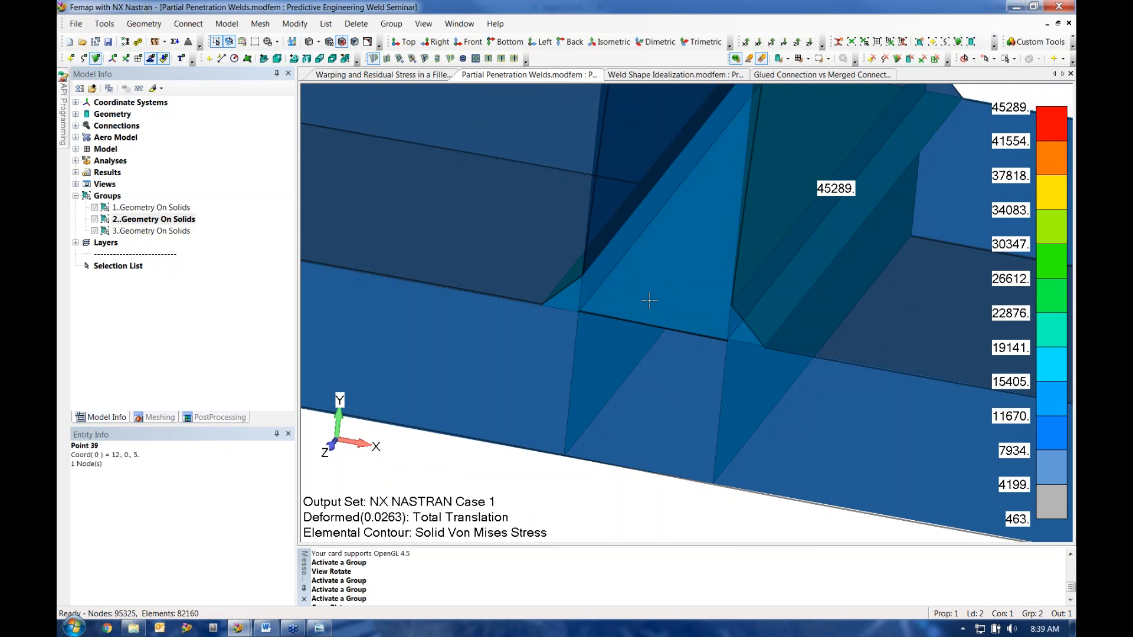
left_click(261, 25)
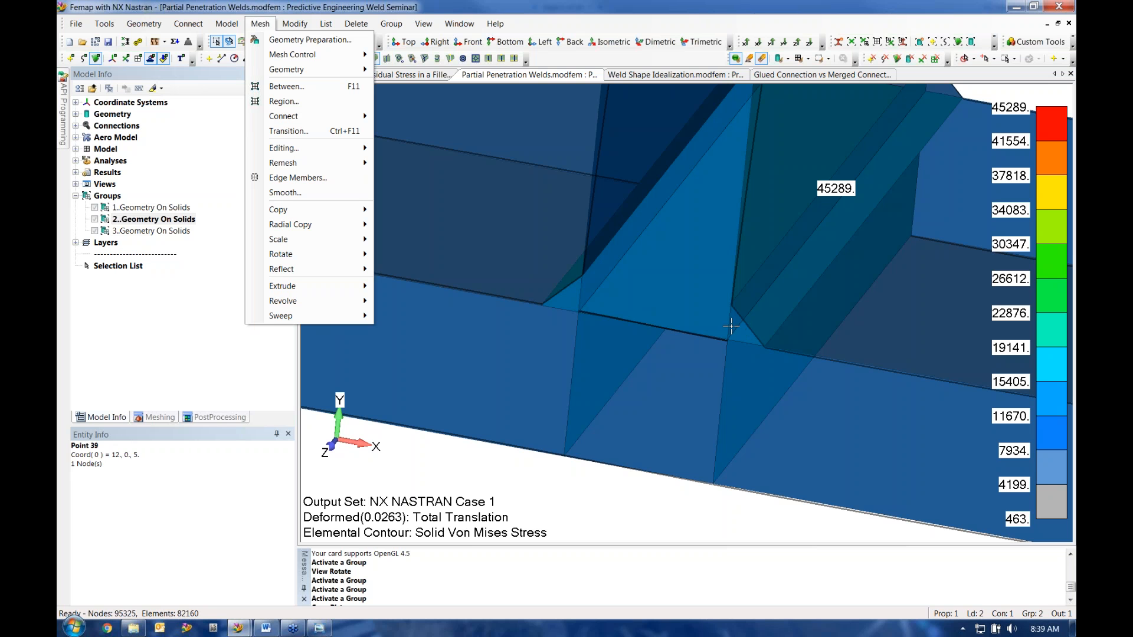
mouse_move(310, 58)
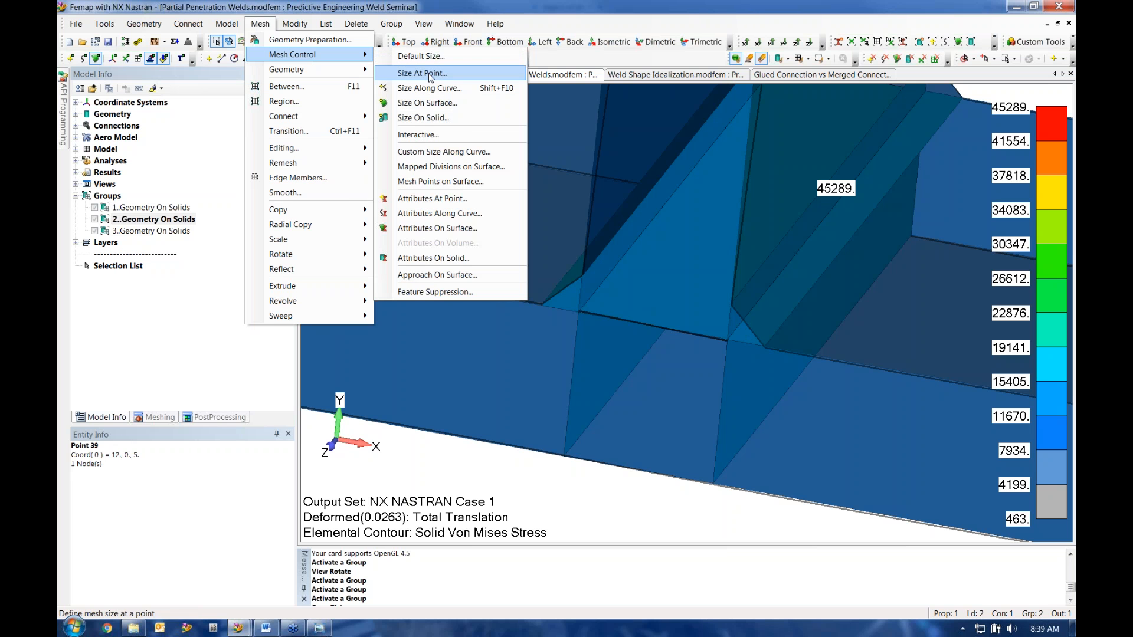
left_click(435, 275)
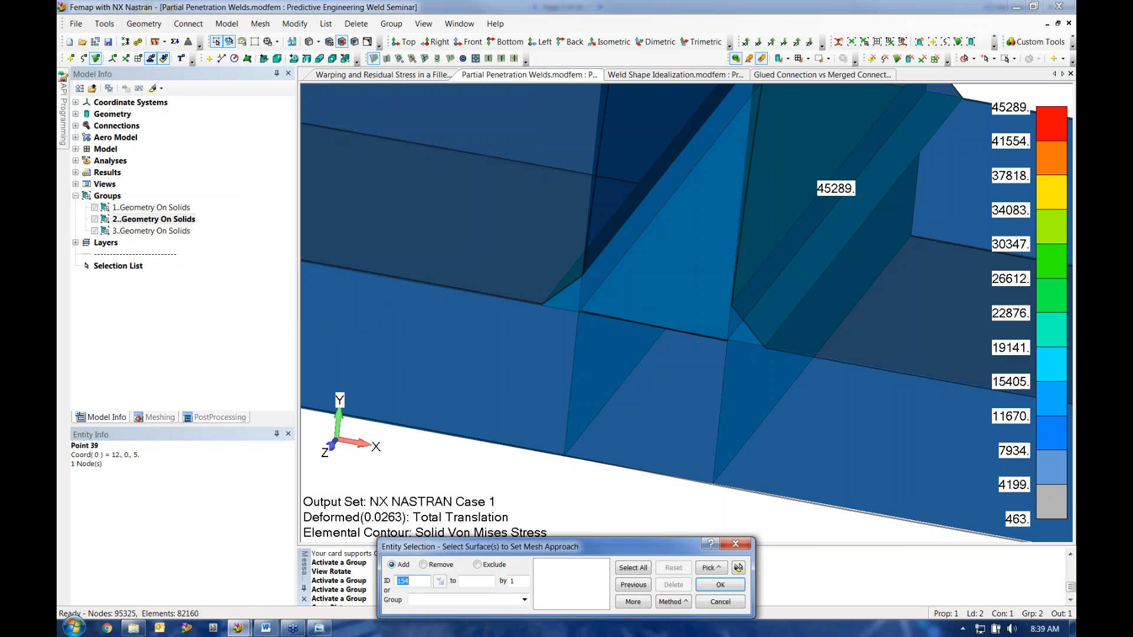
left_click(713, 210)
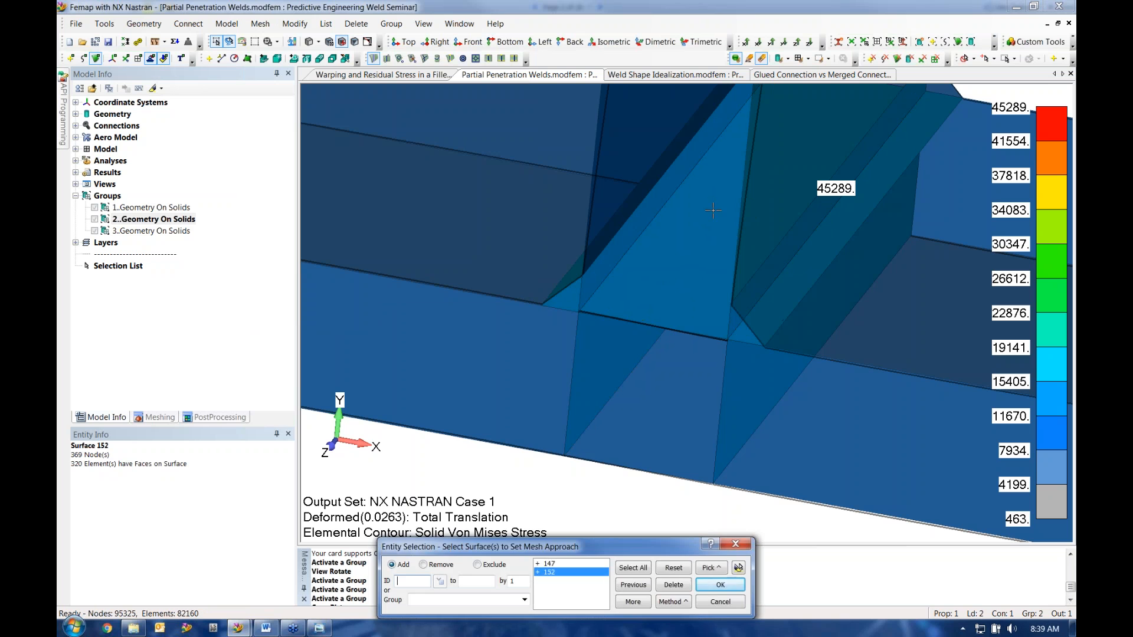
double_click(713, 211)
left_click(501, 597)
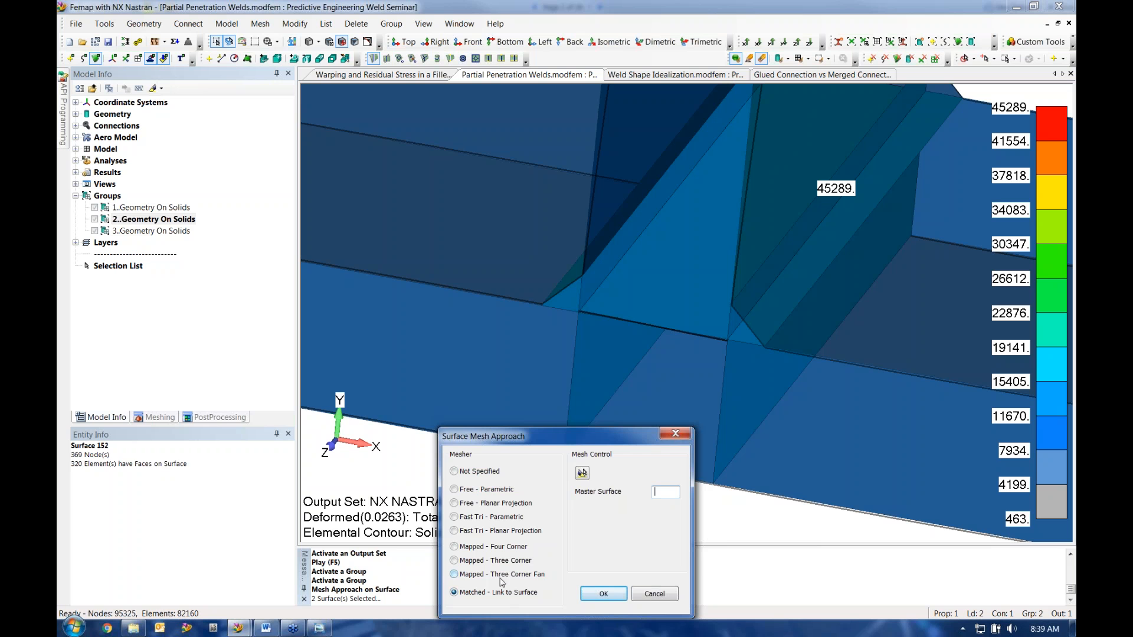
left_click(454, 471)
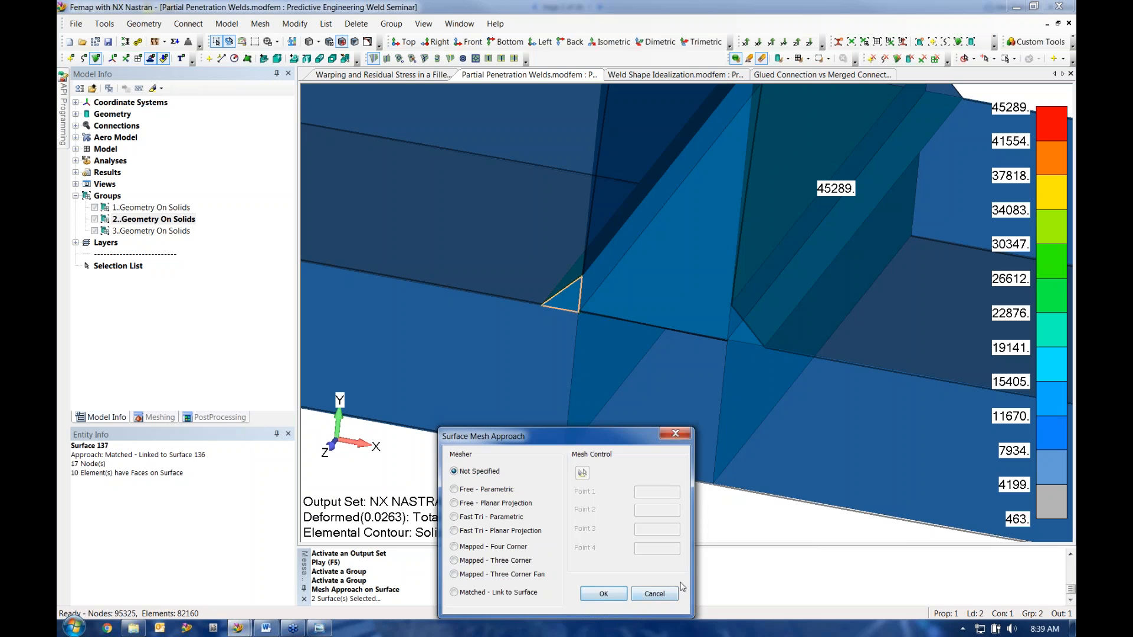
left_click(656, 594)
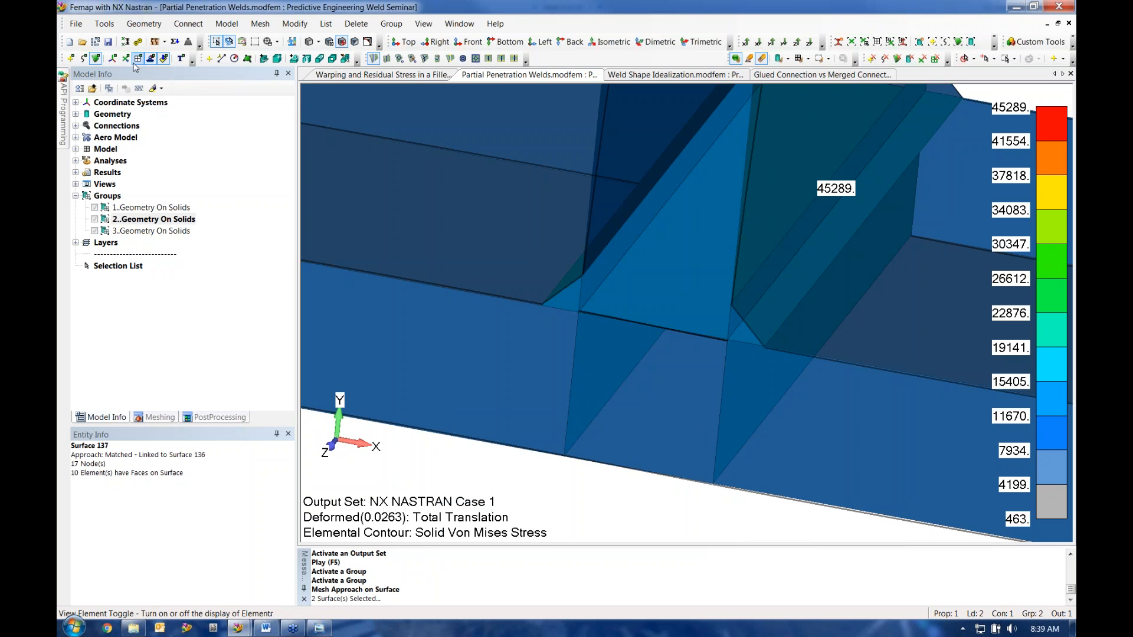
Show the elements, hide the surfaces, and view the stress contour on the whole partial penetration joint
left_click(138, 59)
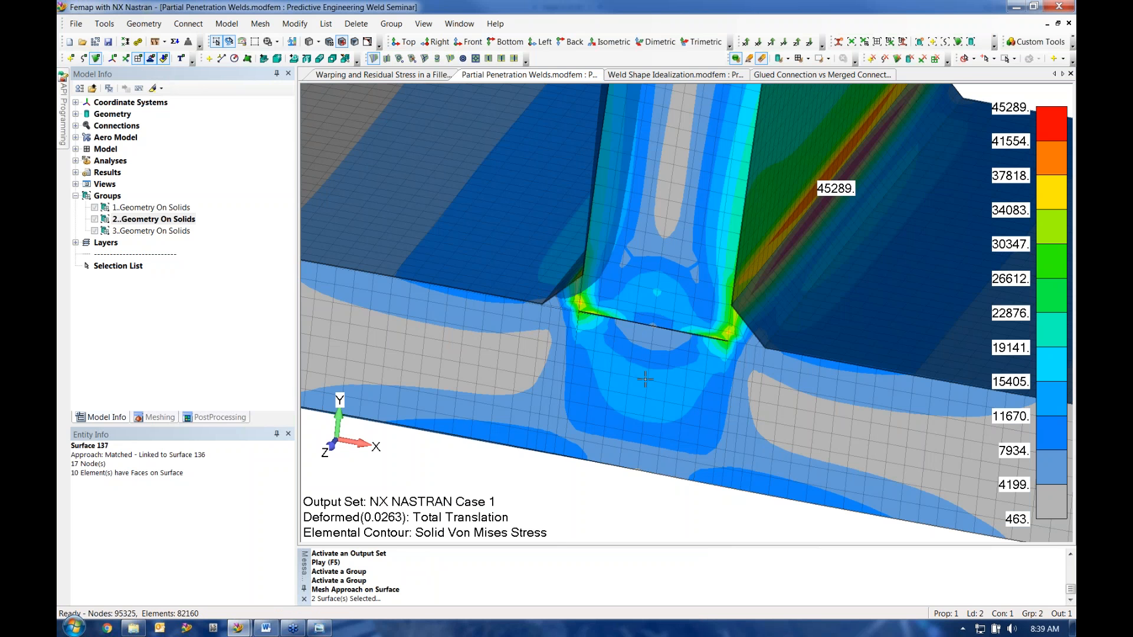
scroll(645, 379, "down", 5)
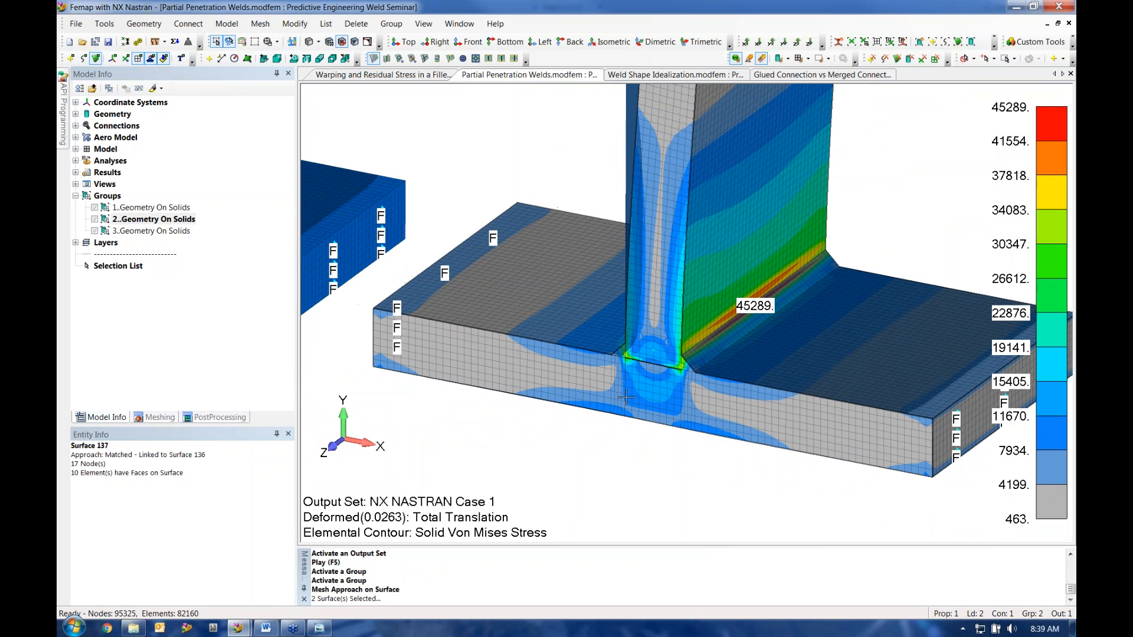
left_click(93, 59)
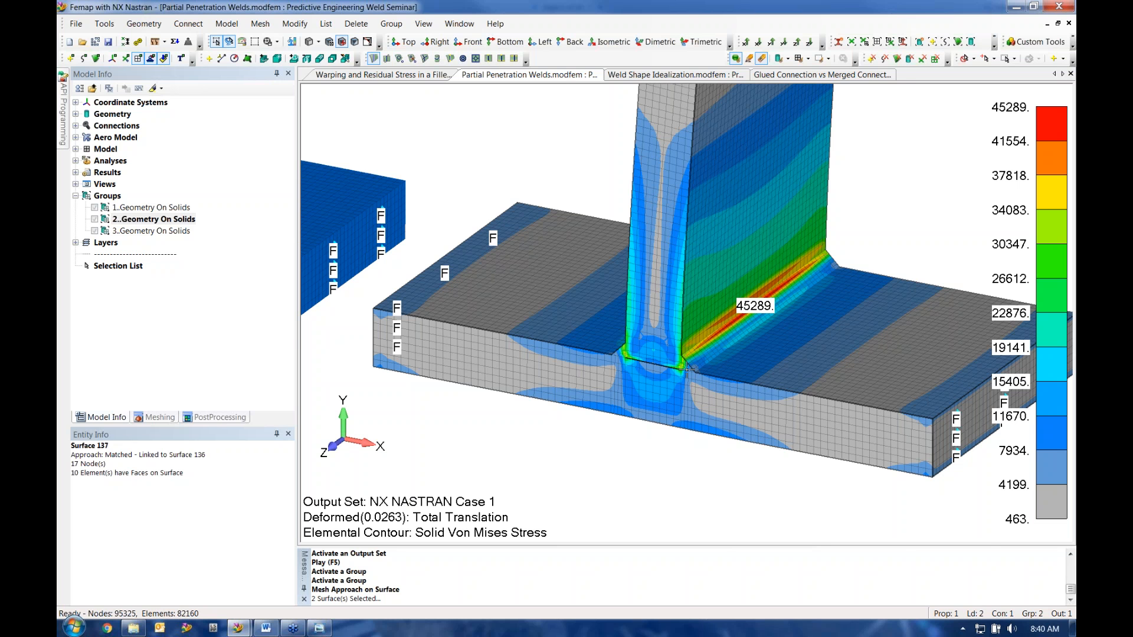
scroll(687, 369, "down", 4)
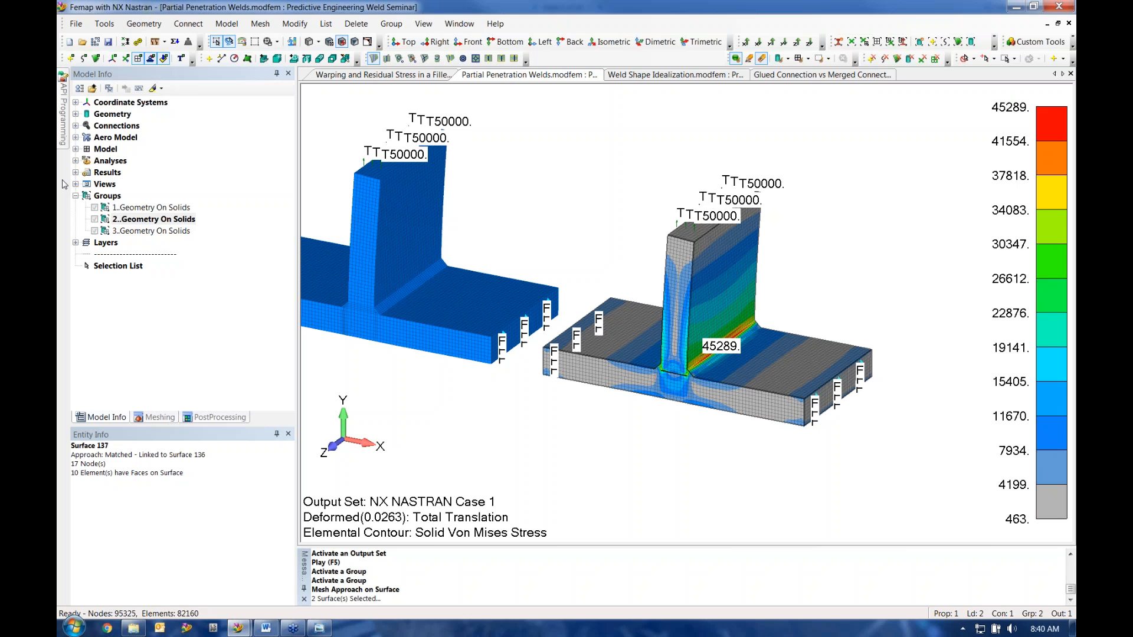
Check the seminar document's table of contents, return to Femap, and view the four T-joints in the Weld Shape Idealization model
left_click(266, 628)
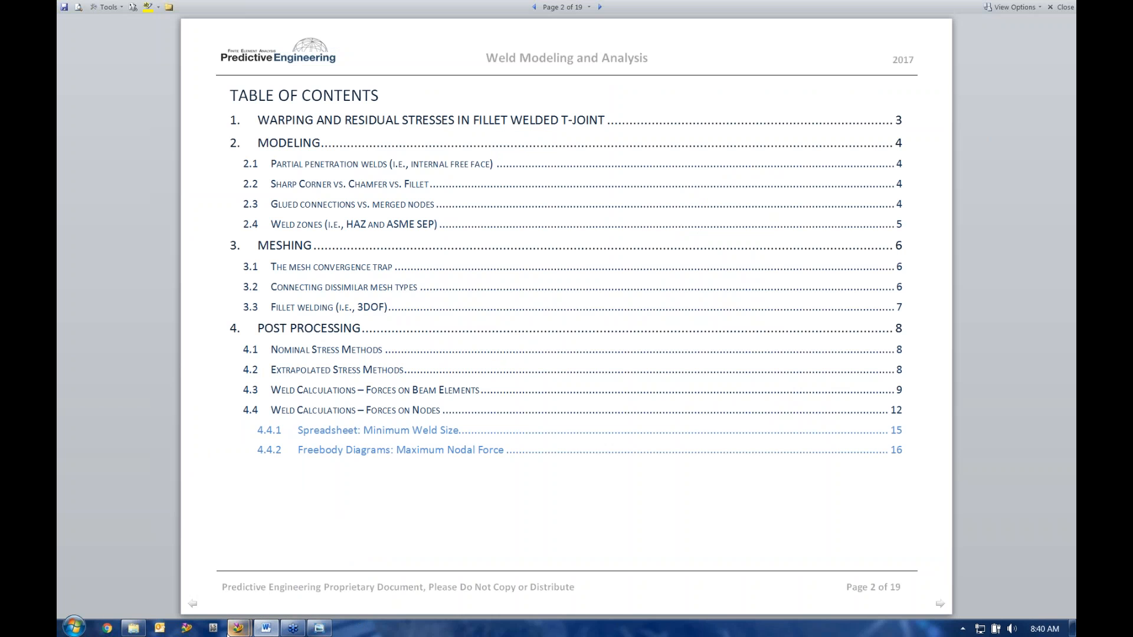
mouse_move(235, 632)
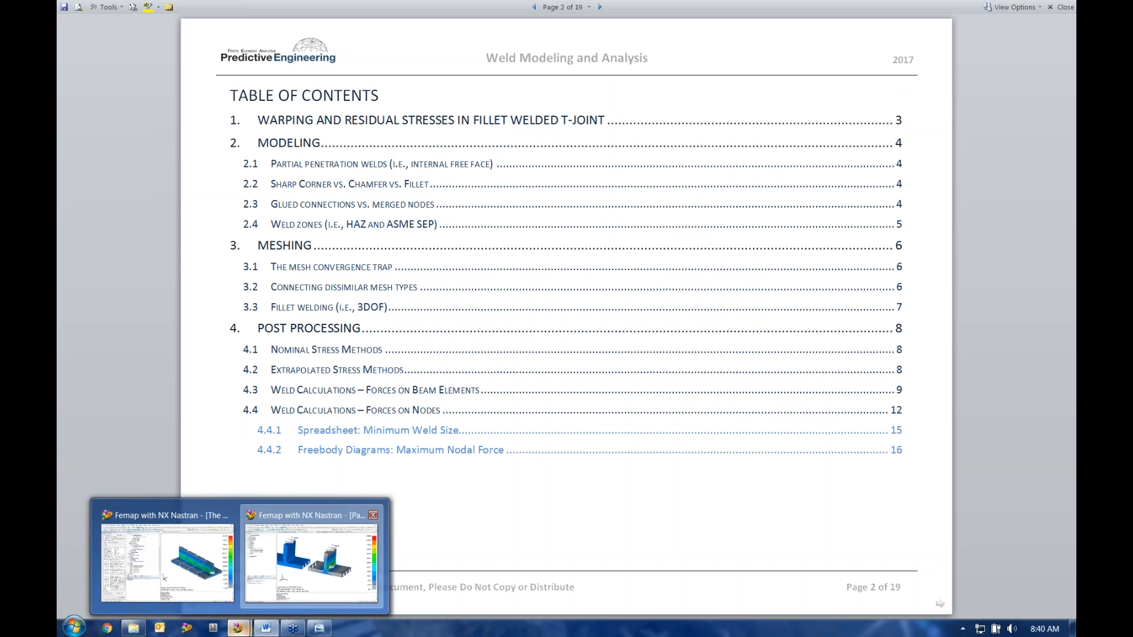
left_click(311, 560)
left_click(655, 75)
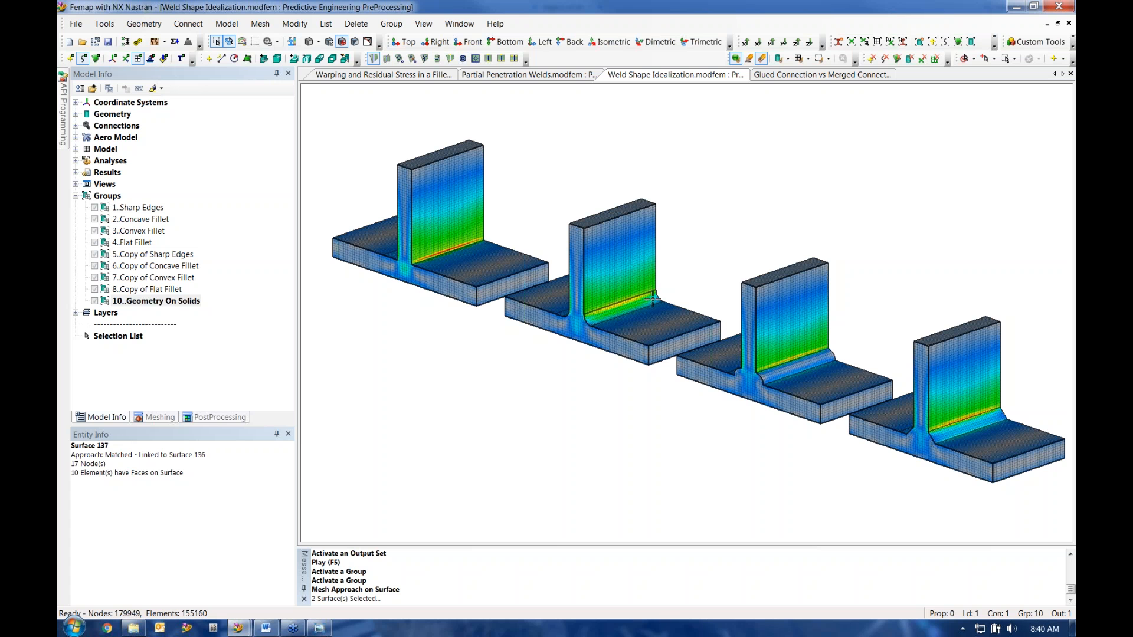
scroll(820, 353, "up", 5)
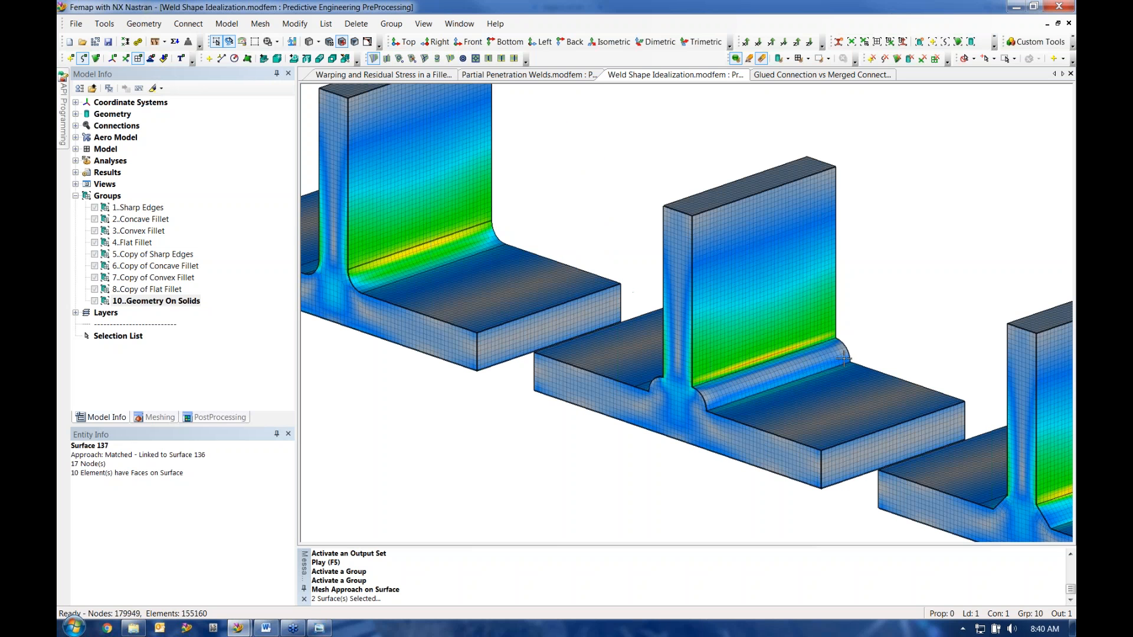
scroll(854, 369, "down", 3)
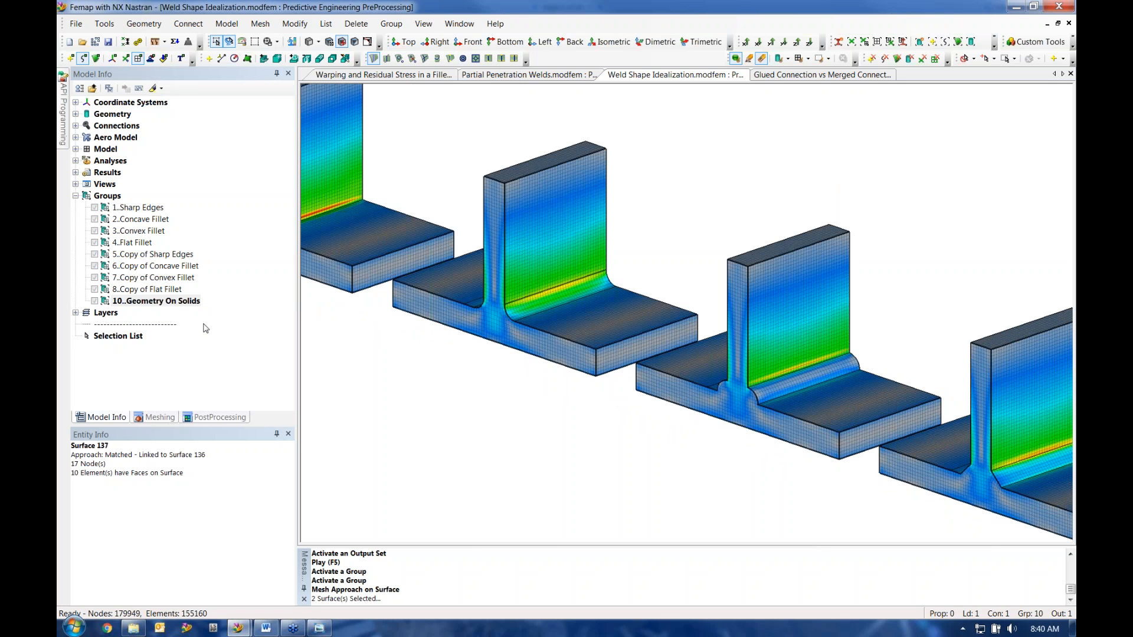
Show the contour legend and labels while activating the Sharp Edges, Concave Fillet, Convex Fillet and Flat Fillet groups to compare peak weld stresses
left_click(141, 209)
double_click(144, 210)
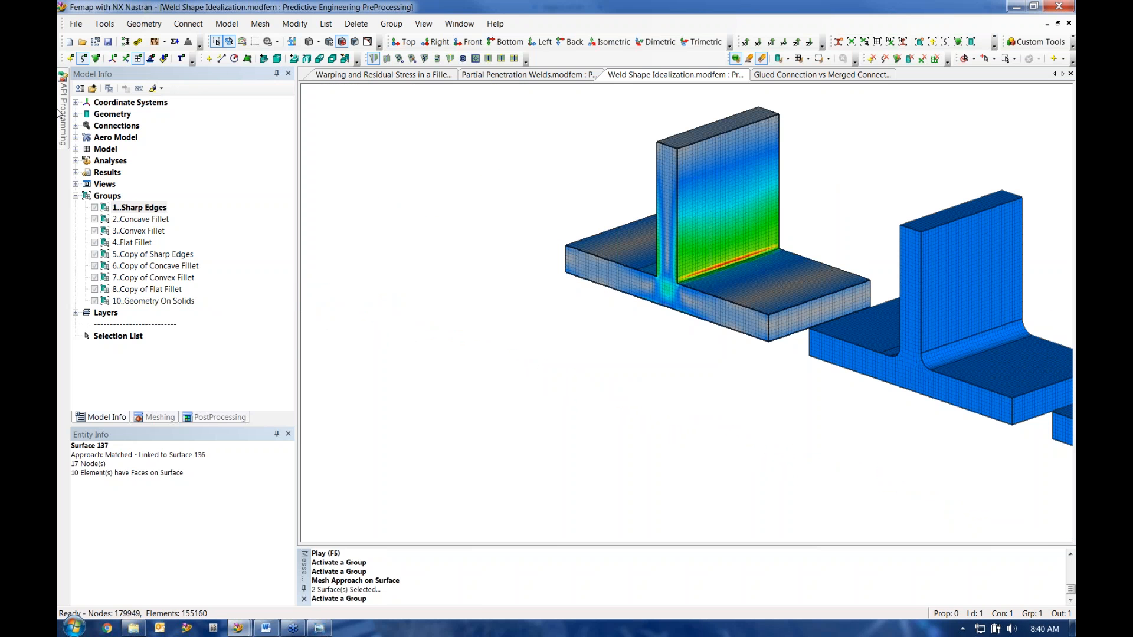
mouse_move(61, 113)
left_click(178, 91)
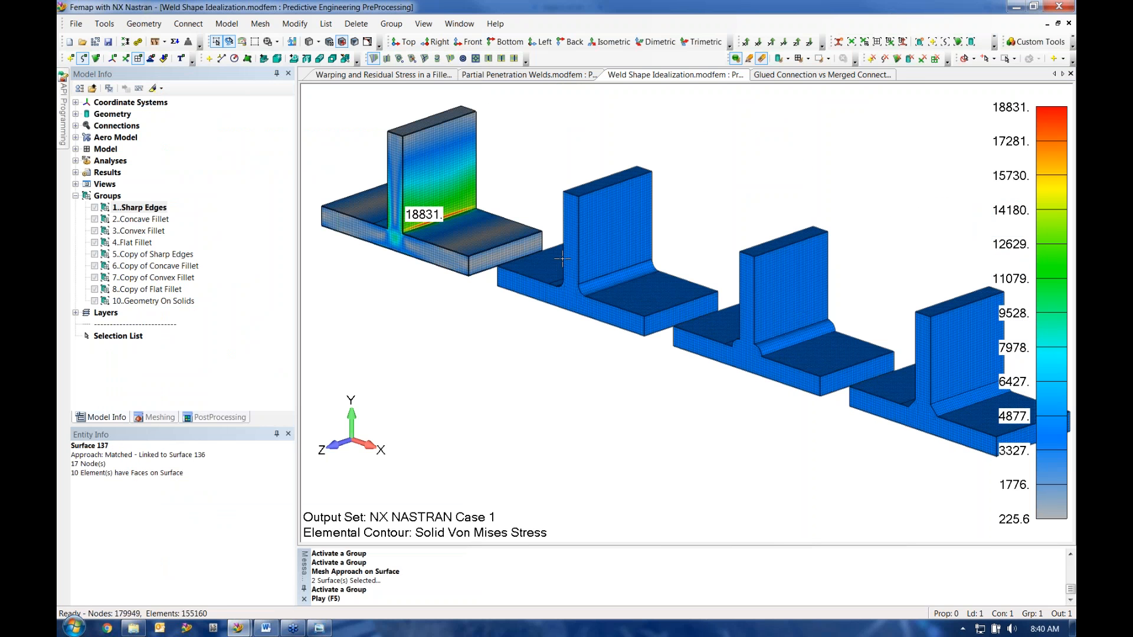
double_click(142, 219)
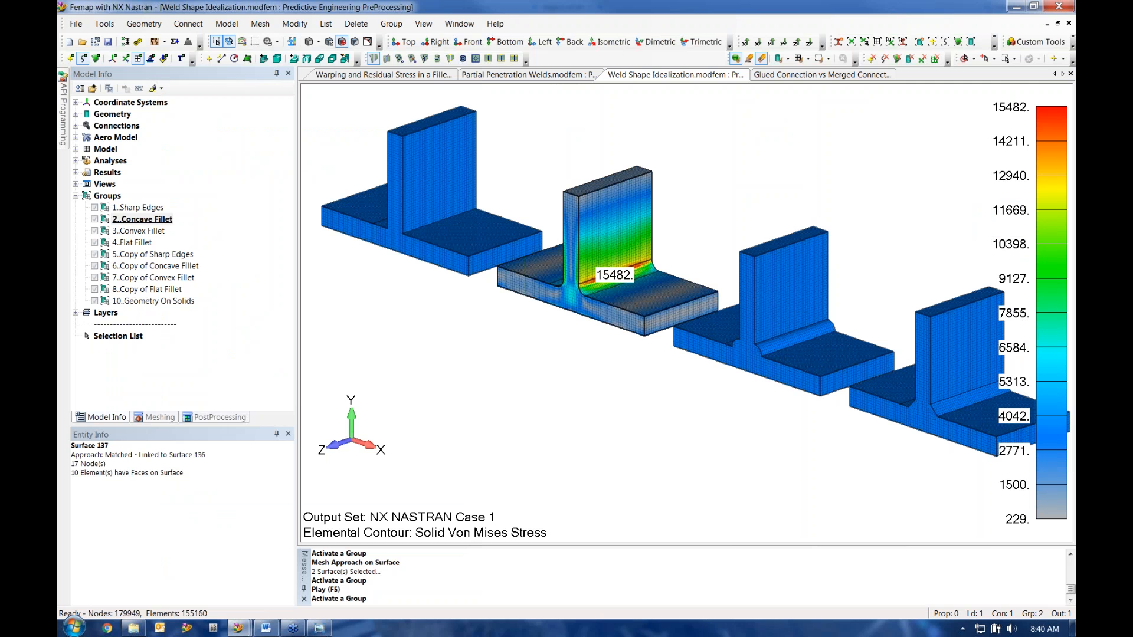
double_click(136, 230)
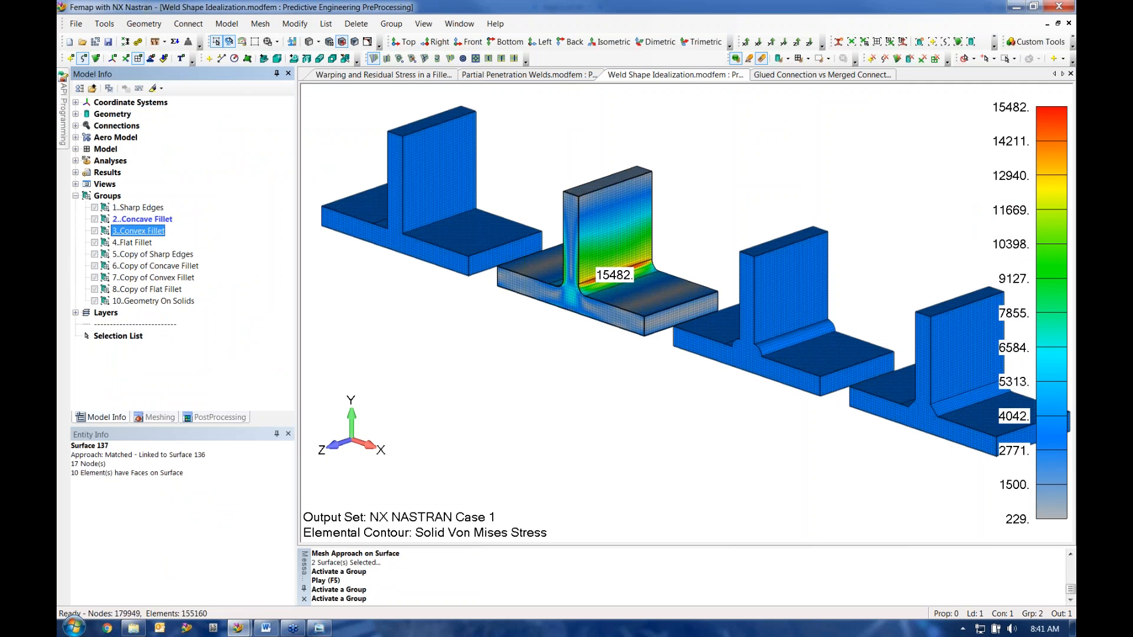
double_click(139, 242)
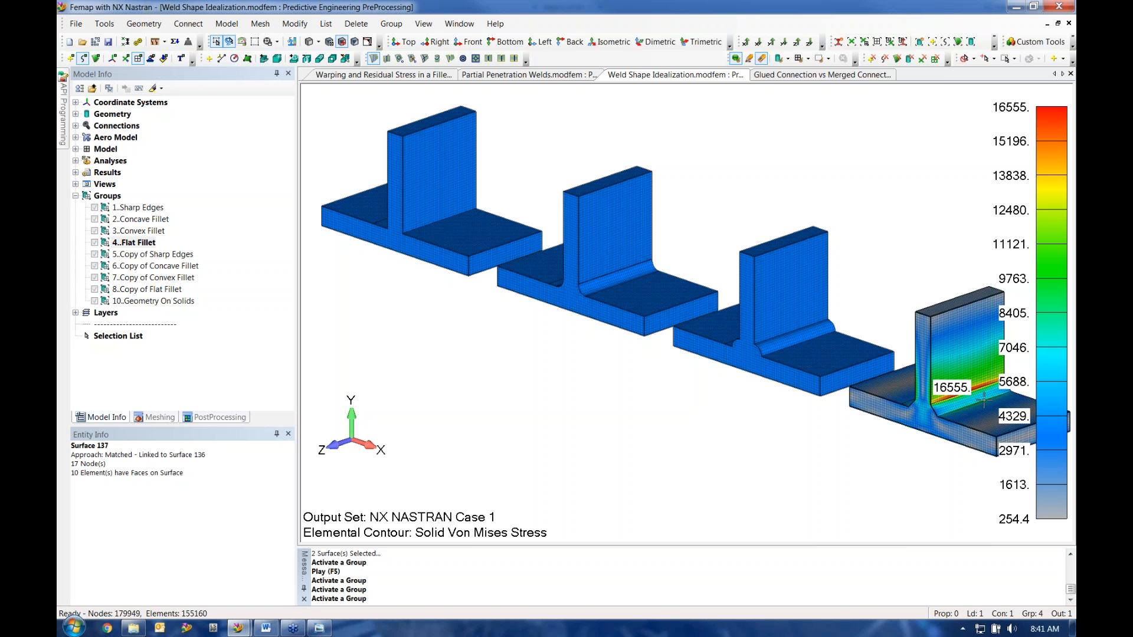
Activate the Copy of Sharp Edges group and examine the base plate stress away from the weld toe
left_click(142, 258)
middle_click_drag(389, 284, 549, 313)
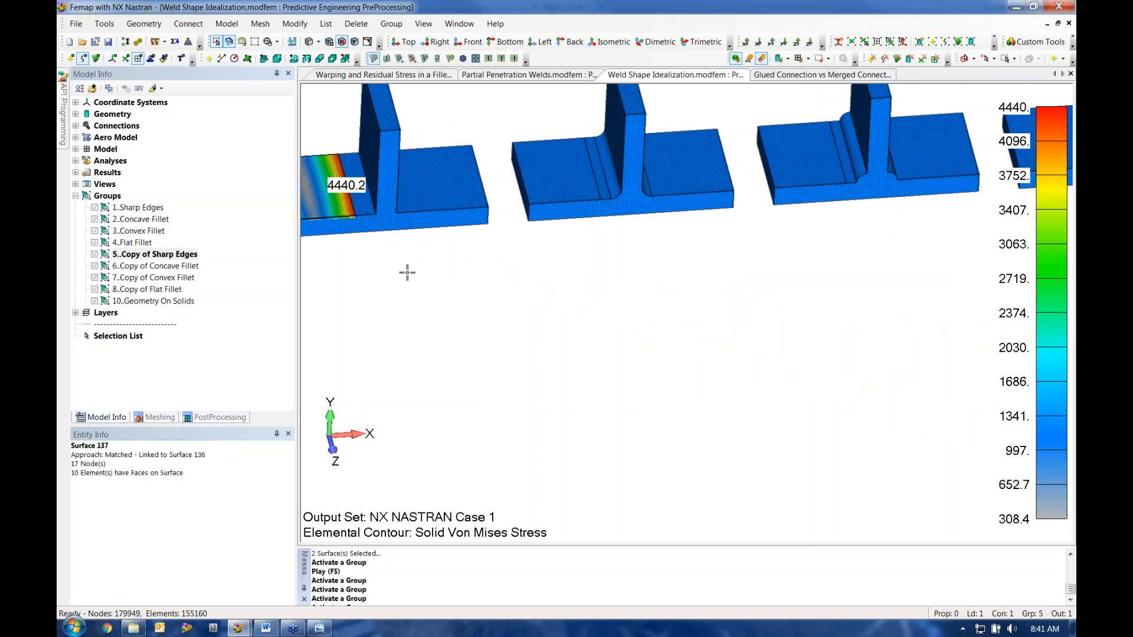
middle_click_drag(407, 272, 631, 335)
scroll(631, 335, "up", 3)
middle_click_drag(561, 377, 551, 452)
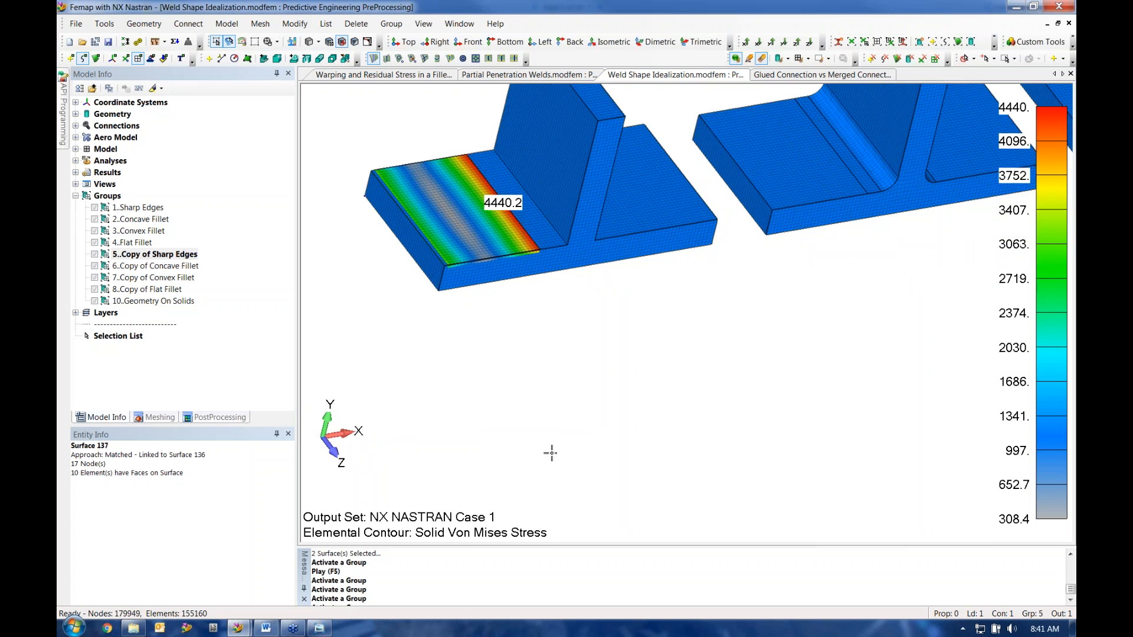
scroll(549, 391, "up", 2)
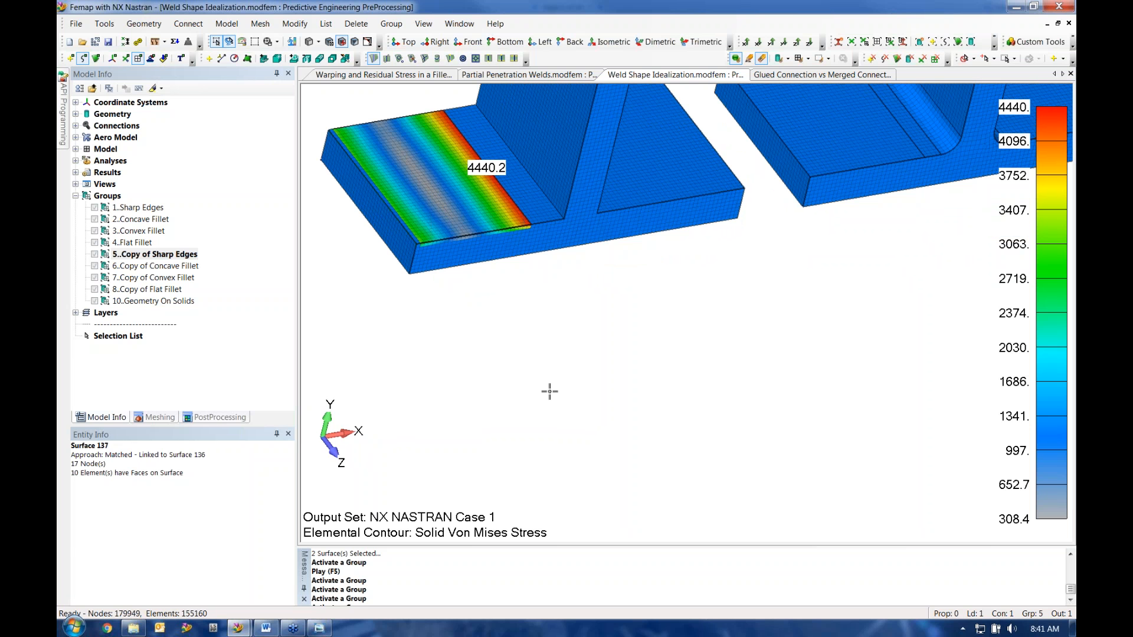
middle_click_drag(620, 286, 536, 334, "ctrl")
scroll(589, 318, "down", 2)
scroll(638, 274, "down", 2)
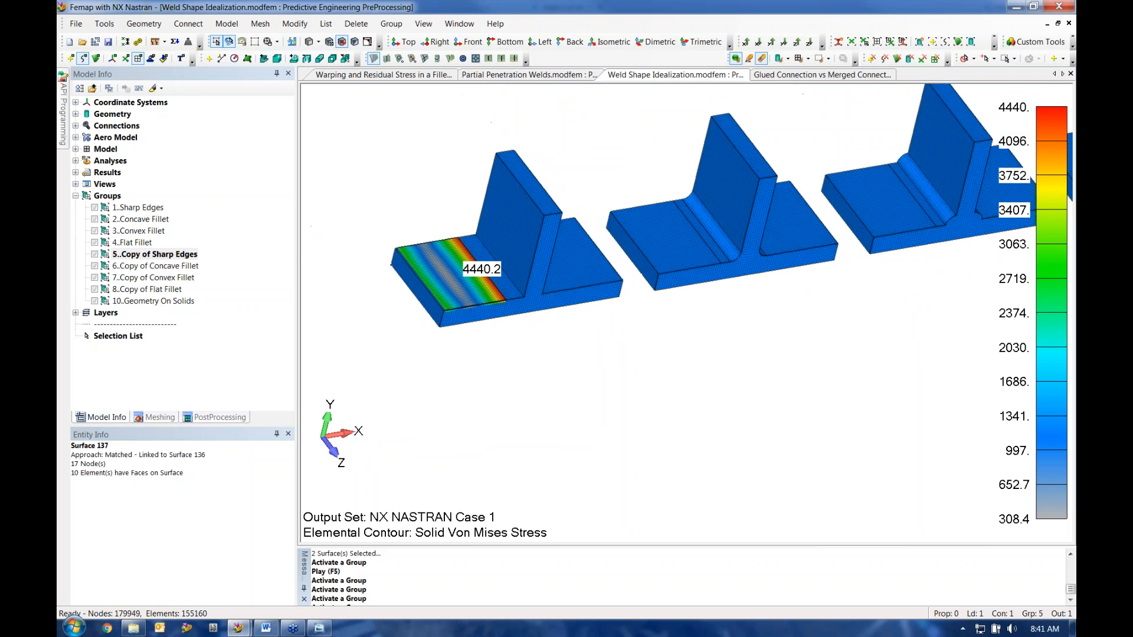
Activate the Copy of Concave, Convex and Flat Fillet groups one after another to compare base plate stresses away from the welds
double_click(157, 265)
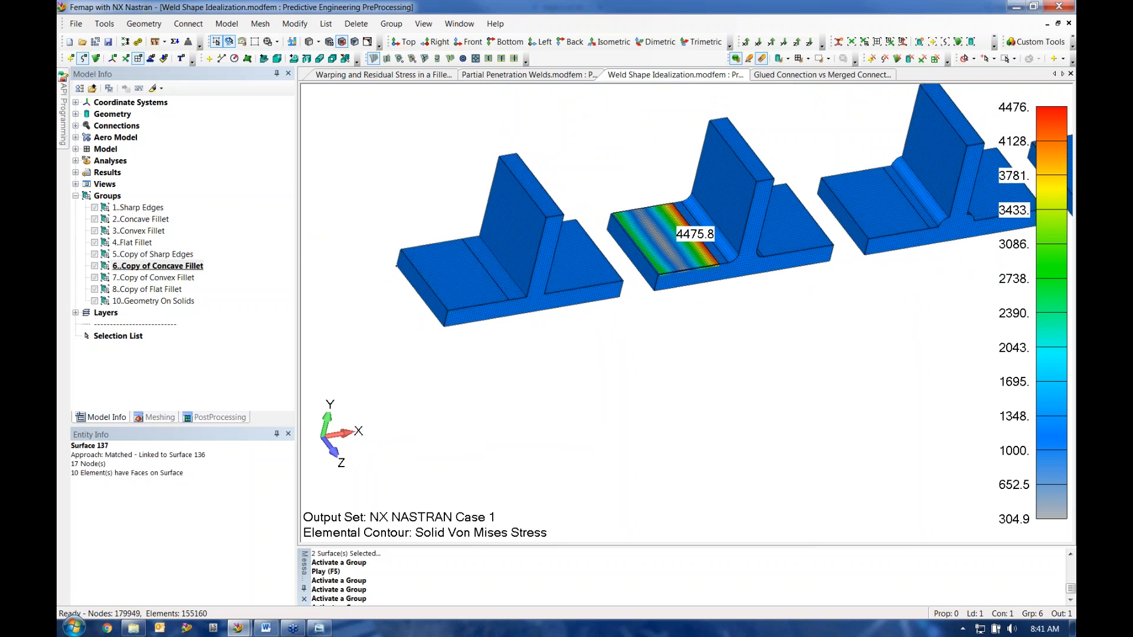
double_click(168, 279)
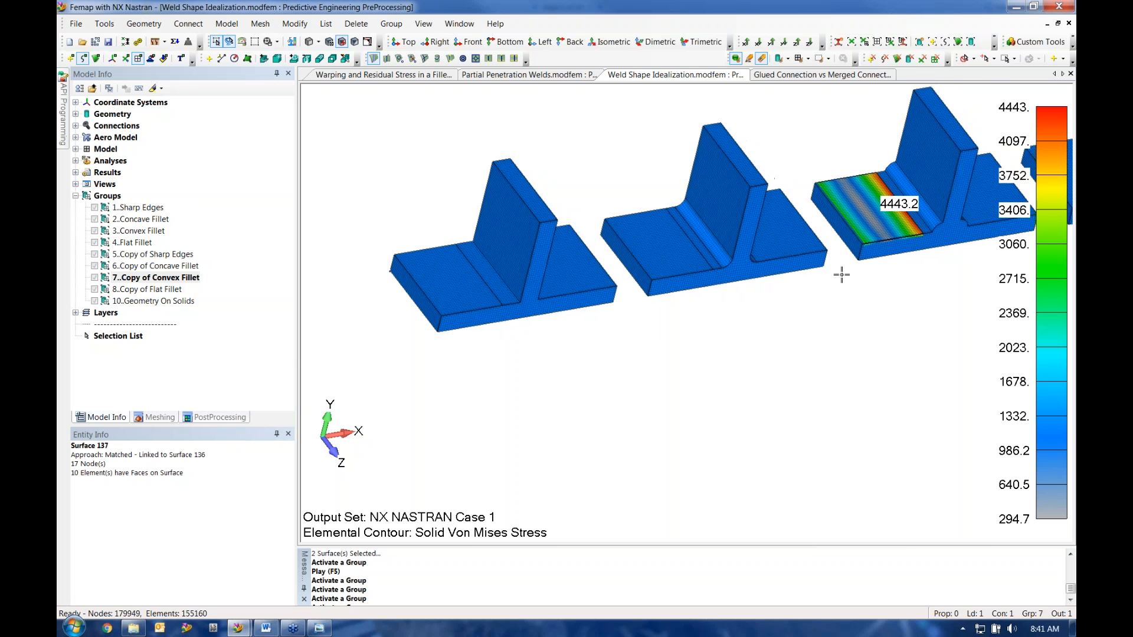
double_click(154, 289)
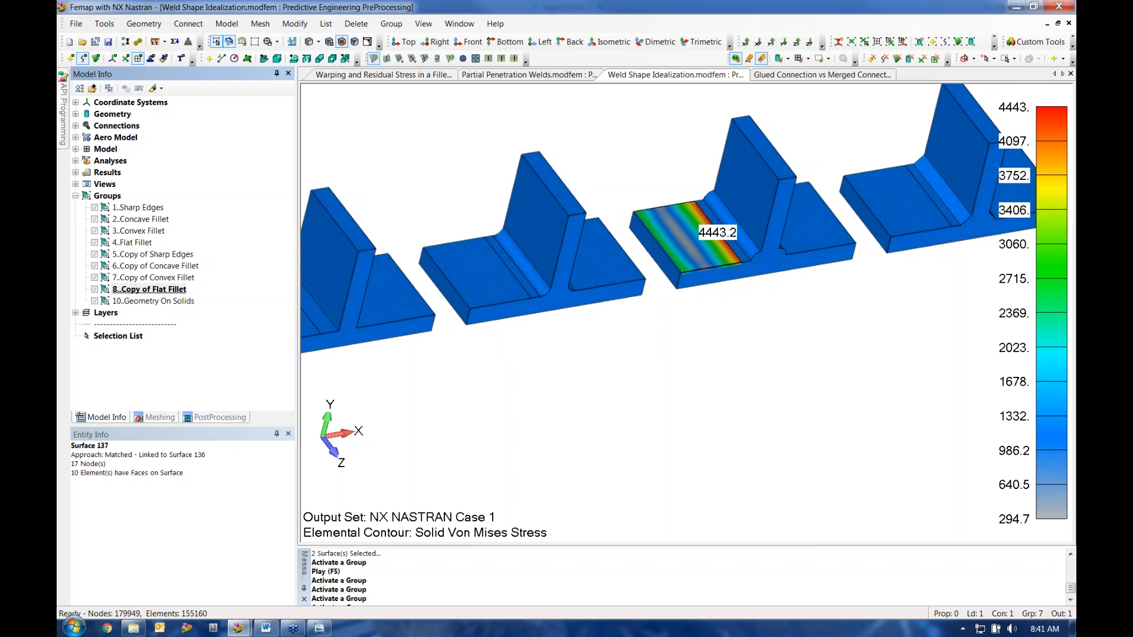
scroll(650, 359, "down", 2)
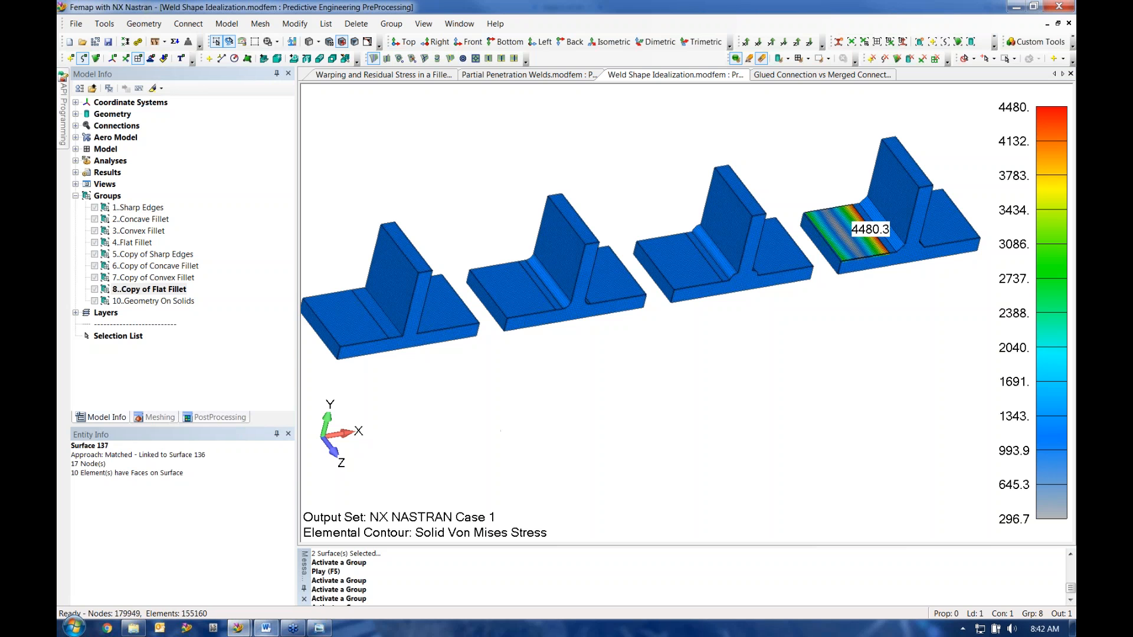
Check the next topic in the seminar document's table of contents, return to Femap, and open the Glued Connection vs Merged Connection model
left_click(265, 629)
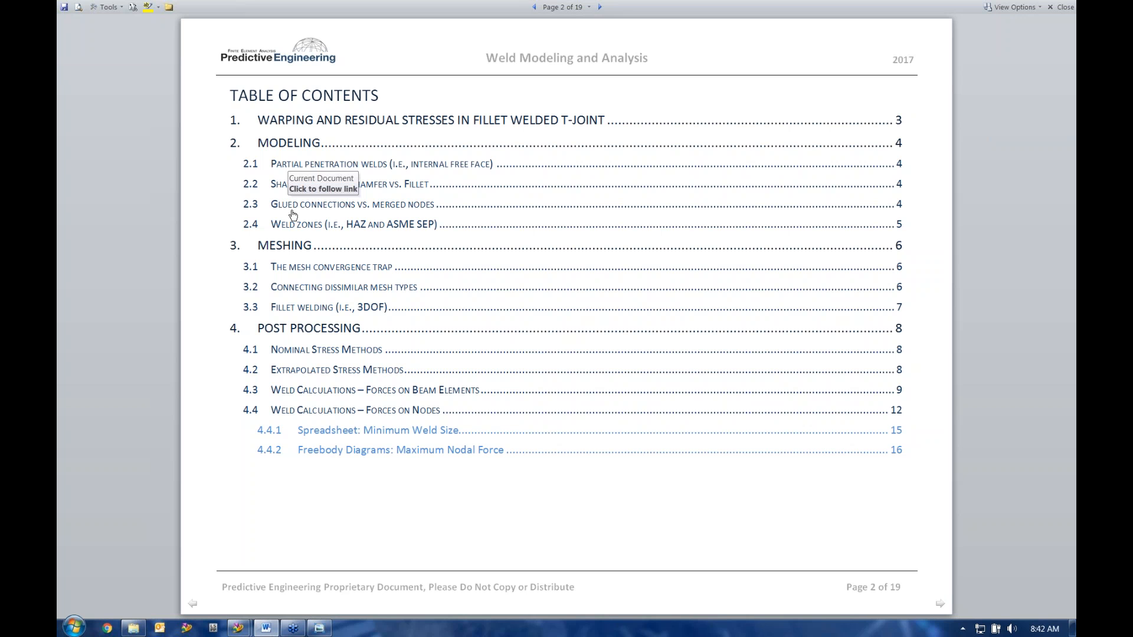
mouse_move(246, 630)
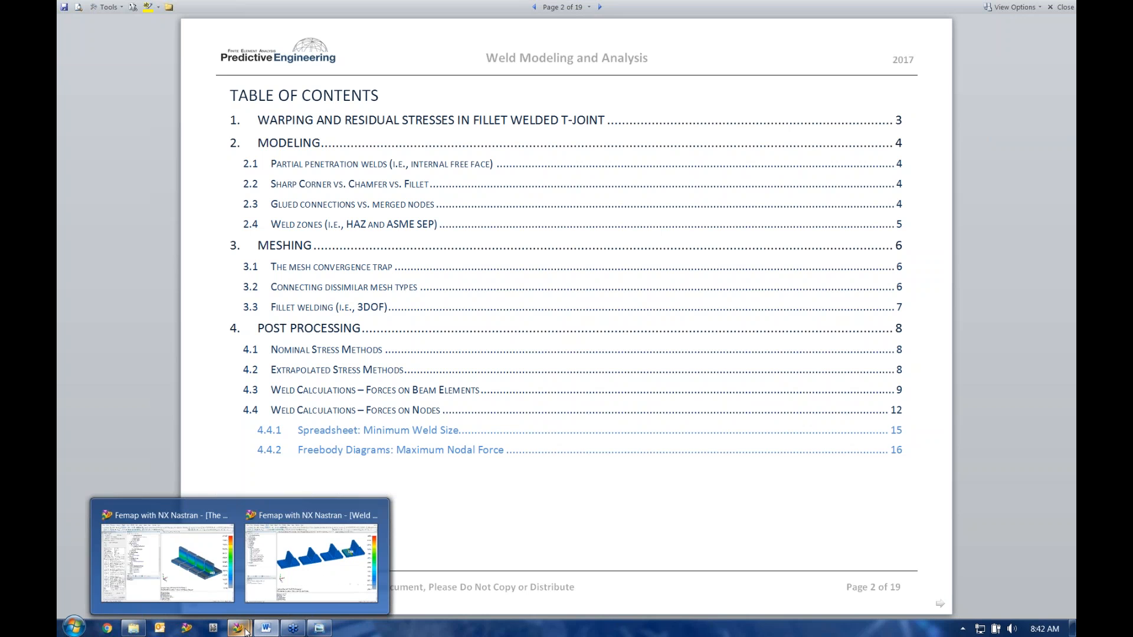
left_click(306, 571)
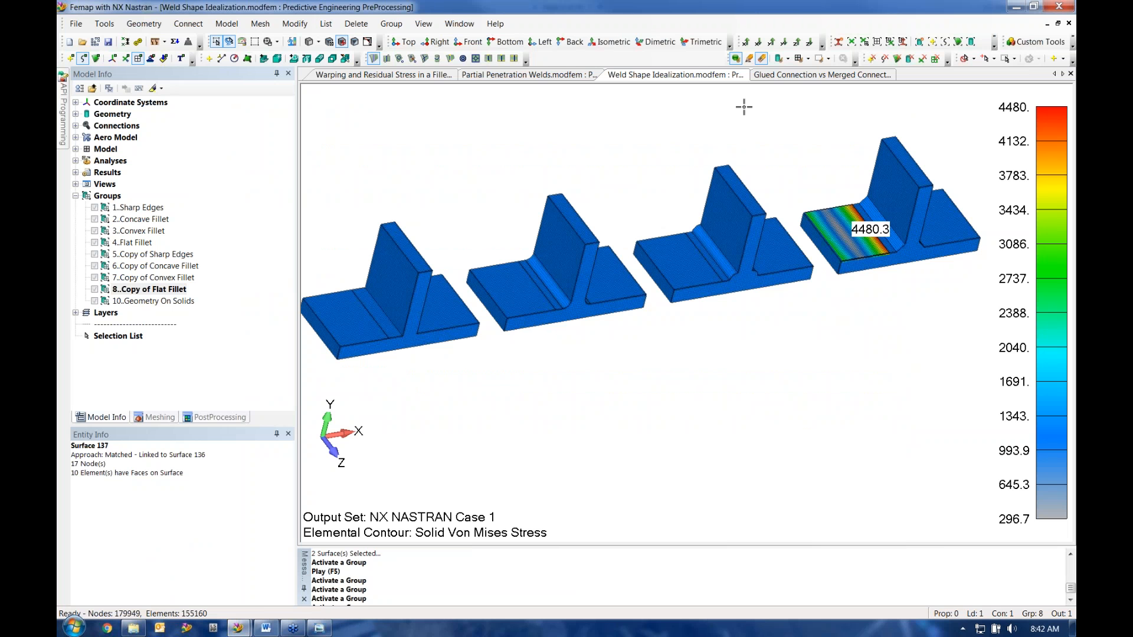
left_click(788, 75)
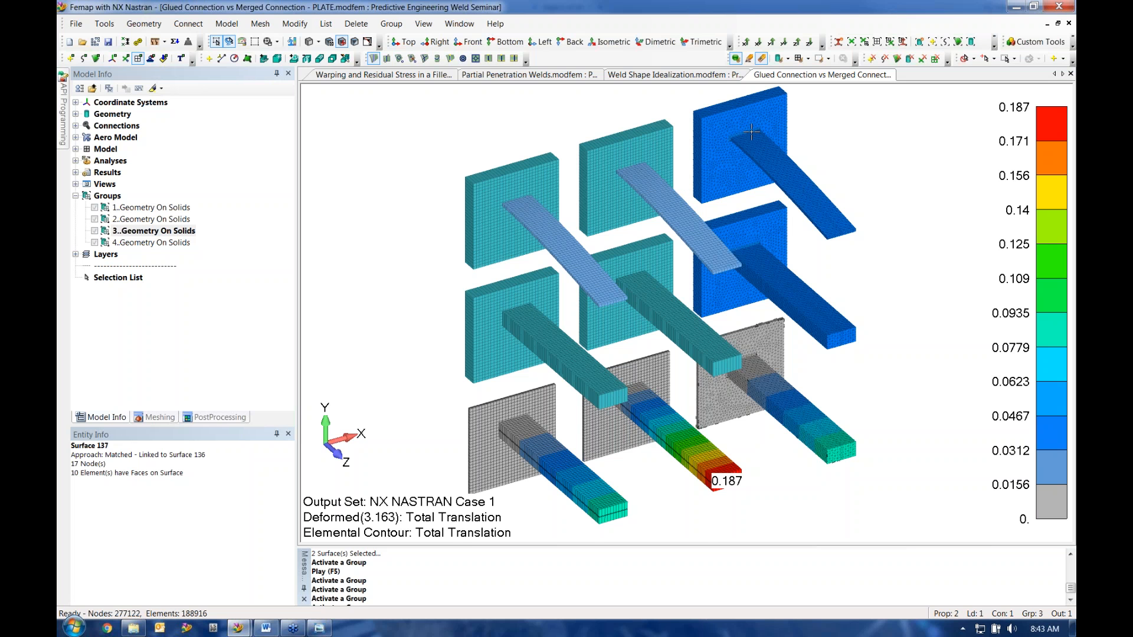
Turn off the thickness/cross-section display and inspect the plate mesh where the upper middle cantilever meets its wall plate
scroll(750, 133, "up", 2)
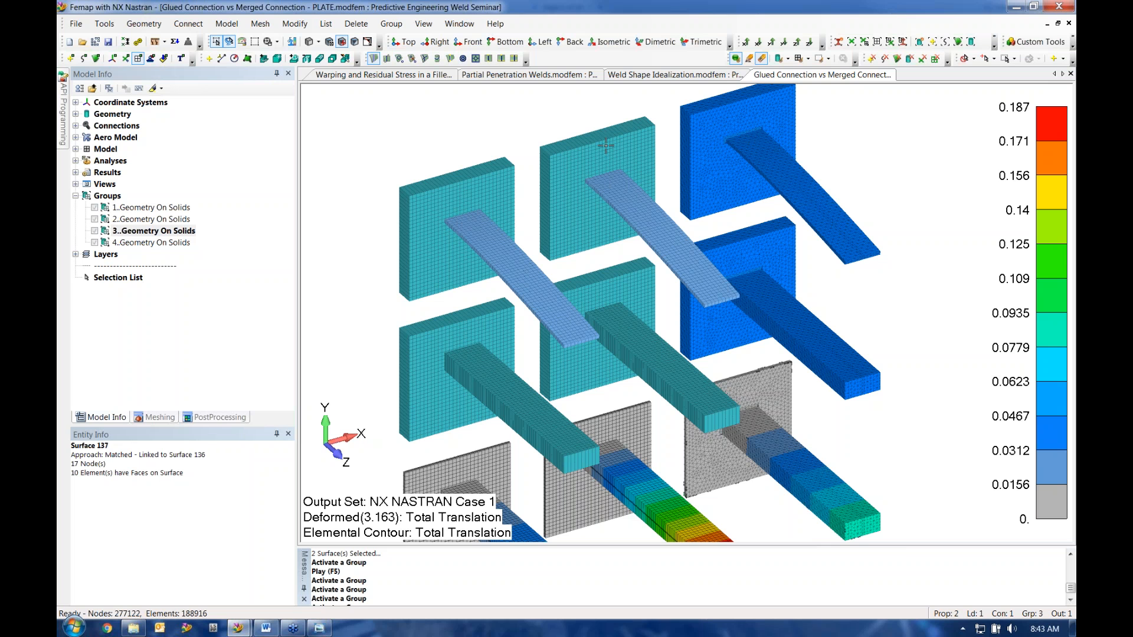
left_click(319, 43)
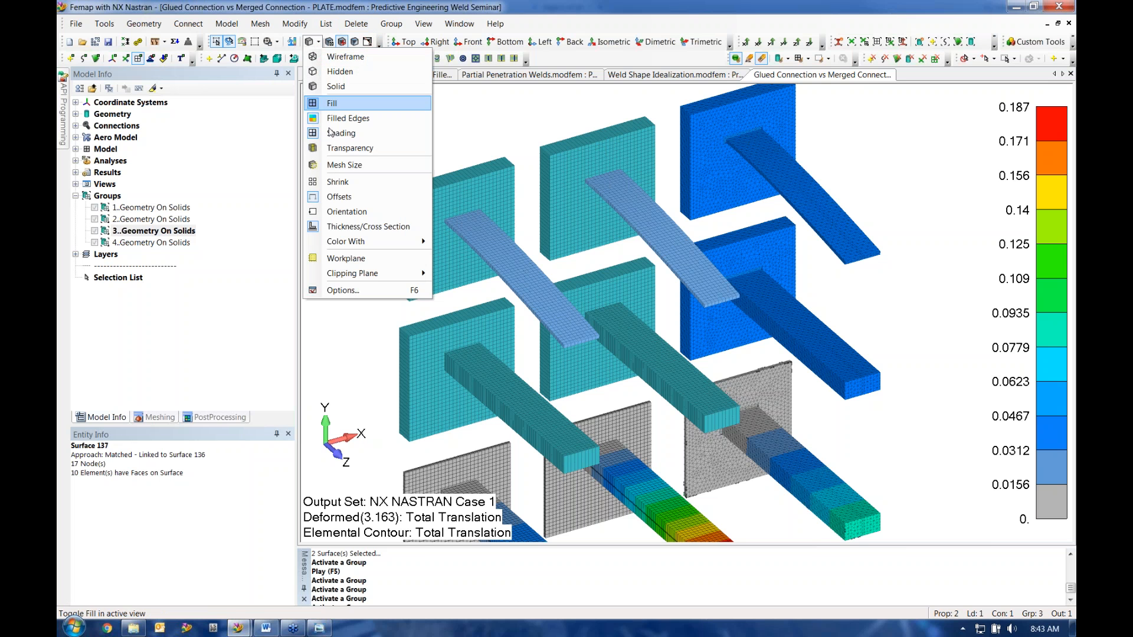
left_click(357, 227)
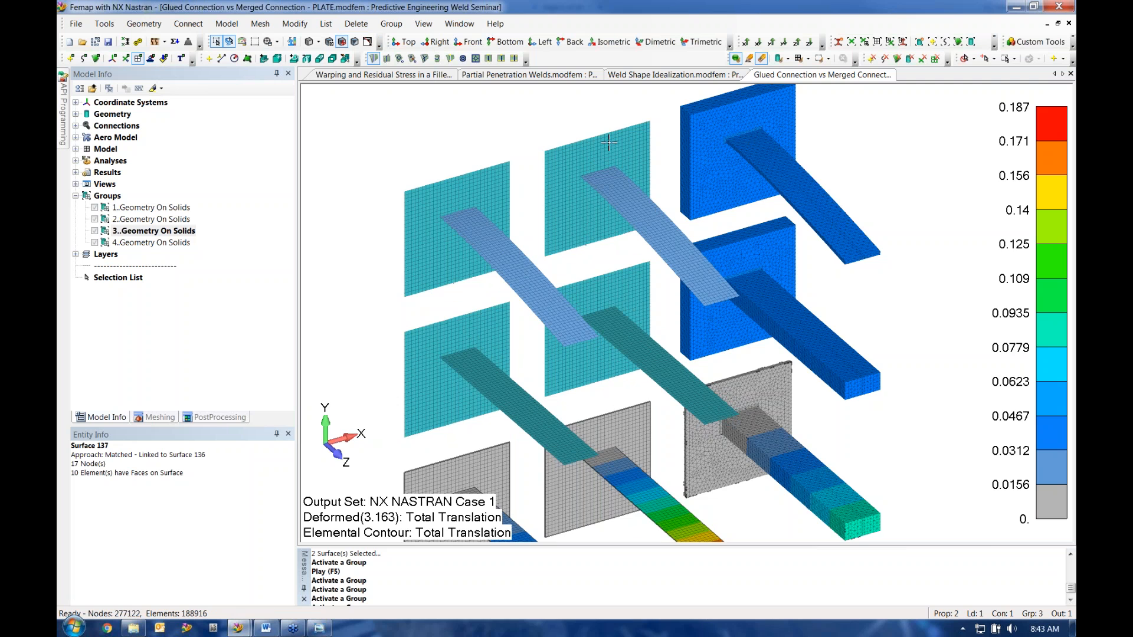
middle_click_drag(598, 158, 583, 234)
scroll(583, 235, "up", 6)
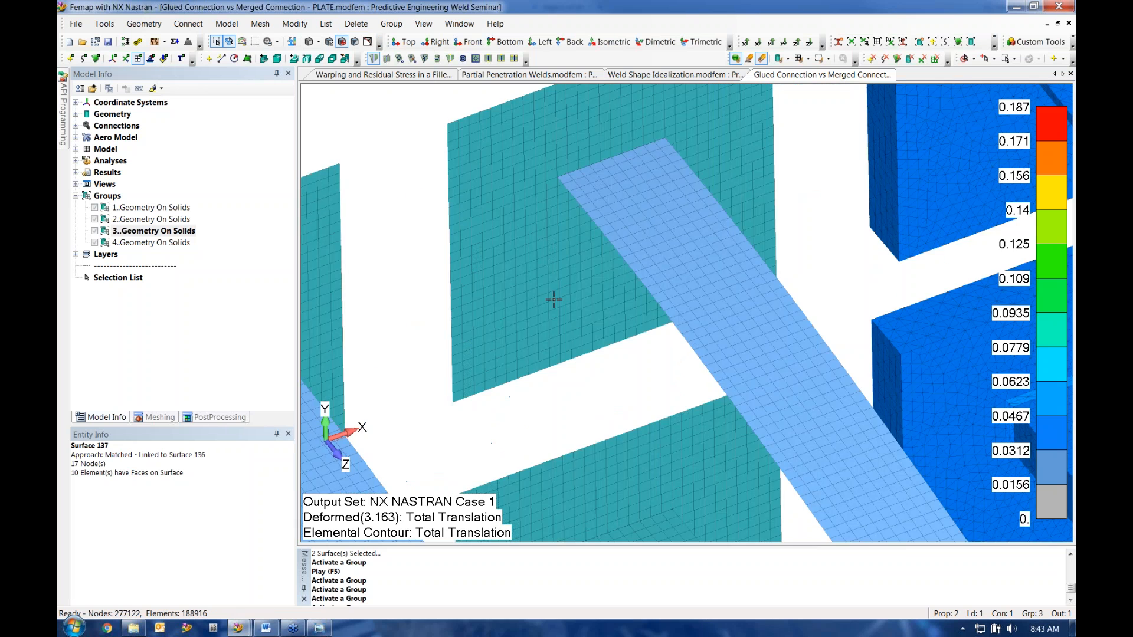
middle_click_drag(578, 317, 578, 209)
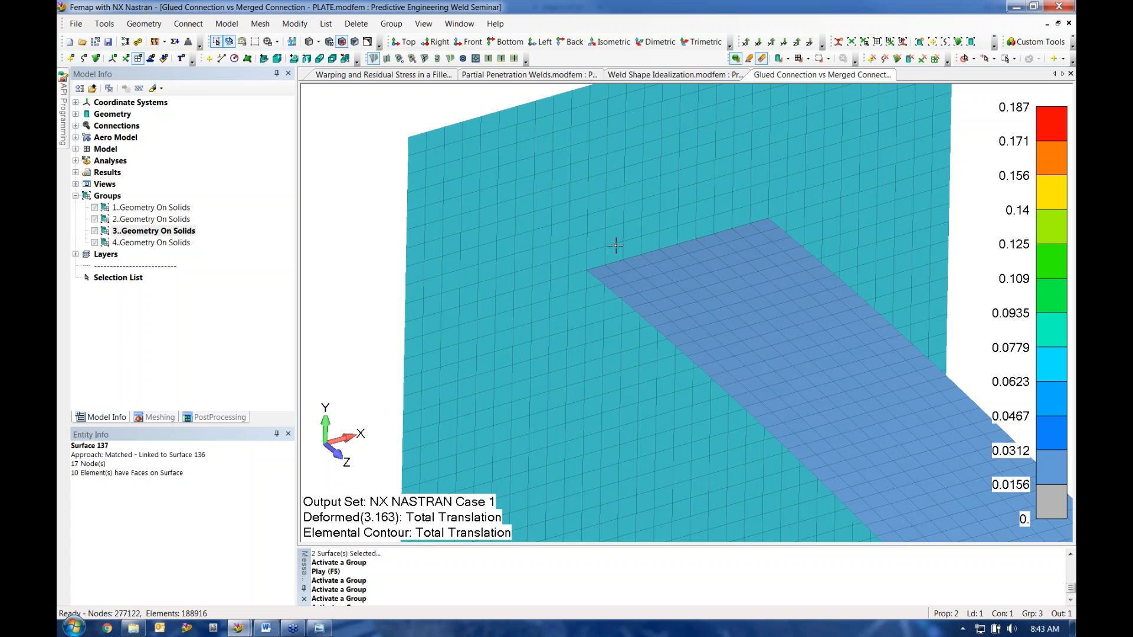
scroll(587, 342, "down", 3)
scroll(599, 211, "down", 3)
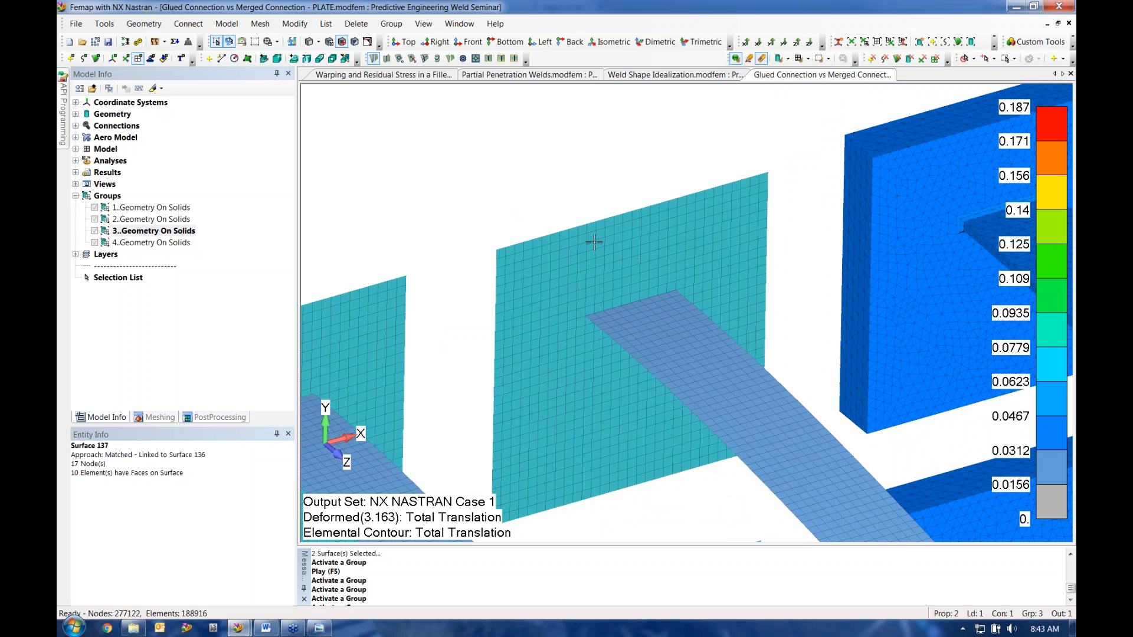
Hide the elements to view the bare surfaces, show the elements again, and compare the mesh alignment at the upper cantilever joints
left_click(139, 59)
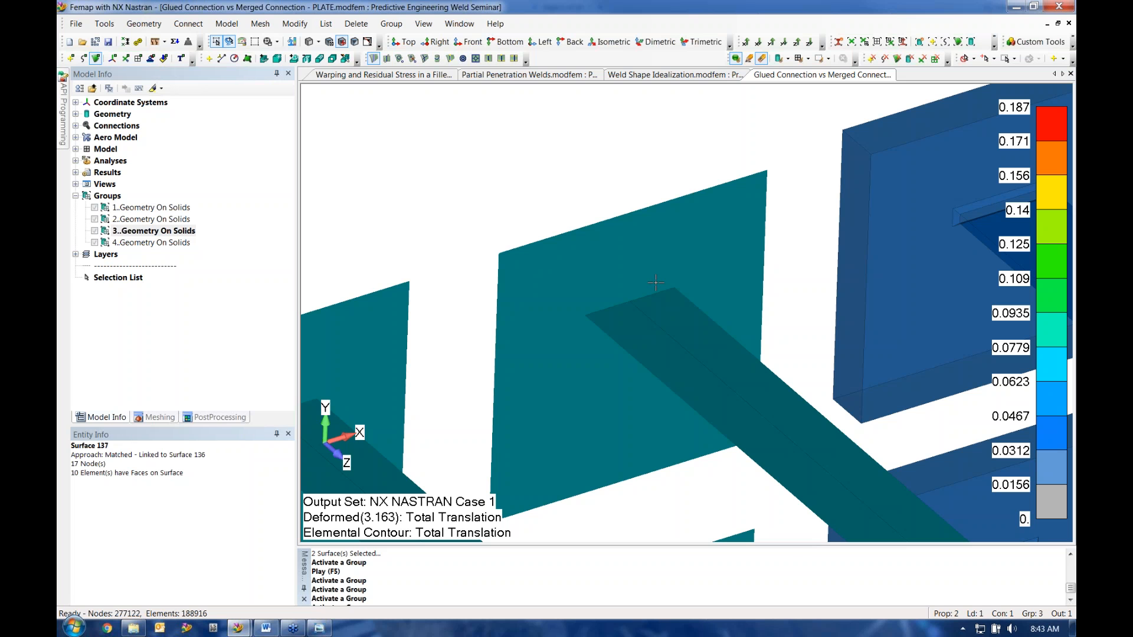
middle_click_drag(569, 288, 595, 269)
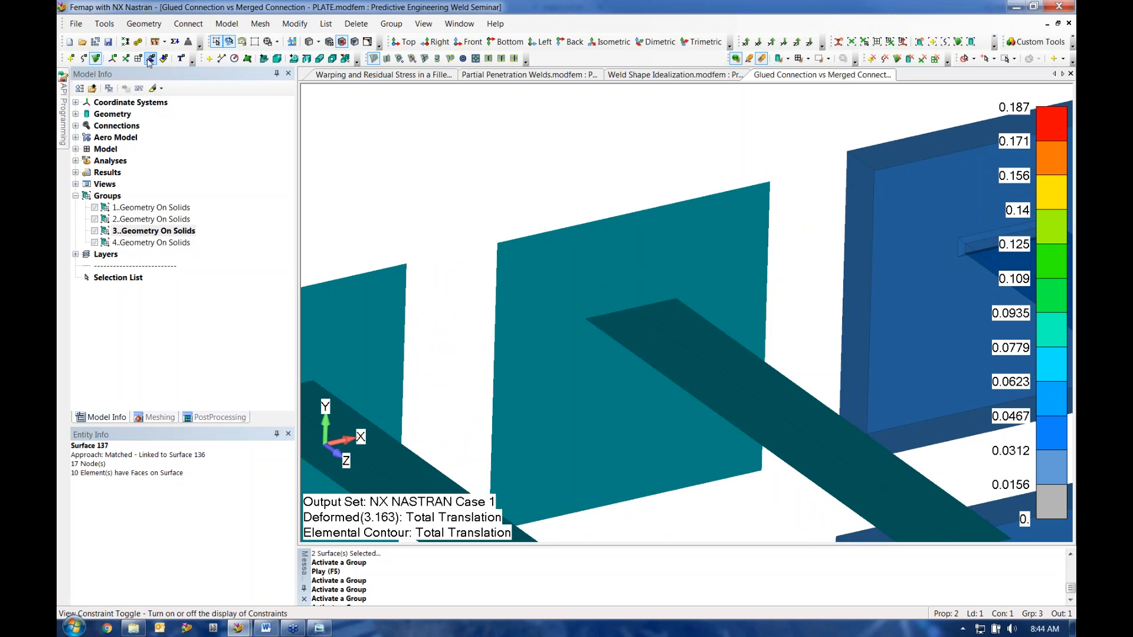
left_click(97, 59)
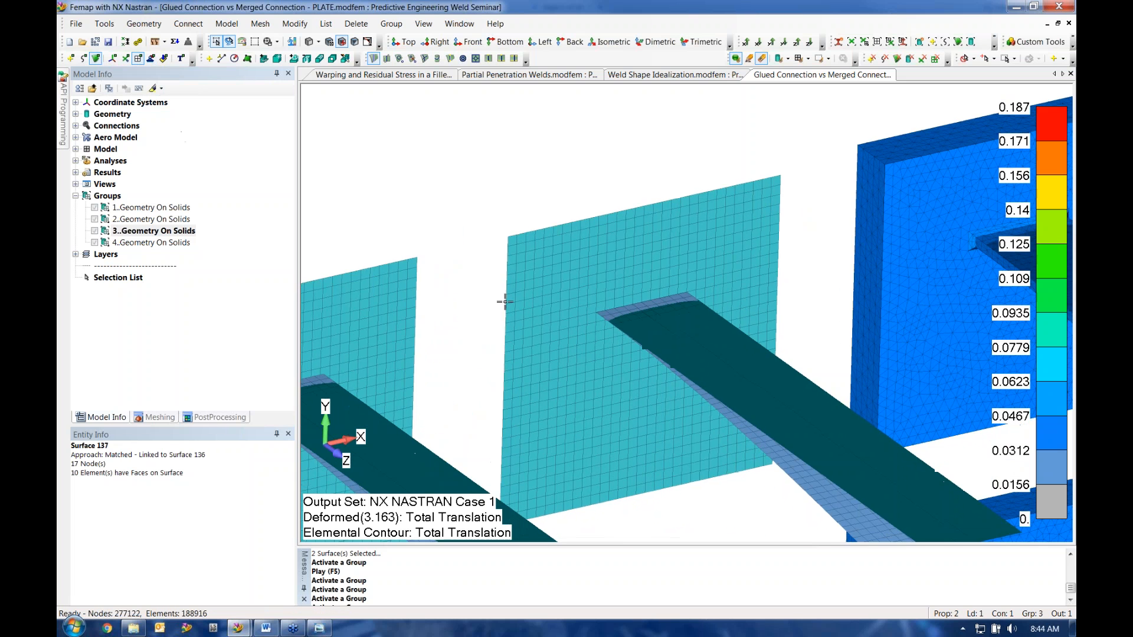
scroll(472, 278, "up", 6)
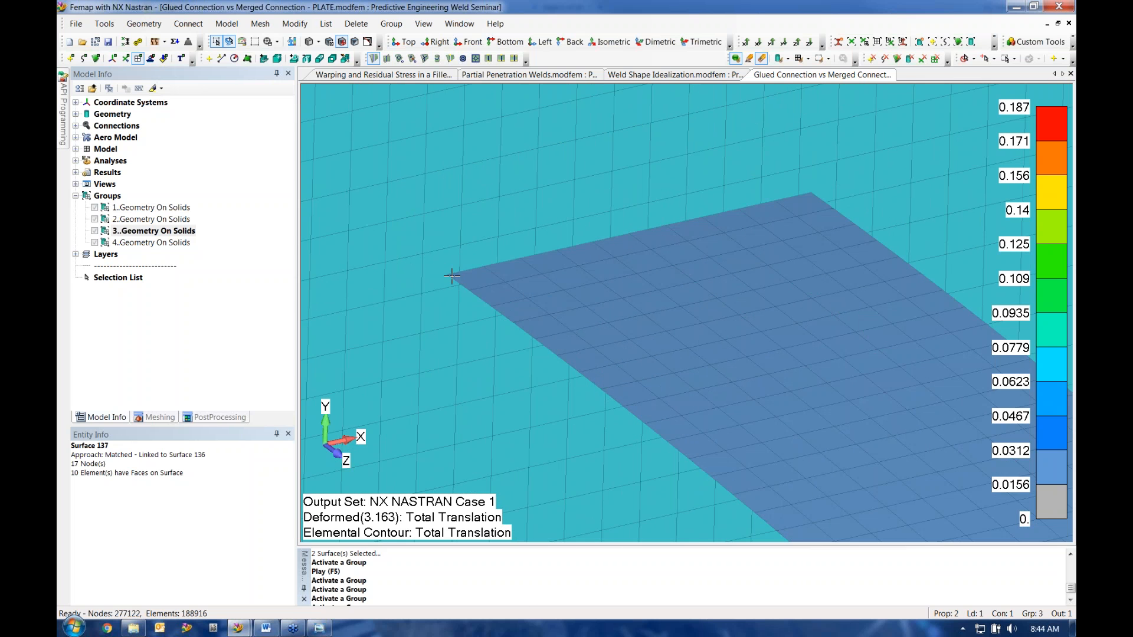
middle_click_drag(533, 271, 595, 295)
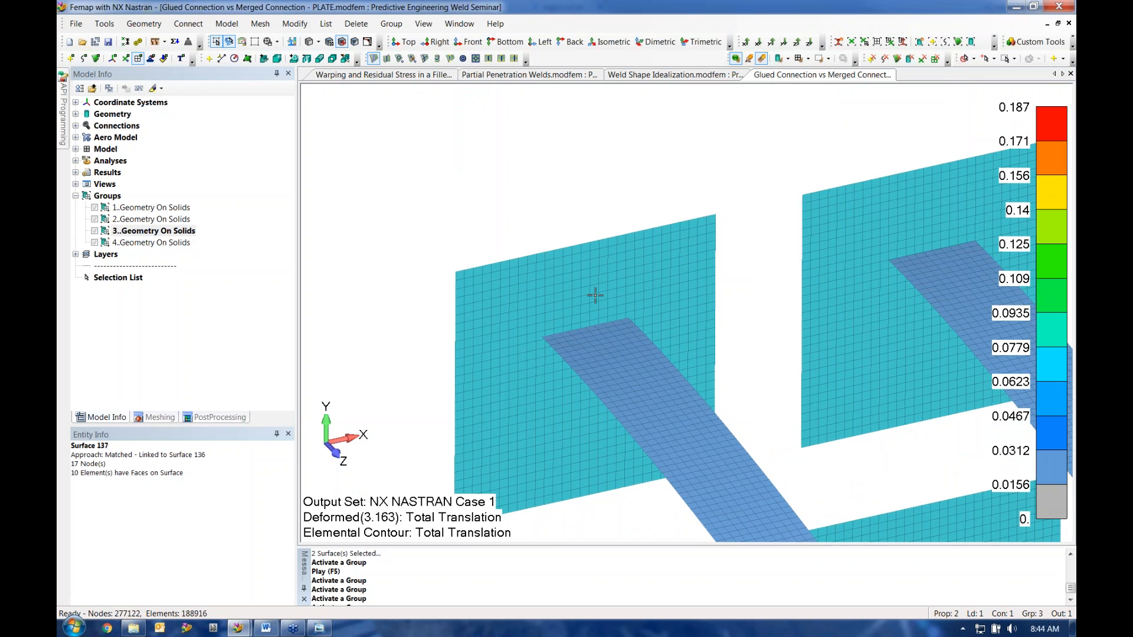
Review the glued connection property's definition, load its default values to check the search distance, and discard the changes
left_click(76, 126)
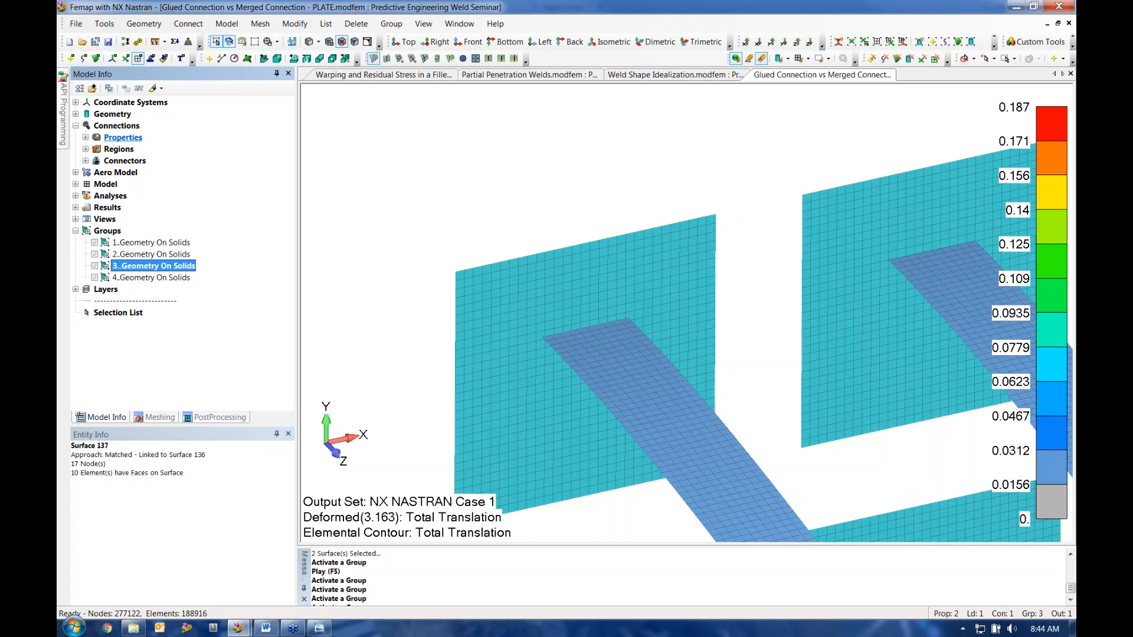
left_click(86, 137)
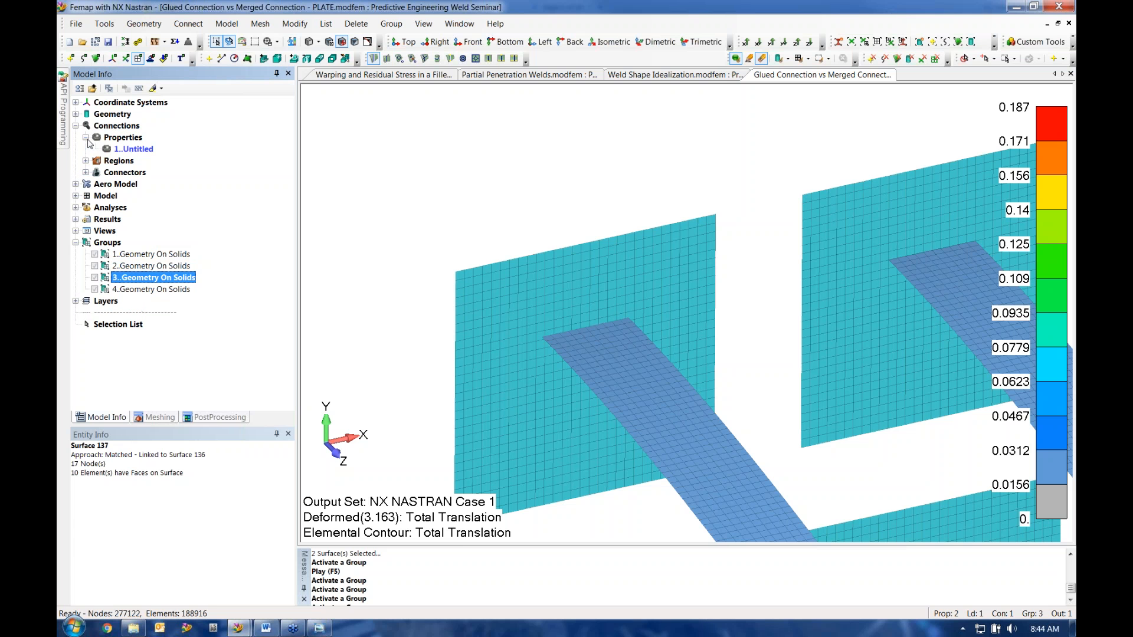
right_click(127, 150)
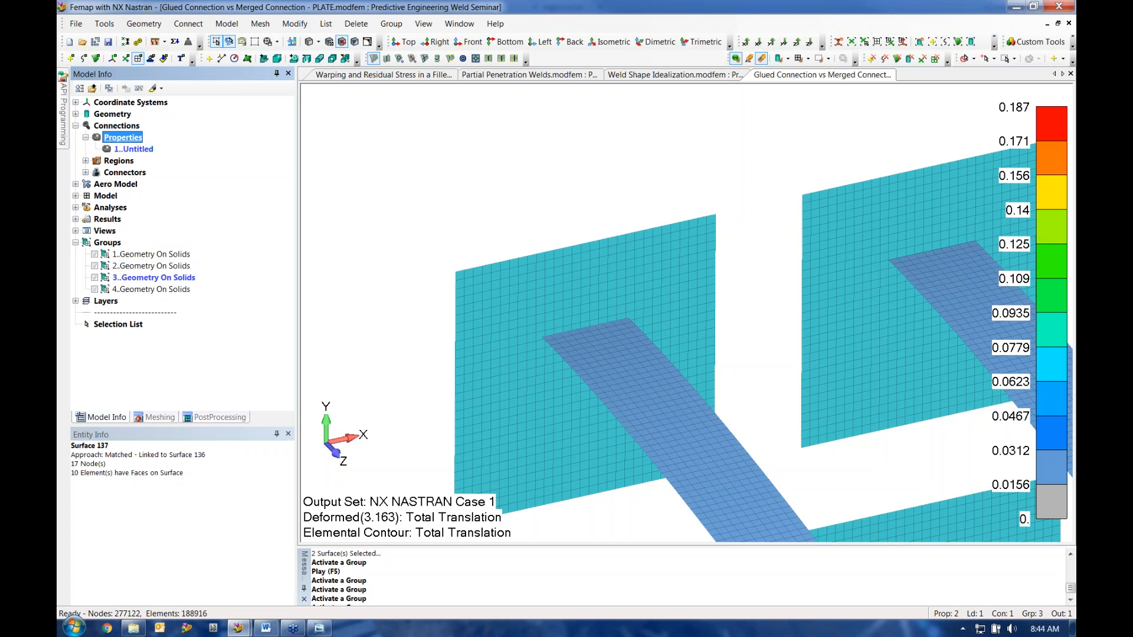
left_click(159, 209)
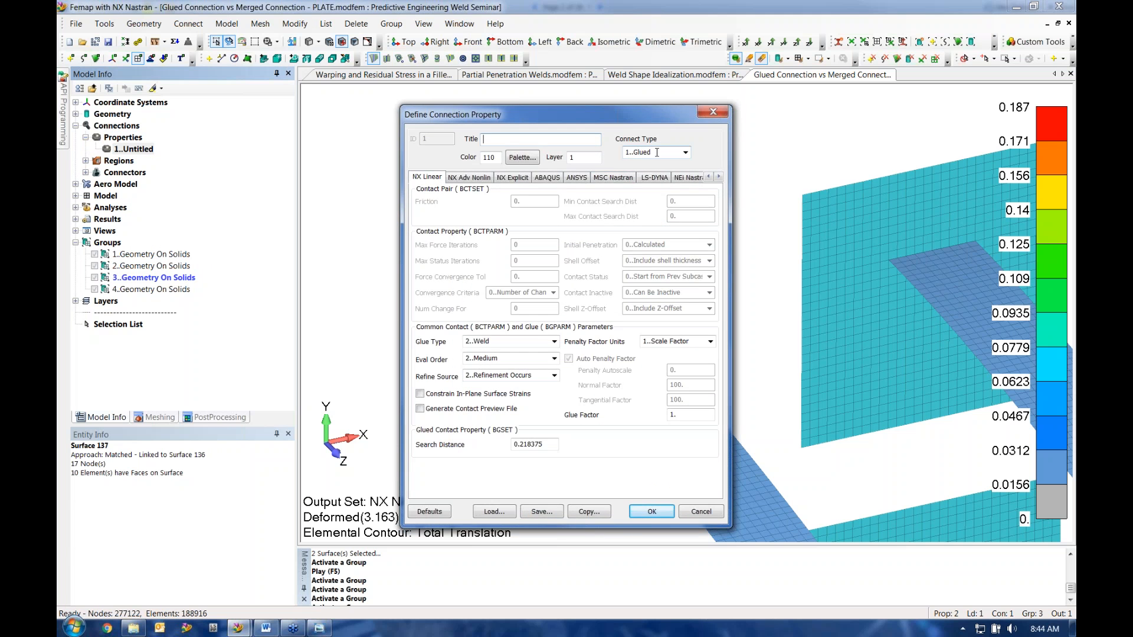
left_click(425, 510)
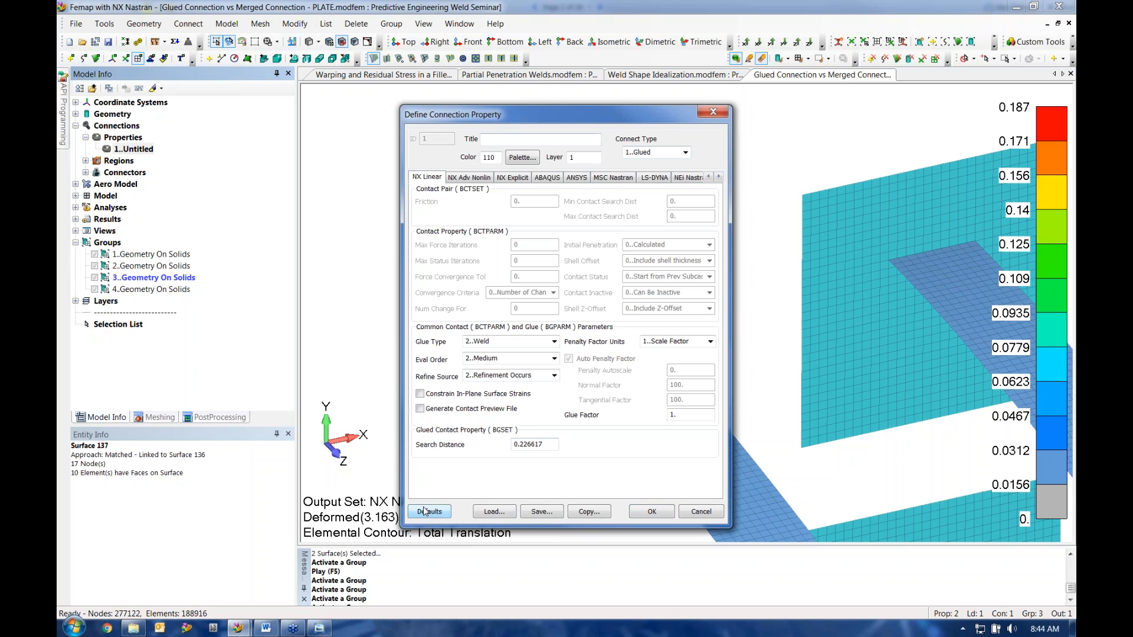
left_click(696, 514)
Highlight connection region 1, Surface, in the model, inspect the surface that defines it, and close its definition without changes
left_click(86, 161)
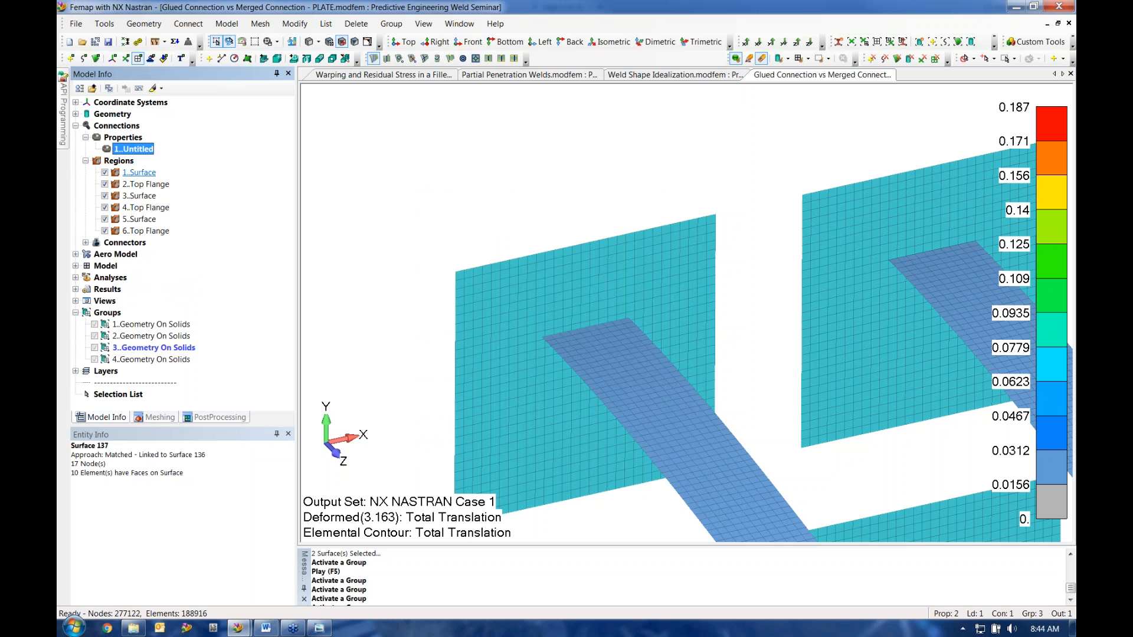
left_click(139, 172)
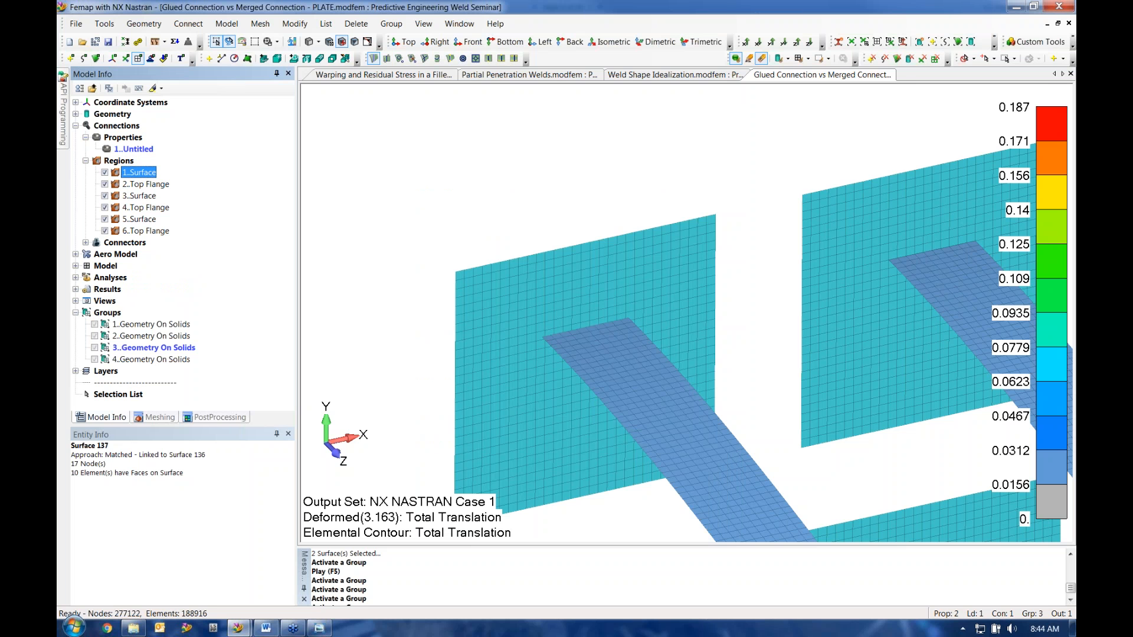
left_click(152, 88)
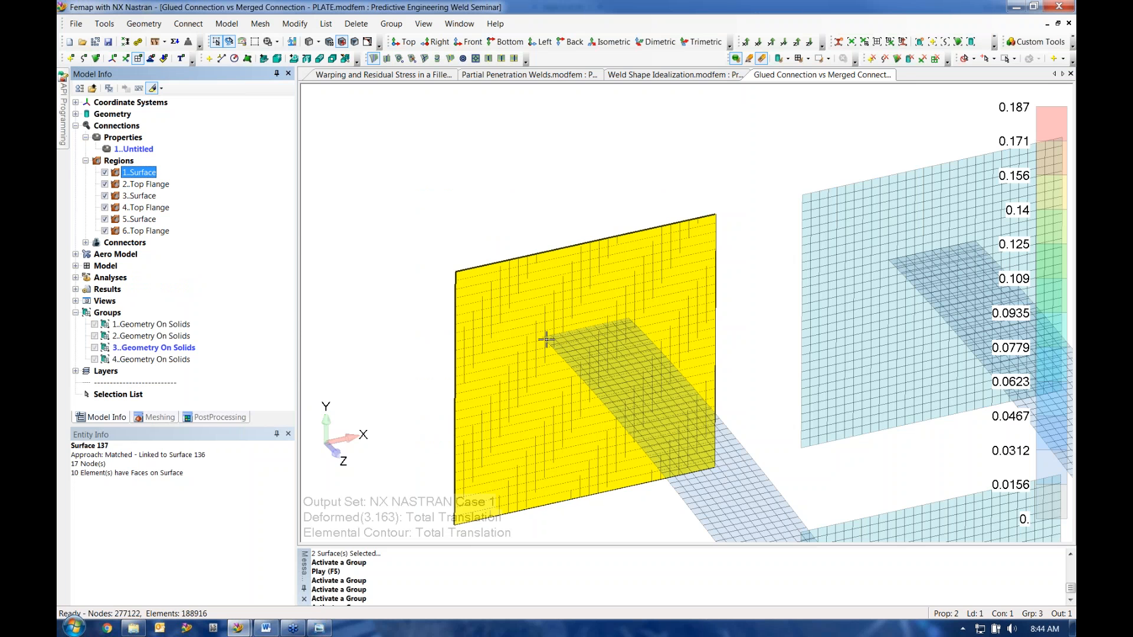
right_click(125, 172)
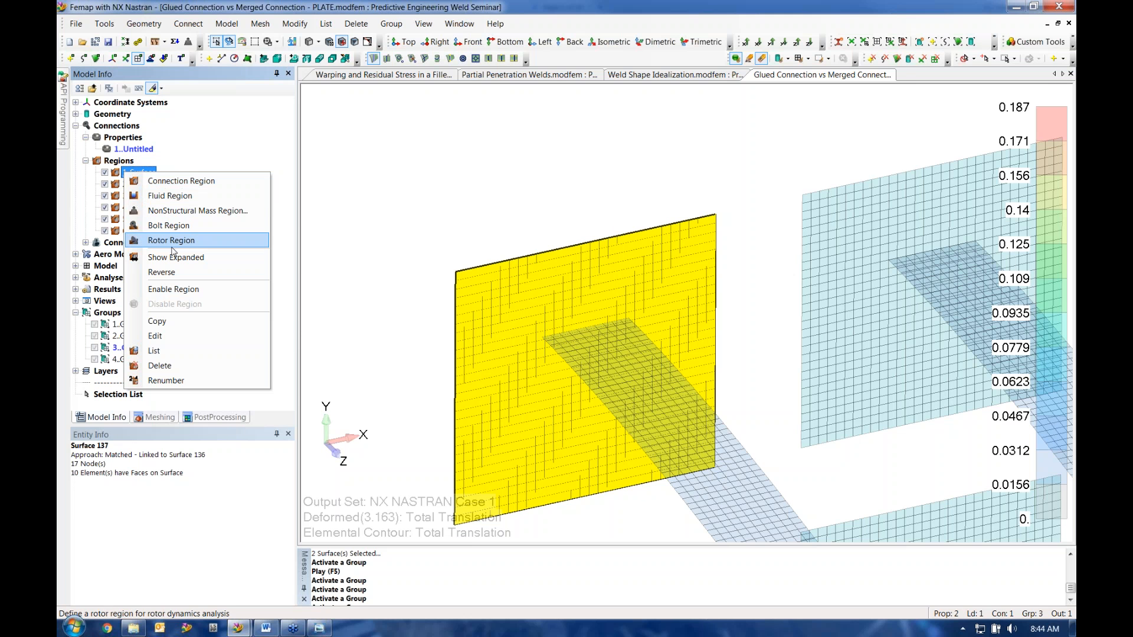
left_click(181, 337)
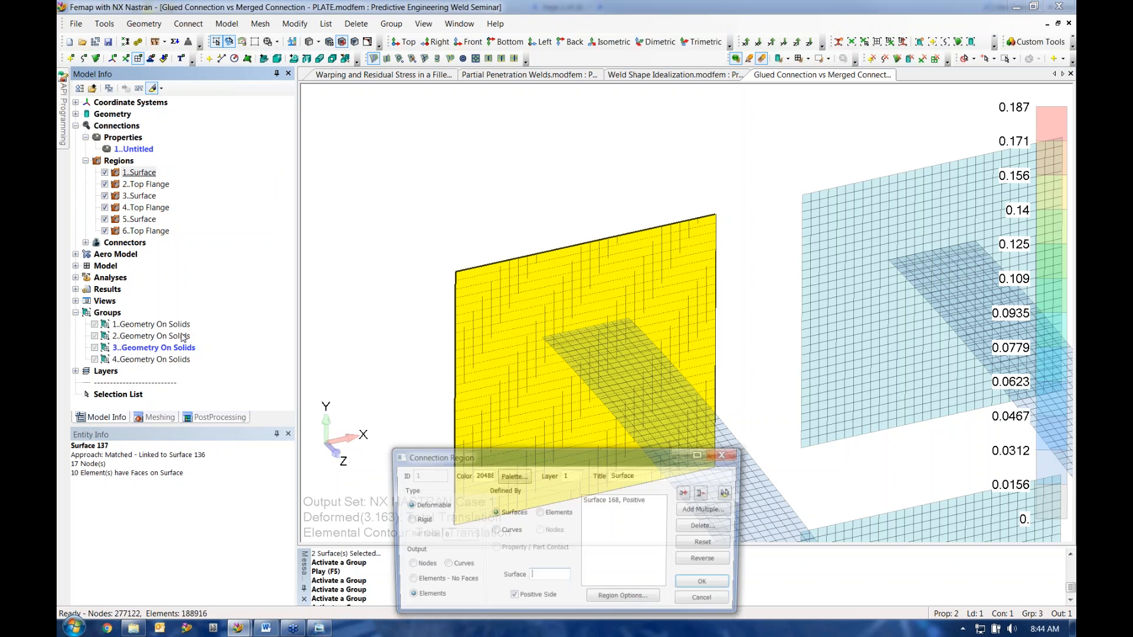
left_click(635, 501)
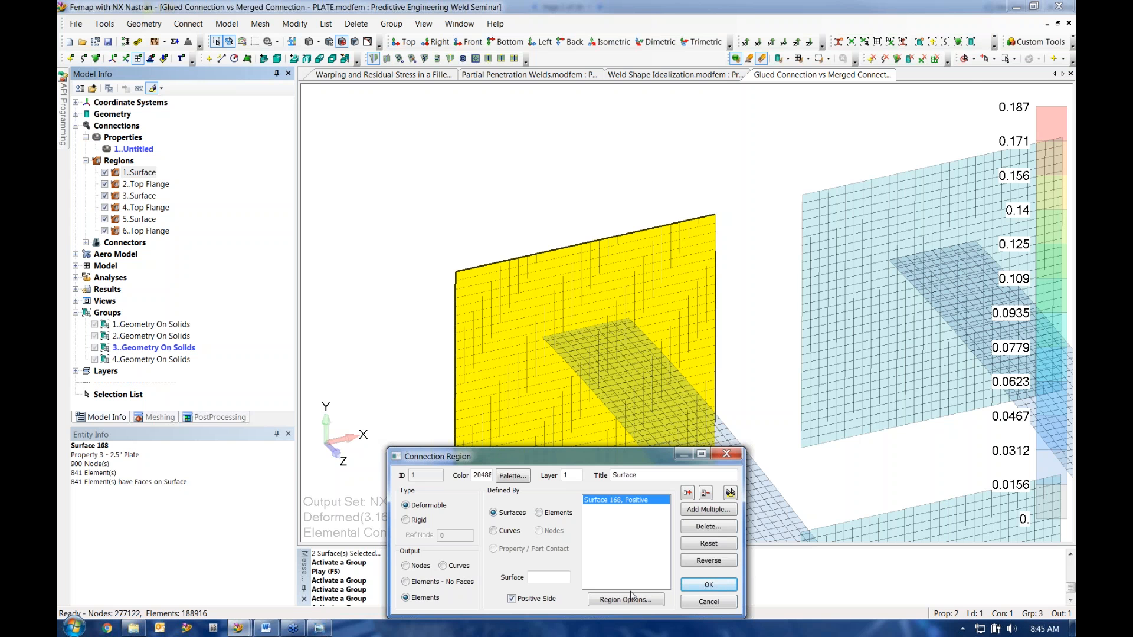
left_click(725, 602)
Inspect the curves and node output that define connection region 2, Top Flange, and close its definition without changes
left_click(145, 184)
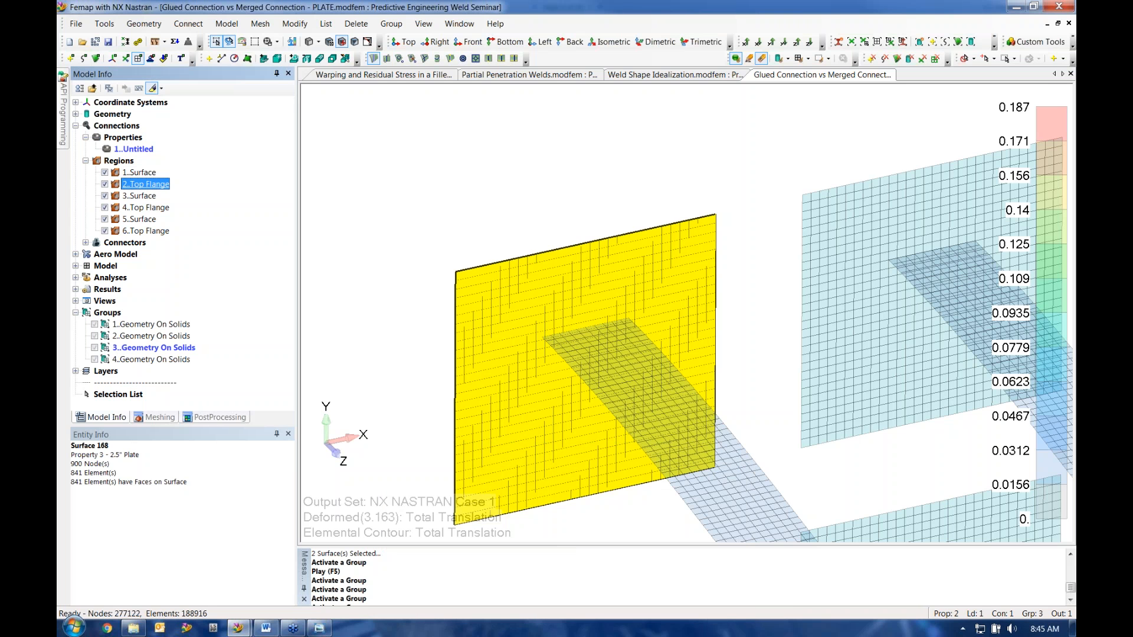
right_click(142, 185)
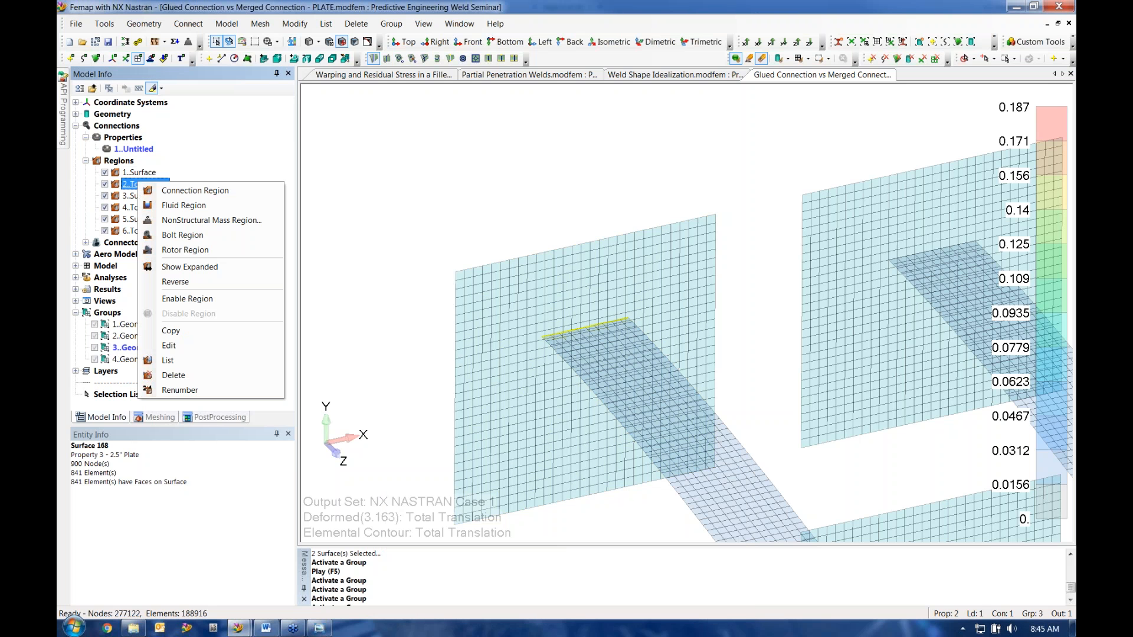
left_click(191, 346)
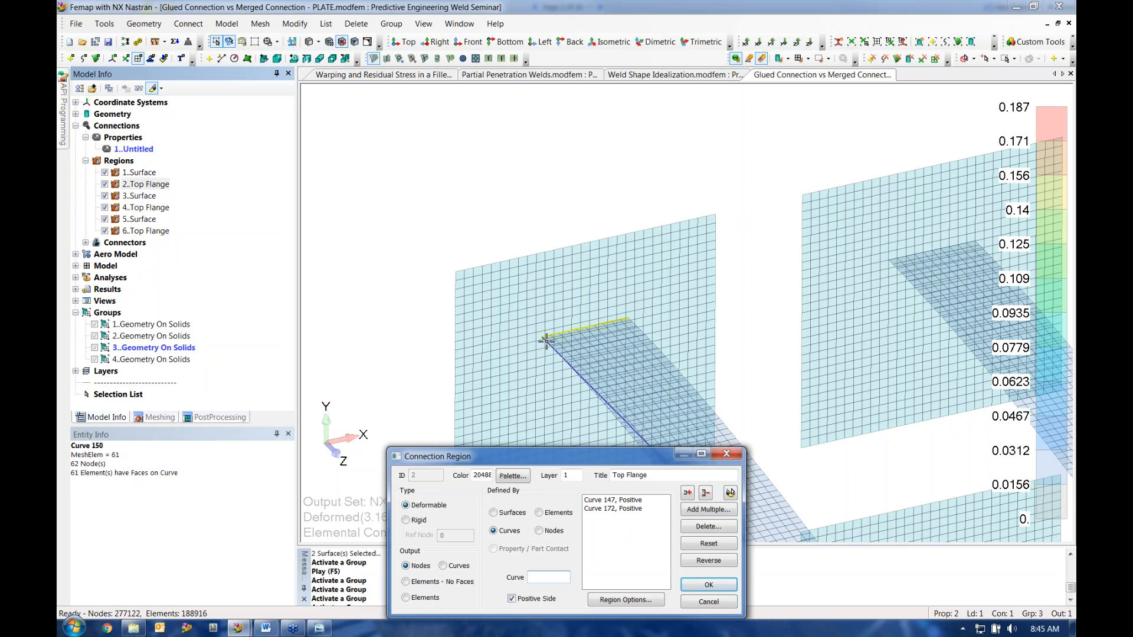
left_click(708, 602)
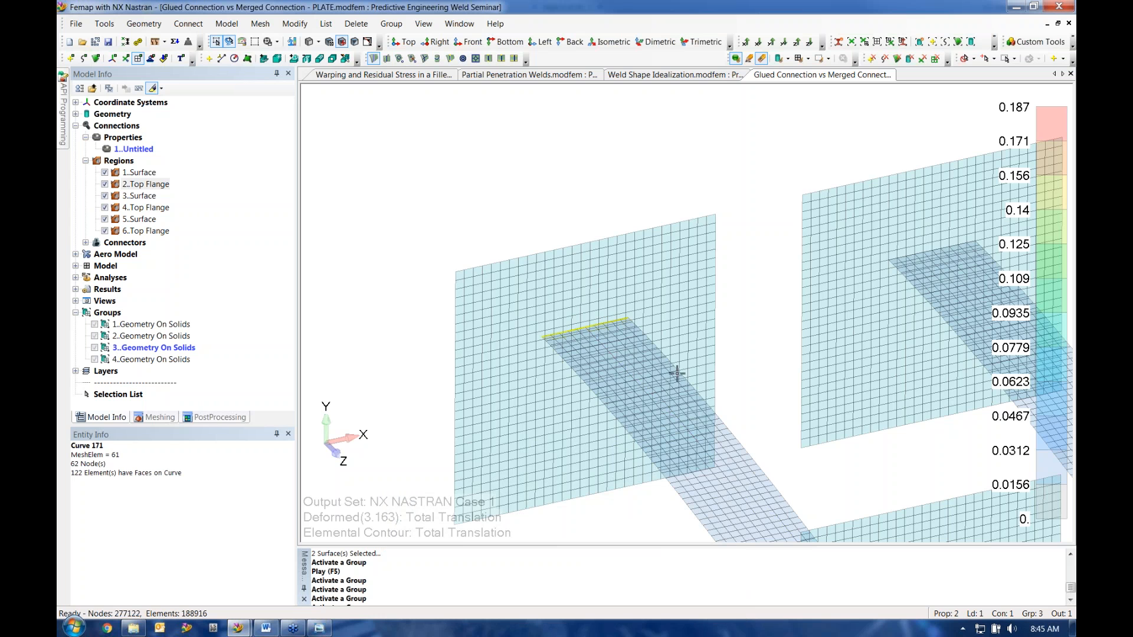
Turn off the connection region highlighting and display the plate elements with their thickness/cross section
scroll(675, 374, "down", 3)
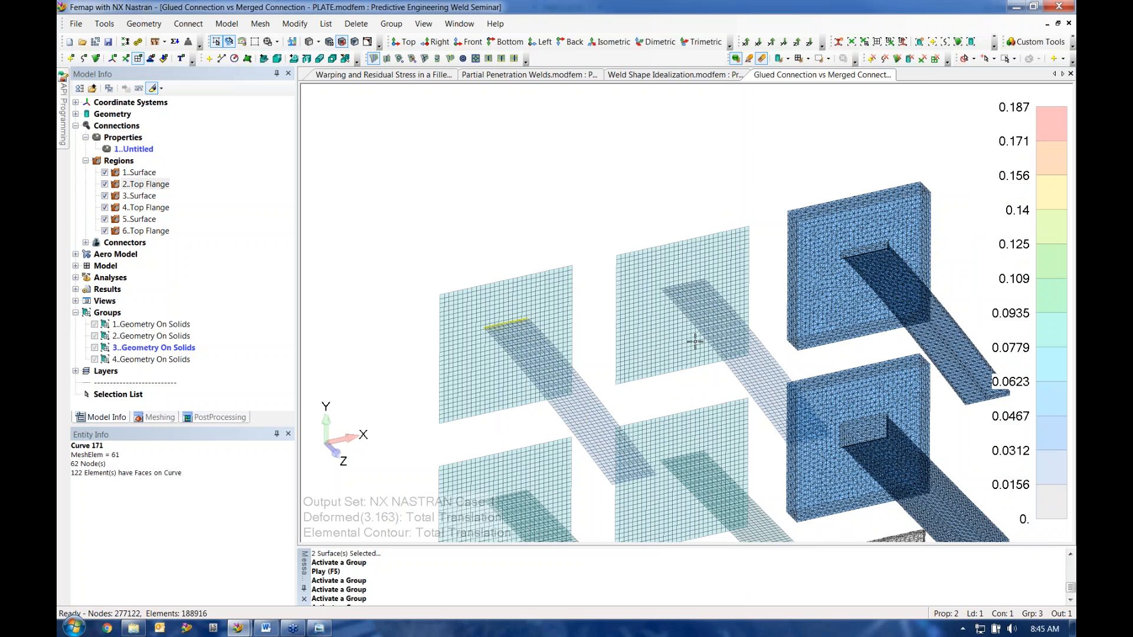
left_click(498, 331)
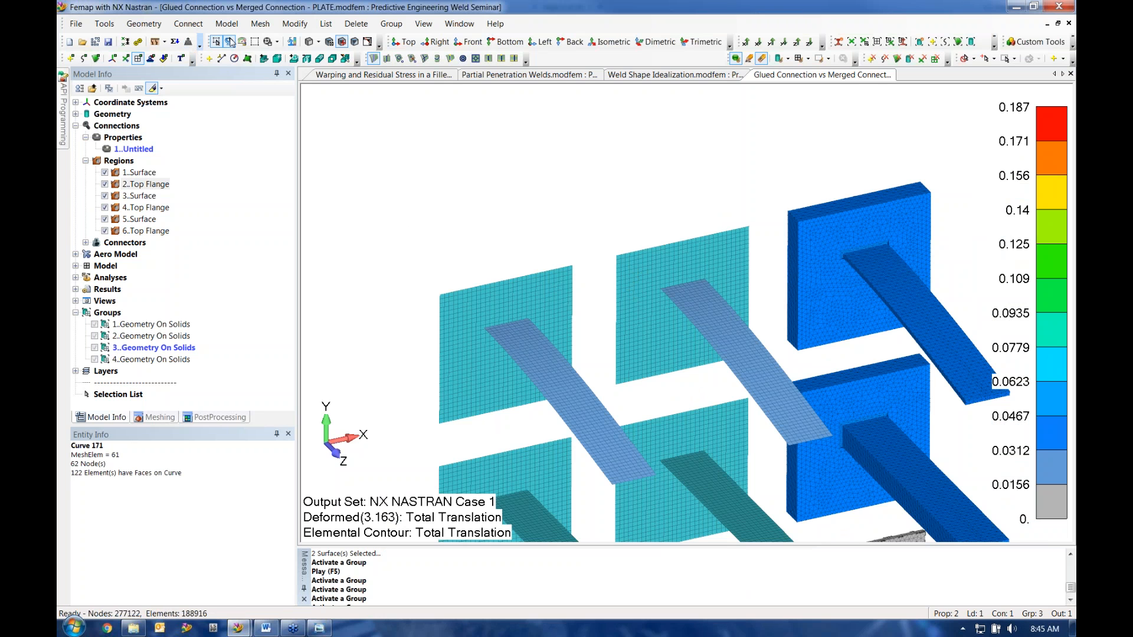
left_click(319, 42)
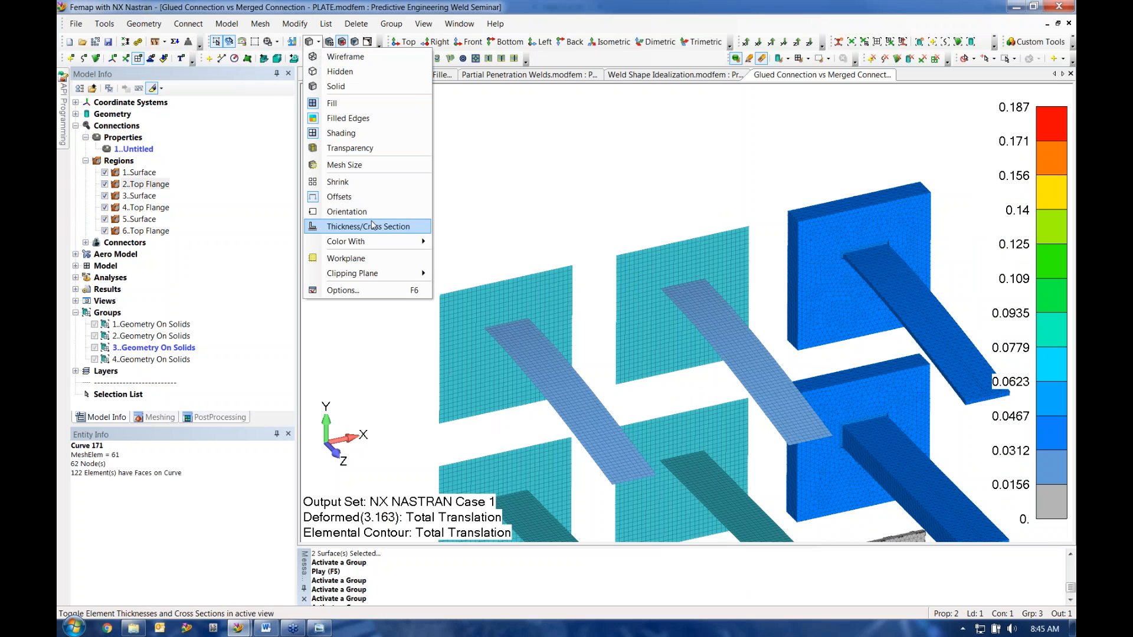
left_click(368, 227)
Activate group 1, Geometry On Solids, and compare the total translation of the three upper cantilevers
left_click(152, 328)
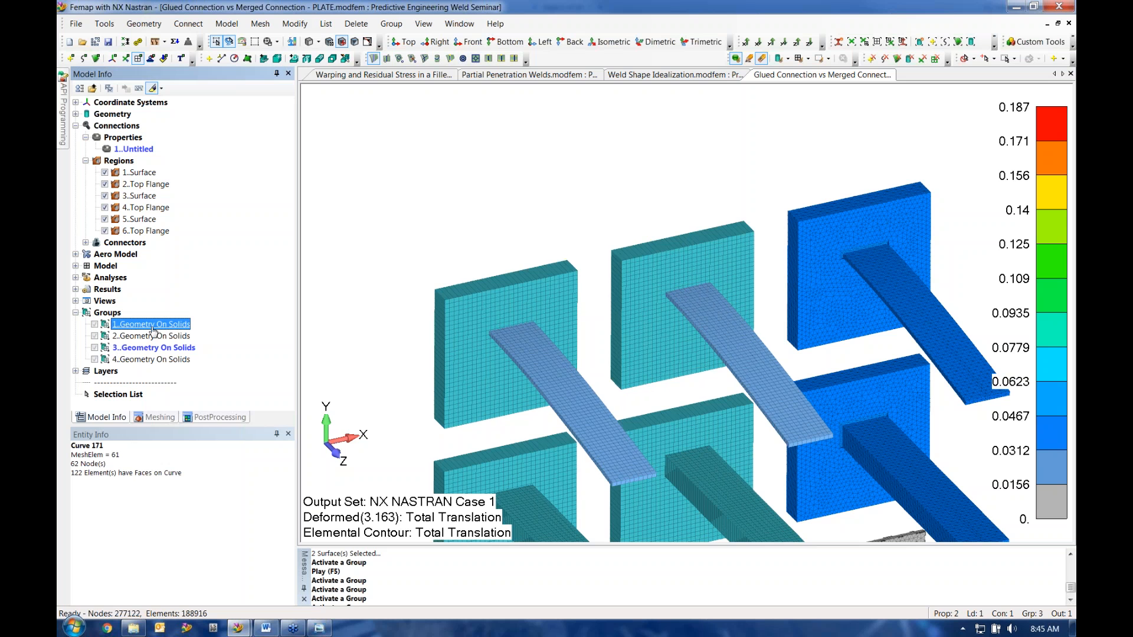
double_click(152, 328)
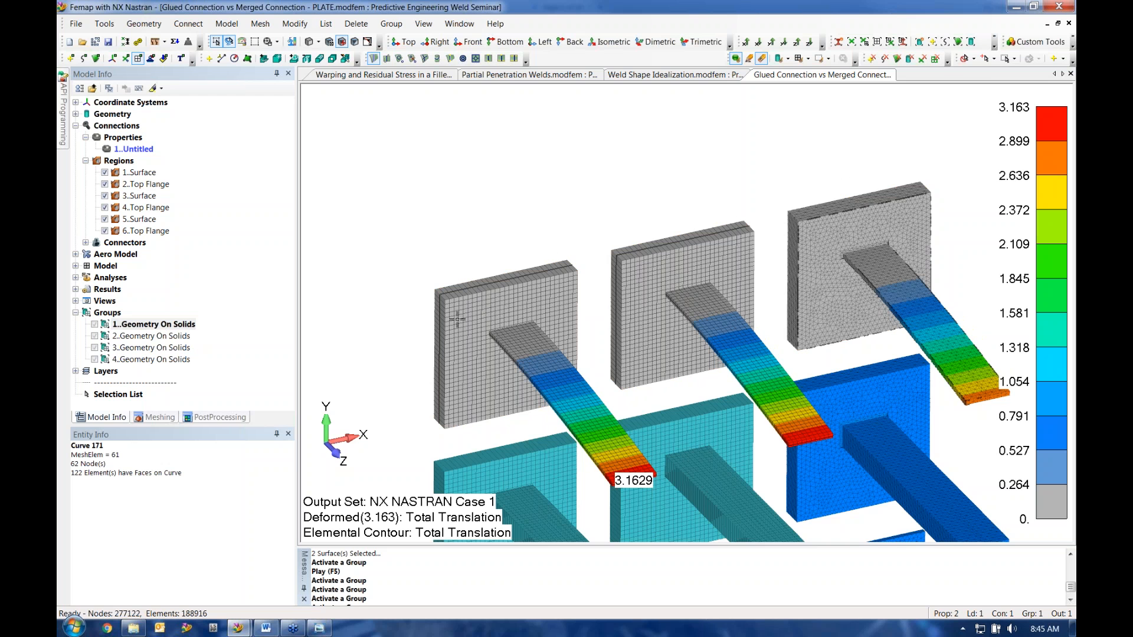
middle_click_drag(457, 319, 413, 291, "ctrl")
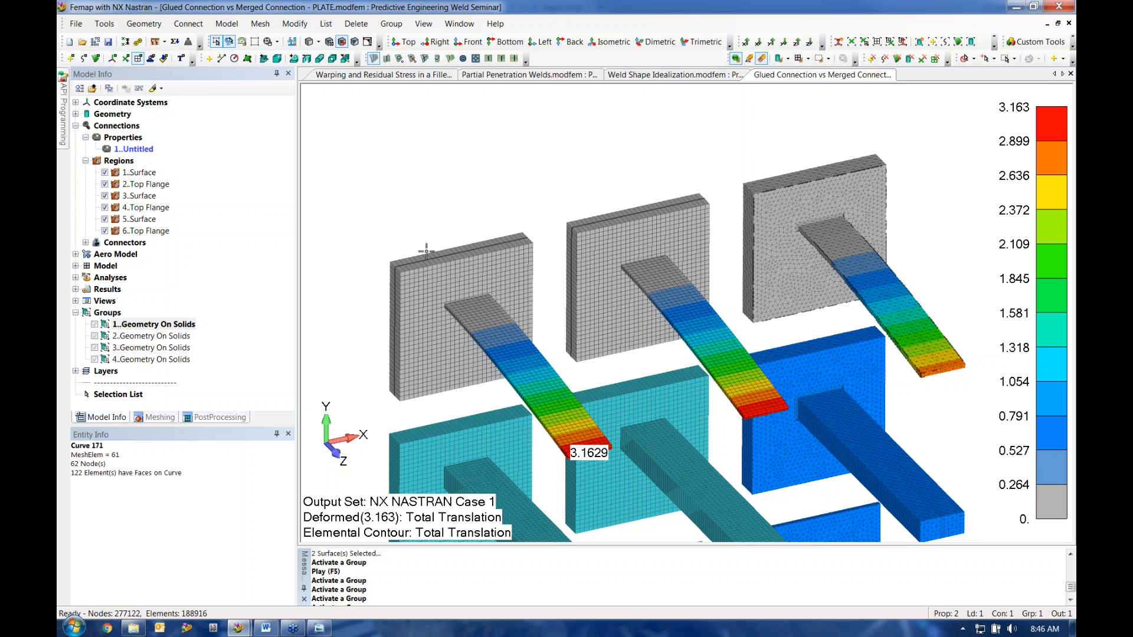
middle_click_drag(600, 430, 616, 249)
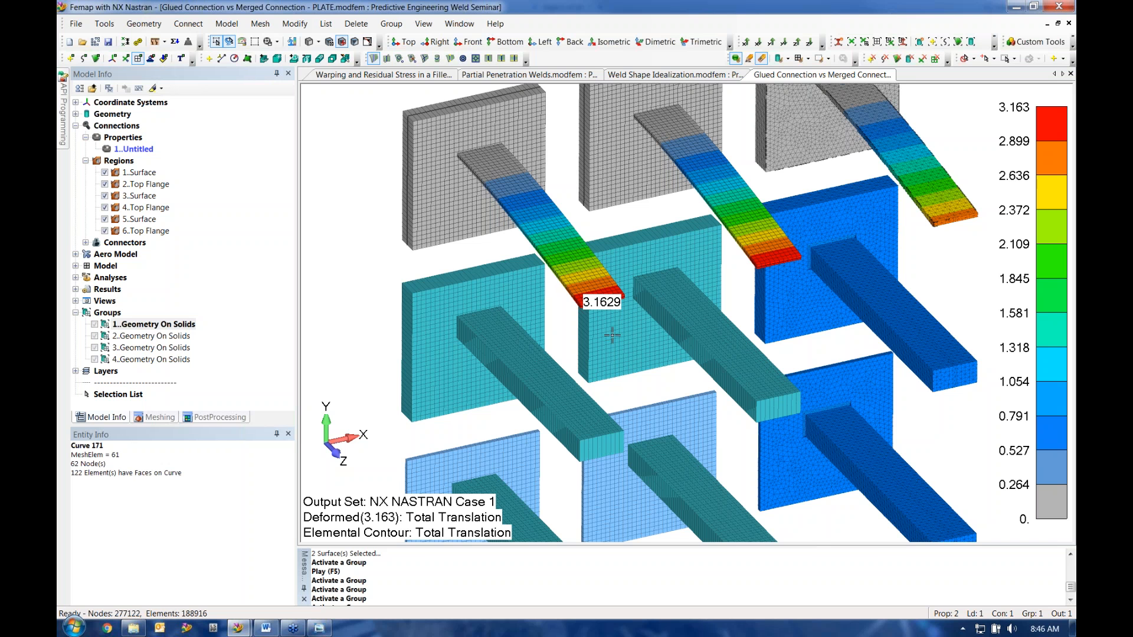
Activate group 2, Geometry On Solids, and compare the total translation and joint meshes of the middle-row beams
double_click(160, 337)
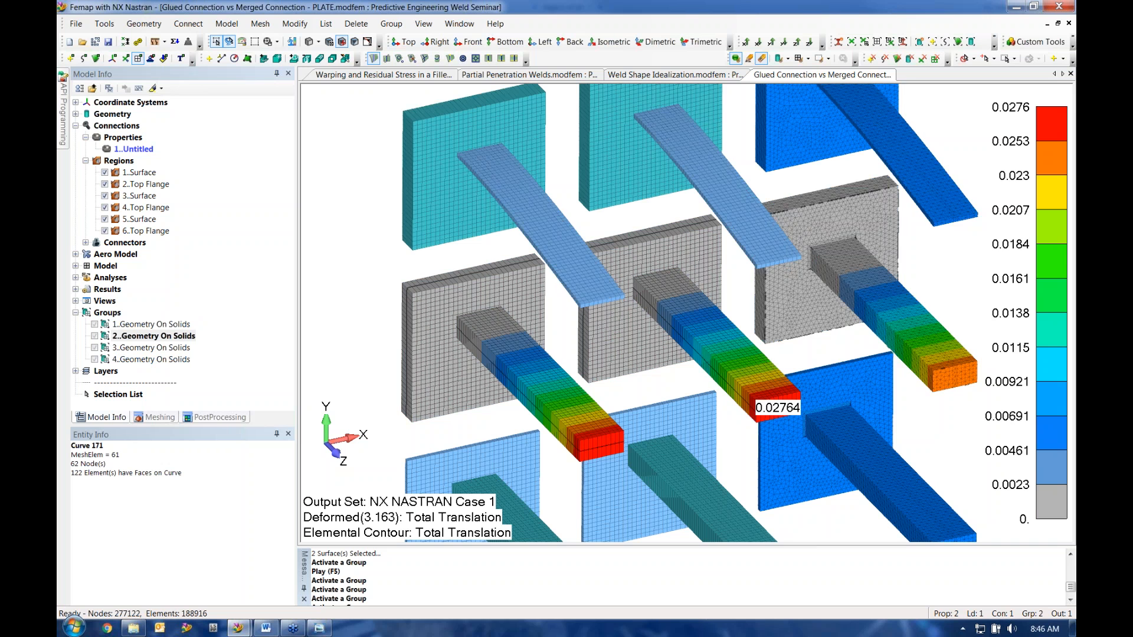
middle_click_drag(560, 347, 552, 302)
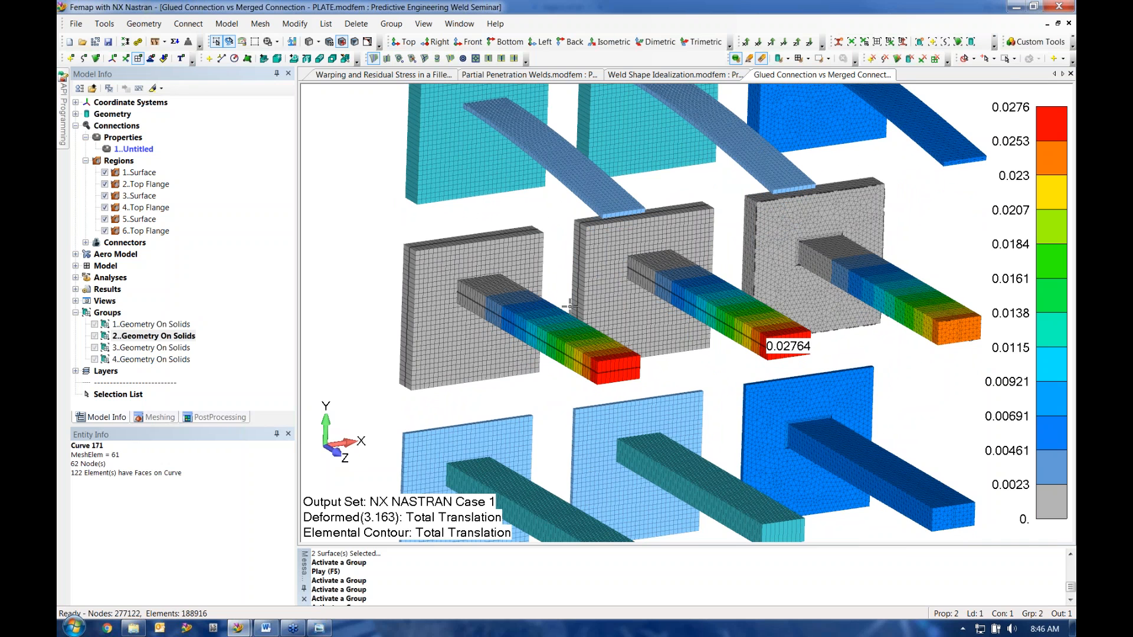
middle_click_drag(625, 243, 624, 252)
scroll(623, 252, "up", 6)
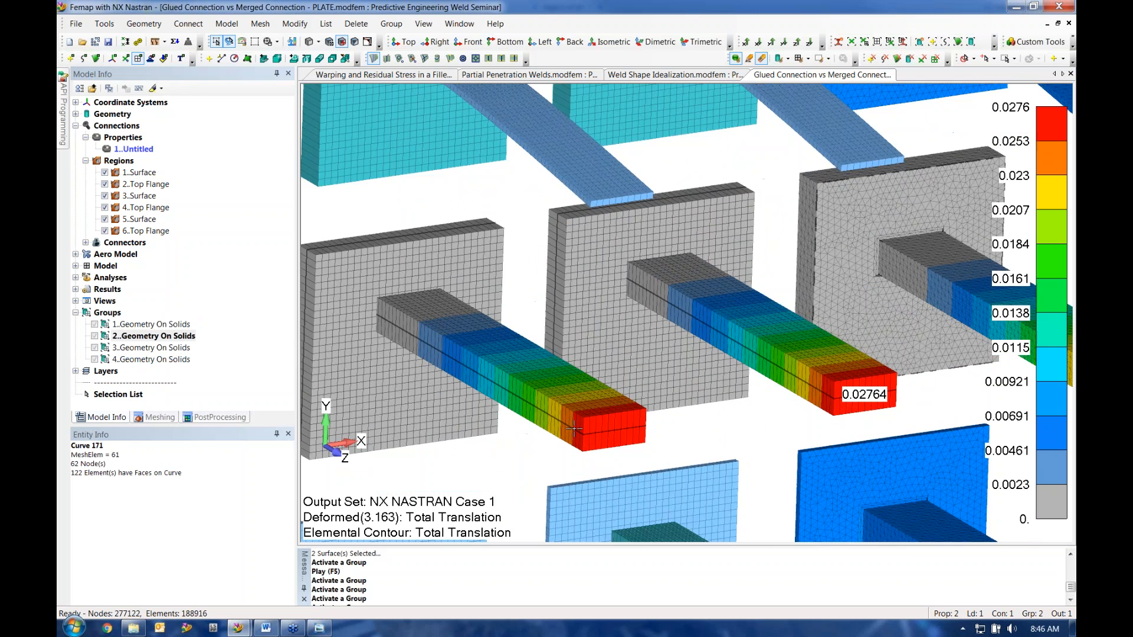
scroll(617, 452, "up", 2)
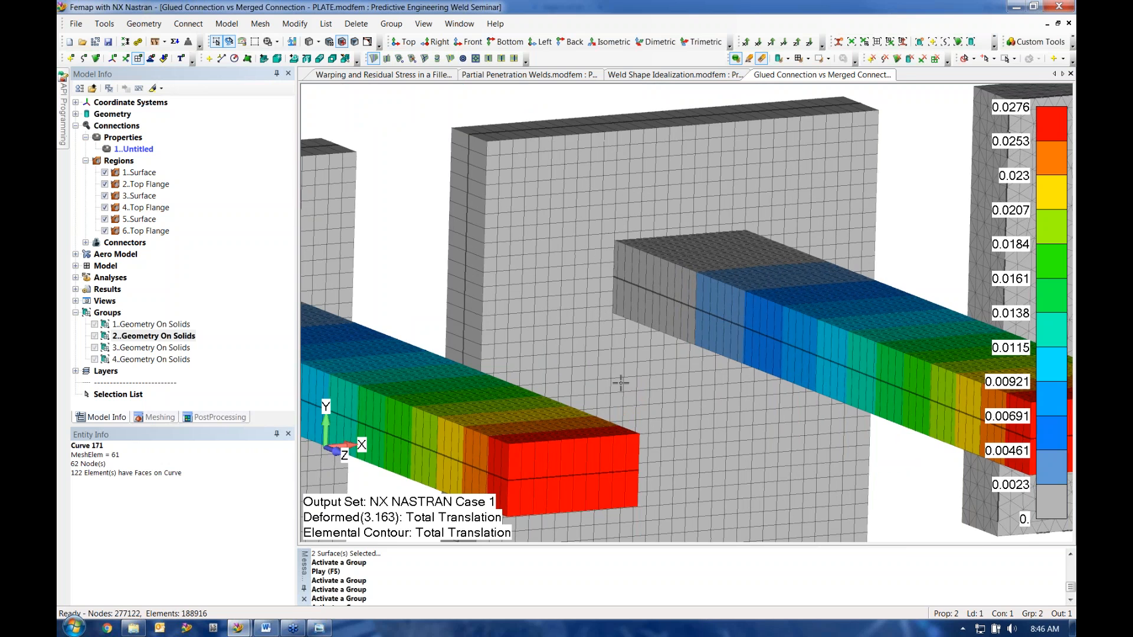
scroll(619, 372, "down", 4)
scroll(618, 373, "down", 4)
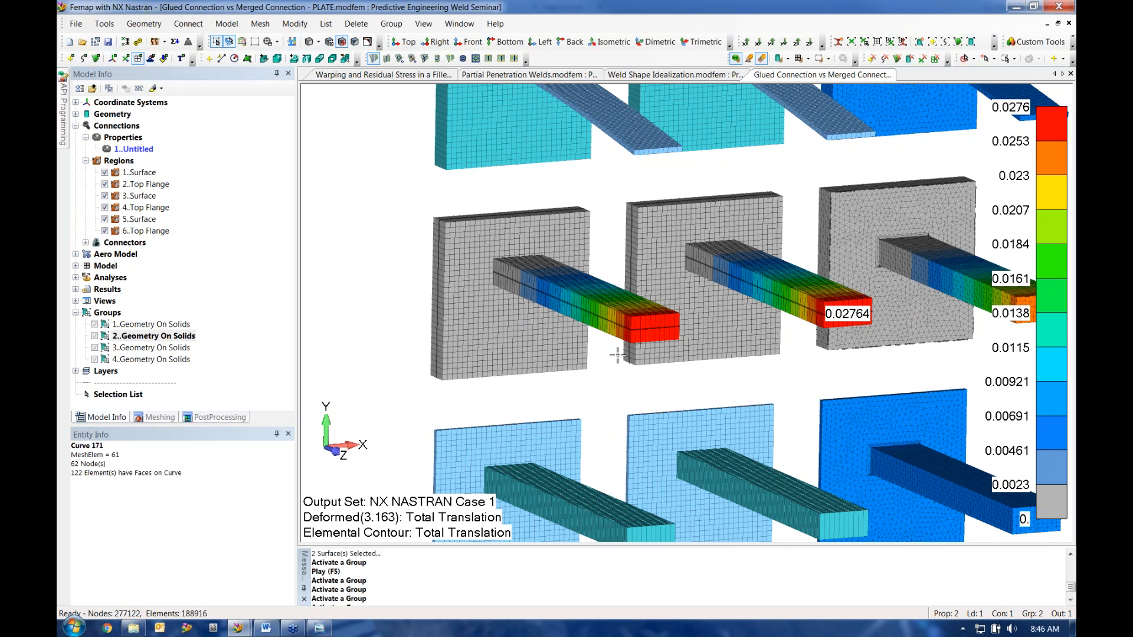
Activate group 3, Geometry On Solids, and compare the total translation of the three beams on the thin wall plates
middle_click_drag(642, 383, 652, 277, "ctrl")
scroll(635, 319, "up", 1)
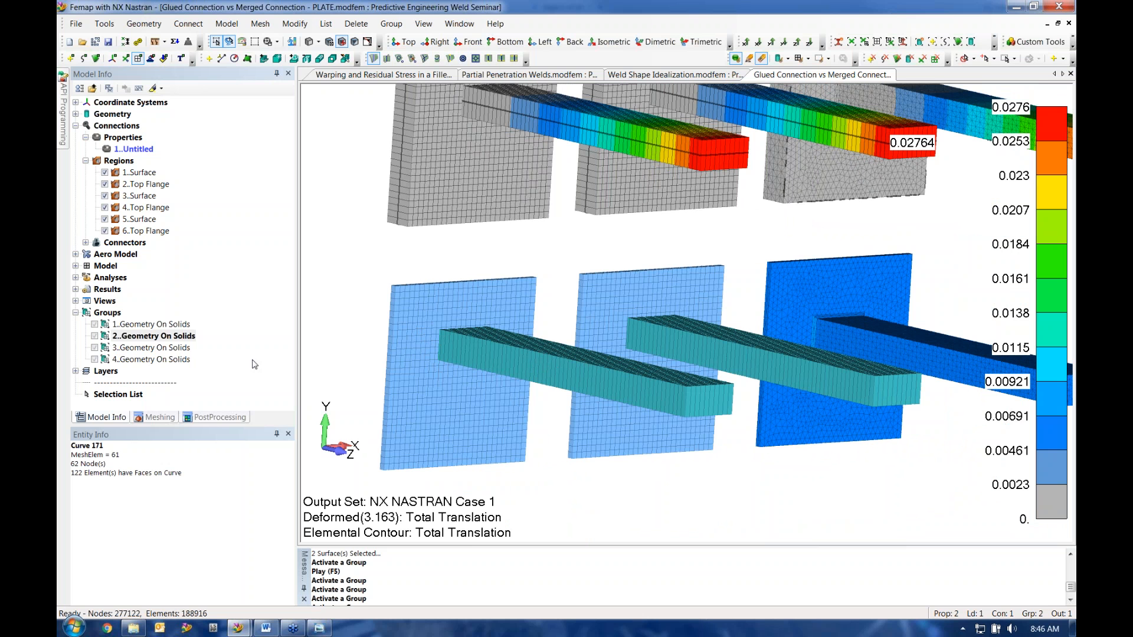
double_click(154, 348)
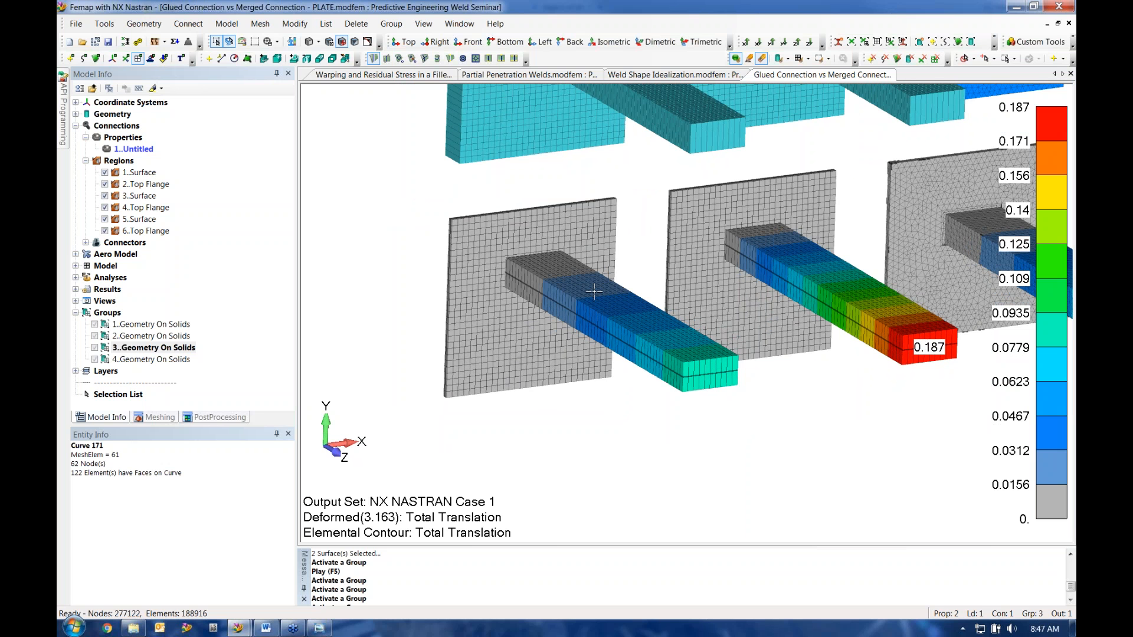
middle_click_drag(801, 475, 584, 471, "ctrl")
scroll(646, 470, "down", 2)
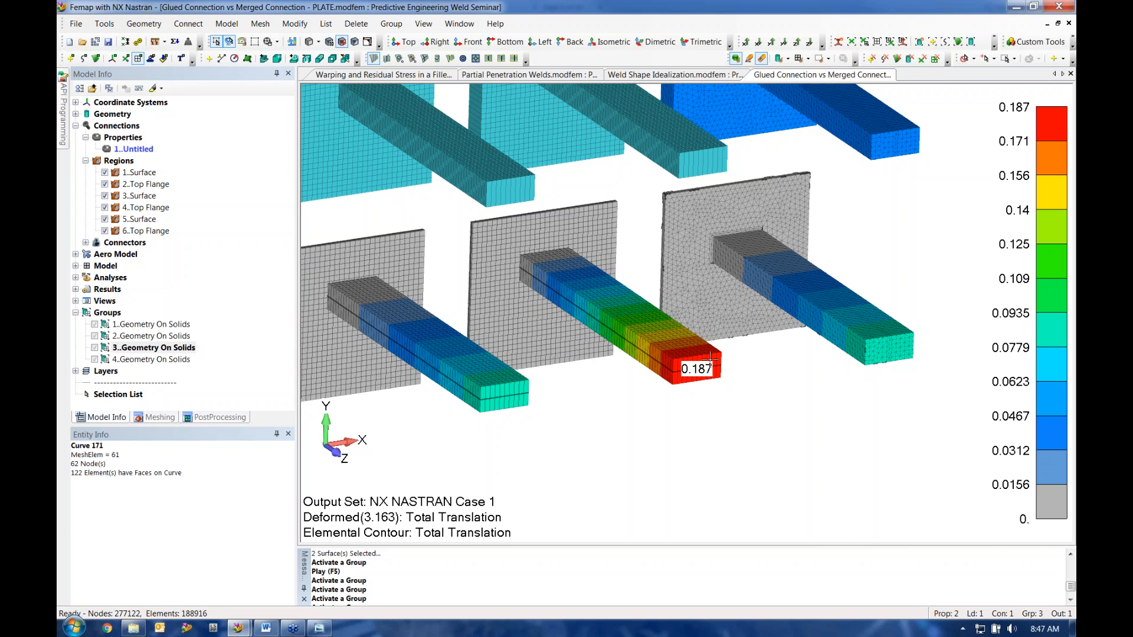
Change the postprocessing contour vector to 258..Total Glue Force, keeping the deformation on Total Translation
right_click(859, 212)
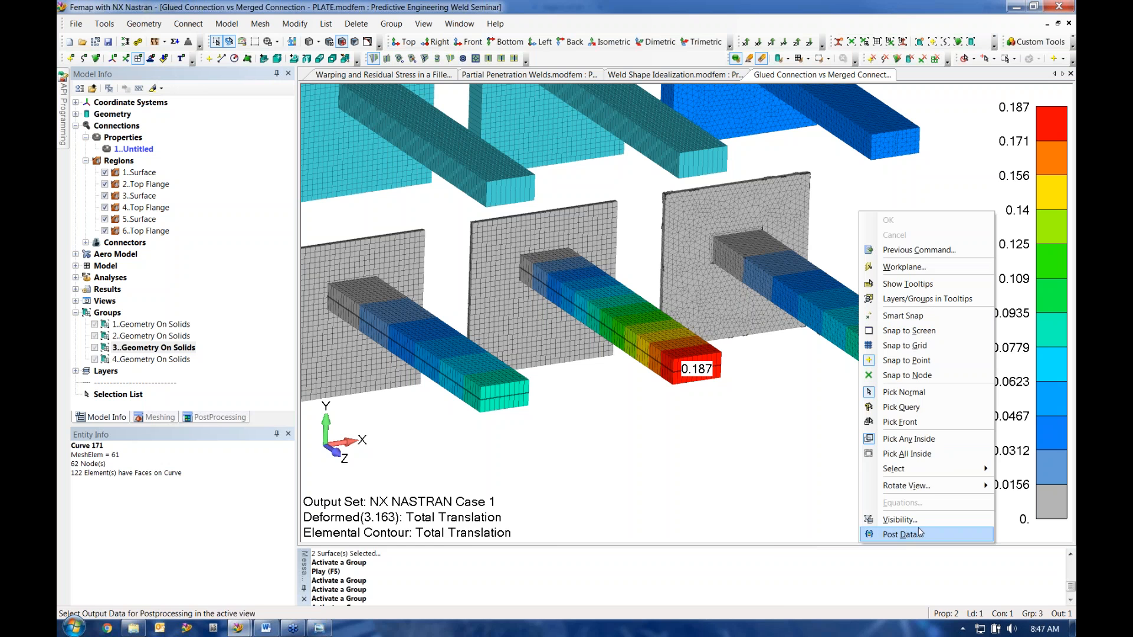
left_click(899, 534)
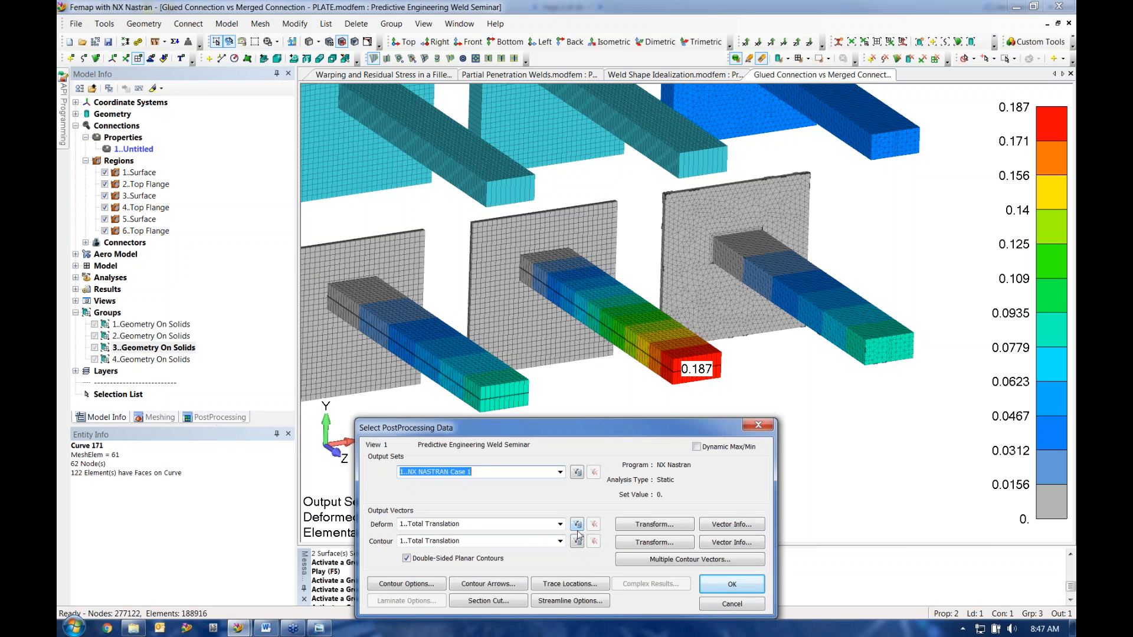
left_click(560, 541)
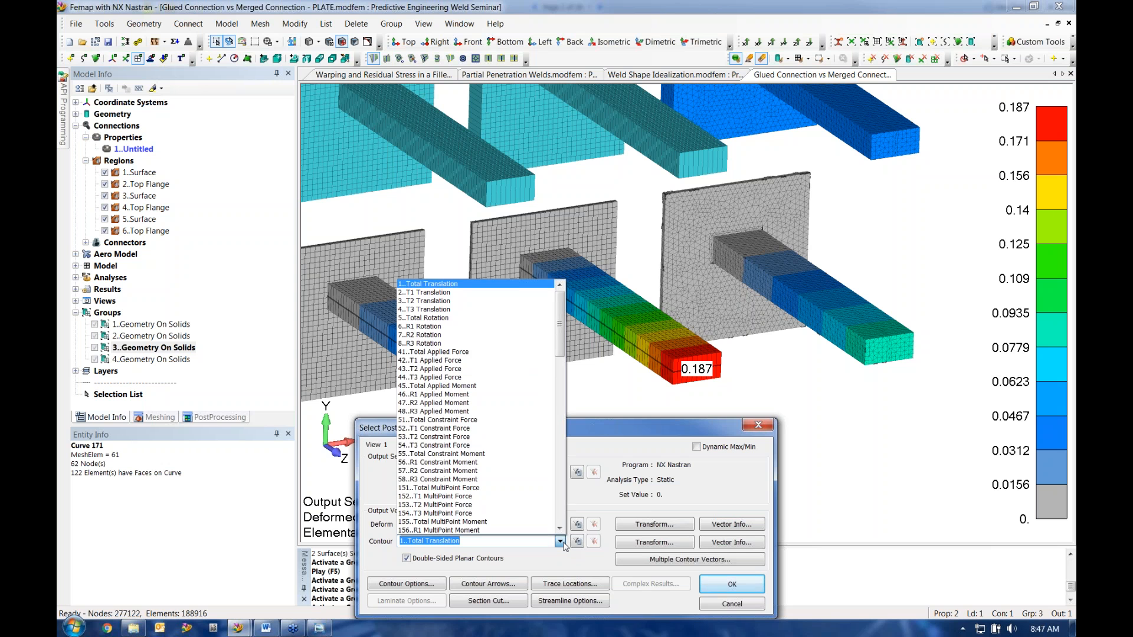
scroll(564, 546, "down", 5)
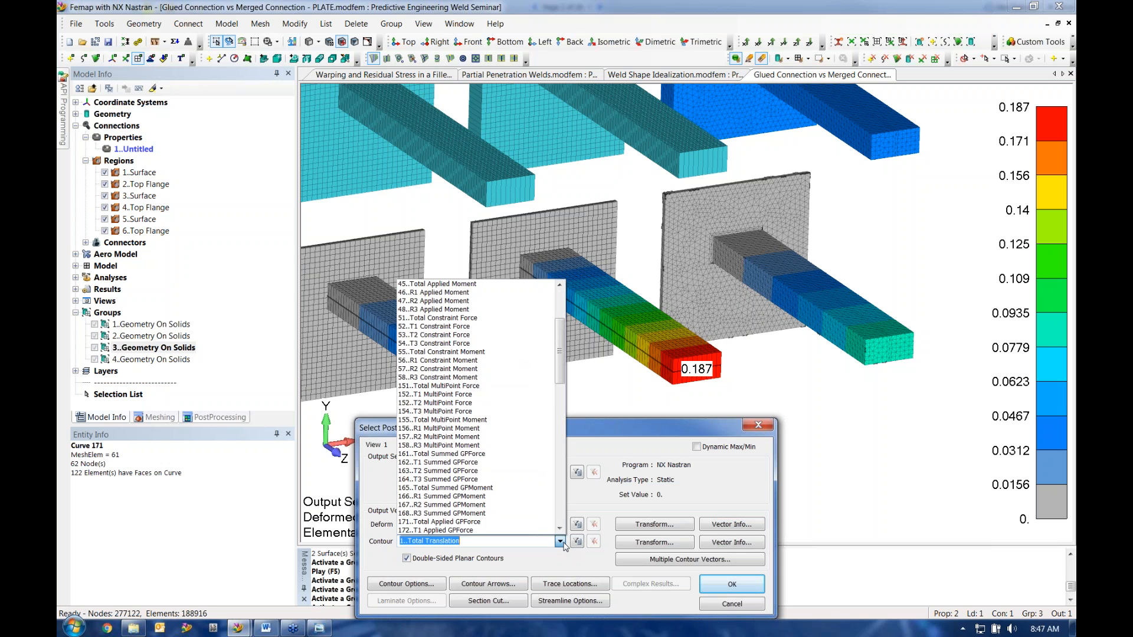
scroll(563, 546, "down", 5)
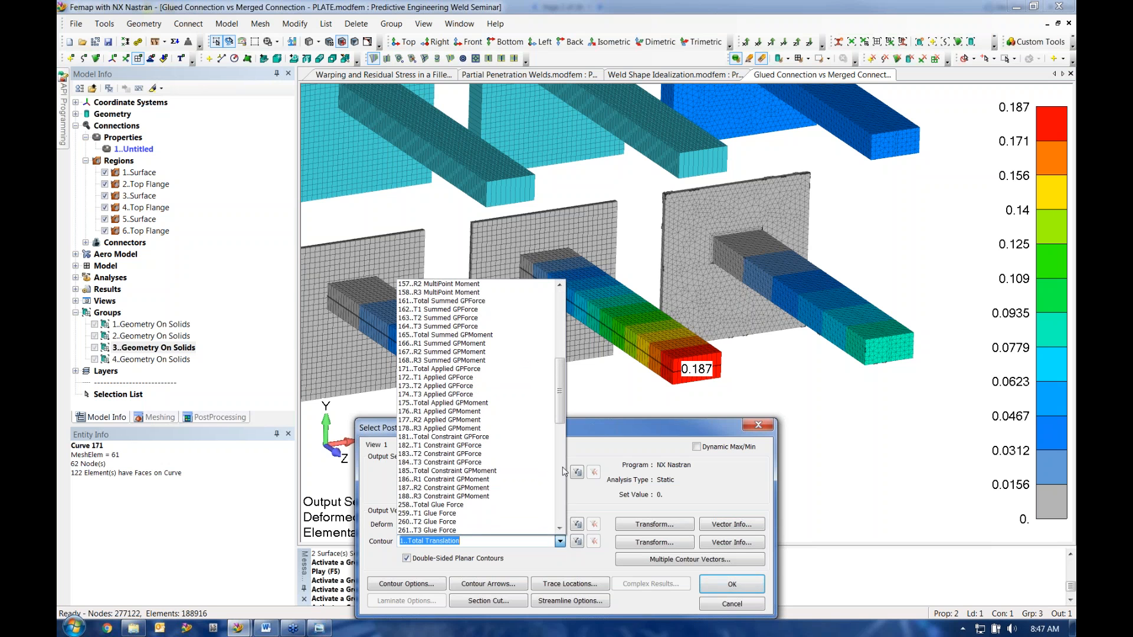
left_click(436, 505)
left_click(732, 584)
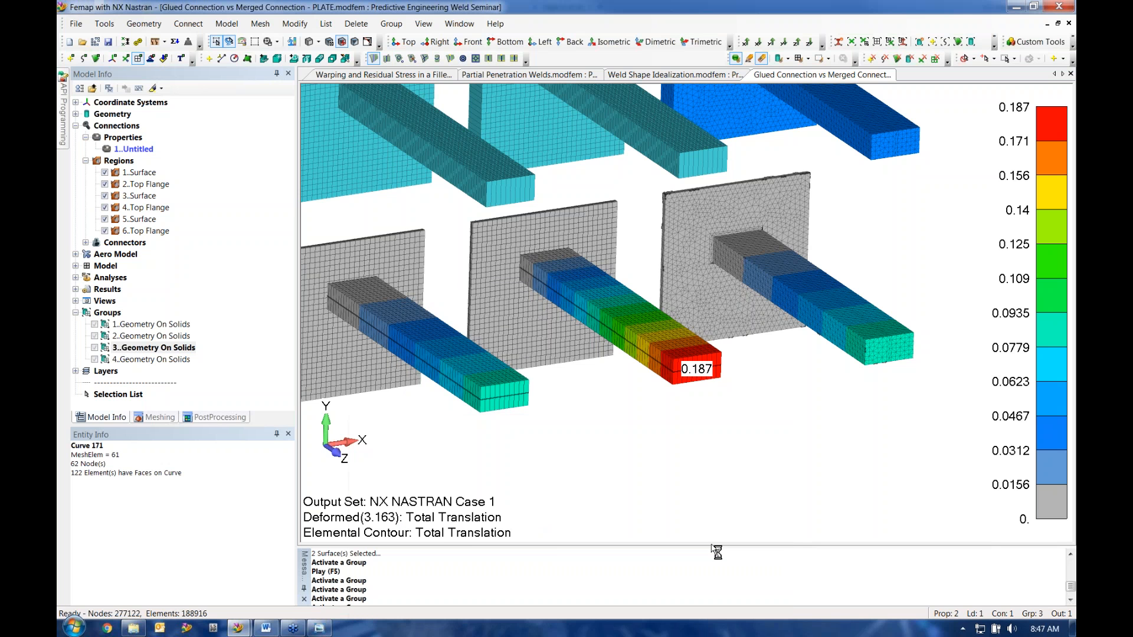
Turn off the plate thickness/cross section display and examine the total glue force around the glued joint on the thin wall plate
middle_click_drag(319, 313, 561, 324, "ctrl")
scroll(561, 324, "up", 3)
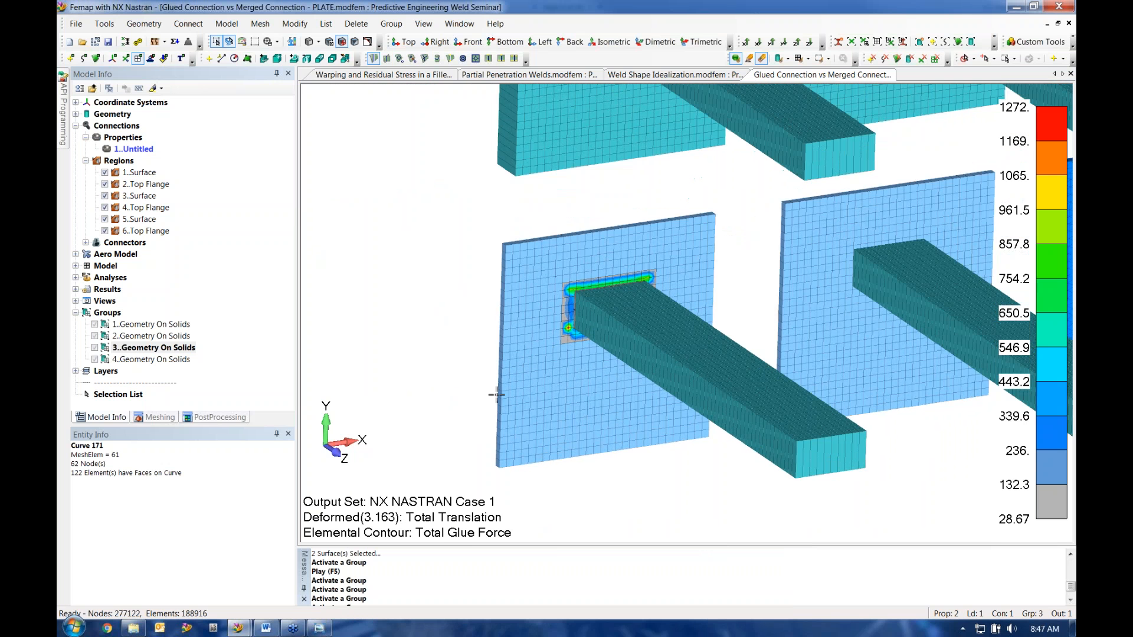
middle_click_drag(497, 394, 524, 330)
scroll(524, 330, "up", 2)
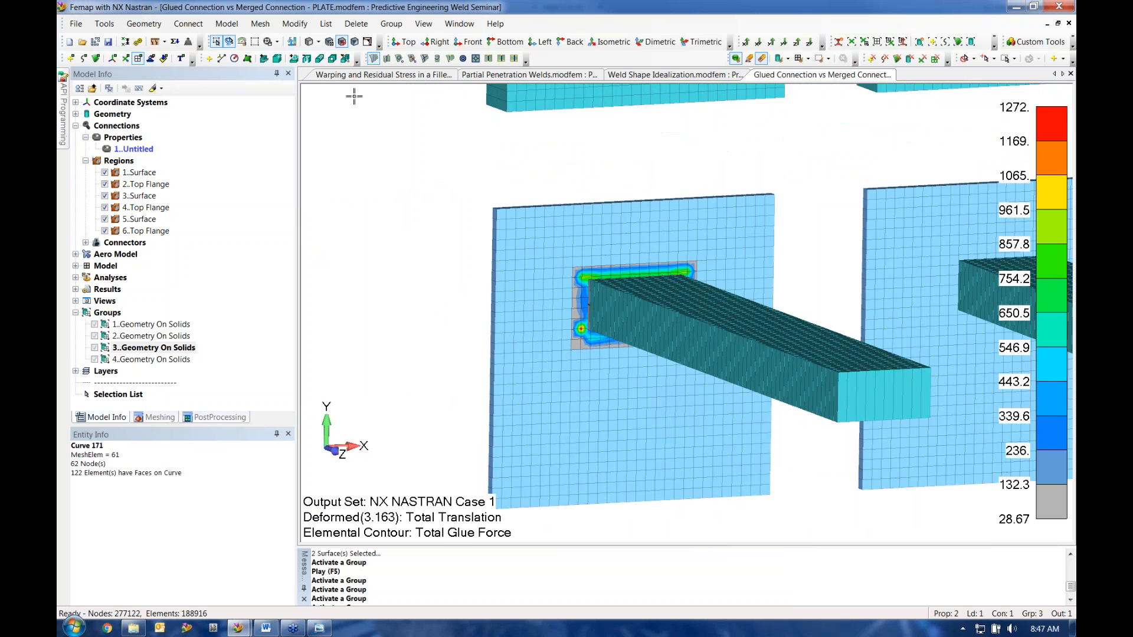
left_click(317, 41)
left_click(358, 226)
middle_click_drag(599, 304, 609, 350)
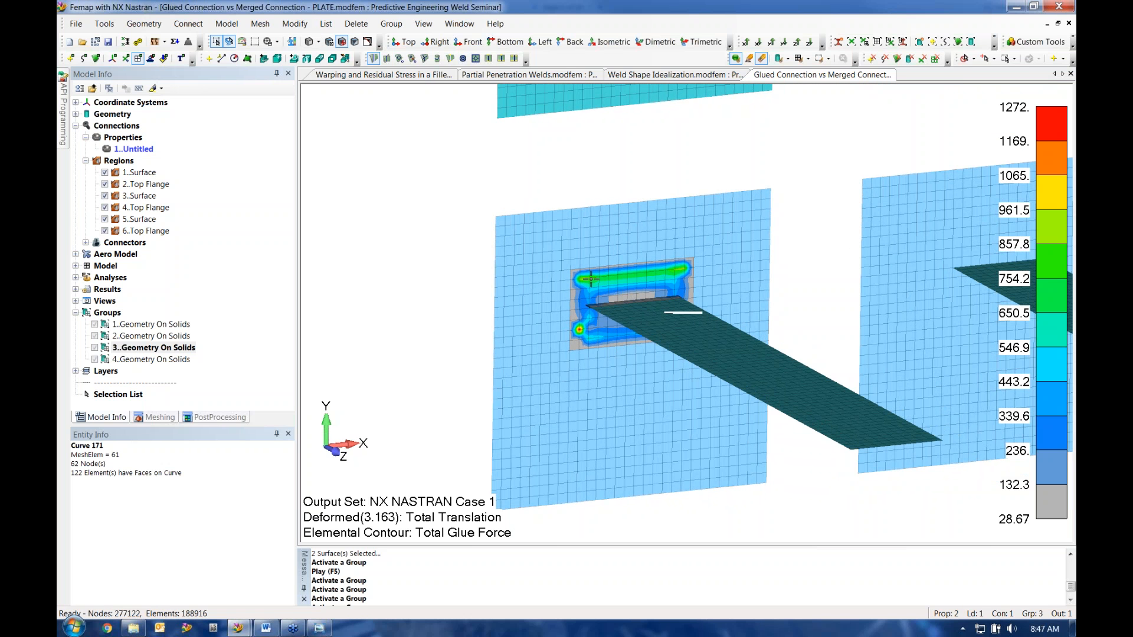
middle_click_drag(612, 330, 587, 264)
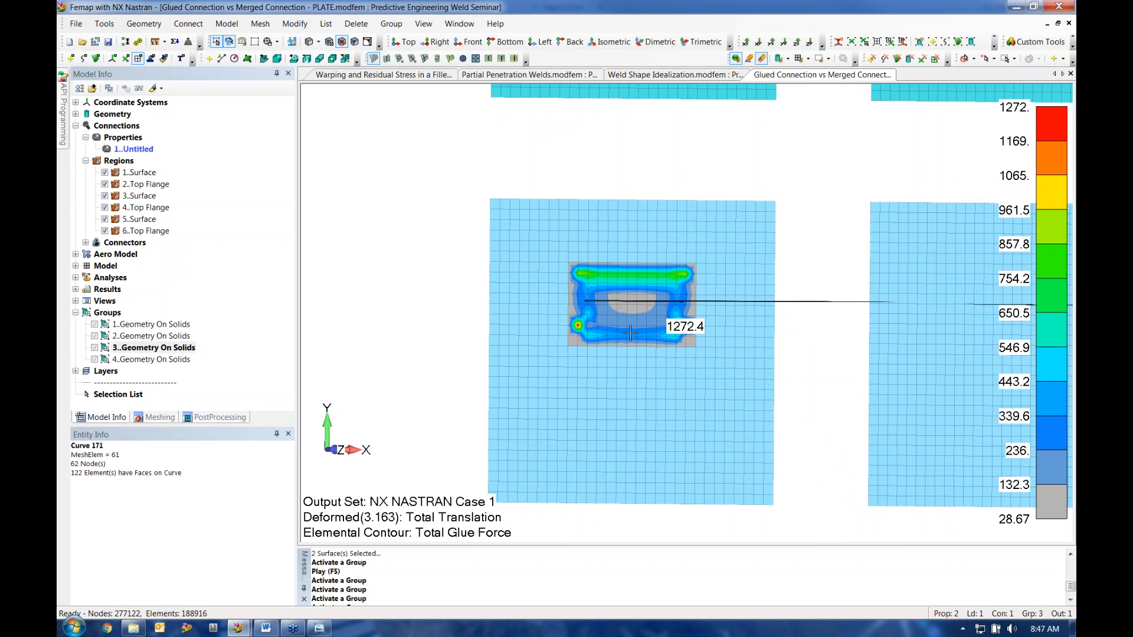
middle_click_drag(591, 328, 552, 349)
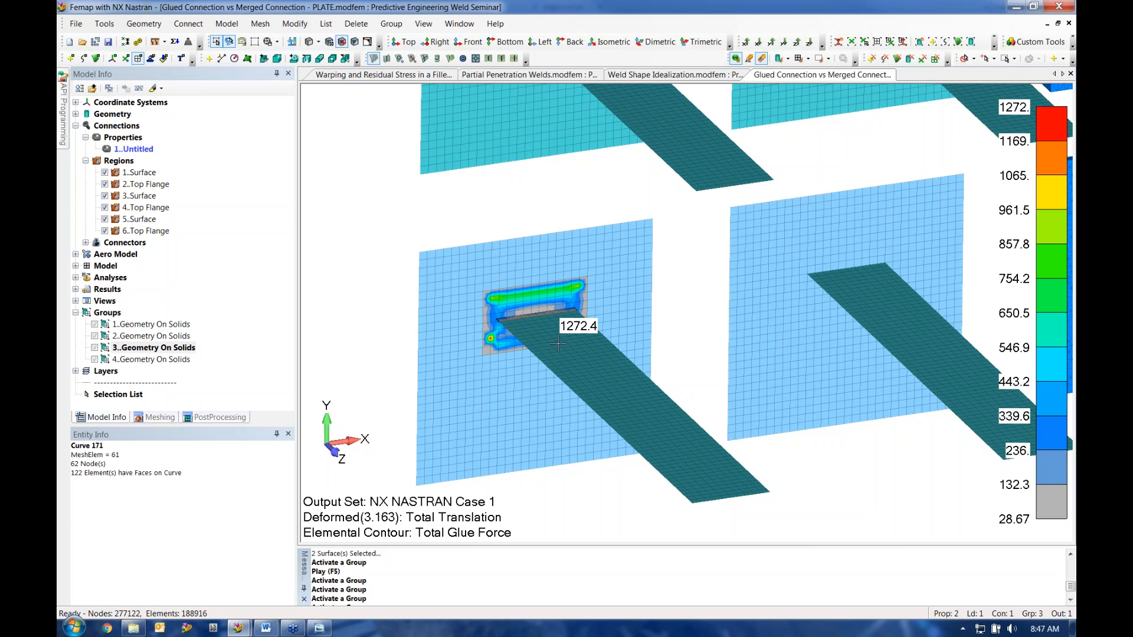
scroll(557, 343, "down", 5)
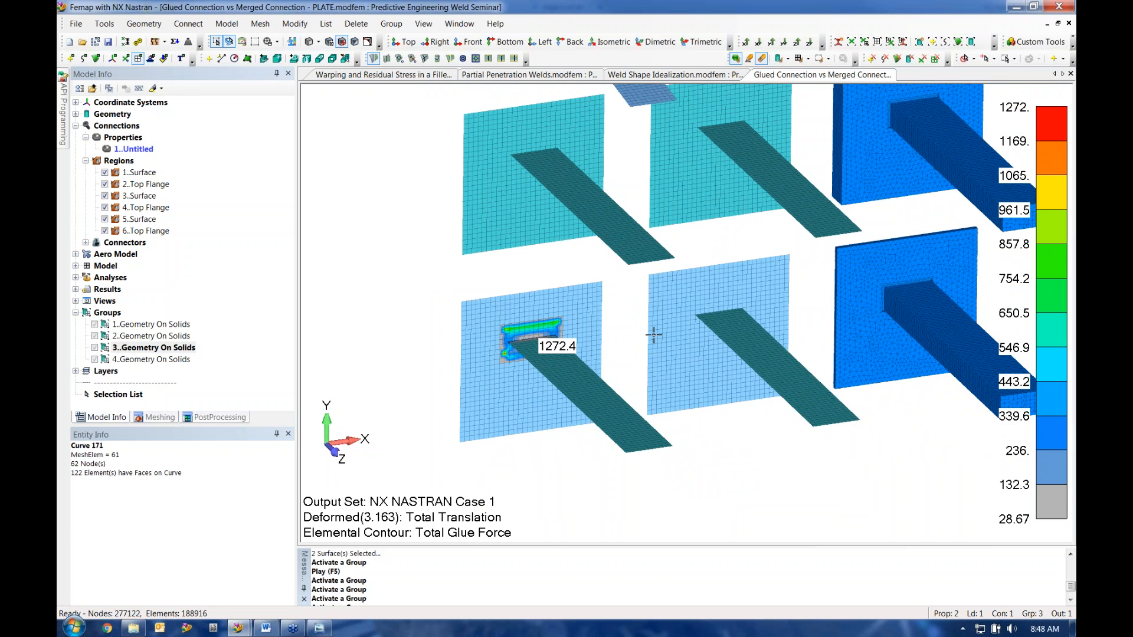
Switch to the Weld Modeling and Analysis document in Word to check its table of contents, and return to the glued connection model in Femap
left_click(274, 631)
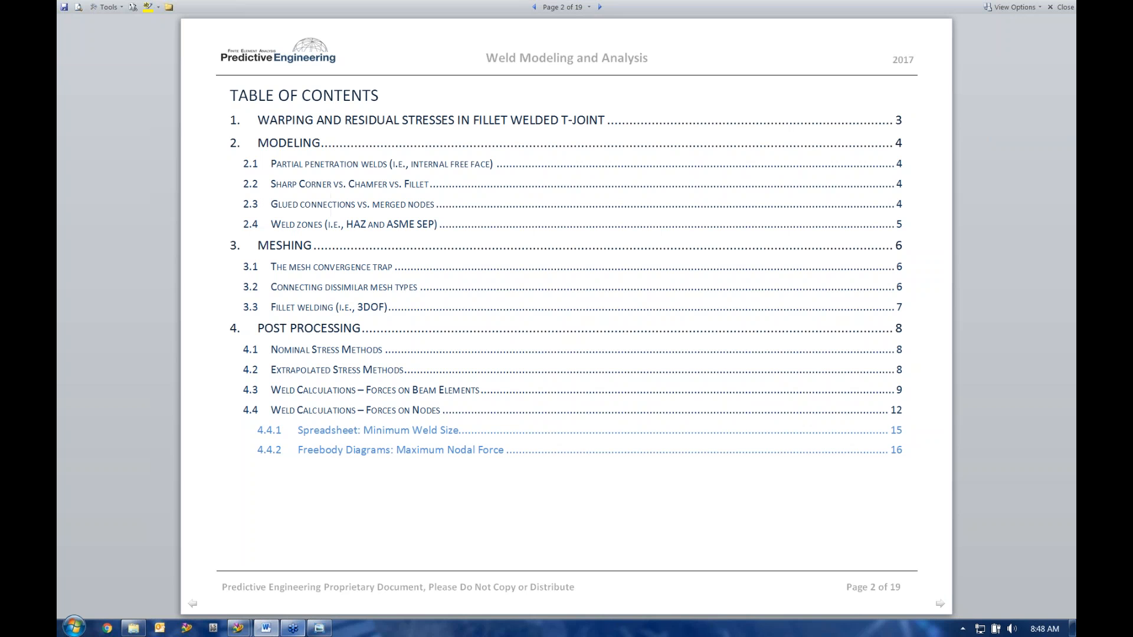
mouse_move(239, 630)
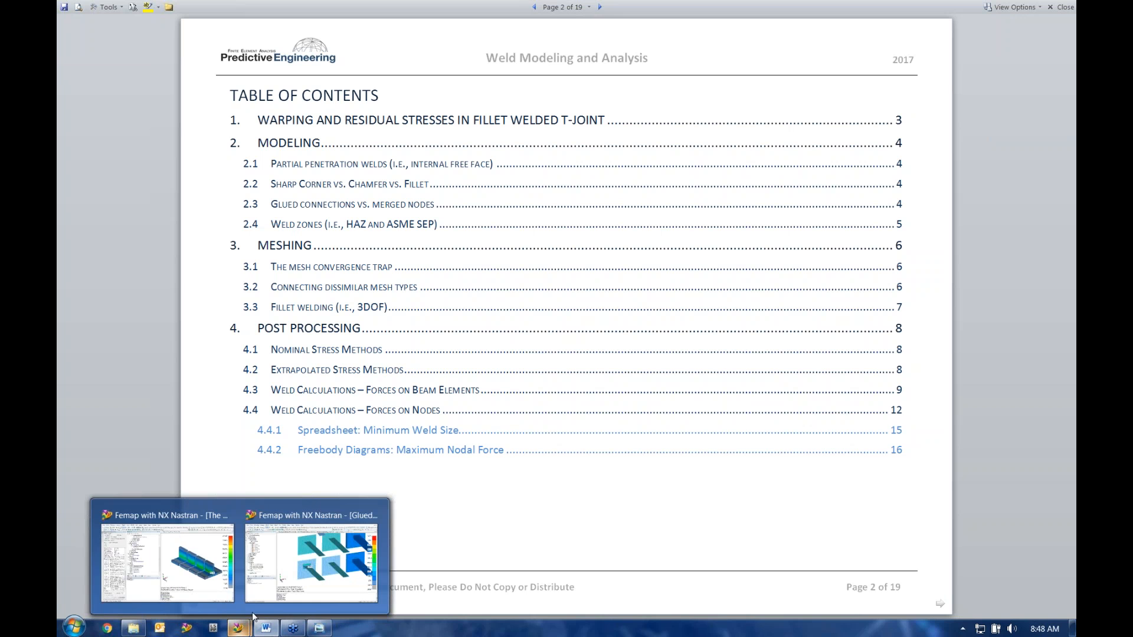
left_click(312, 558)
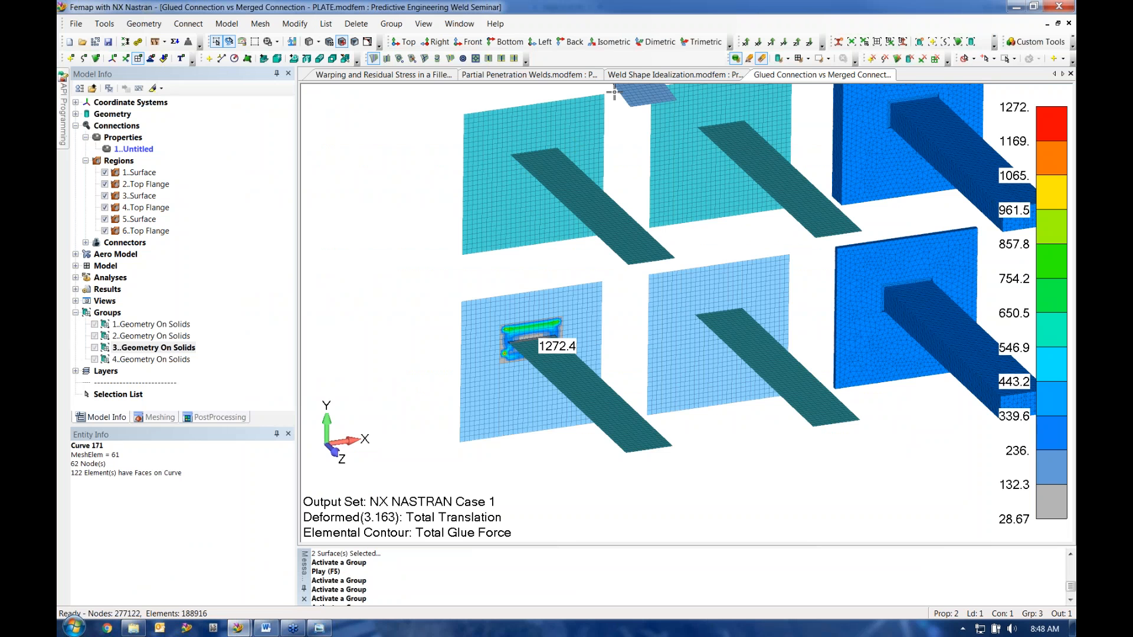
Revisit the Weld Shape Idealization and Partial Penetration Welds models, and return to the Glued Connection vs Merged Connection model
left_click(673, 75)
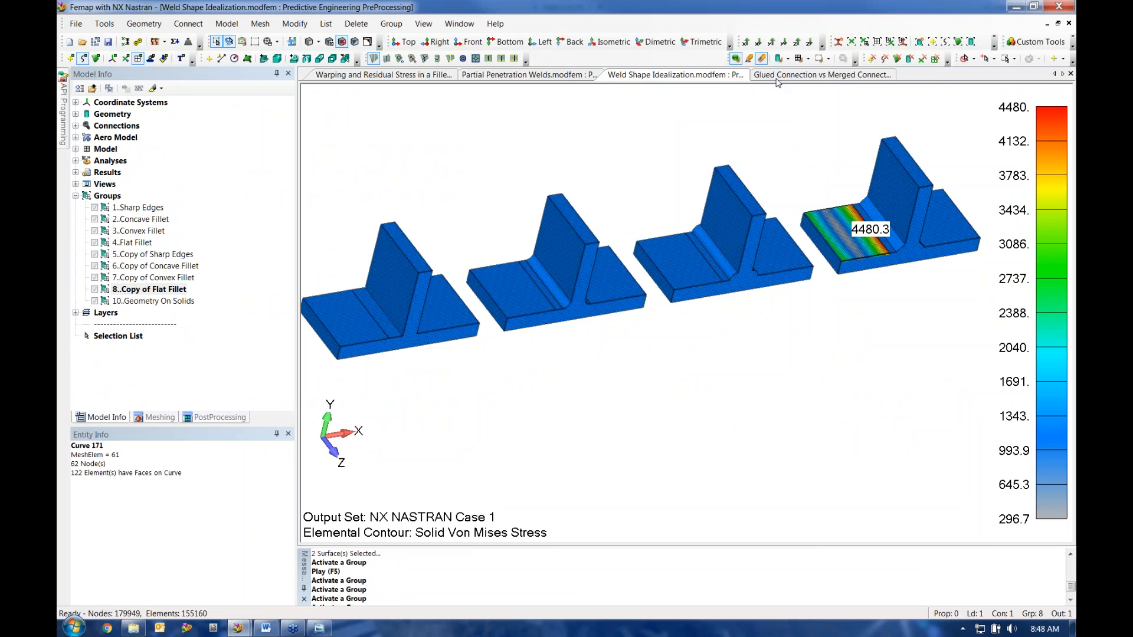
left_click(551, 77)
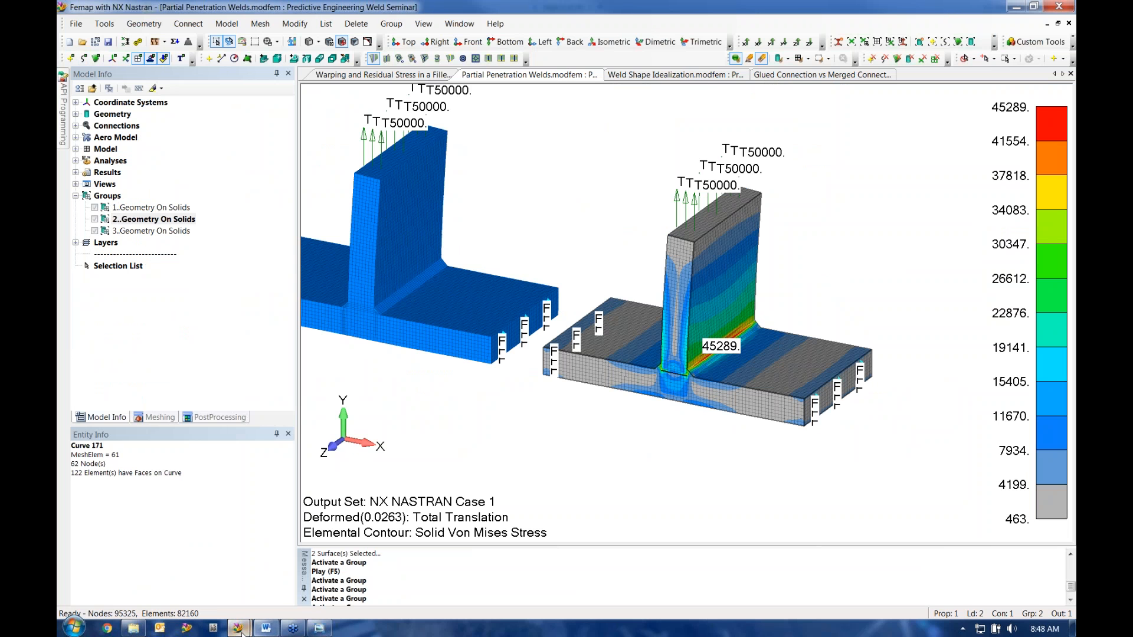
mouse_move(238, 627)
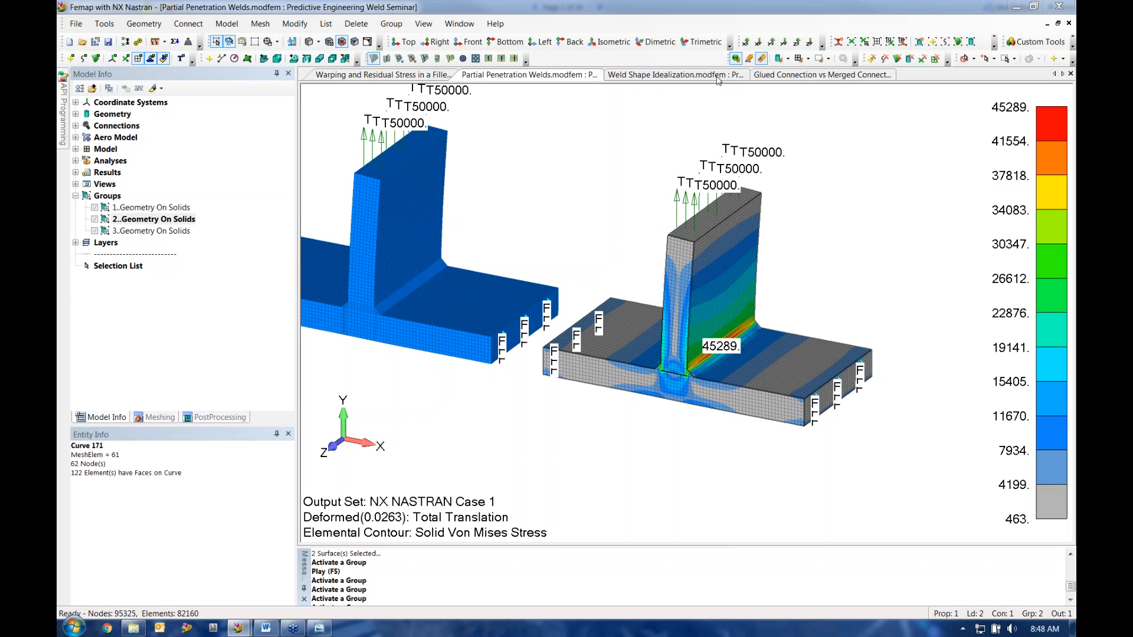
left_click(812, 75)
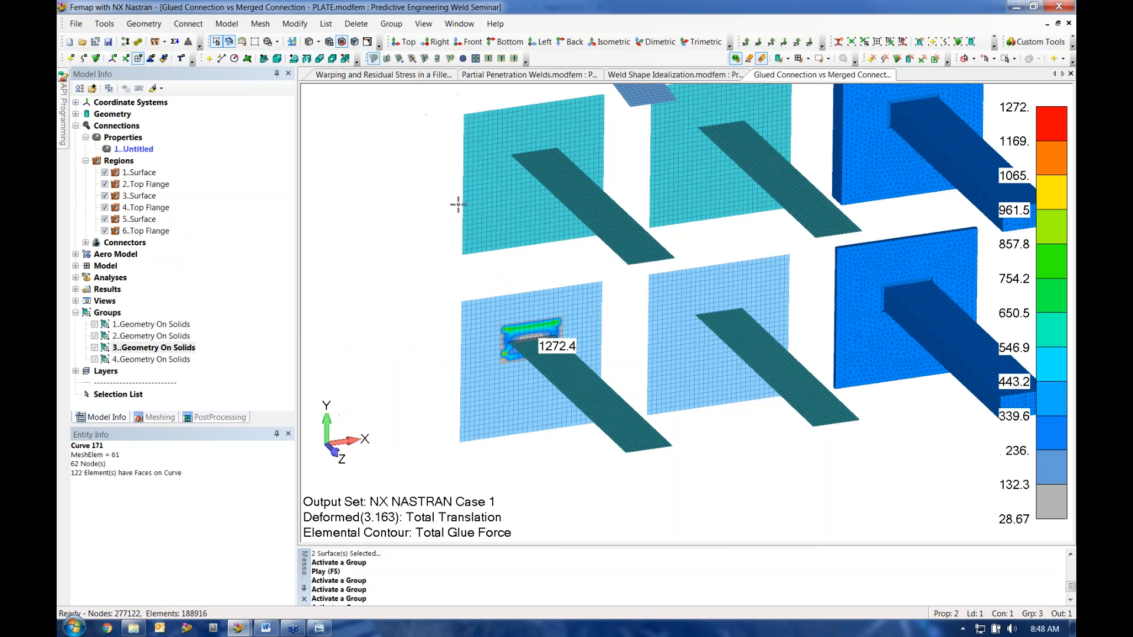
Open the Weld Zones.modfem model and examine the pressure vessel and its nozzle weld joint
left_click(82, 42)
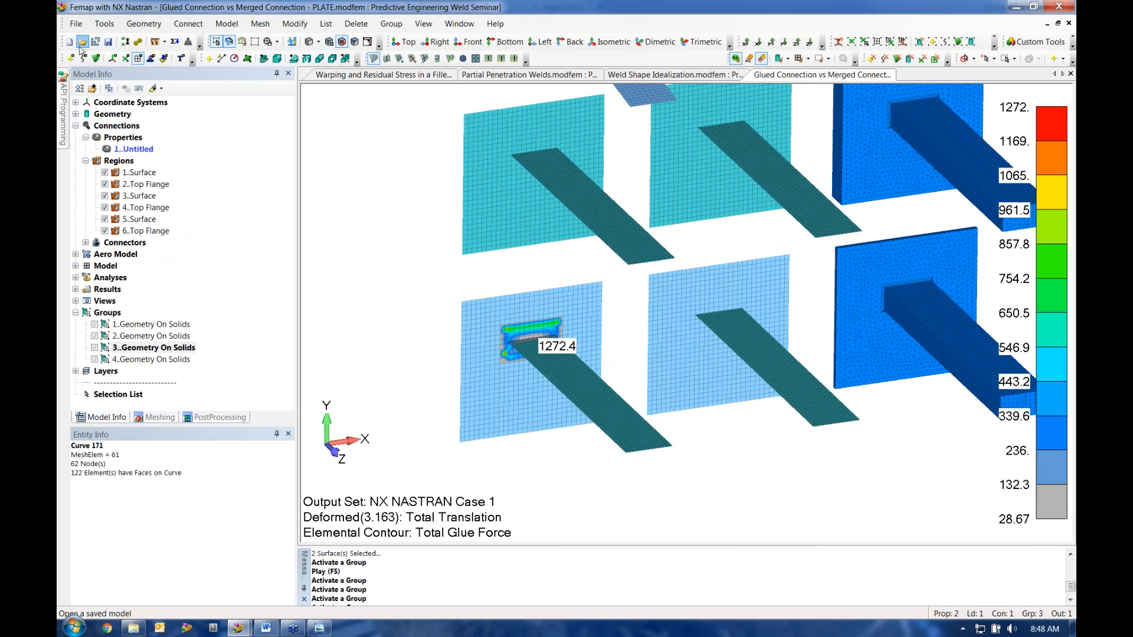
double_click(255, 134)
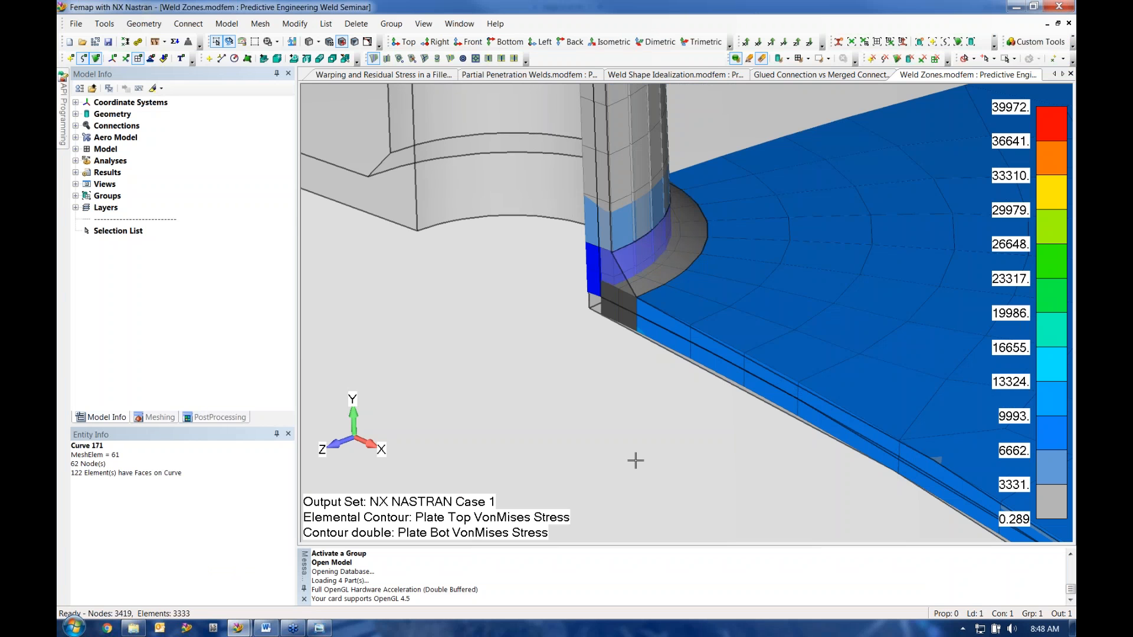
scroll(636, 476, "down", 2)
scroll(651, 364, "down", 3)
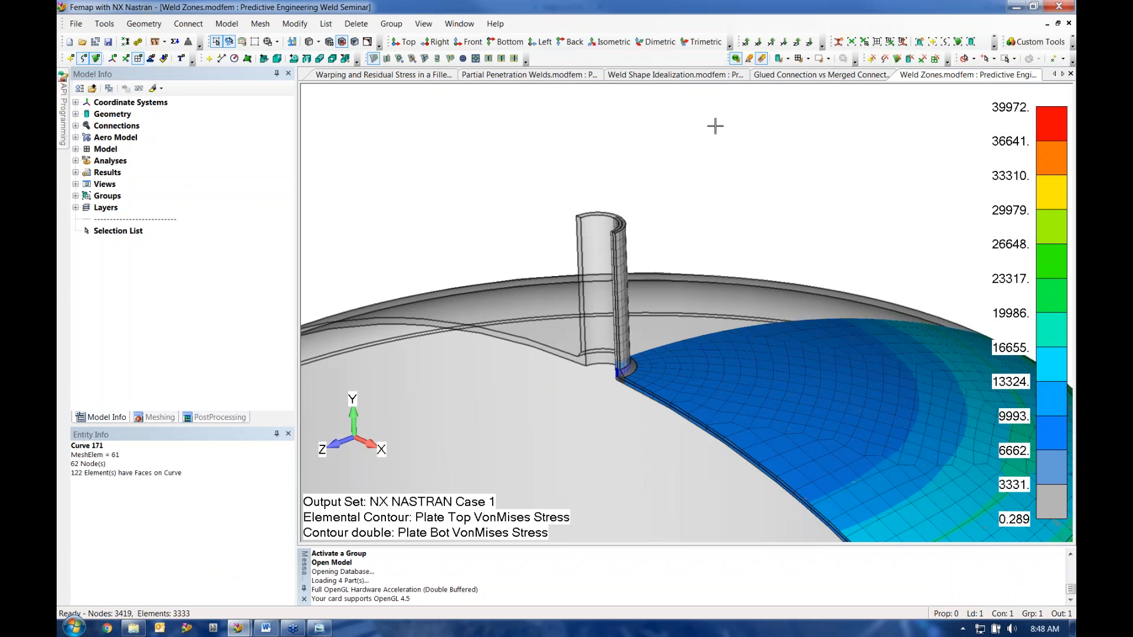
scroll(725, 240, "down", 4)
middle_click_drag(721, 420, 667, 239, "ctrl")
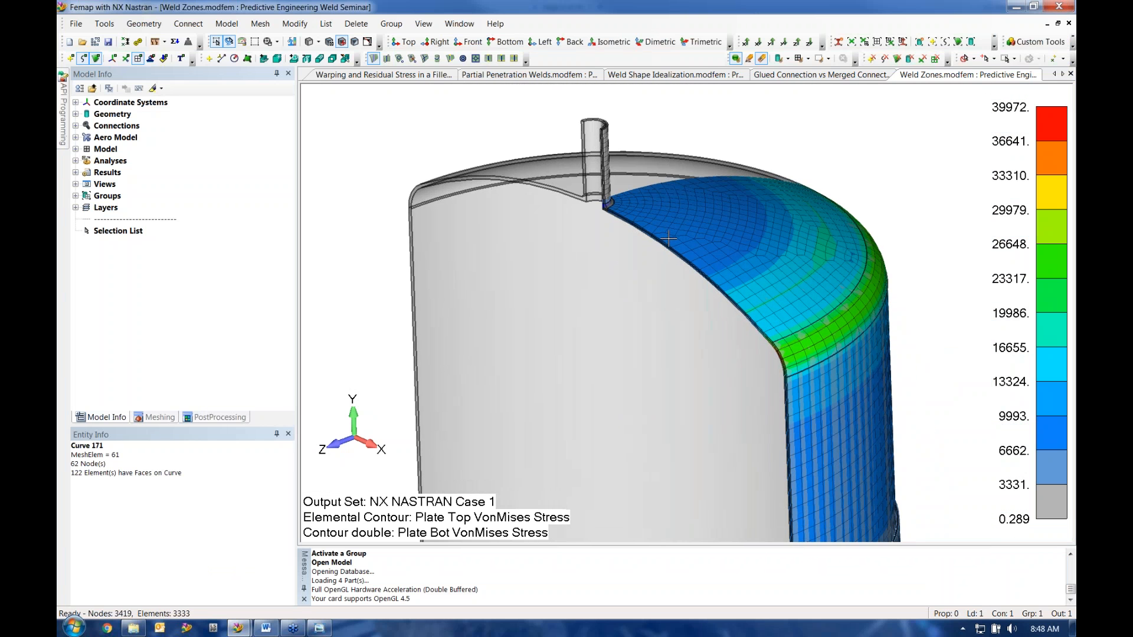
middle_click_drag(568, 188, 576, 557, "shift")
middle_click_drag(702, 109, 579, 211, "ctrl")
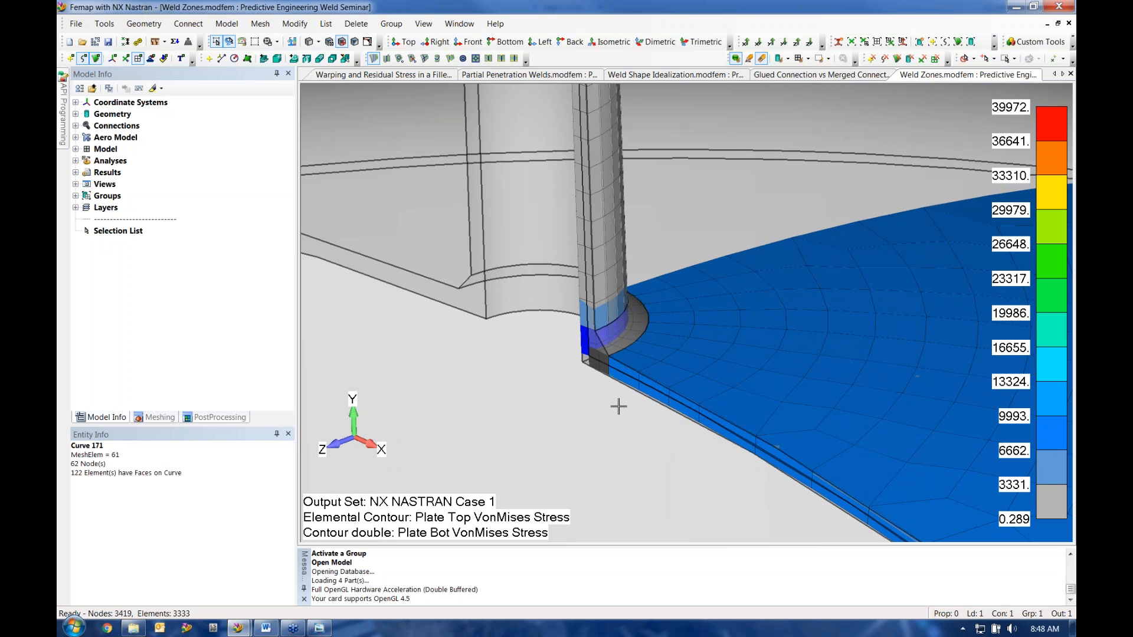
scroll(600, 367, "up", 2)
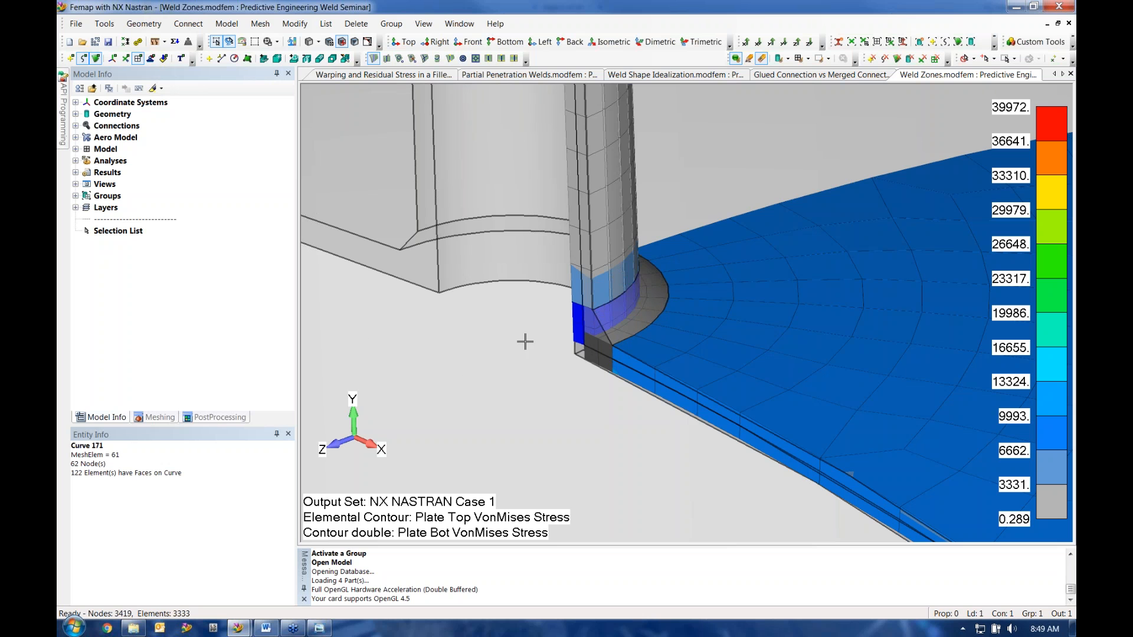
mouse_move(528, 342)
middle_mouse_down()
mouse_move(546, 323)
mouse_move(529, 329)
middle_mouse_up()
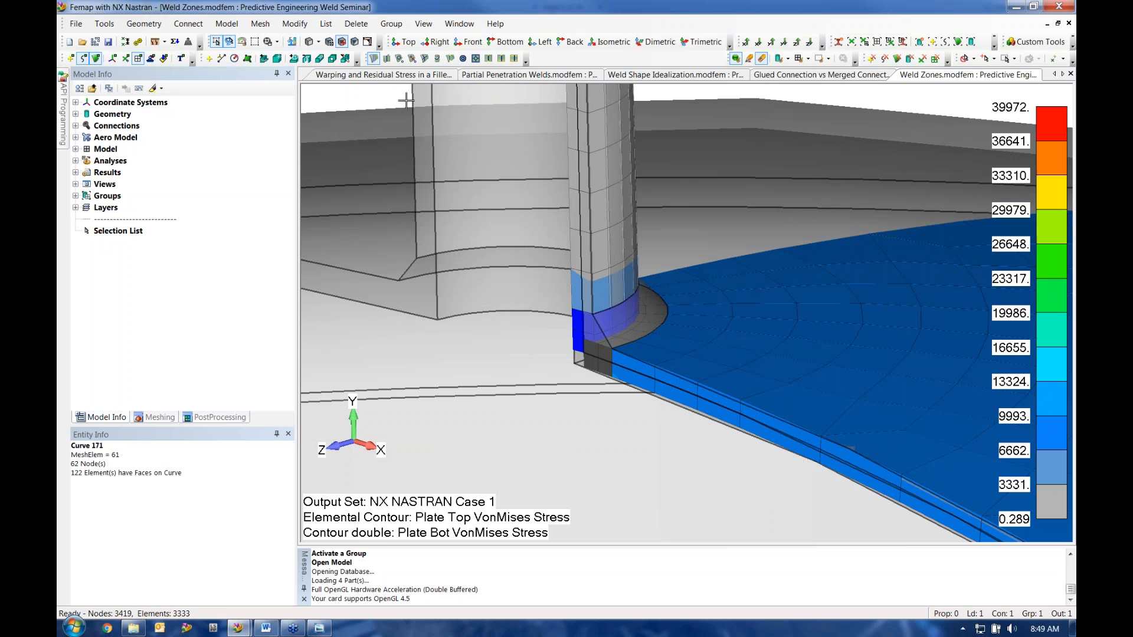
Hide the geometry curves and surfaces and turn off the plate thickness display to examine the weld zone elements at the nozzle
left_click(95, 59)
left_click(83, 58)
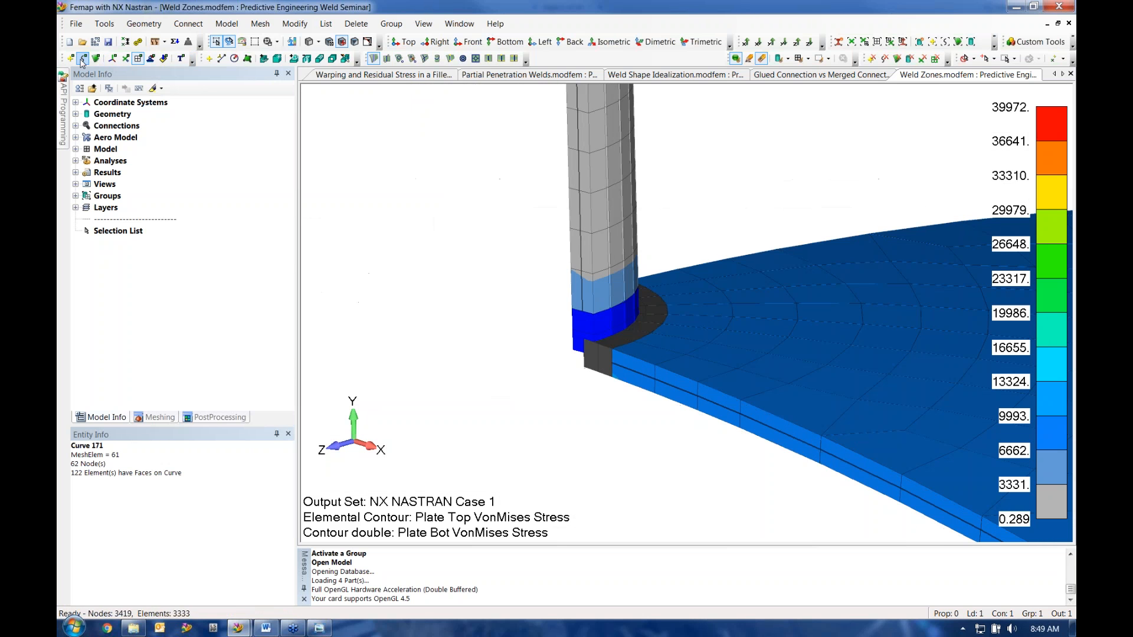
left_click(318, 42)
left_click(339, 230)
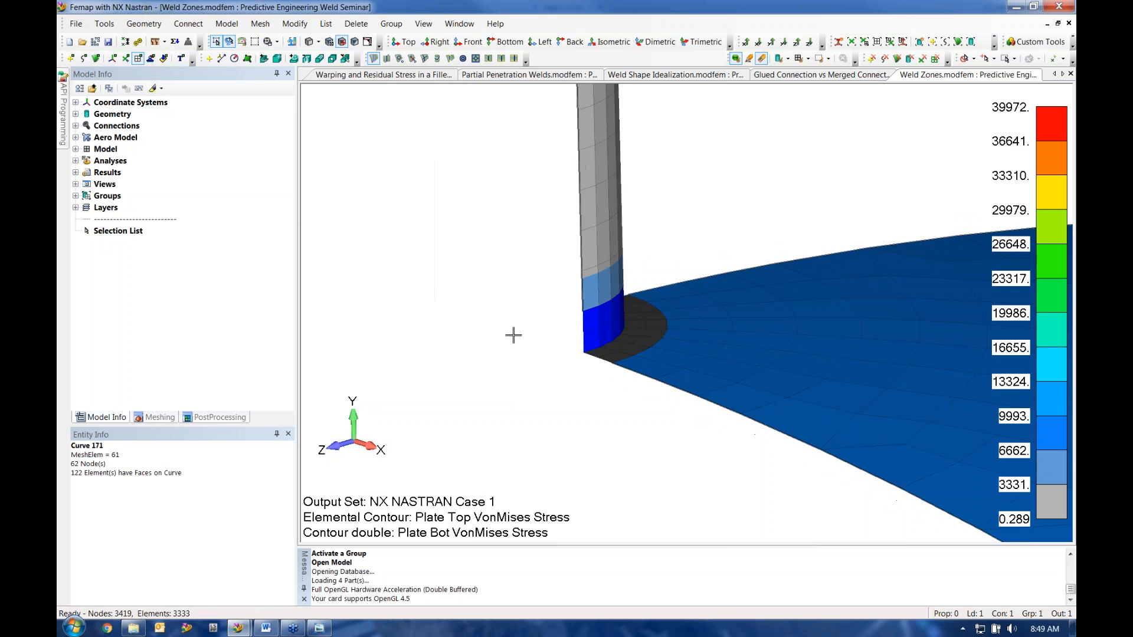
mouse_move(531, 328)
middle_mouse_down()
mouse_move(505, 316)
mouse_move(466, 329)
mouse_move(430, 370)
mouse_move(589, 369)
middle_mouse_up()
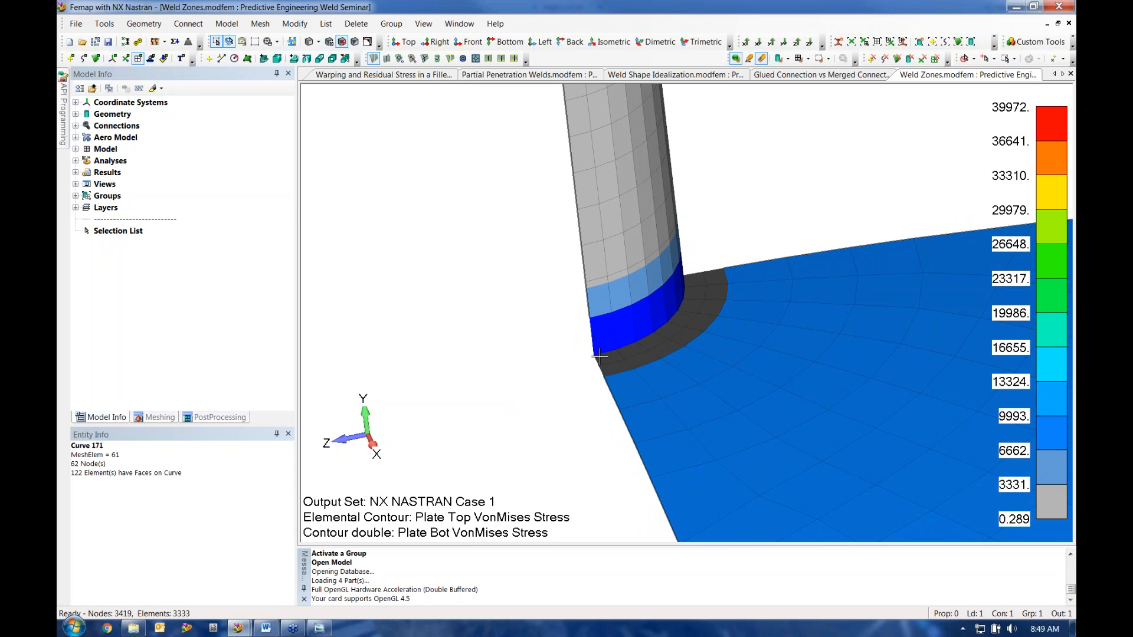
middle_click_drag(521, 384, 541, 374)
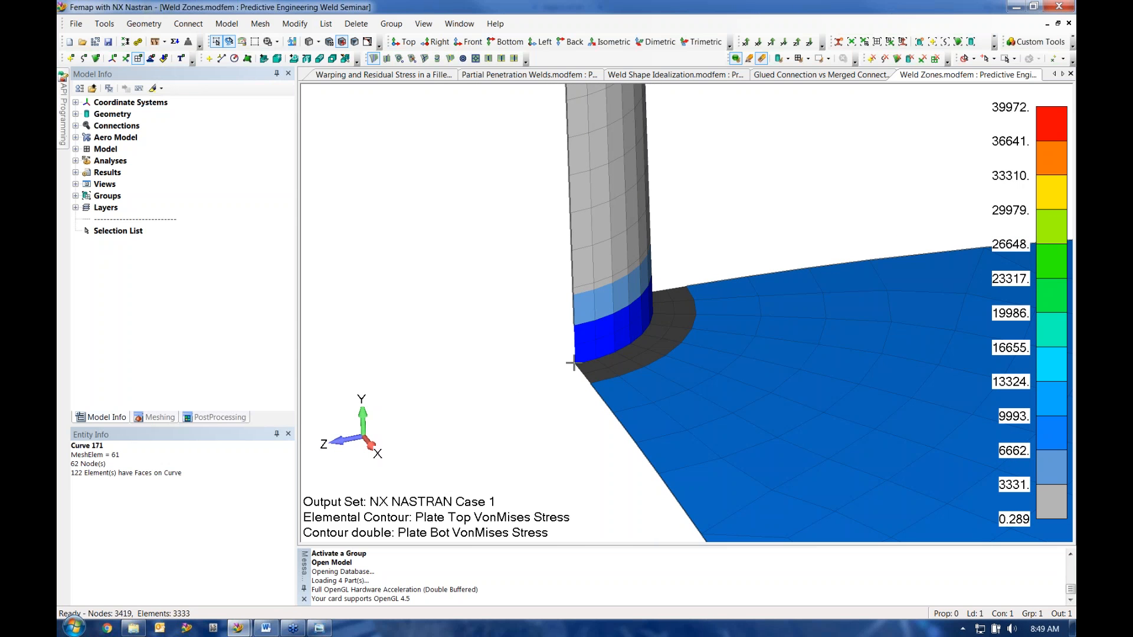
Review the AISI 4340 Steel (WELD) material and the PV (WELD) and Nozzle (WELD) properties in the model tree
left_click(76, 148)
left_click(86, 172)
left_click(155, 195)
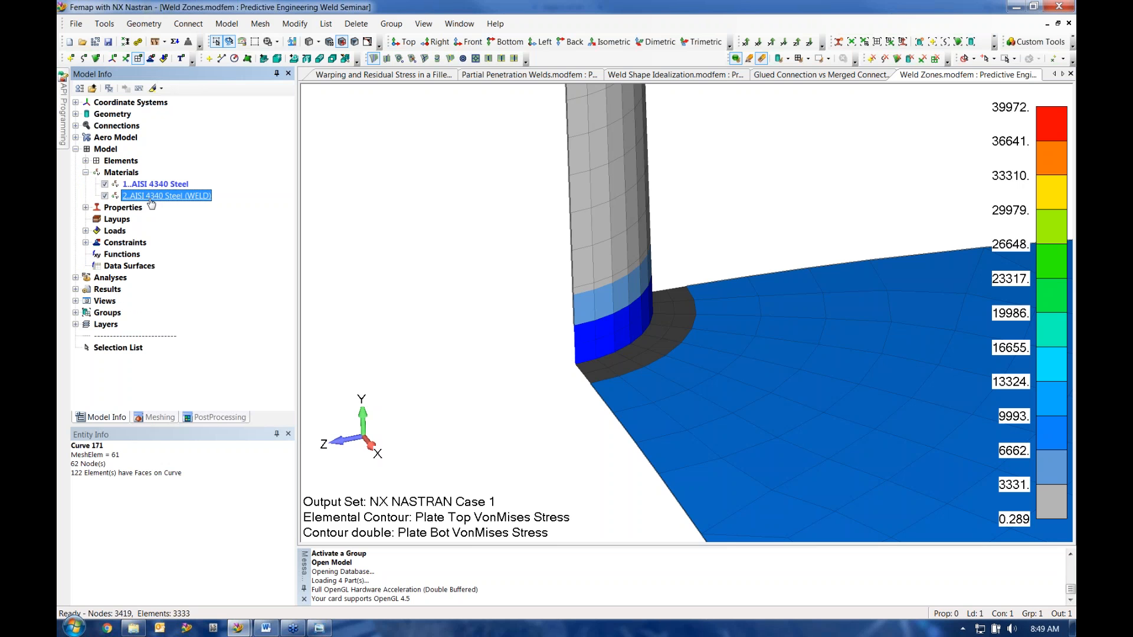
left_click(86, 207)
left_click(145, 283)
left_click(146, 289)
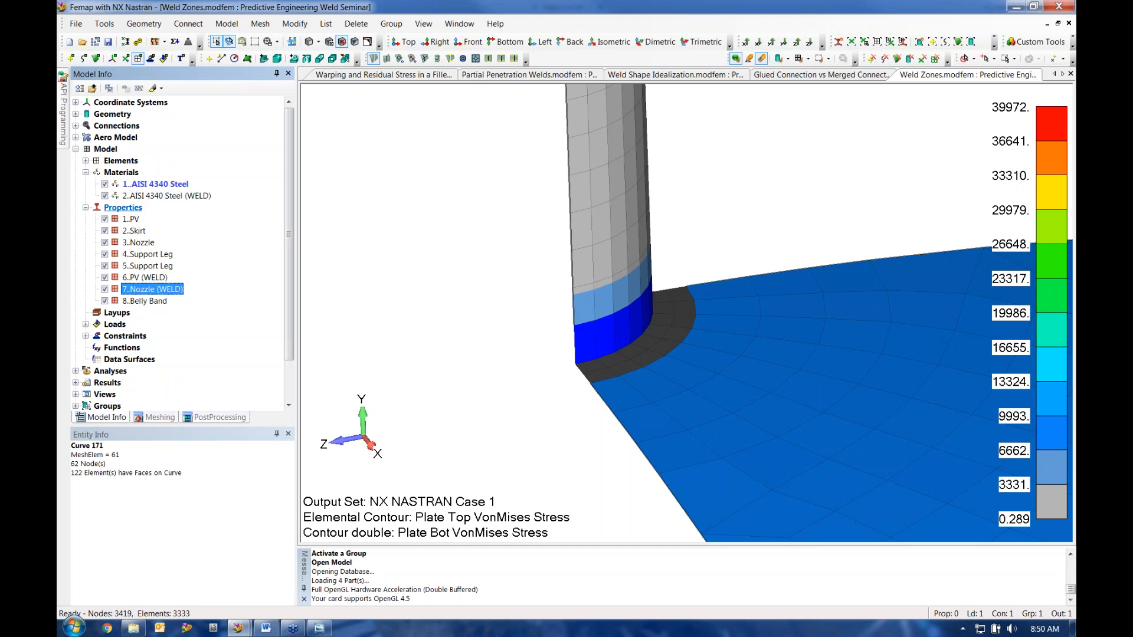
Hide and redisplay the elements with the AISI 4340 Steel (WELD) material to identify the weld zone at the nozzle
left_click(104, 195)
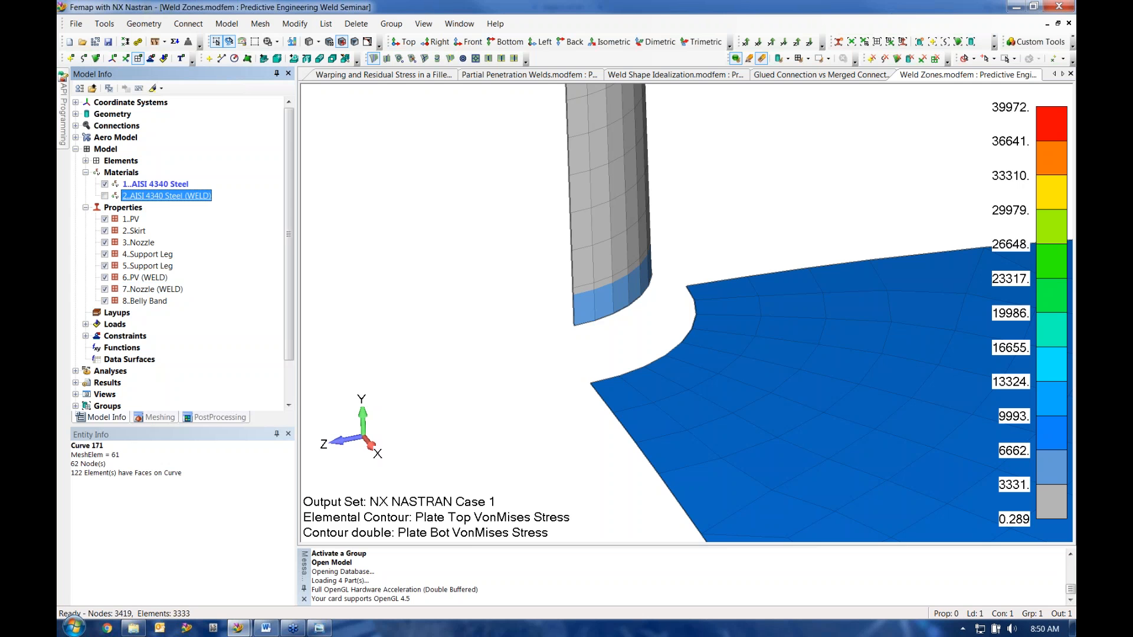
left_click(104, 195)
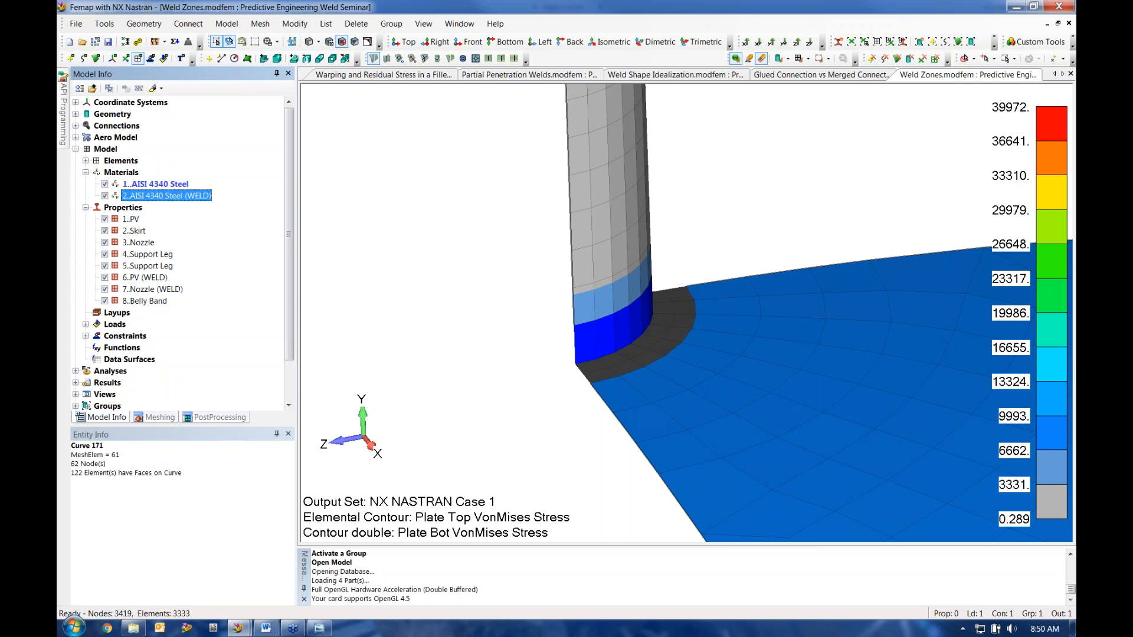
middle_click_drag(554, 364, 563, 347)
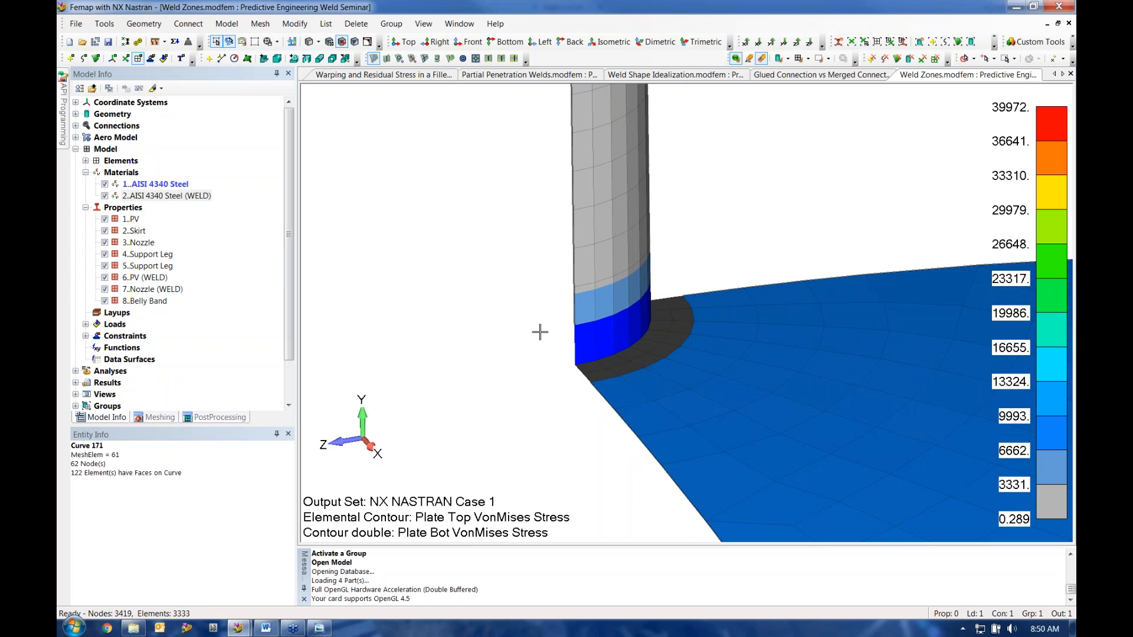
Redisplay the geometry curves and surfaces and turn on the plate thickness display to compare the weld zone elements with the nozzle joint
left_click(95, 58)
left_click(83, 58)
middle_click_drag(643, 351, 720, 377)
scroll(591, 407, "up", 5)
middle_click_drag(595, 420, 627, 449, "ctrl")
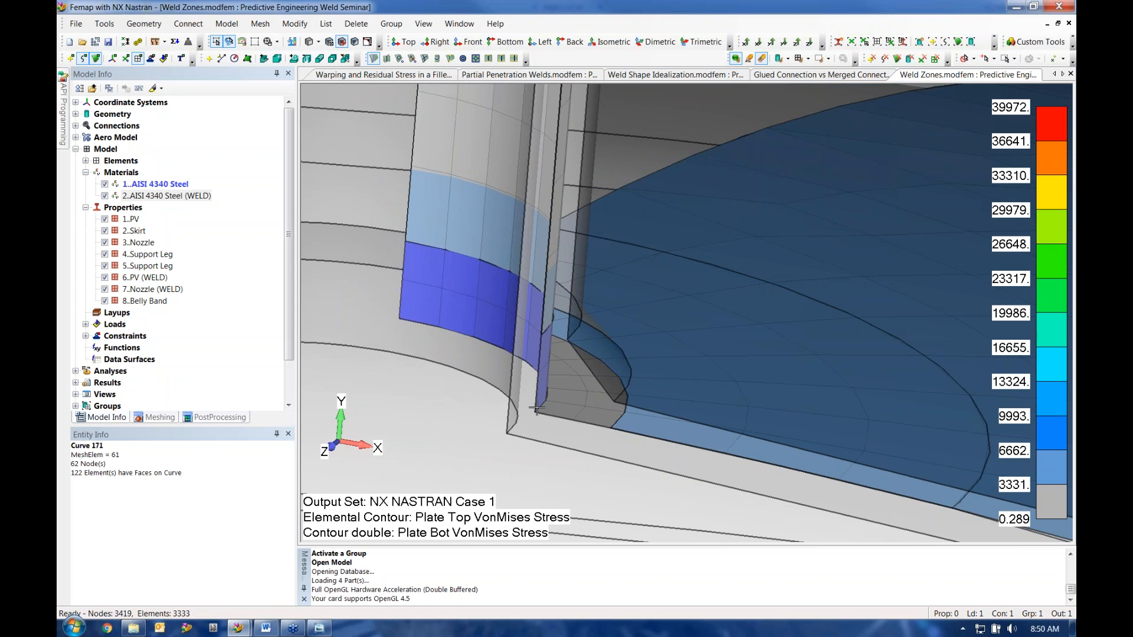
left_click(318, 42)
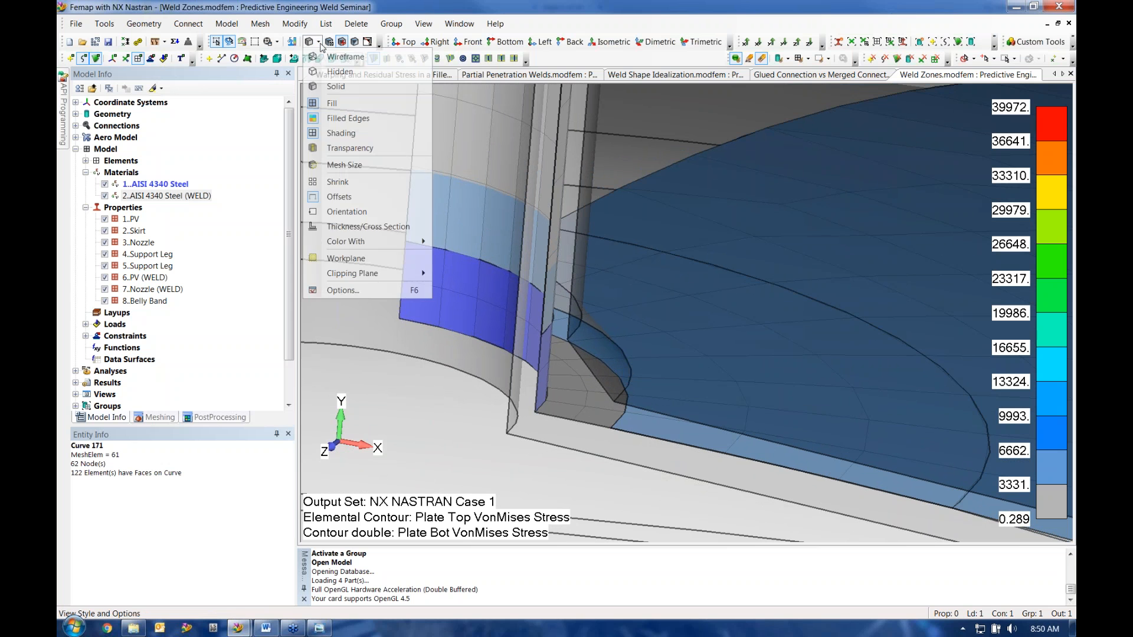
left_click(354, 232)
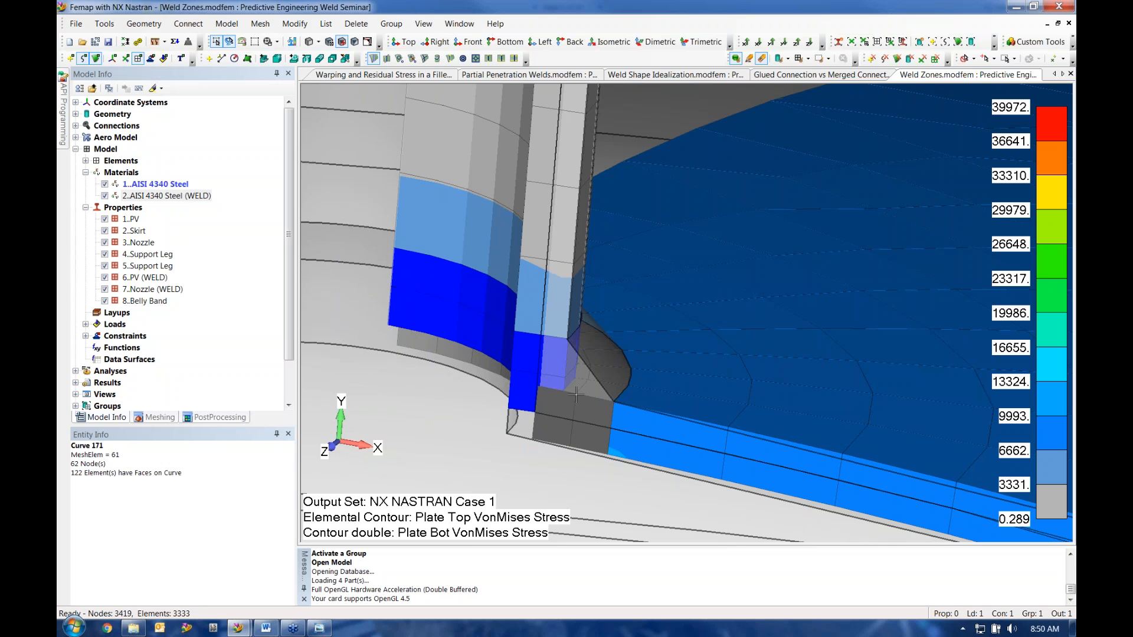
middle_click_drag(614, 417, 534, 422)
Choose the Project Curve operation in the Meshing Toolbox's geometry editing tools and examine the vessel mesh around the nozzle weld
left_click(160, 417)
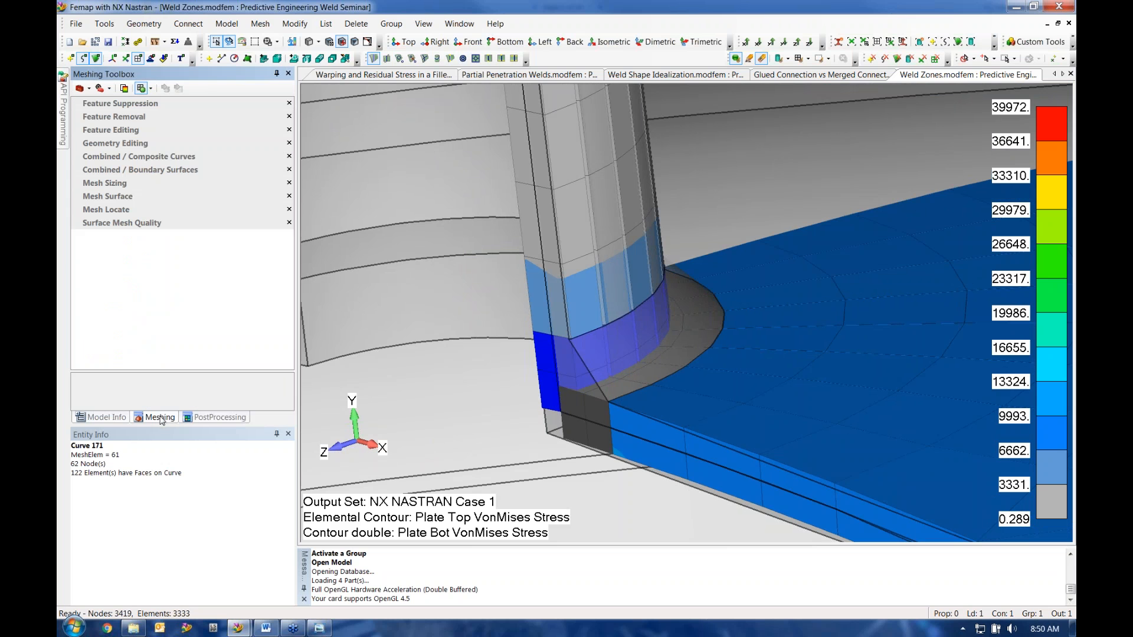
middle_click_drag(726, 430, 749, 487)
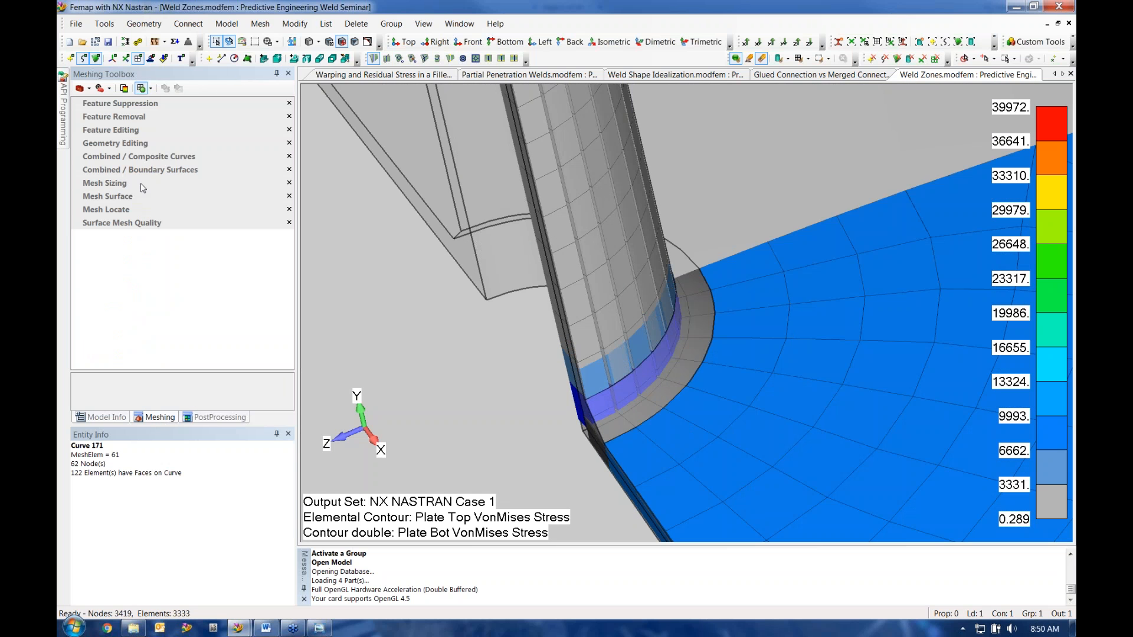
left_click(98, 144)
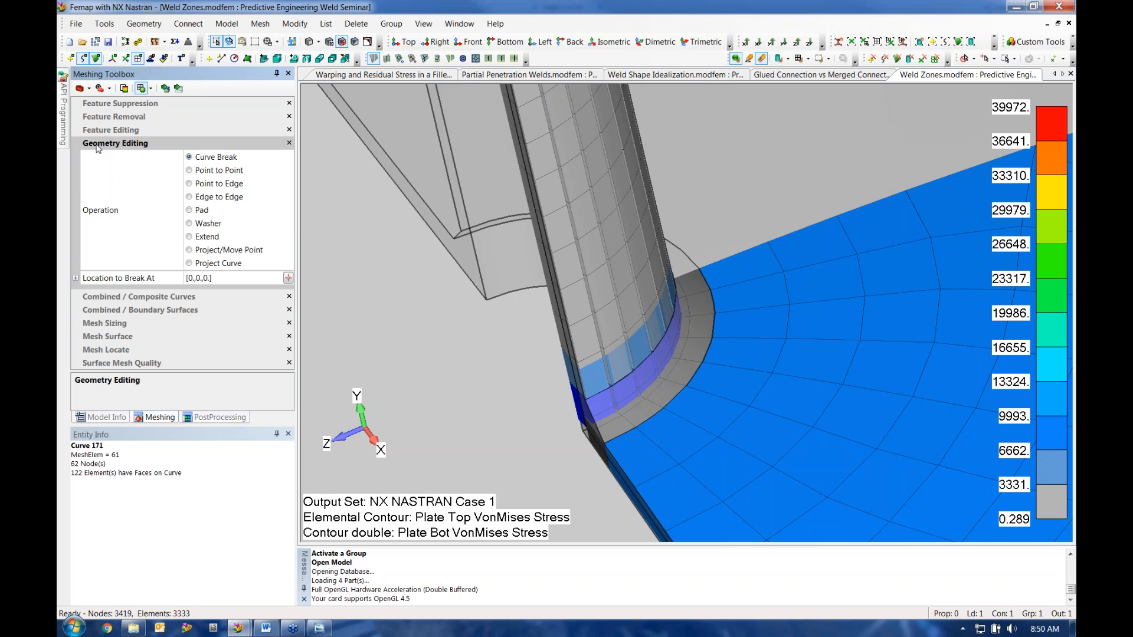
left_click(196, 264)
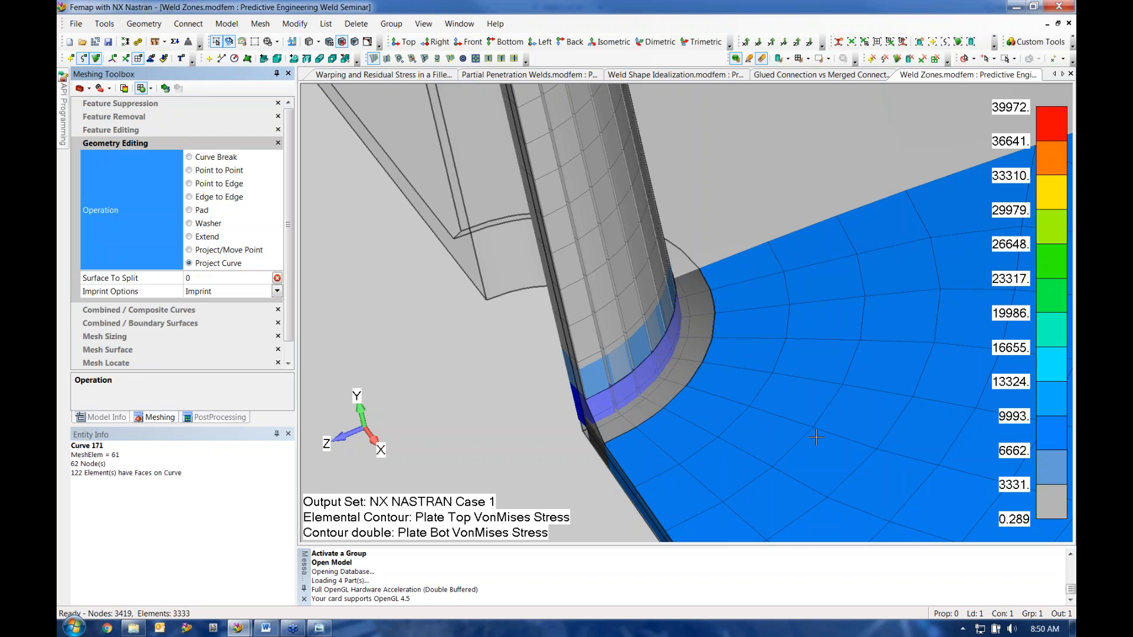
scroll(817, 435, "down", 4)
middle_click_drag(782, 412, 734, 384, "ctrl")
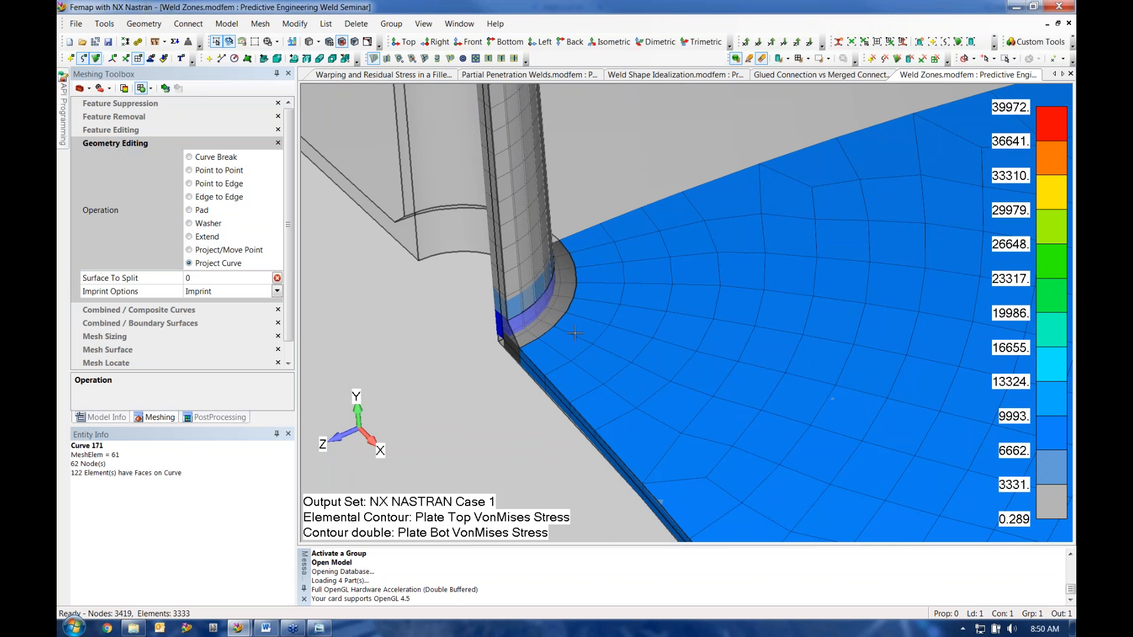
middle_click_drag(660, 372, 699, 226)
scroll(684, 257, "down", 1)
scroll(581, 364, "up", 4)
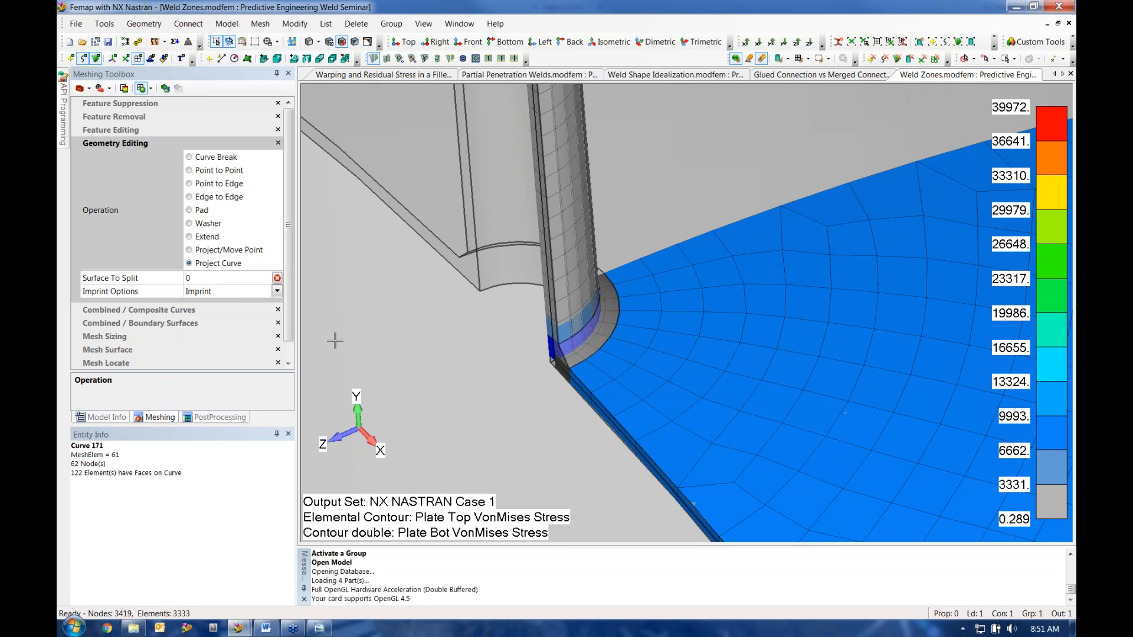
Generate an element group from the material 1..AISI 4340 Steel
left_click(114, 418)
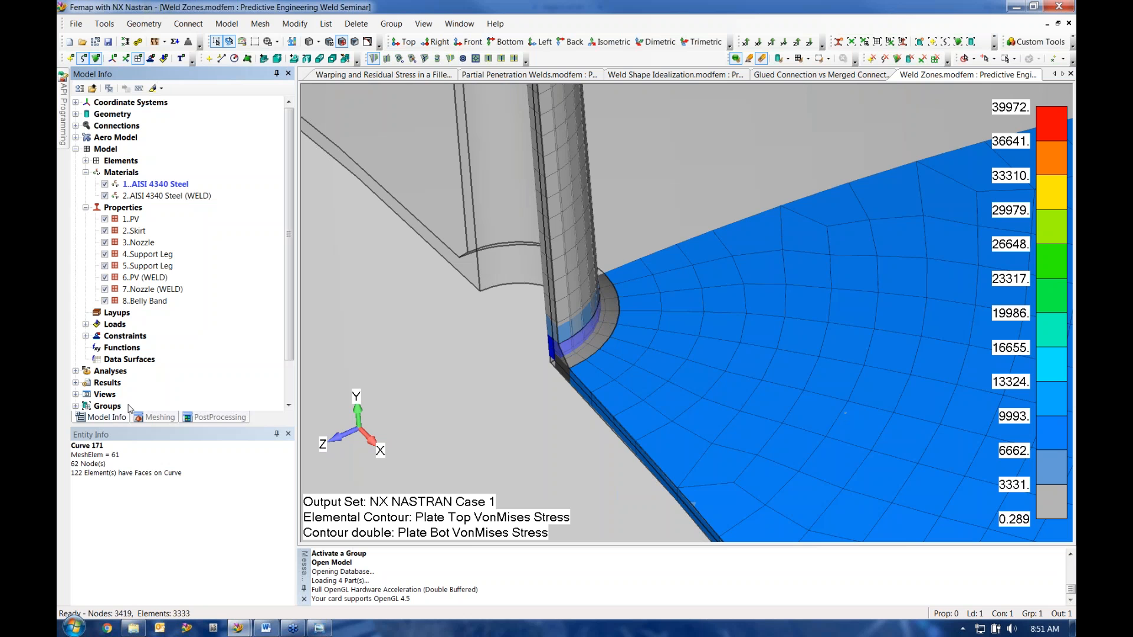
left_click(392, 23)
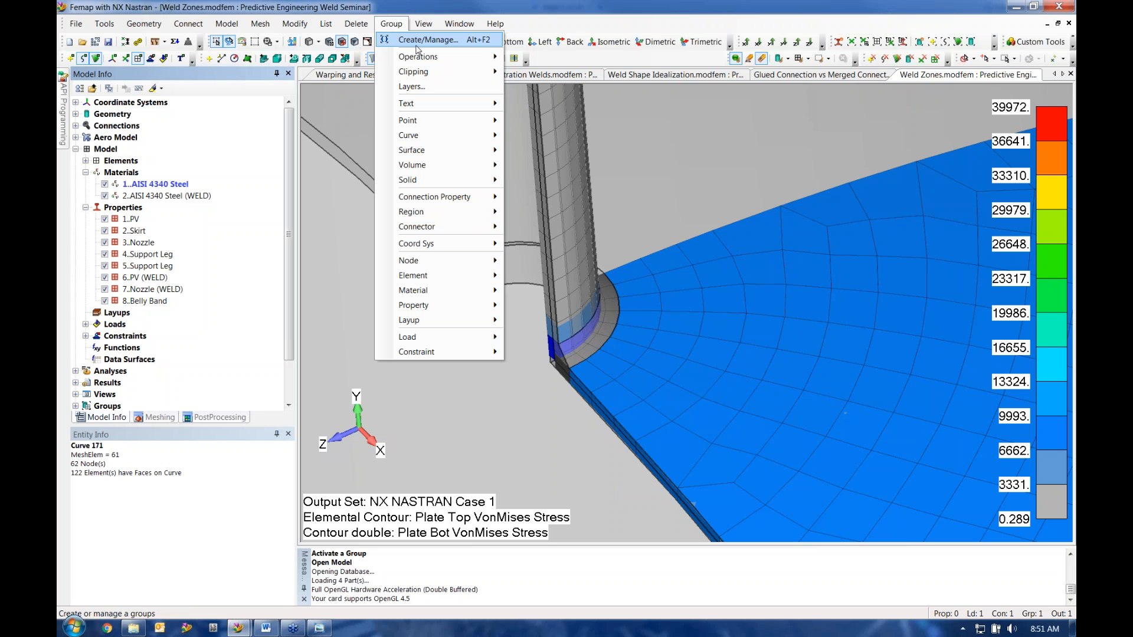
mouse_move(418, 56)
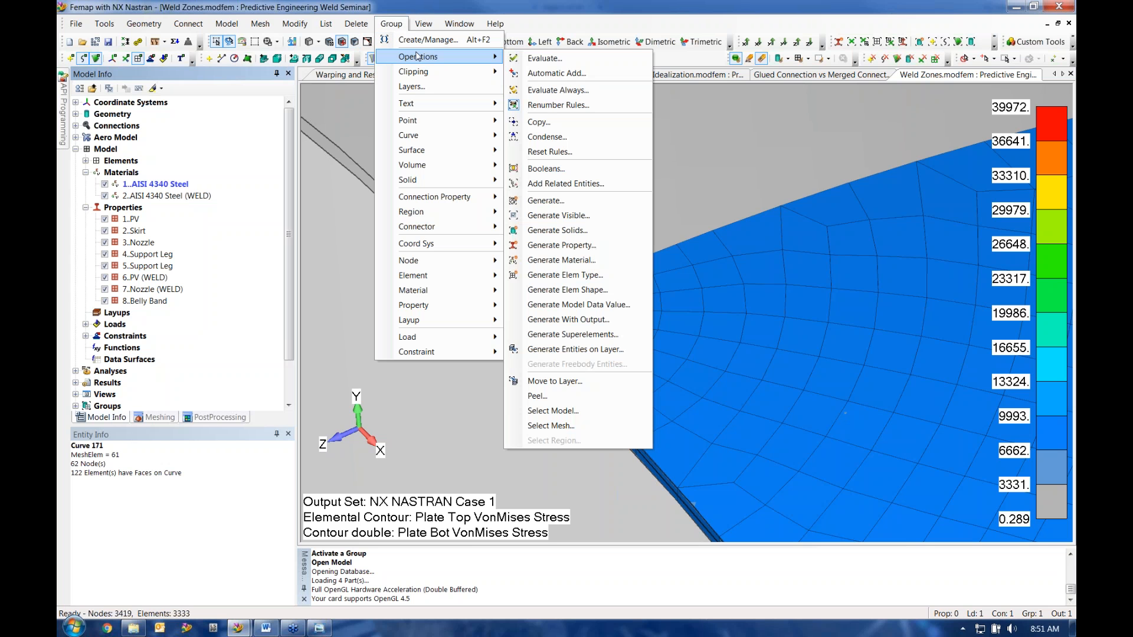
left_click(574, 260)
left_click(440, 581)
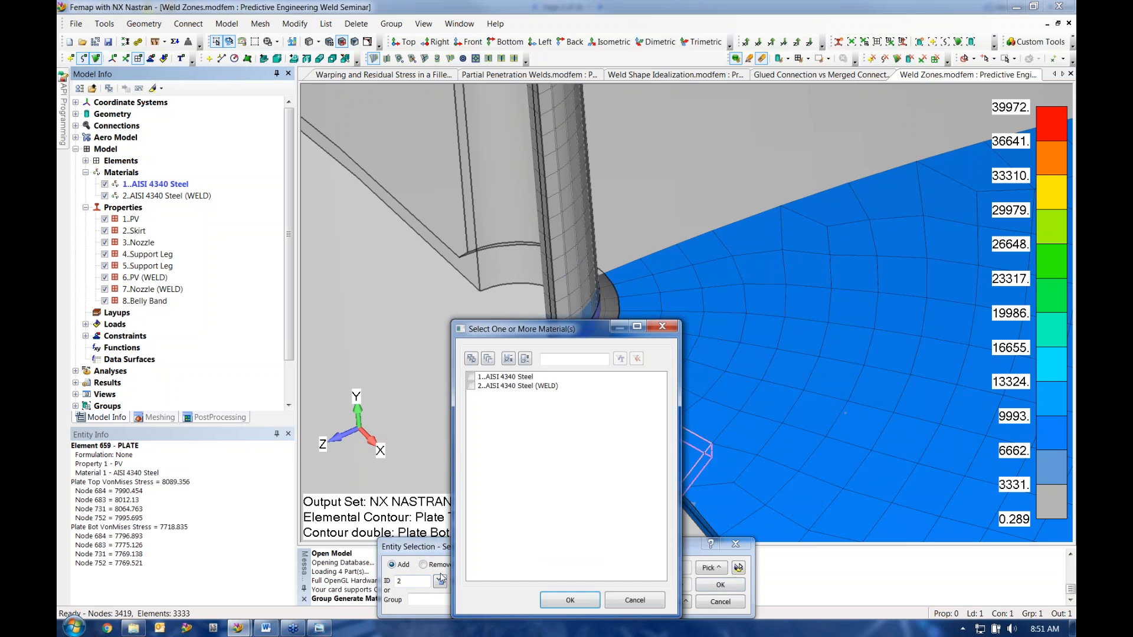
left_click(470, 376)
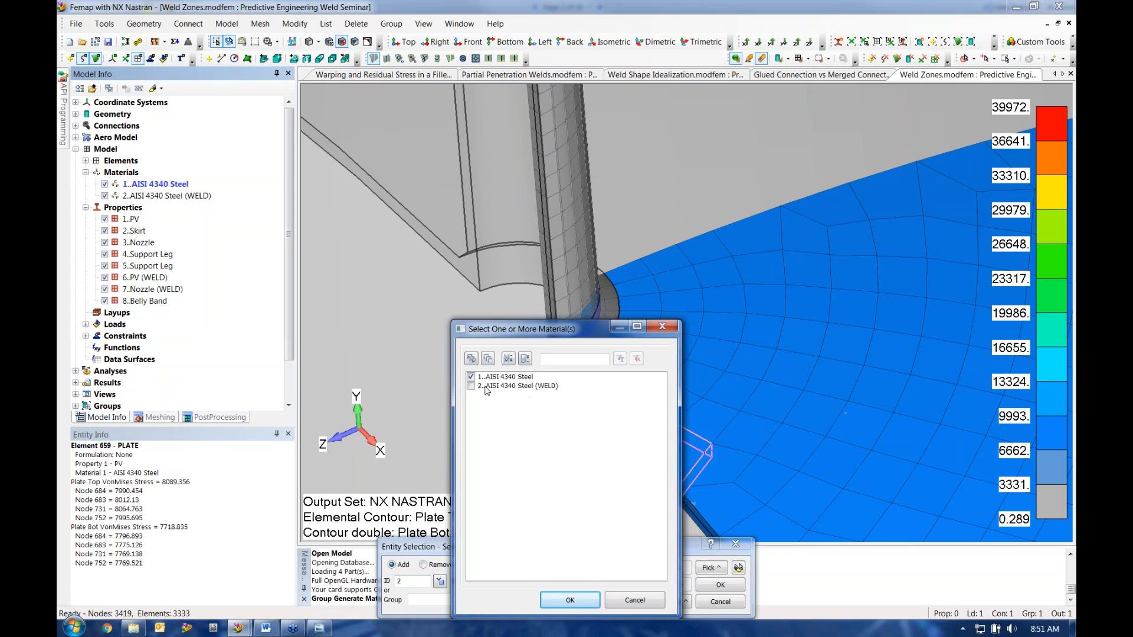
left_click(573, 601)
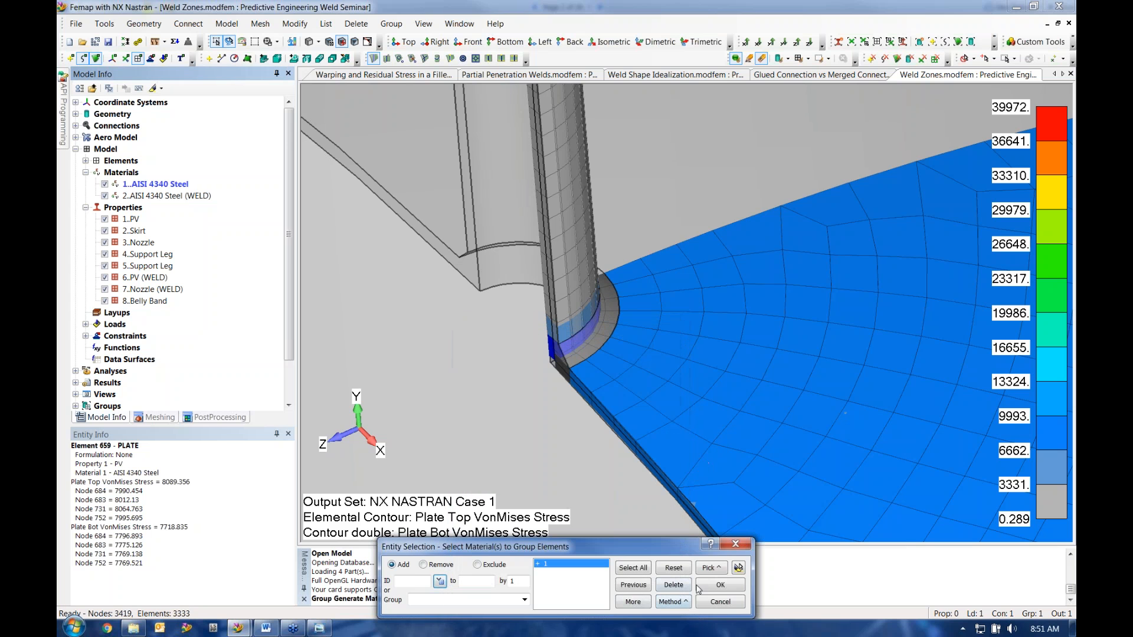
left_click(716, 585)
Delete the duplicate group 2..Material 1 - AISI 4340 Steel from the model's groups
double_click(106, 406)
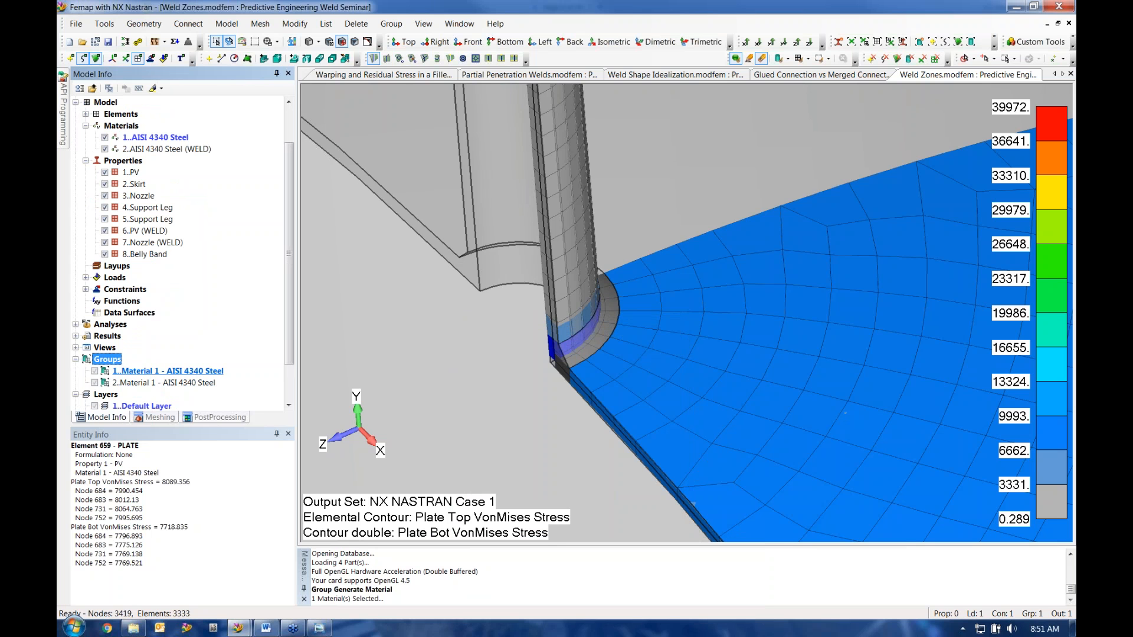
left_click(154, 385)
key("Delete")
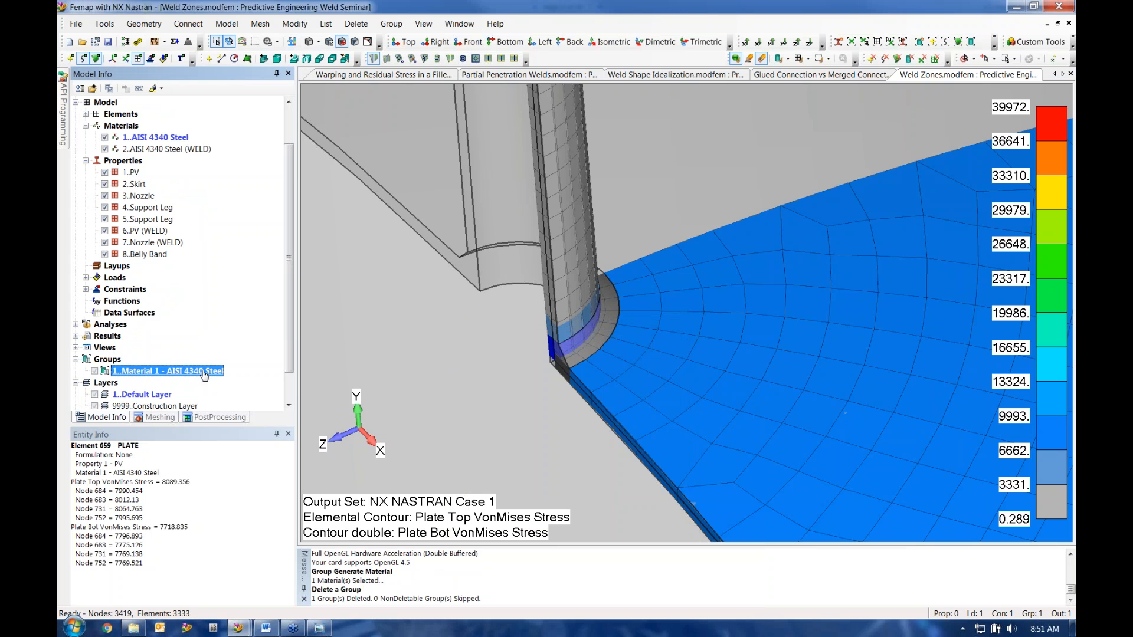
Show the stress contour on Full Model / Visible Groups and hide the geometry curves and surfaces
left_click(209, 419)
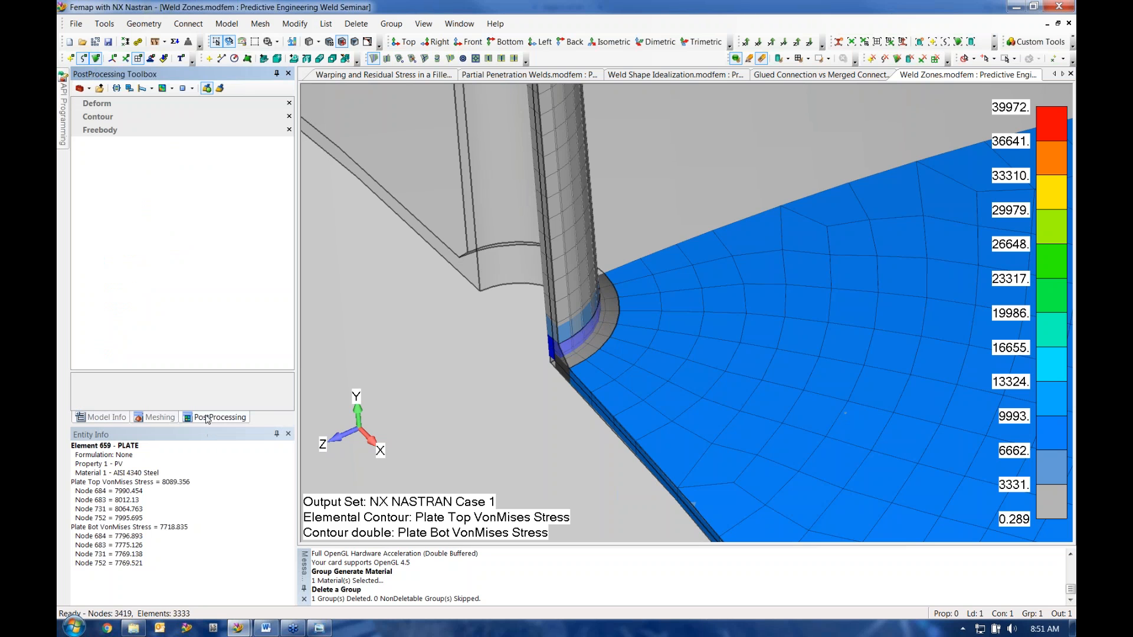
left_click(94, 117)
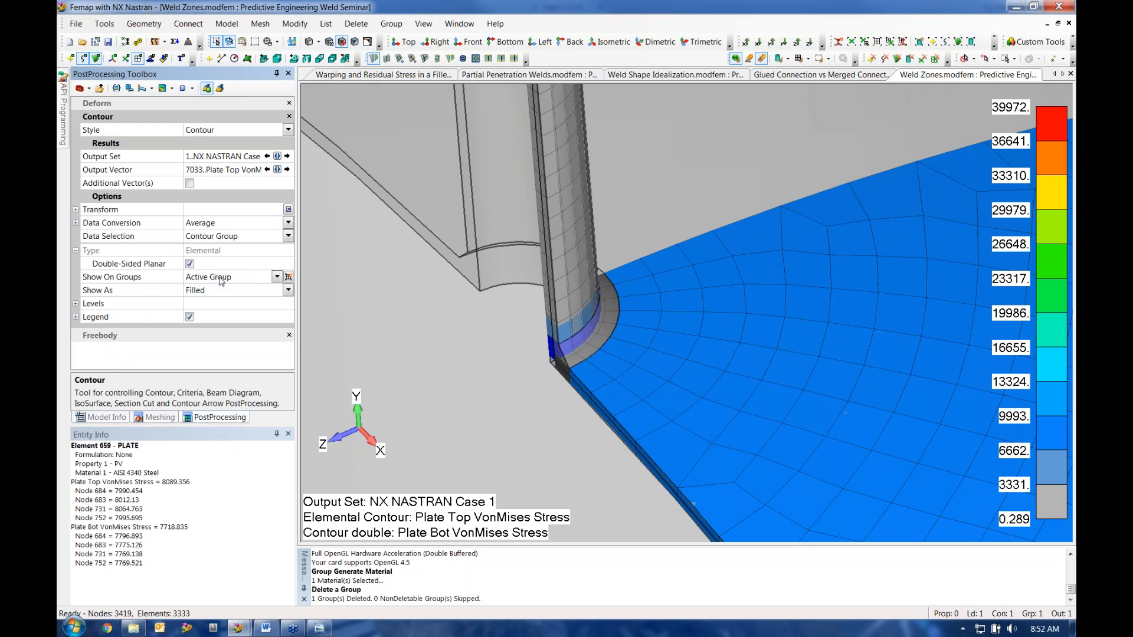
left_click(276, 277)
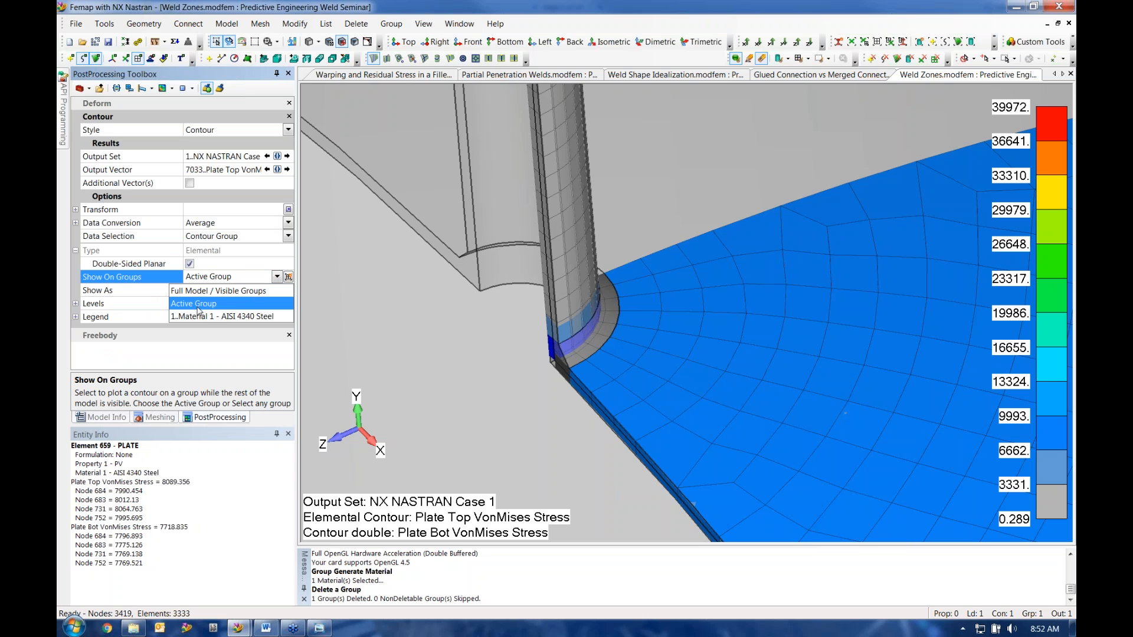
left_click(201, 290)
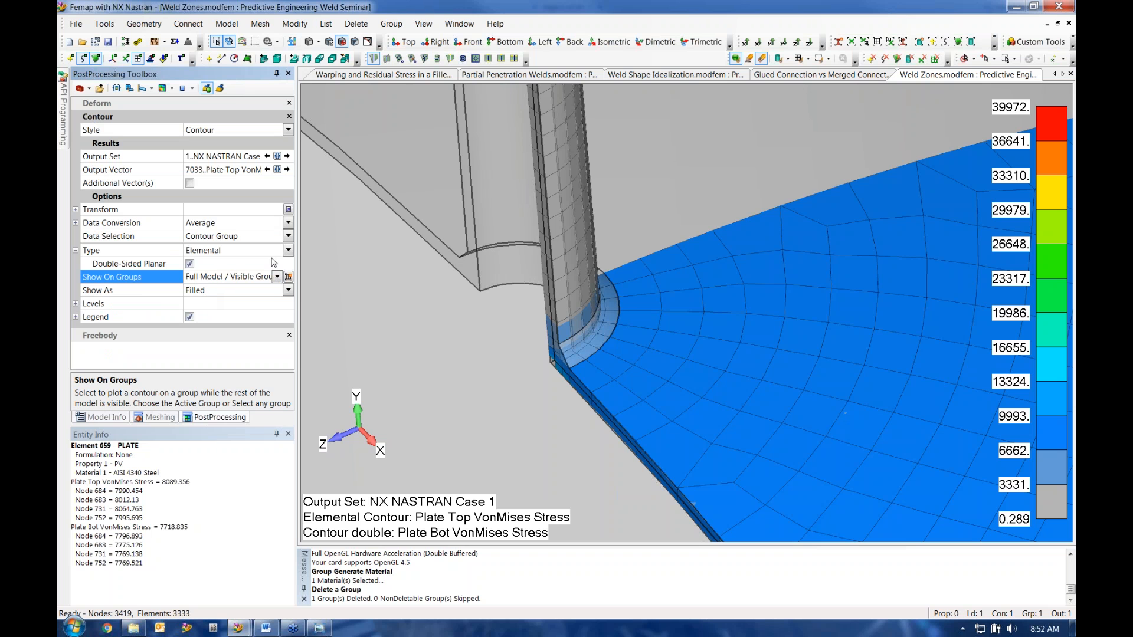
left_click(97, 59)
left_click(84, 59)
Restrict the stress contour to the 1..Material 1 - AISI 4340 Steel group, and finally set it to Active Group
left_click(277, 277)
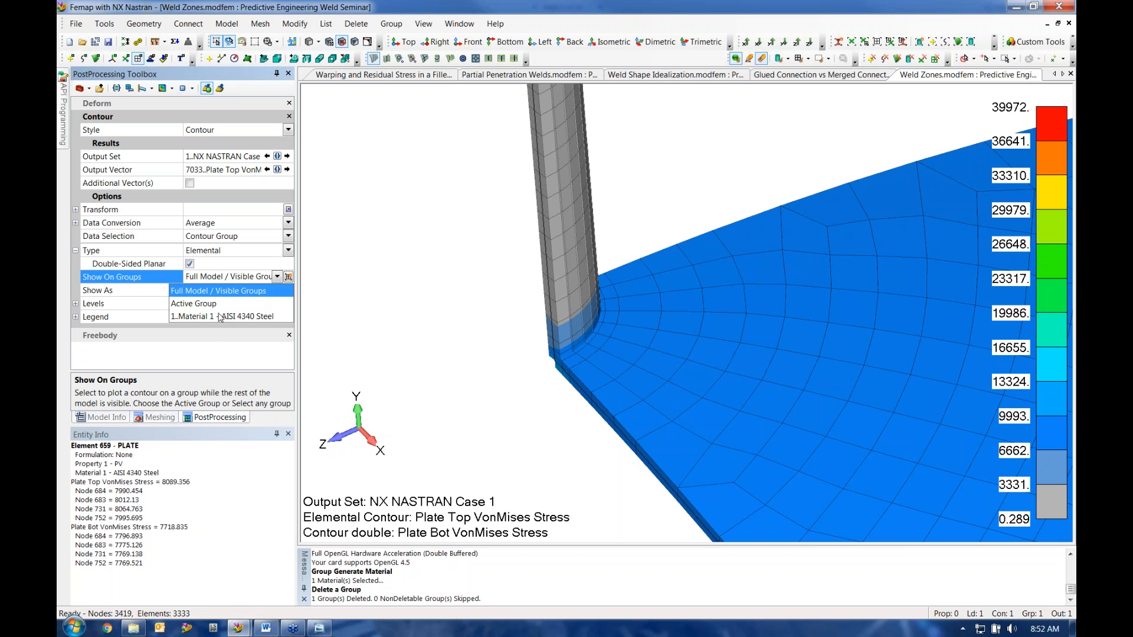
left_click(217, 317)
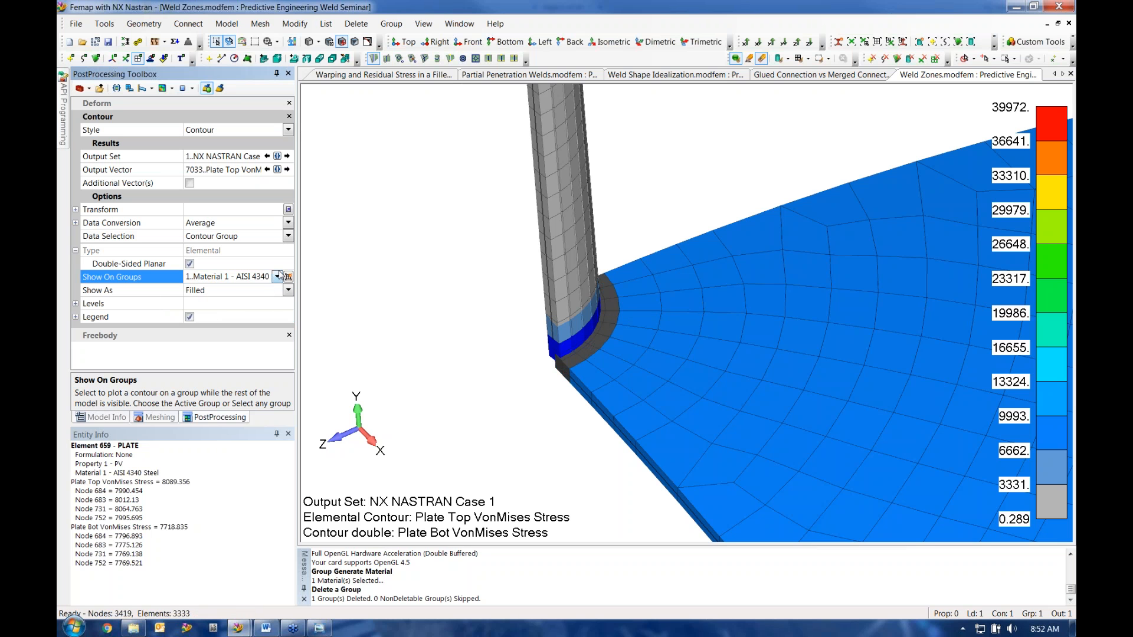
left_click(278, 277)
left_click(212, 304)
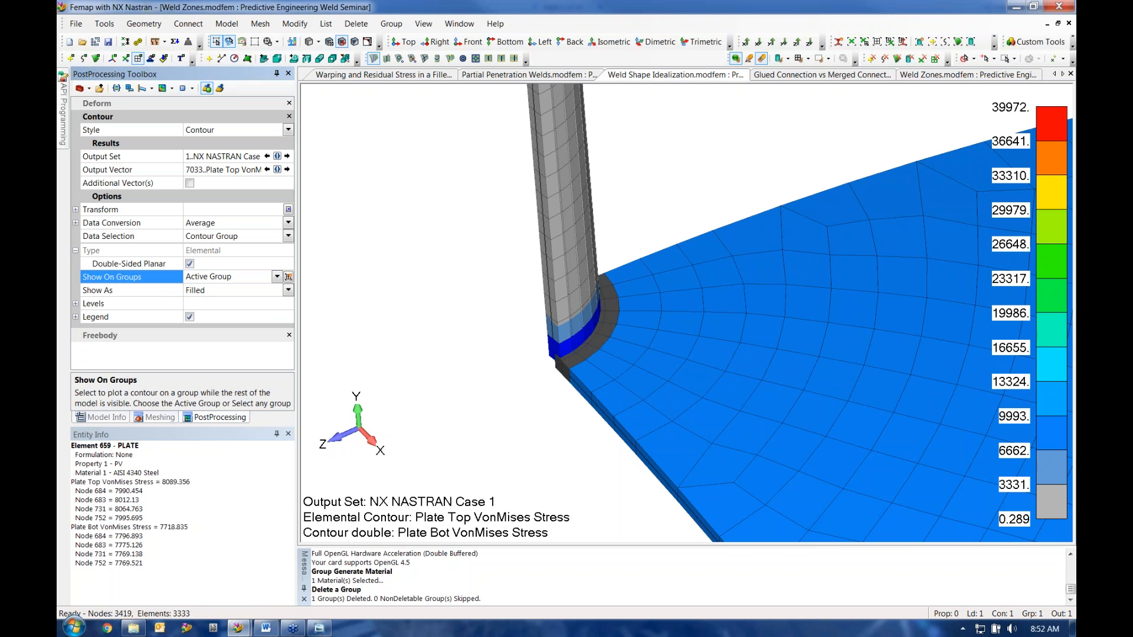
In the Weld Shape Idealization model, show only the active group and view stresses for Sharp Edges, Concave Fillet, Flat Fillet and Copy of Concave Fillet
left_click(641, 76)
left_click(114, 420)
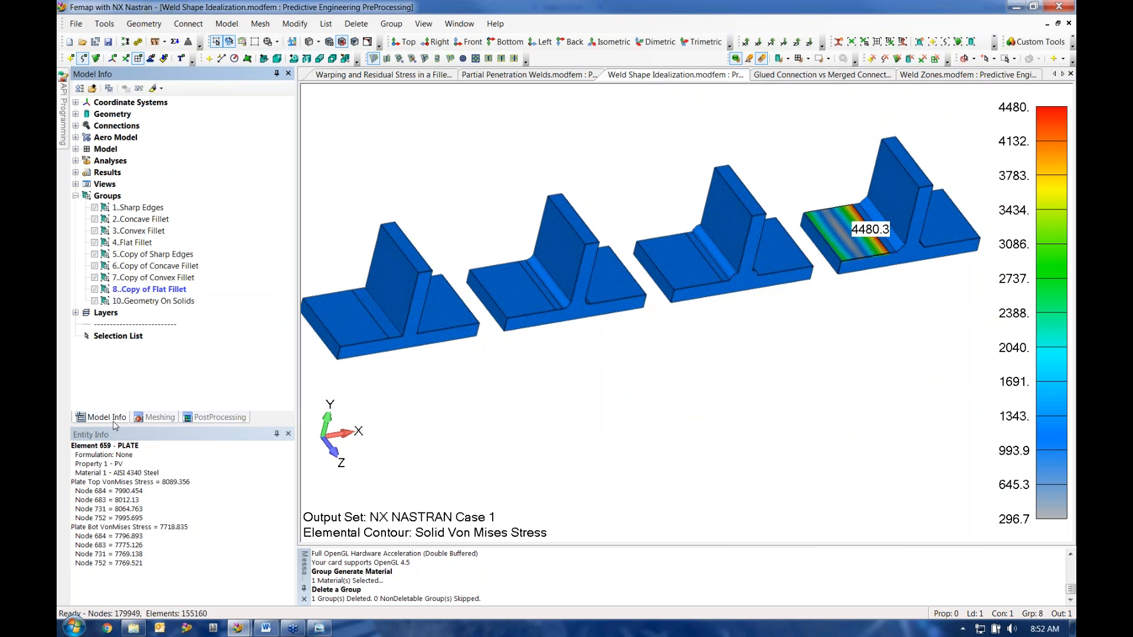
right_click(139, 278)
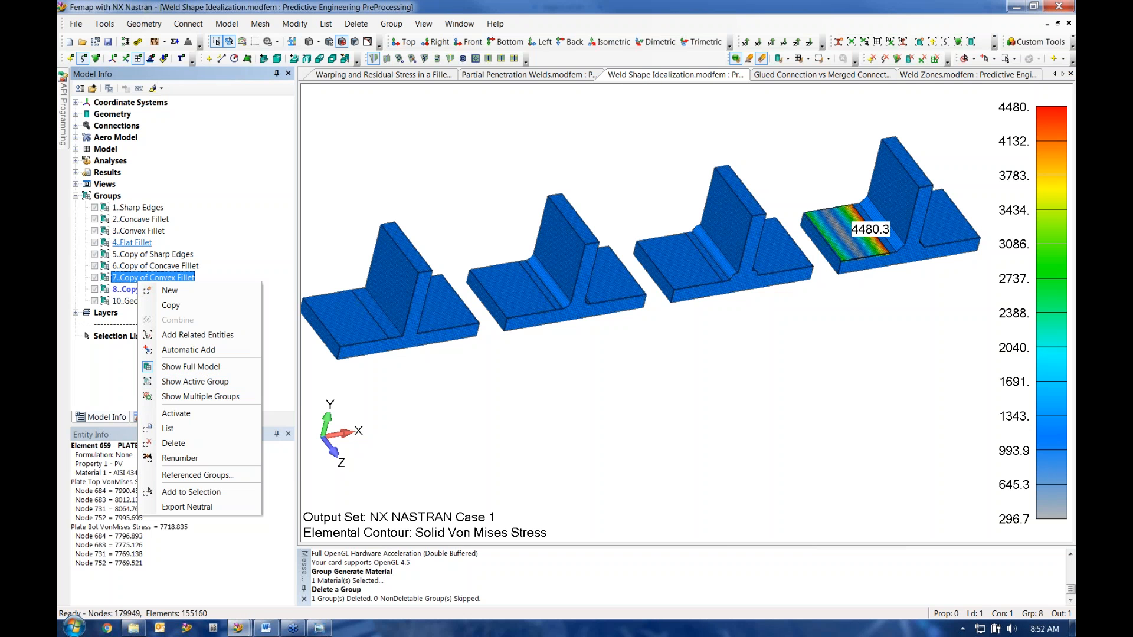
left_click(182, 382)
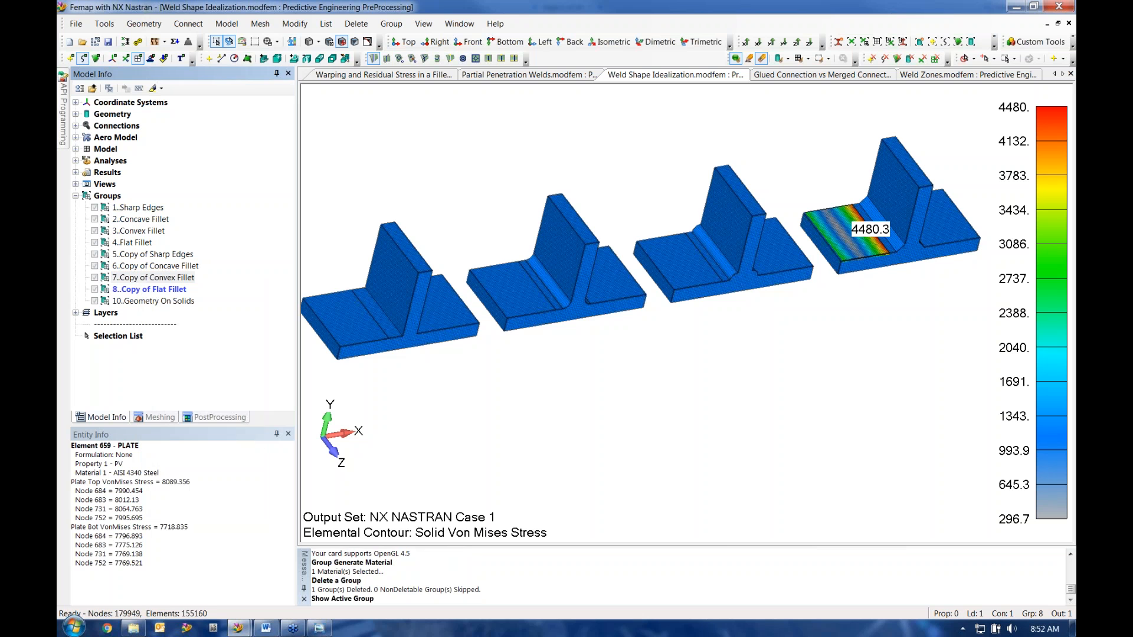
double_click(140, 208)
double_click(142, 219)
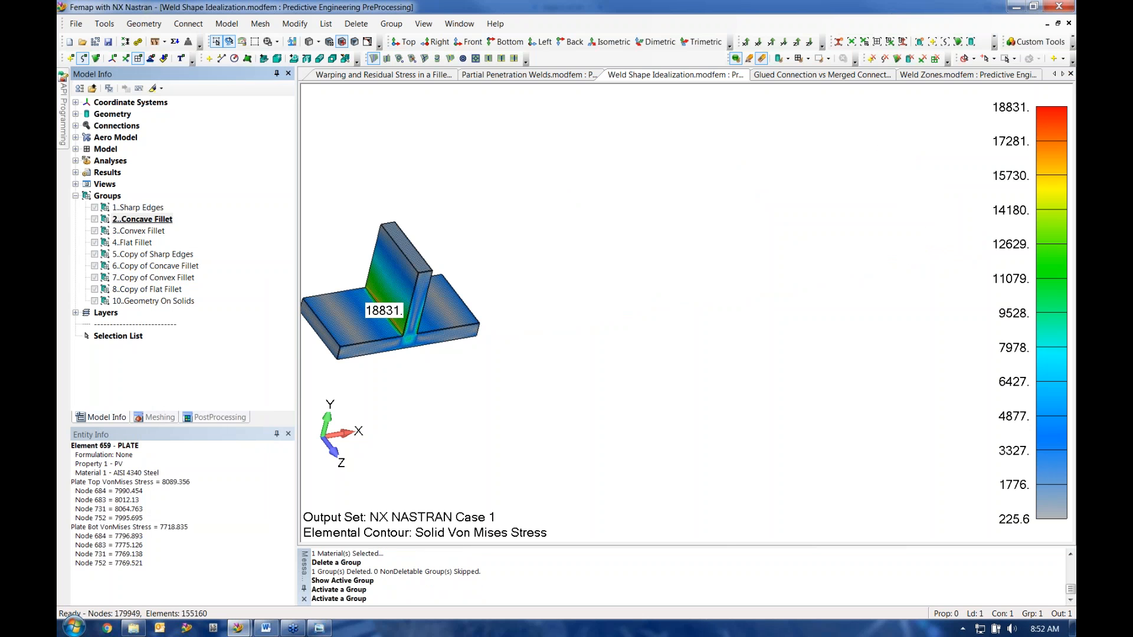
double_click(135, 242)
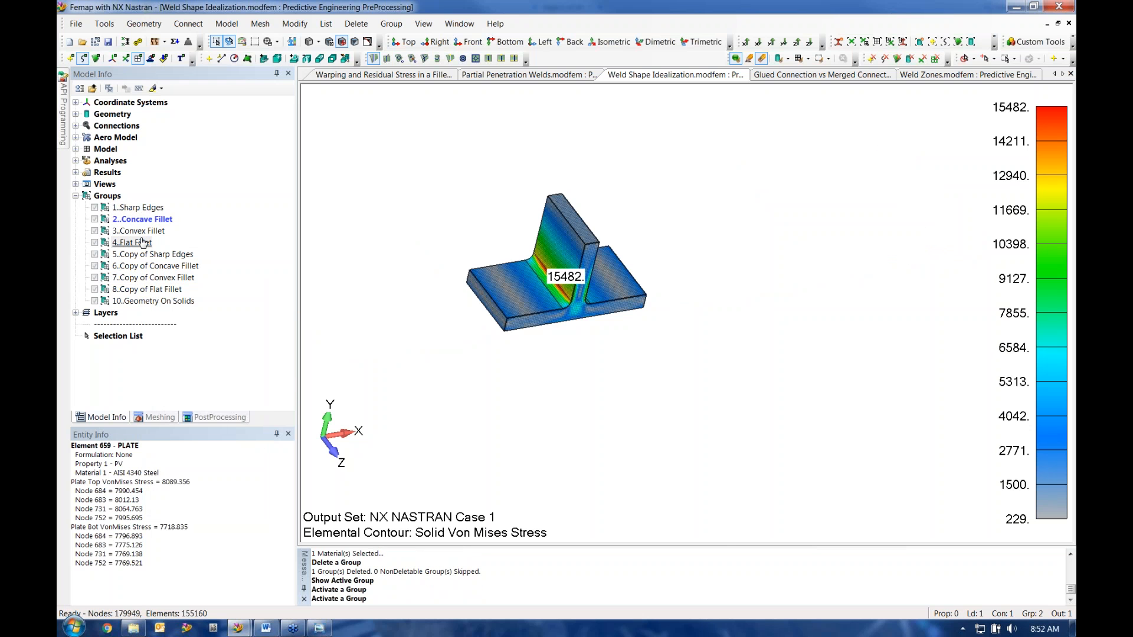
double_click(142, 266)
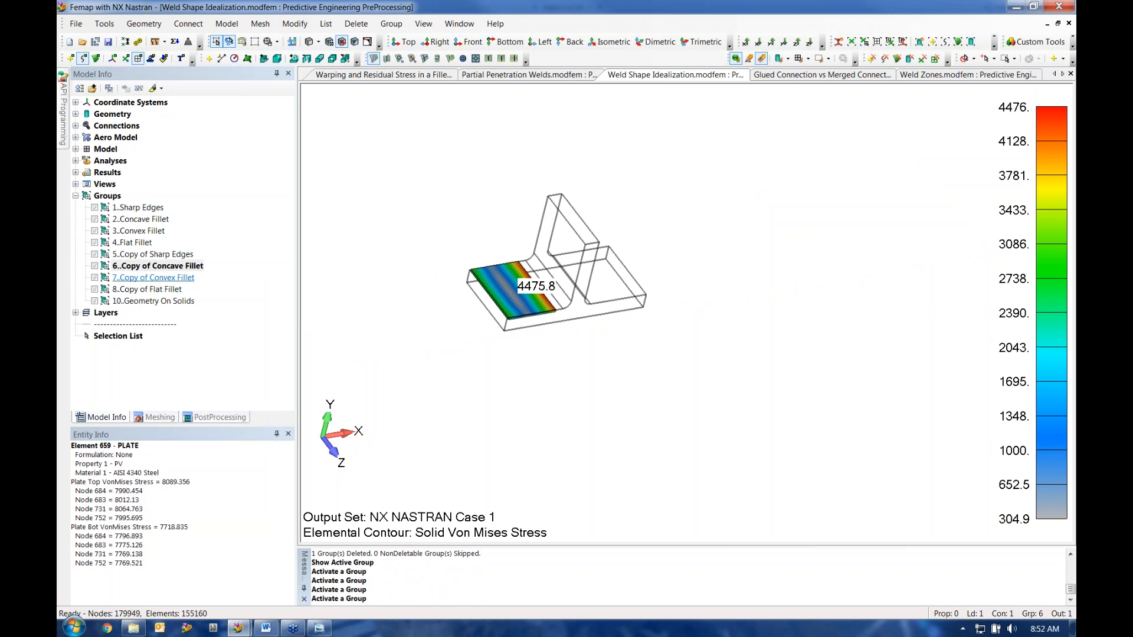
Show the full model and compare the stress contours of the Geometry On Solids and Copy of Sharp Edges groups
right_click(158, 266)
left_click(227, 352)
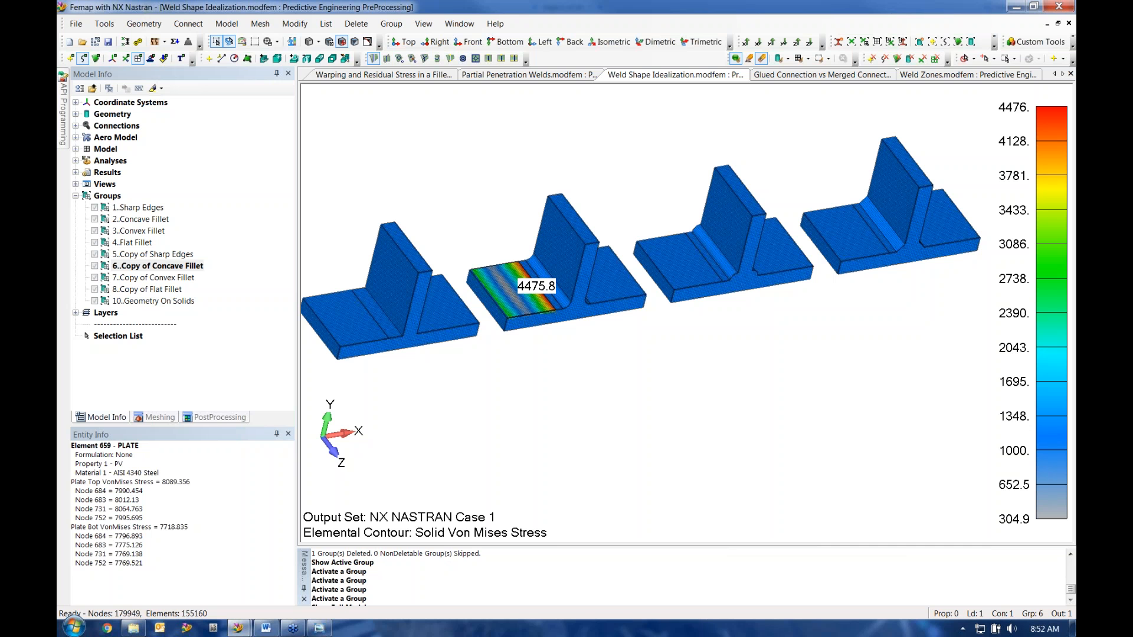
double_click(198, 300)
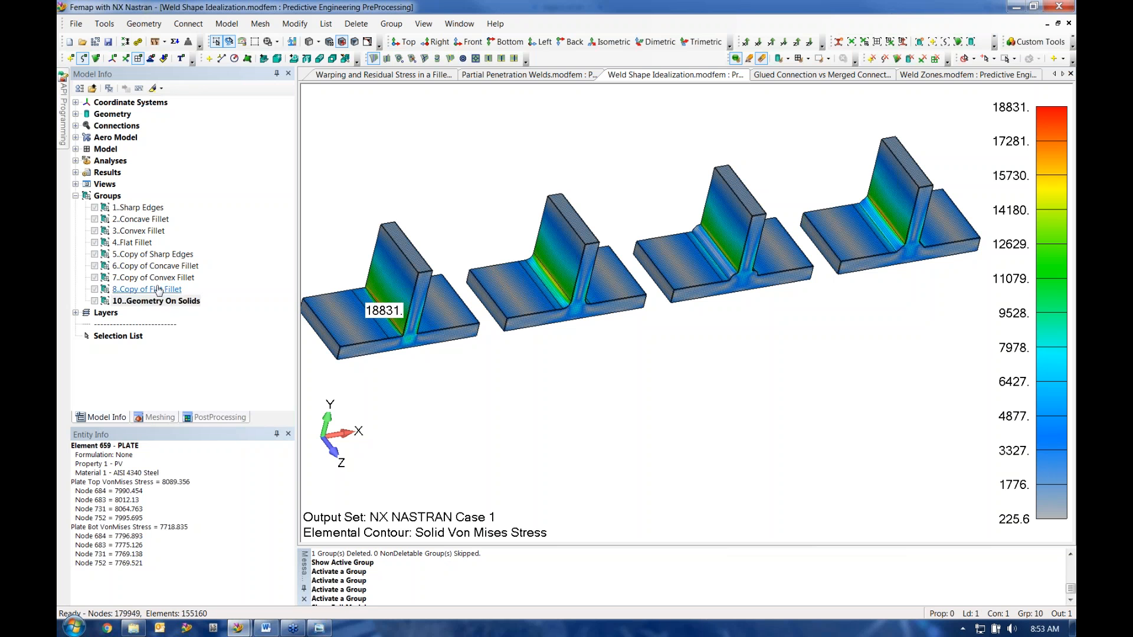
double_click(155, 254)
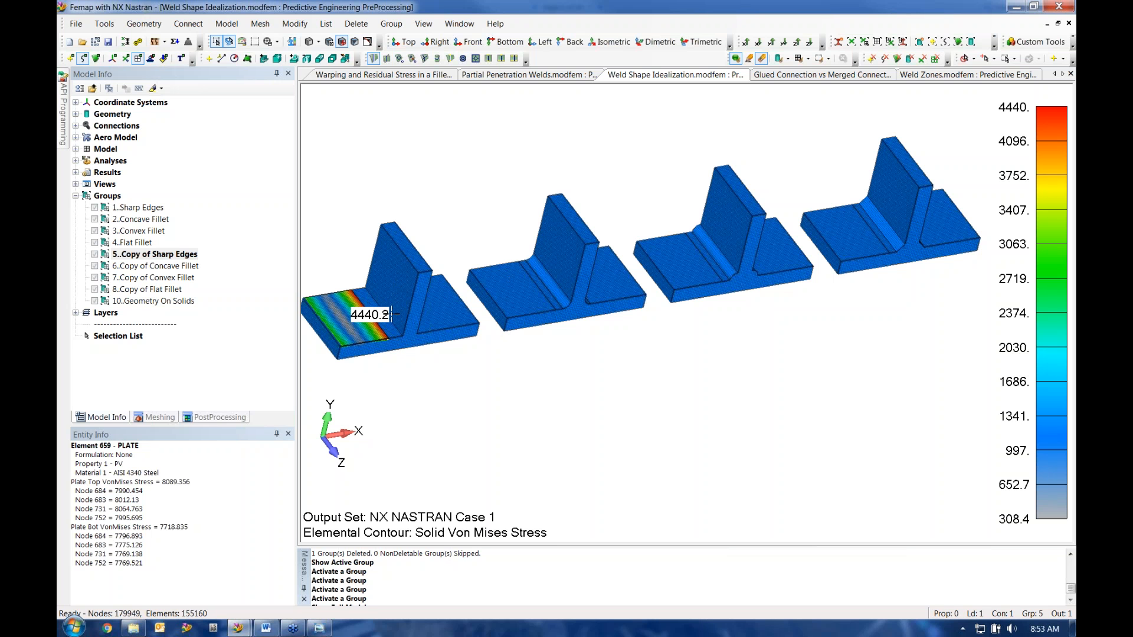
Check the table of contents in the Weld Modeling and Analysis document and switch to the Femap window with The Mesh Convergence Trap model
left_click(265, 628)
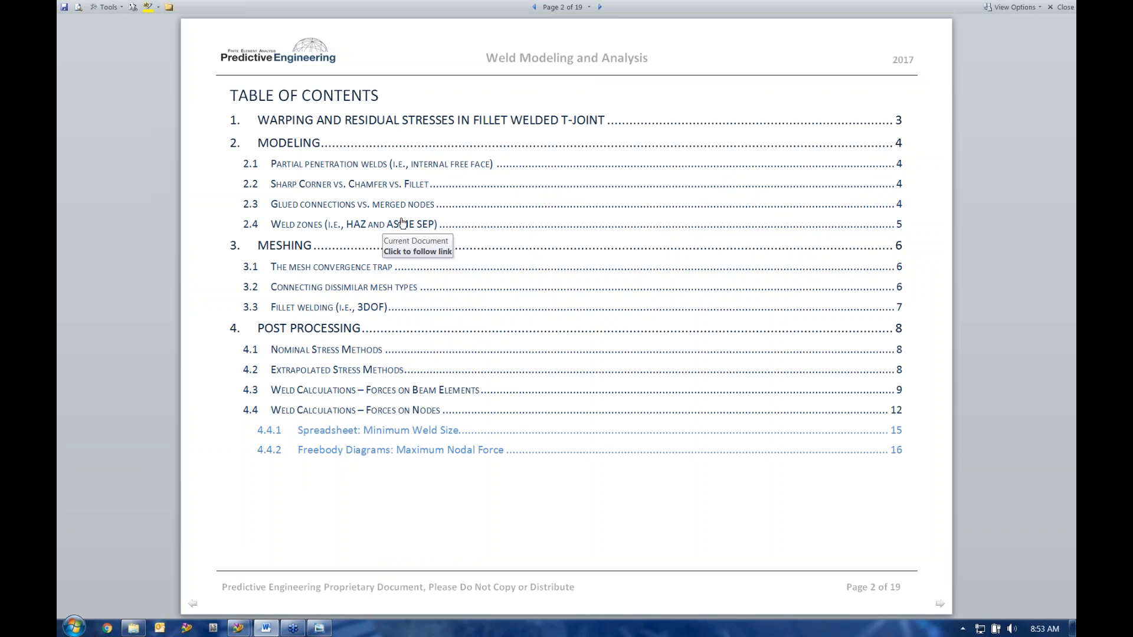
mouse_move(239, 628)
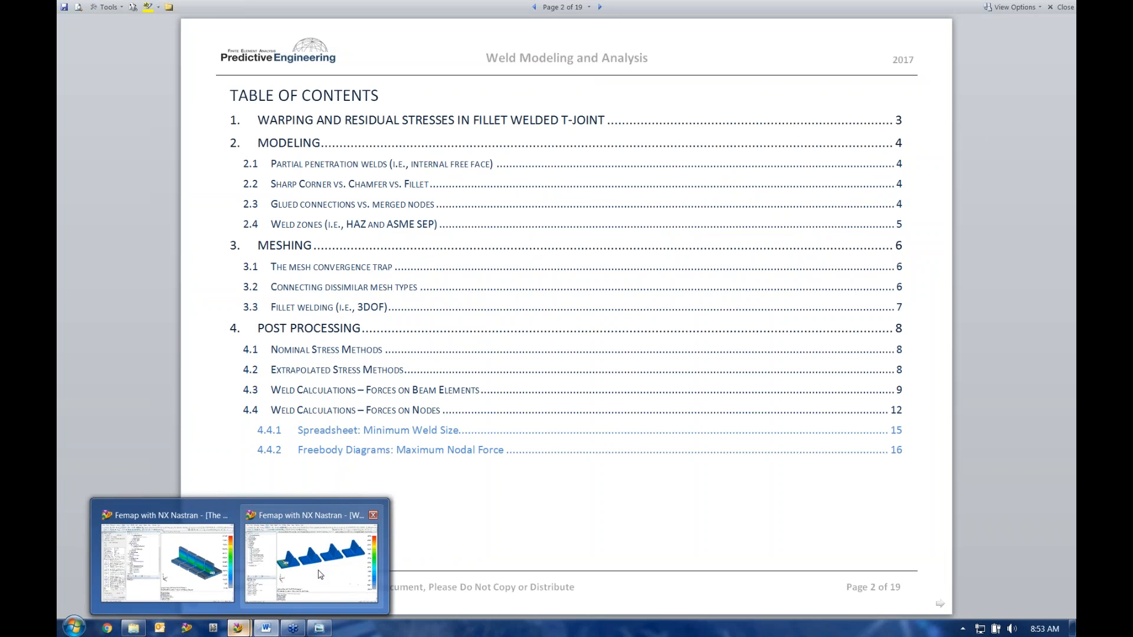
left_click(268, 597)
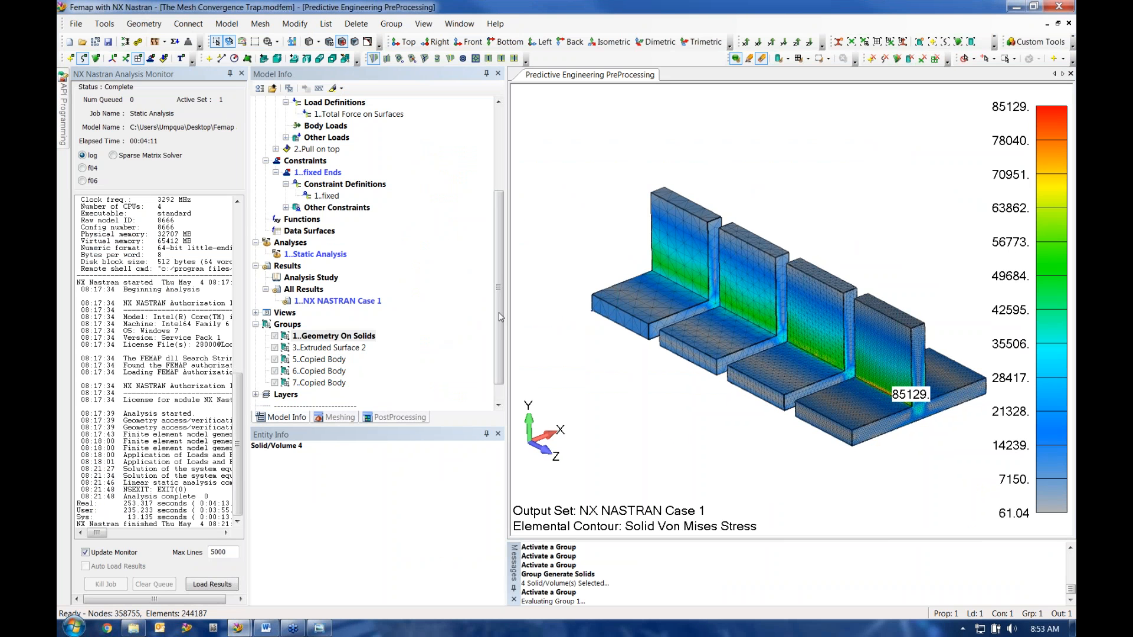
Activate Extruded Surface 2 and each of the three Copied Body groups to compare their stress contours, and inspect the last body's end face
double_click(331, 348)
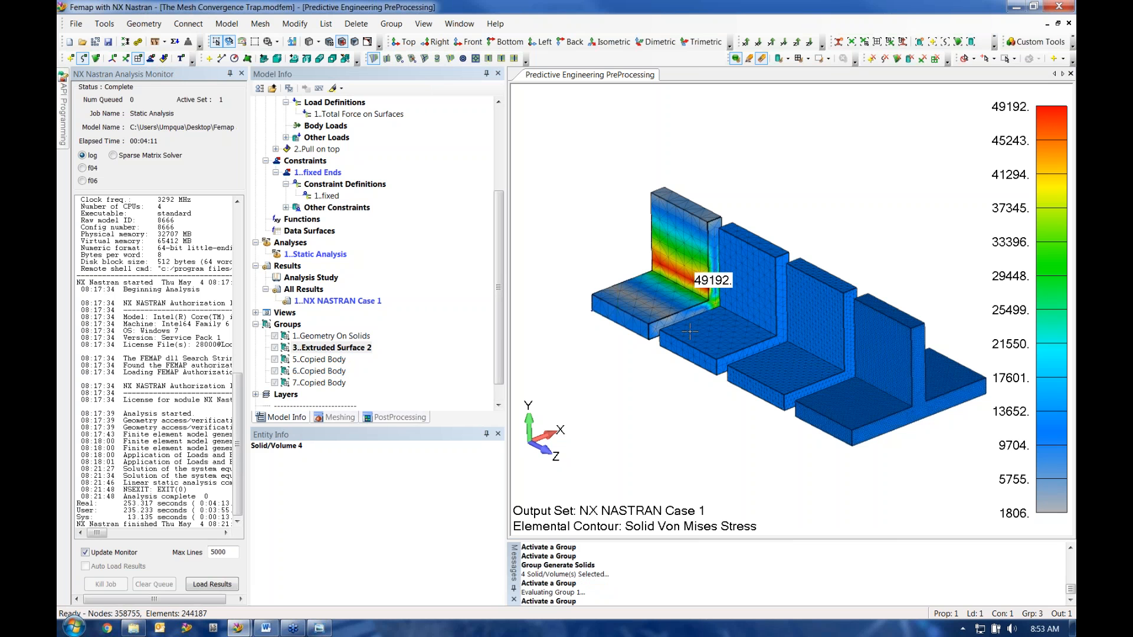
scroll(650, 269, "up", 2)
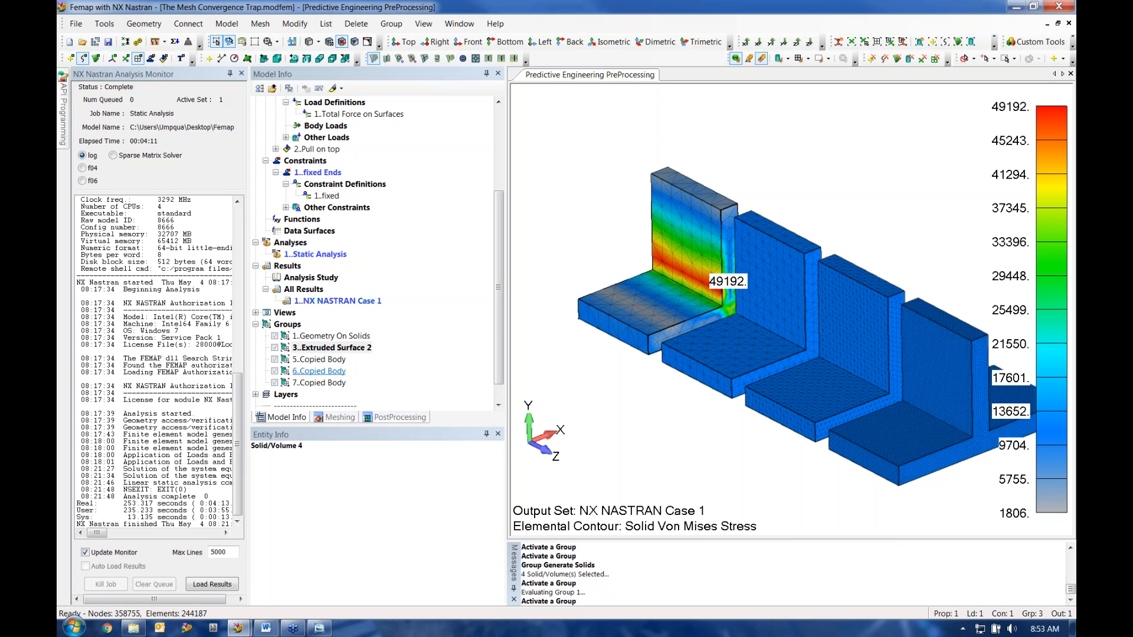
double_click(337, 363)
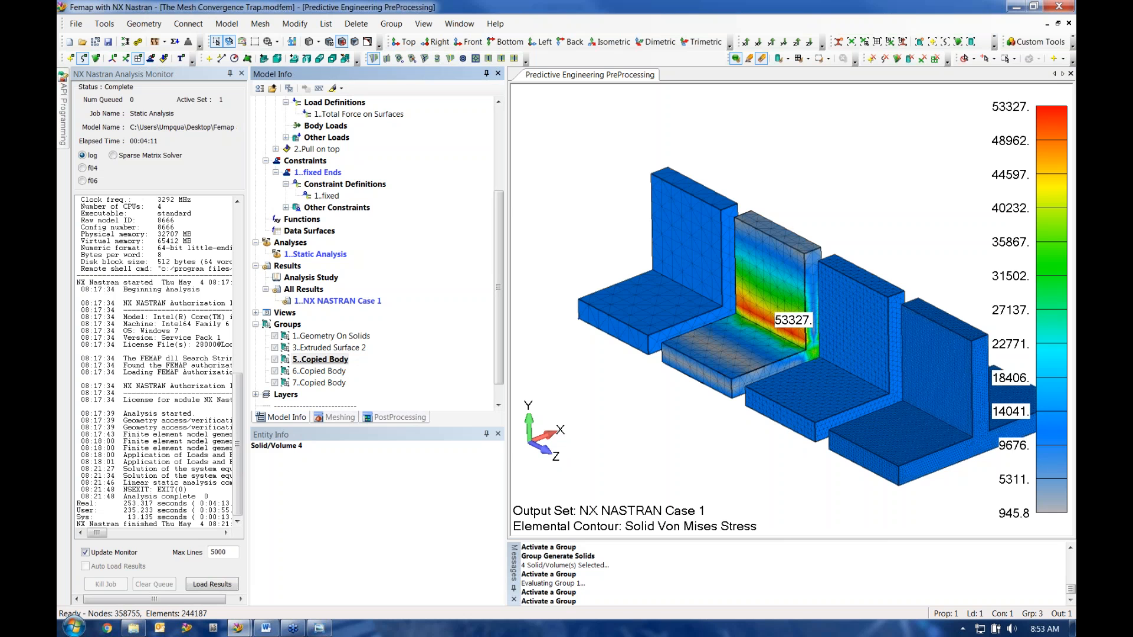
double_click(337, 370)
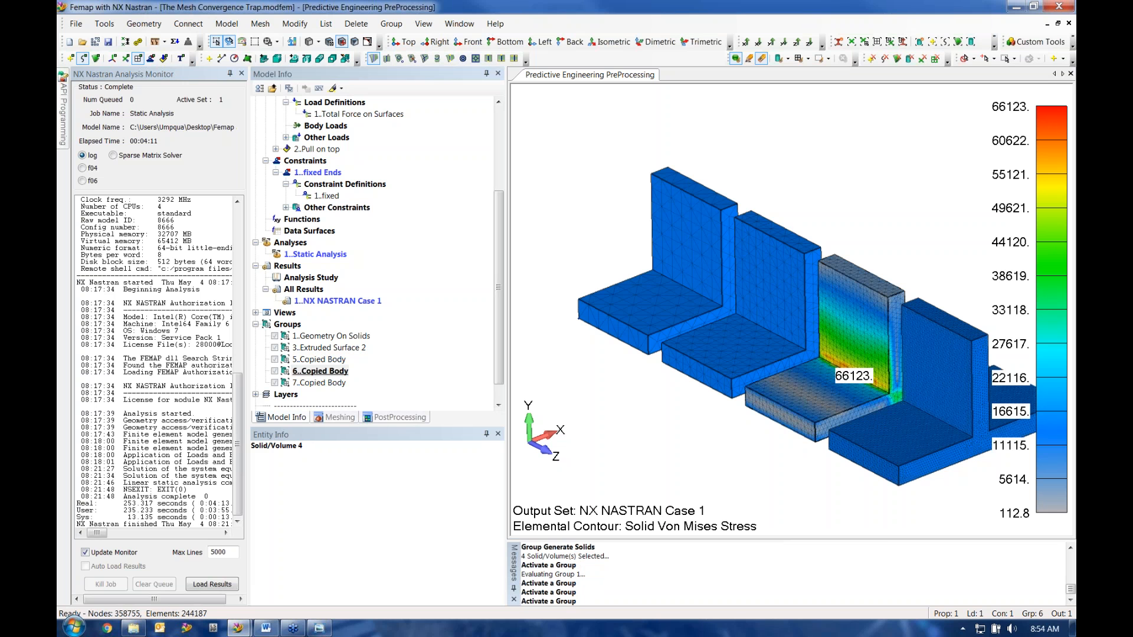
double_click(322, 383)
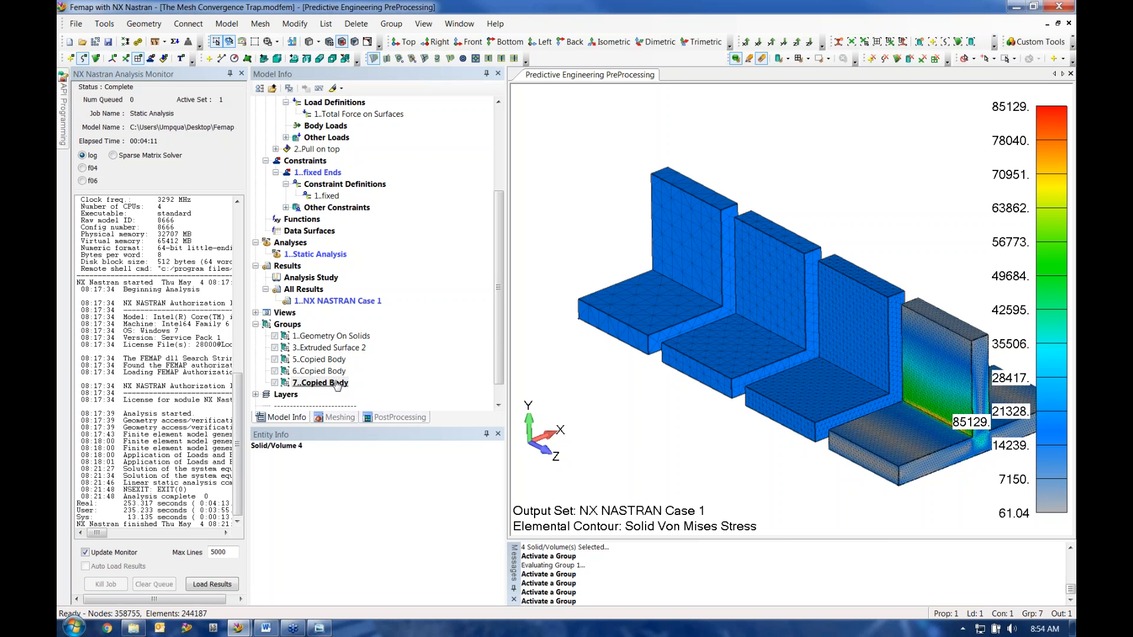
scroll(916, 397, "up", 5)
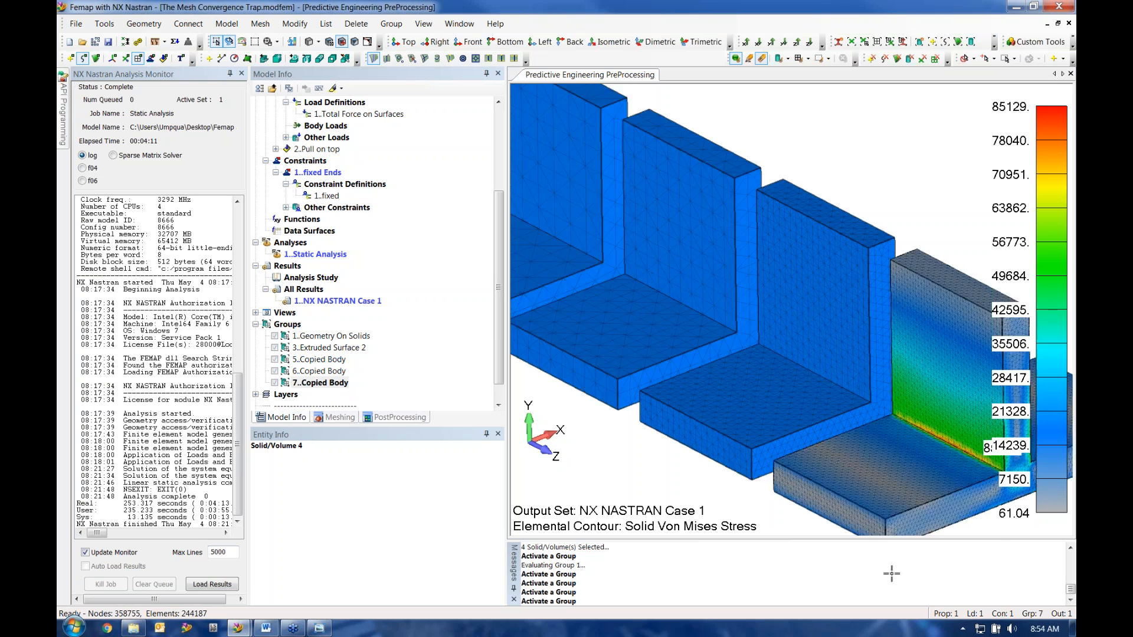
middle_click_drag(824, 388, 664, 399)
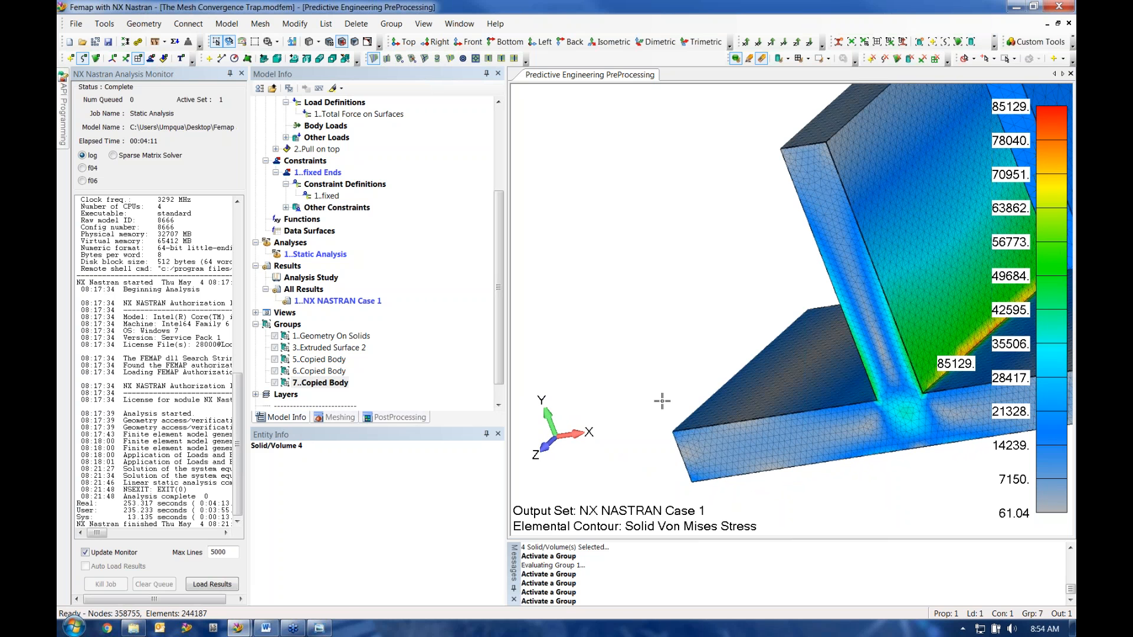
Check the meshing topics in the Weld Modeling and Analysis document and return to The Mesh Convergence Trap model, viewing all its bodies
left_click(265, 631)
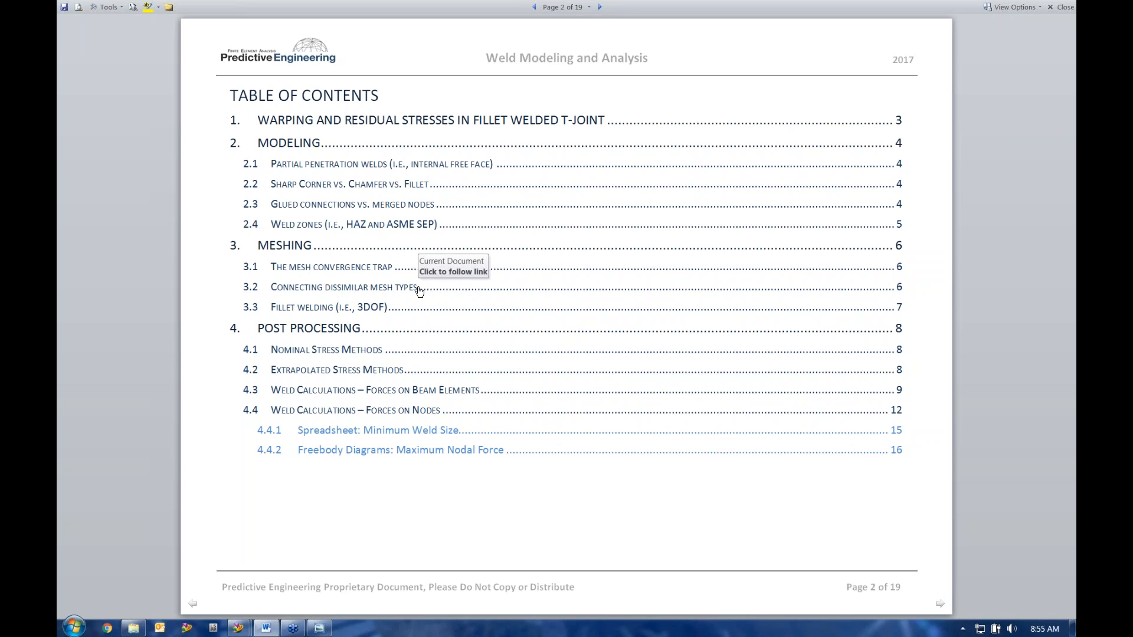
mouse_move(239, 630)
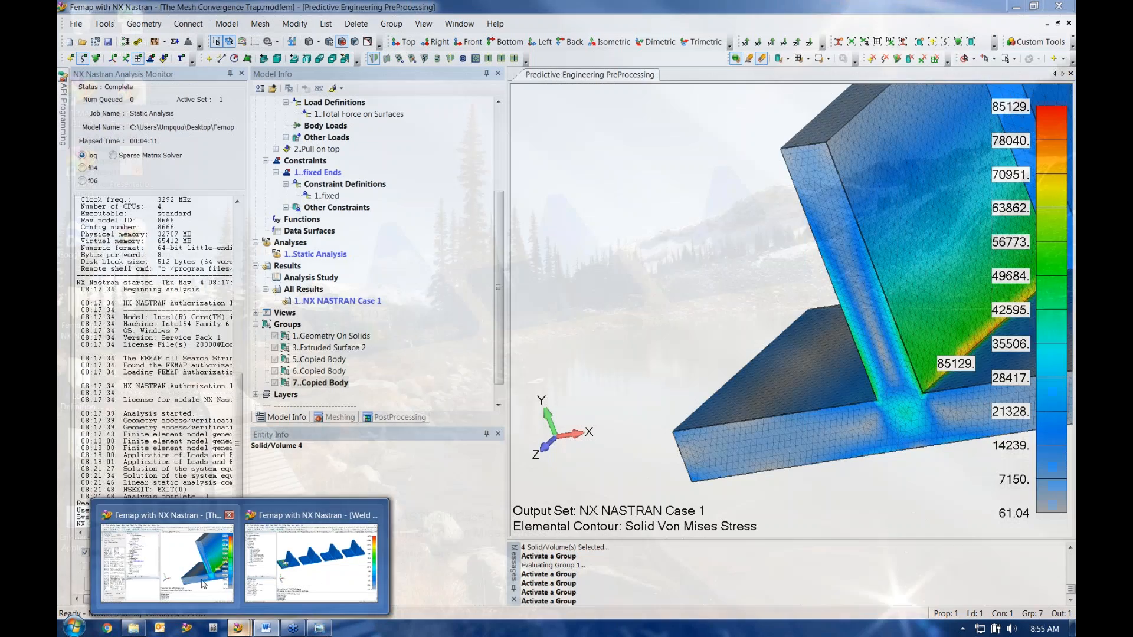
left_click(167, 565)
middle_click_drag(844, 400, 973, 398)
scroll(911, 416, "down", 3)
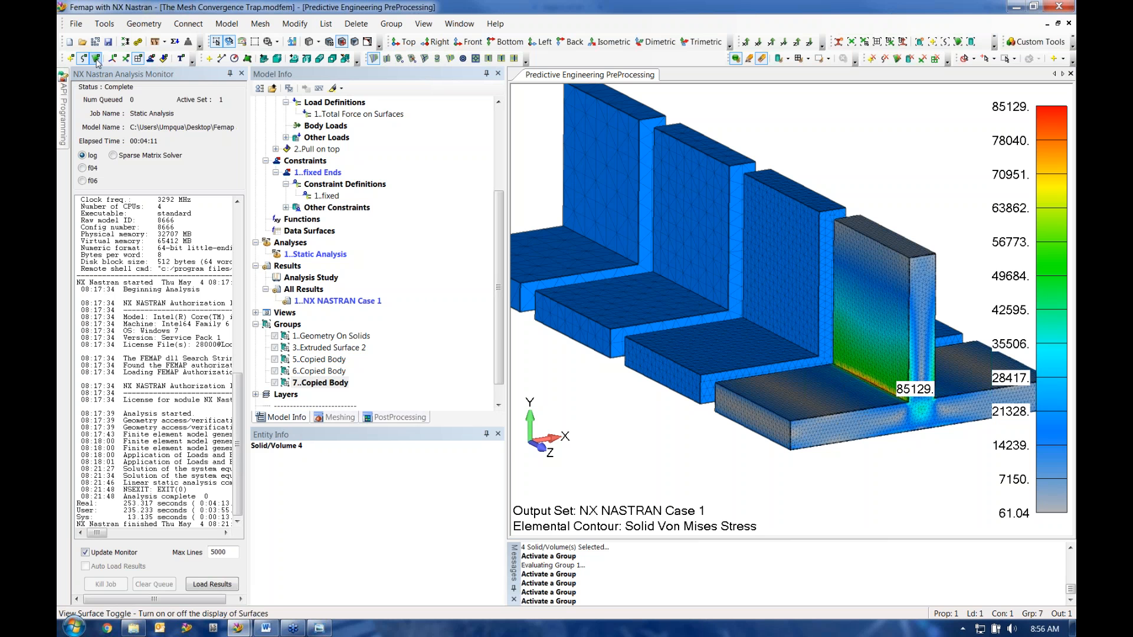
Open the Connecting Dissimilar Mesh Types - I BEAM model from the seminar's Models > Meshing folder
left_click(82, 44)
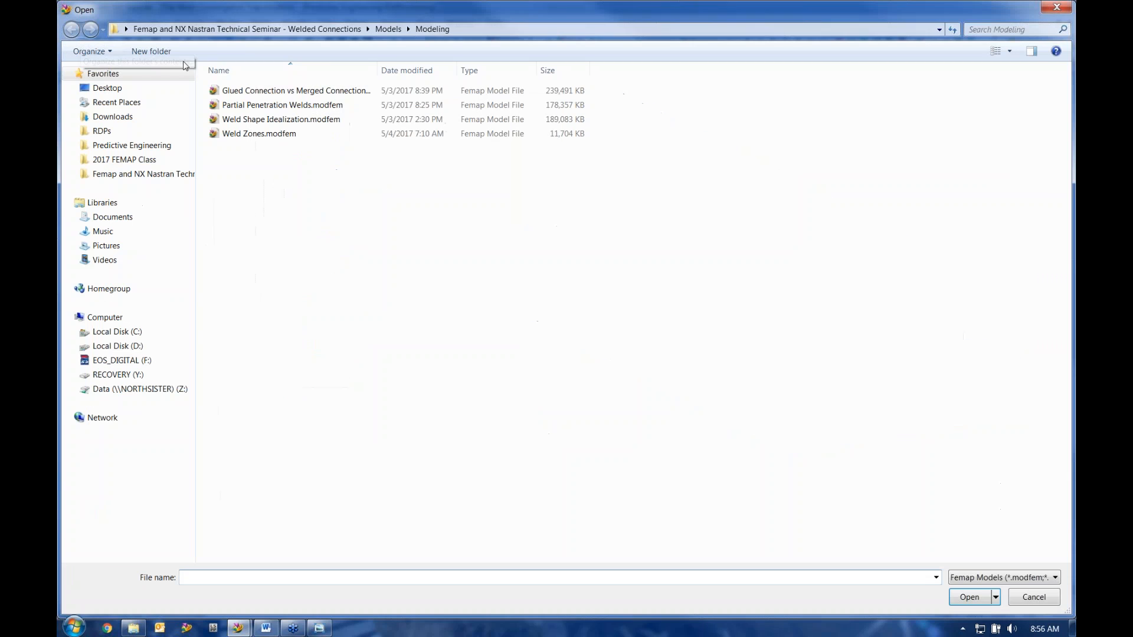
left_click(388, 29)
double_click(247, 91)
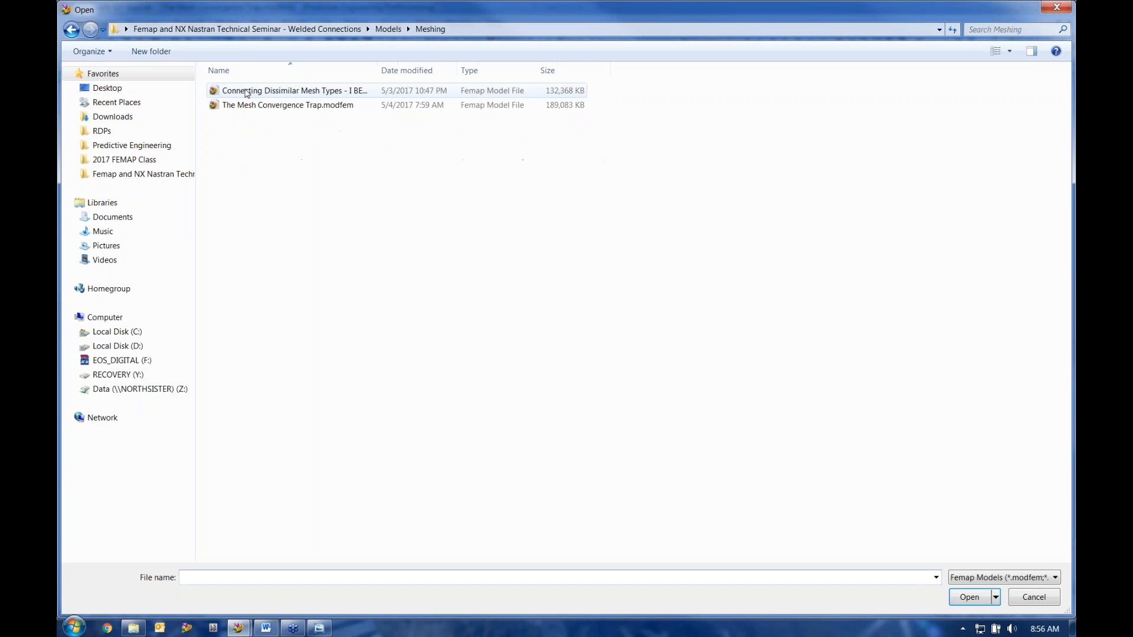
double_click(251, 91)
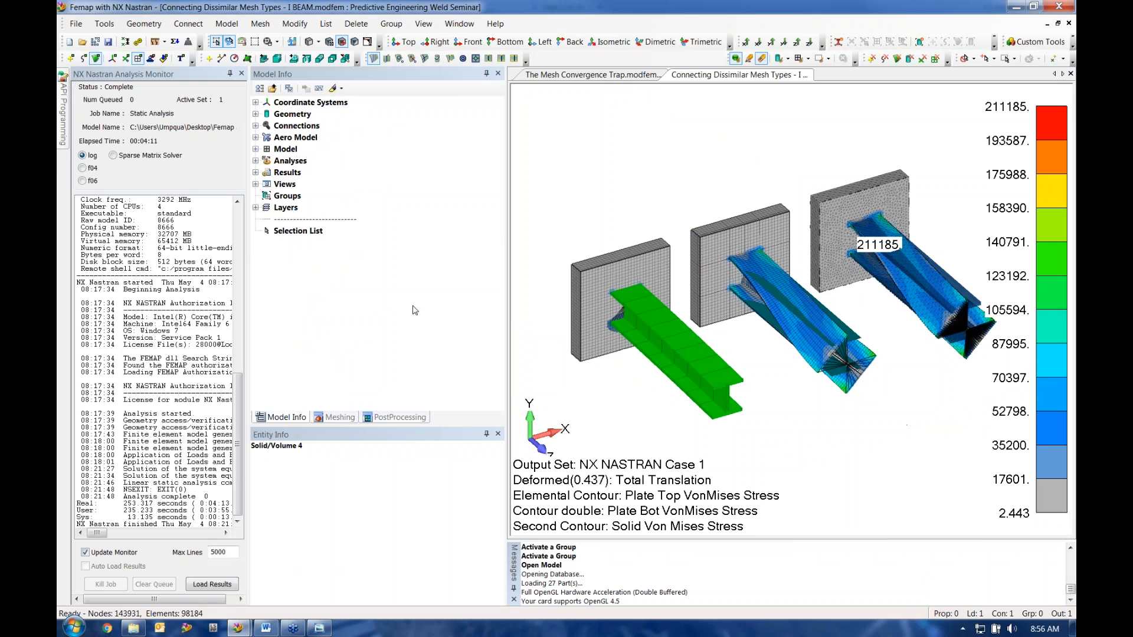
Remove the deformed and contour display from the I-beam model and turn off its Thickness/Cross Section display
left_click(399, 418)
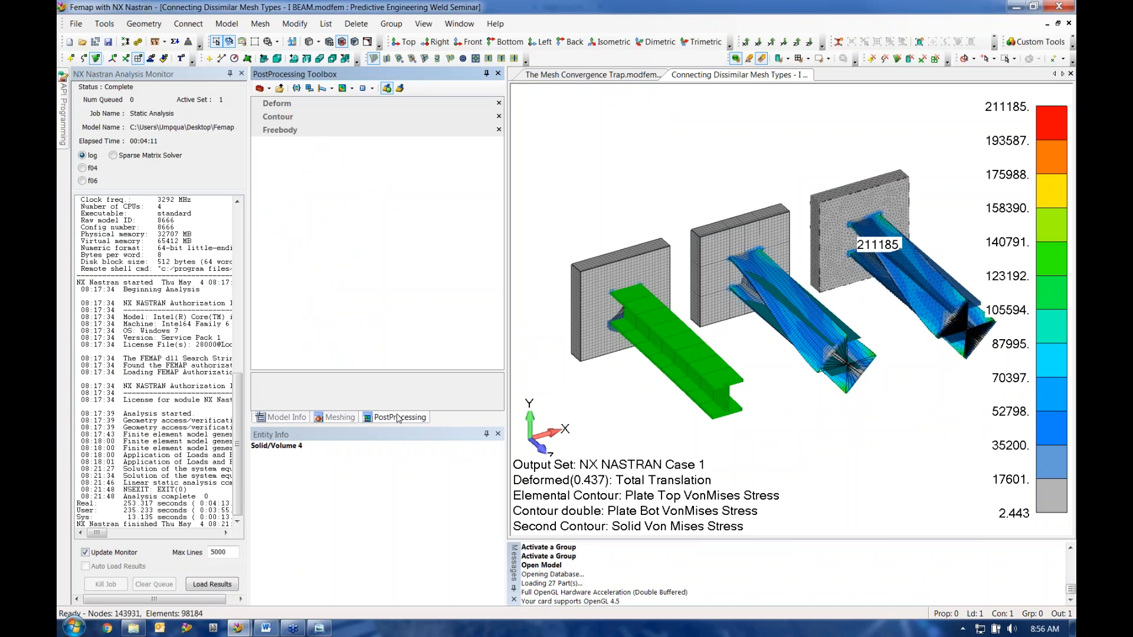
left_click(308, 90)
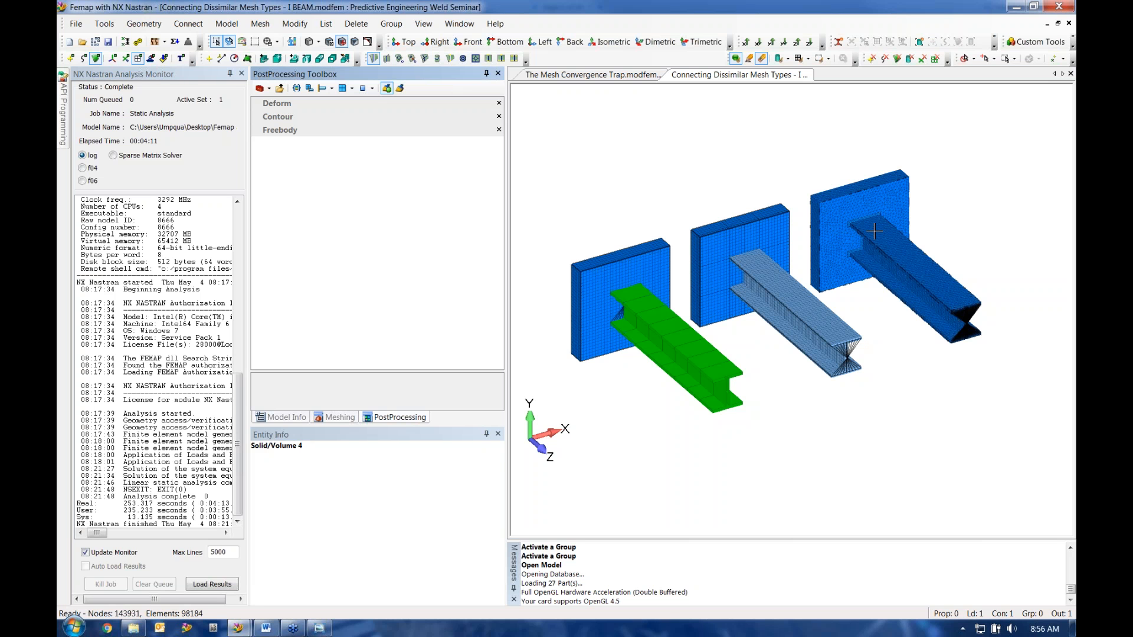
scroll(765, 207, "up", 3)
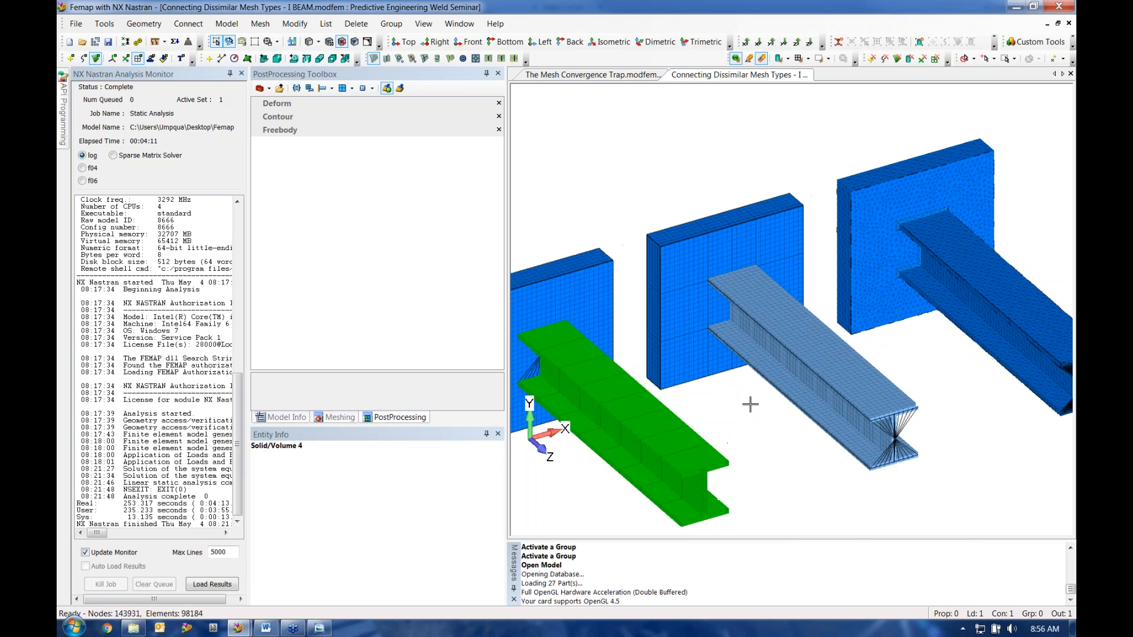
scroll(750, 404, "up", 4)
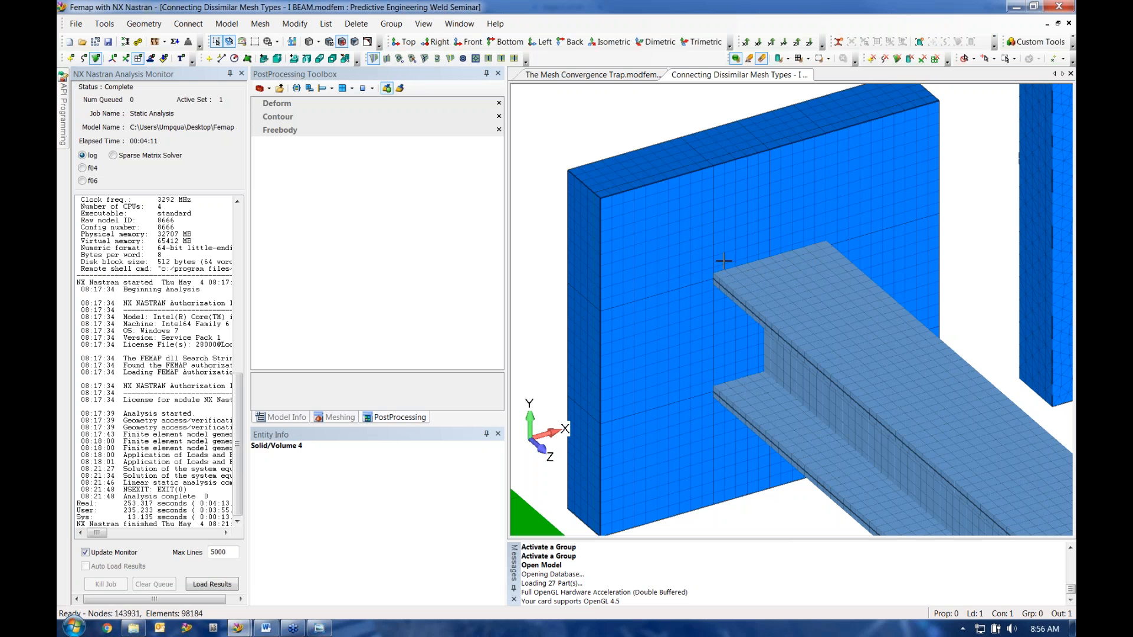
scroll(889, 476, "down", 3)
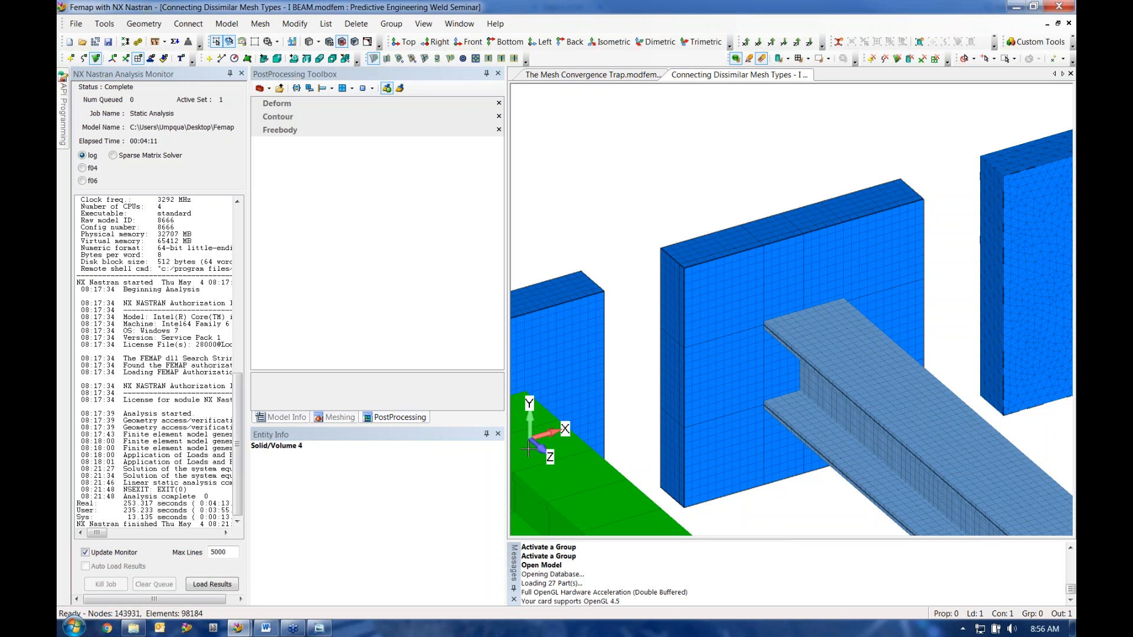
scroll(810, 322, "up", 5)
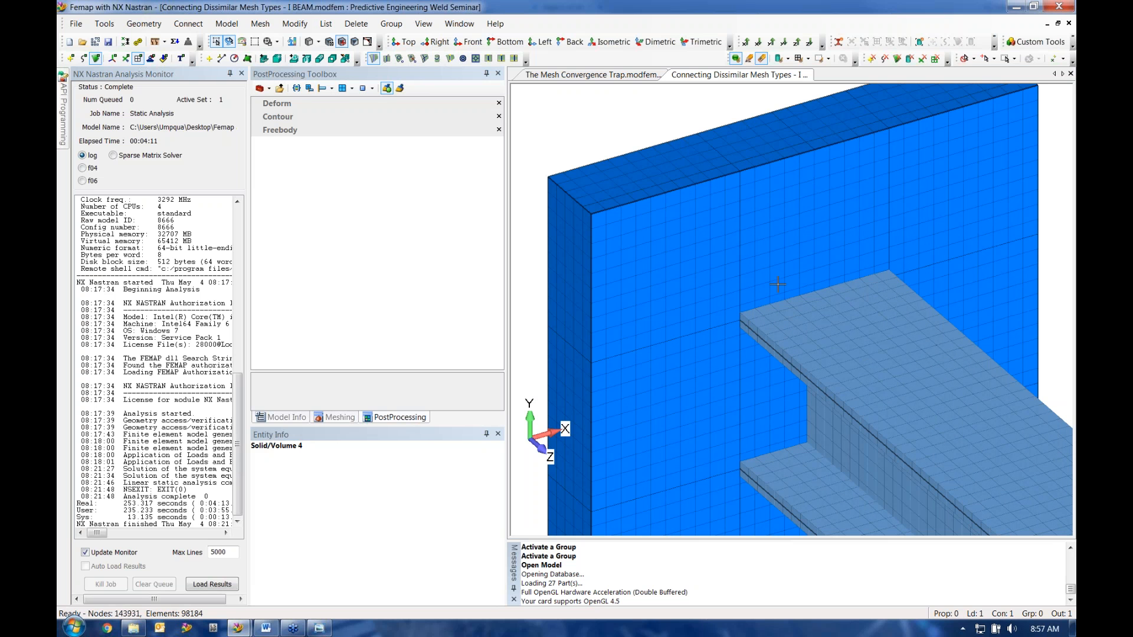
left_click(312, 42)
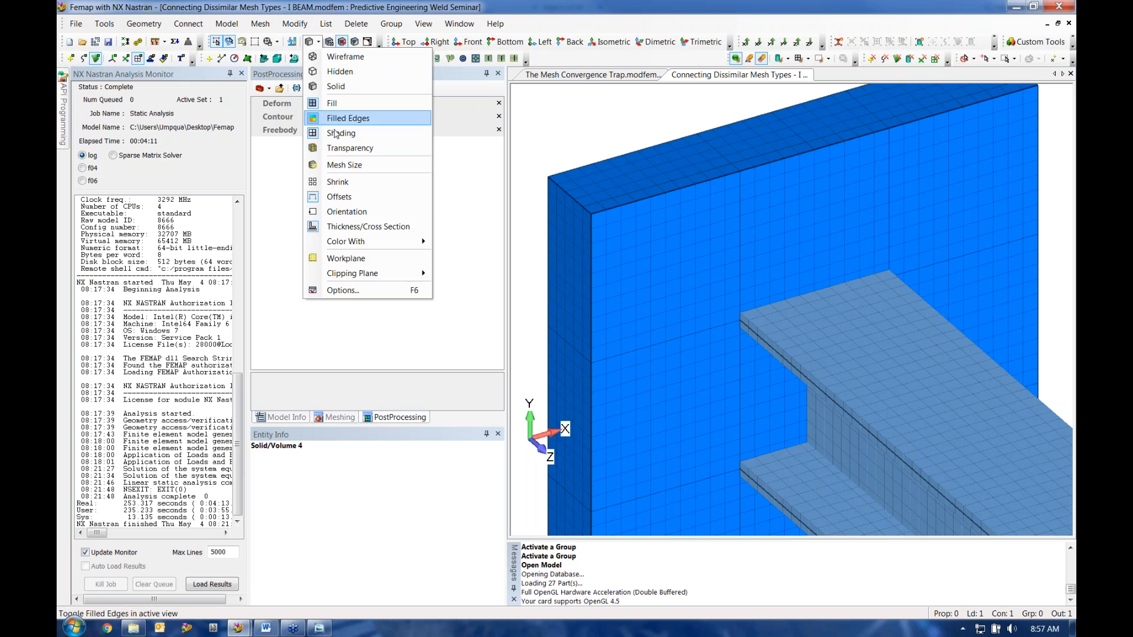
left_click(353, 226)
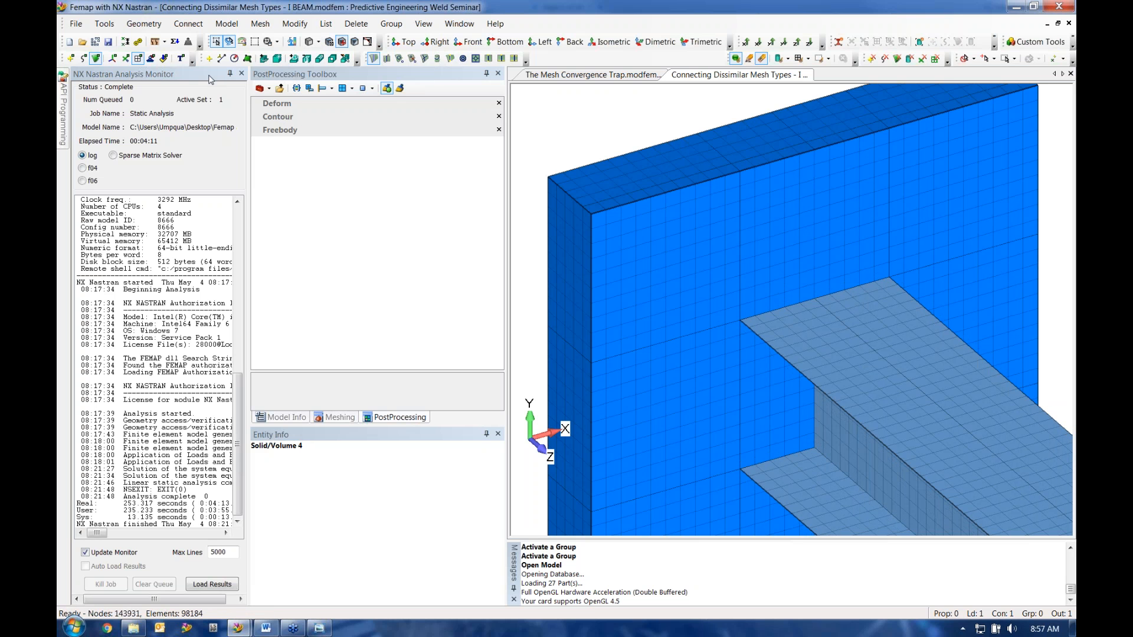
Hide the mesh, examine the sliced plate geometry where the middle I-beam's flanges and web meet it, and show the mesh again
left_click(138, 58)
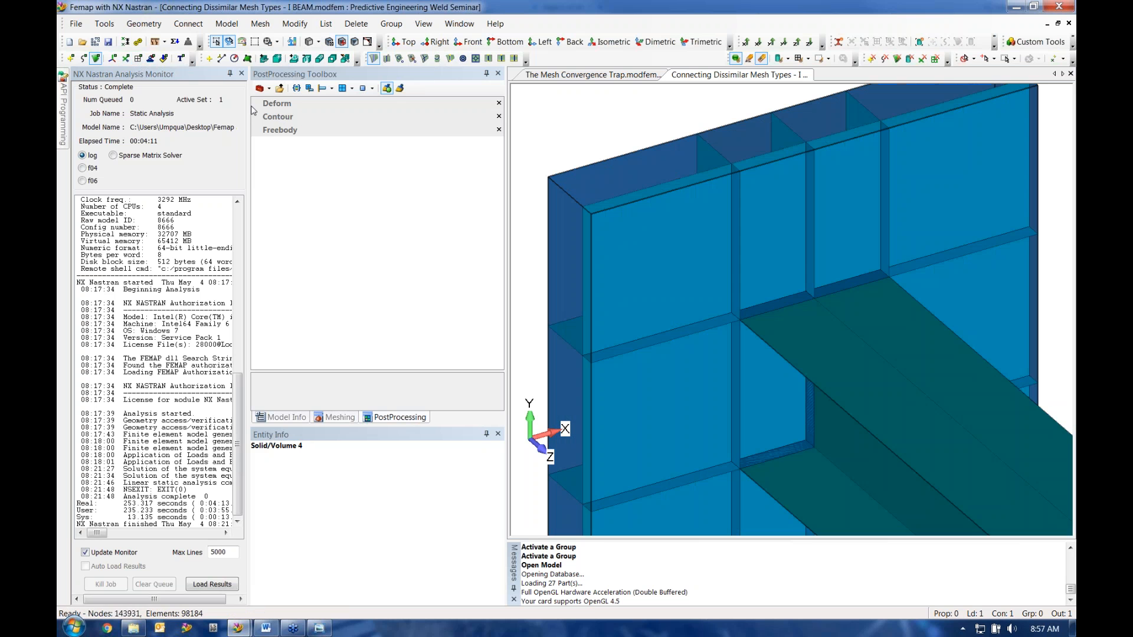
middle_click_drag(786, 347, 751, 306)
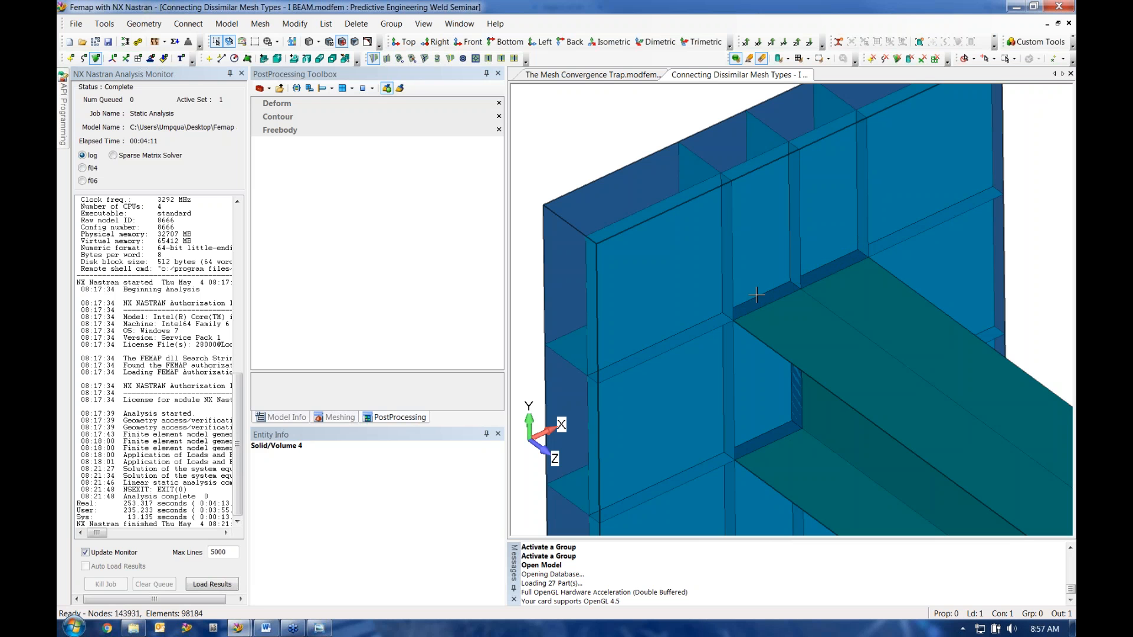
scroll(797, 292, "down", 2)
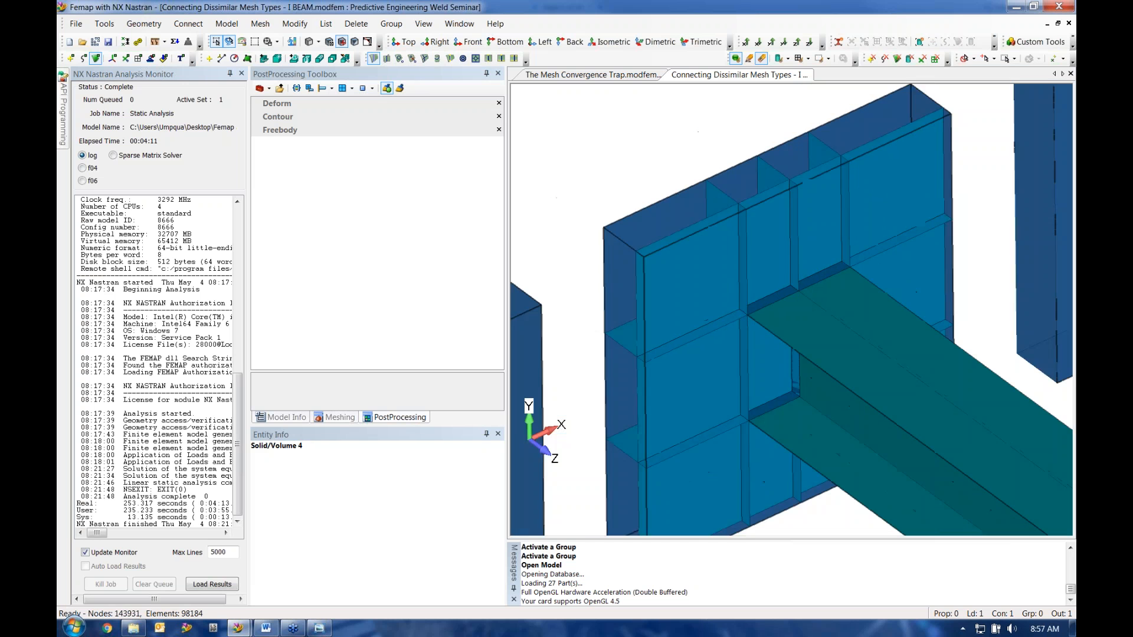
scroll(774, 271, "up", 2)
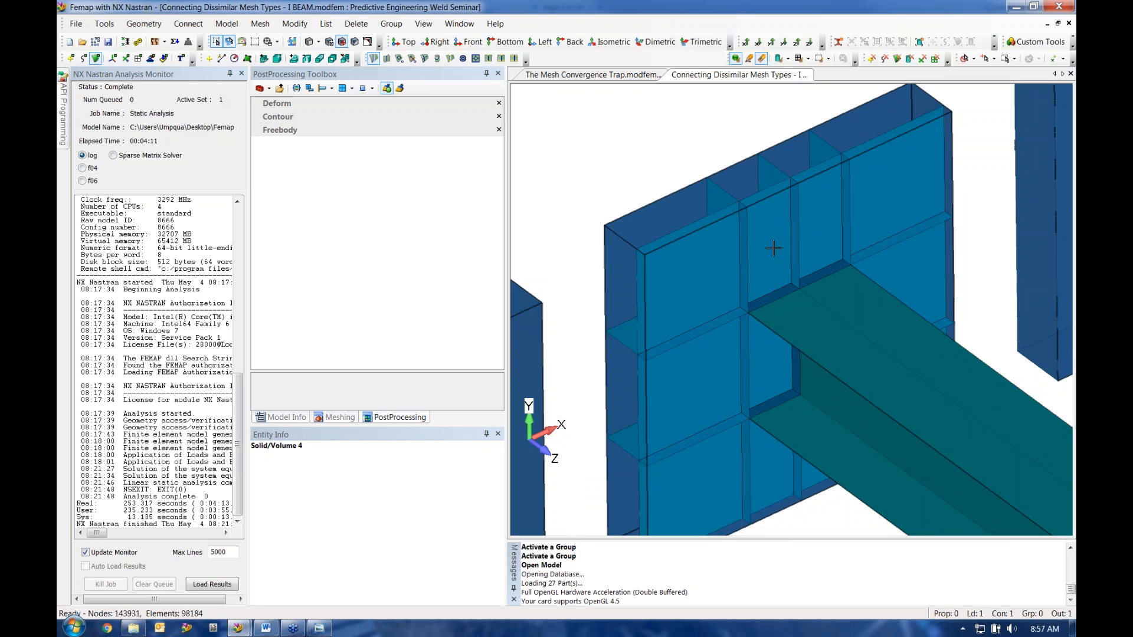
scroll(743, 288, "down", 3)
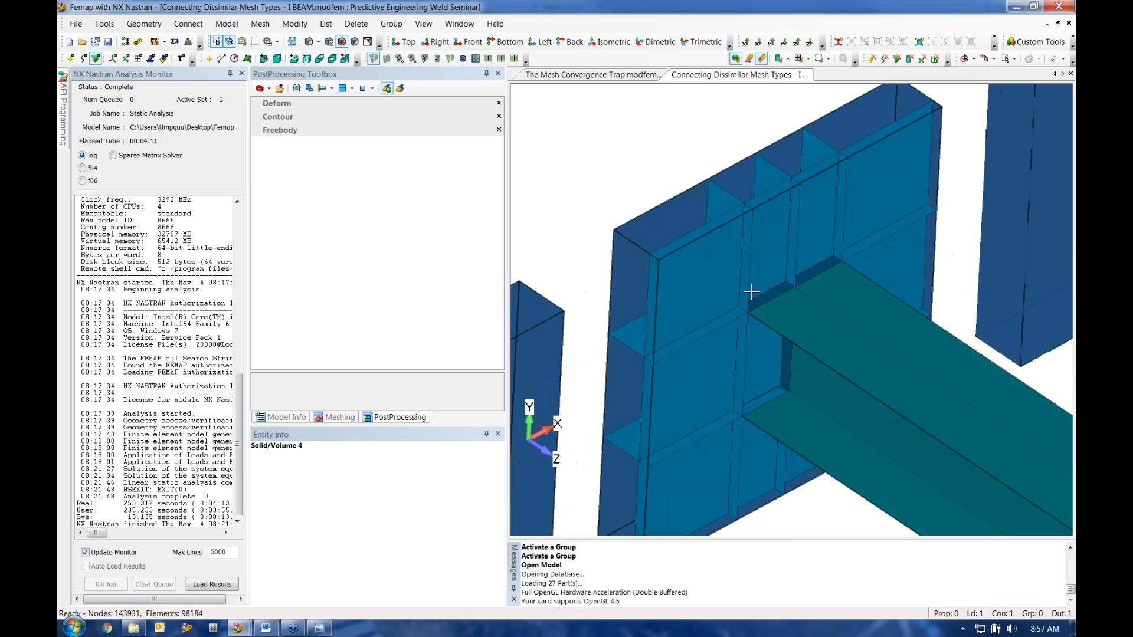
scroll(770, 292, "up", 3)
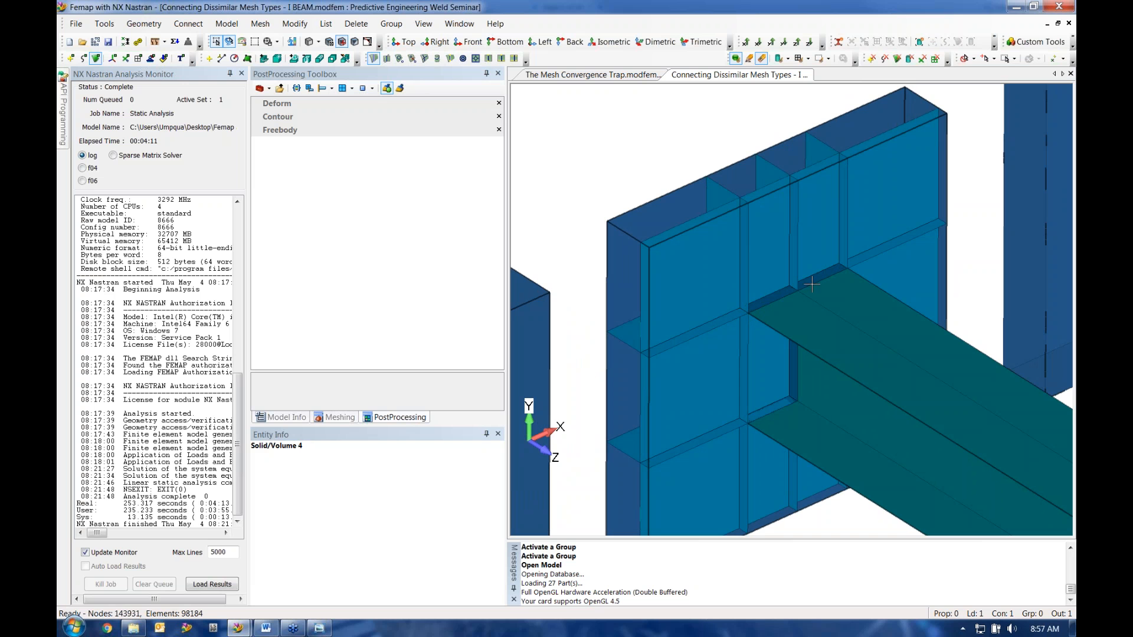
scroll(846, 448, "up", 2)
scroll(819, 352, "up", 3)
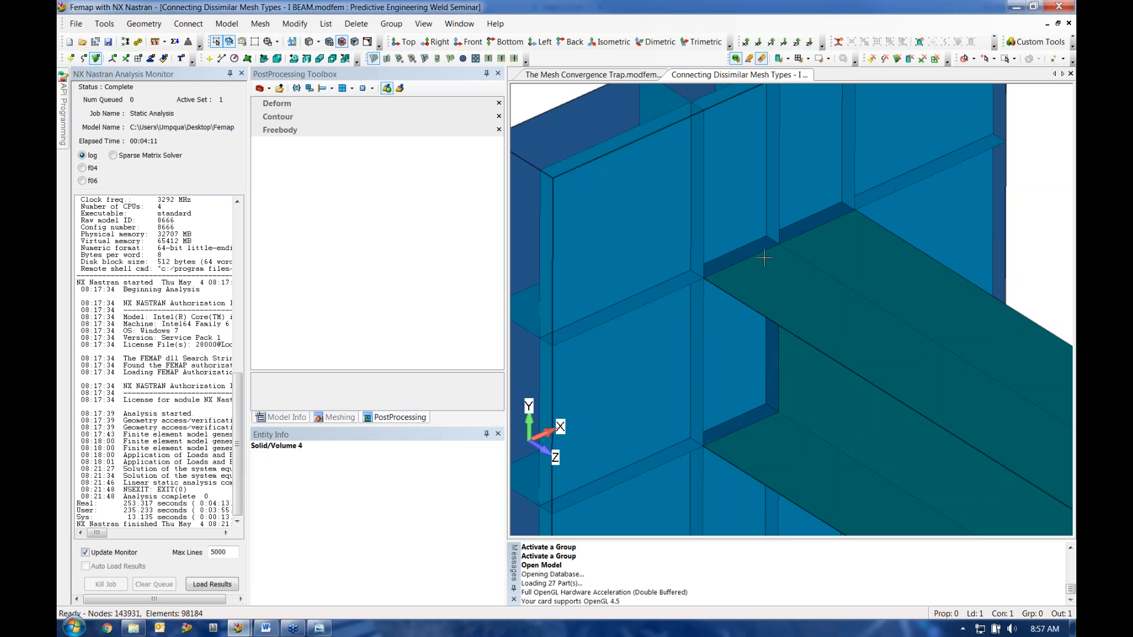
scroll(847, 375, "down", 2)
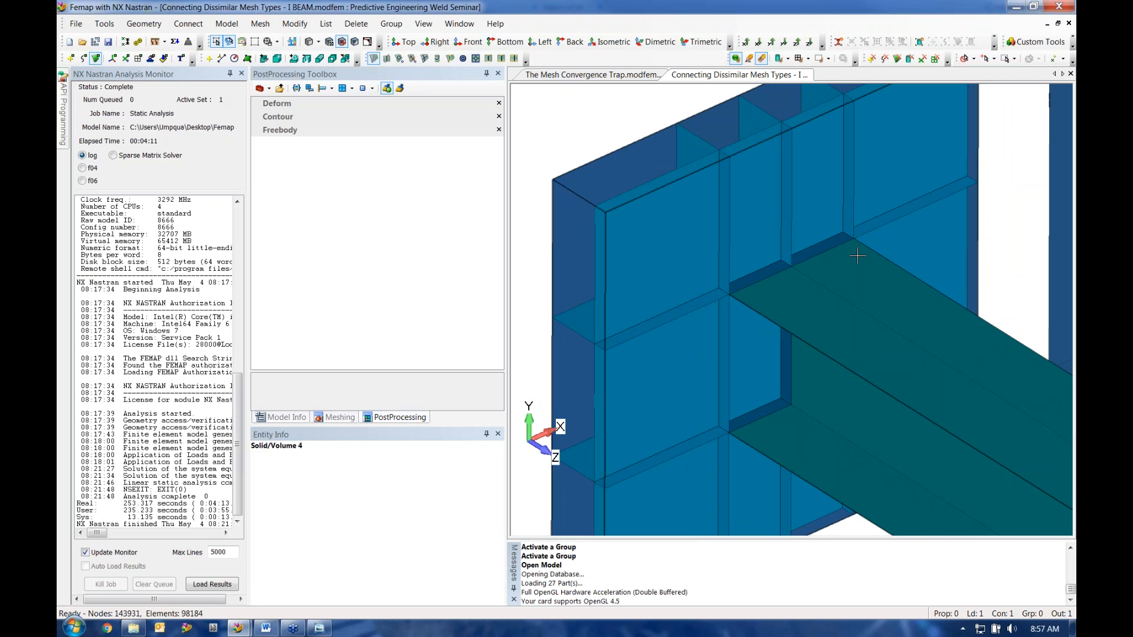
middle_click_drag(882, 289, 778, 268, "ctrl")
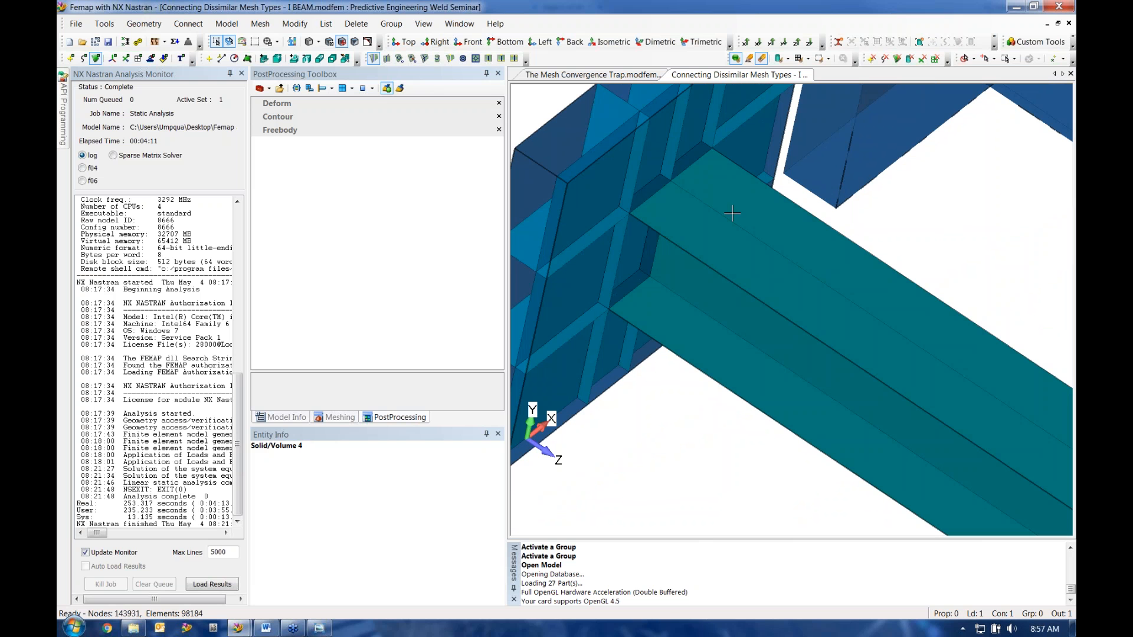
left_click(138, 58)
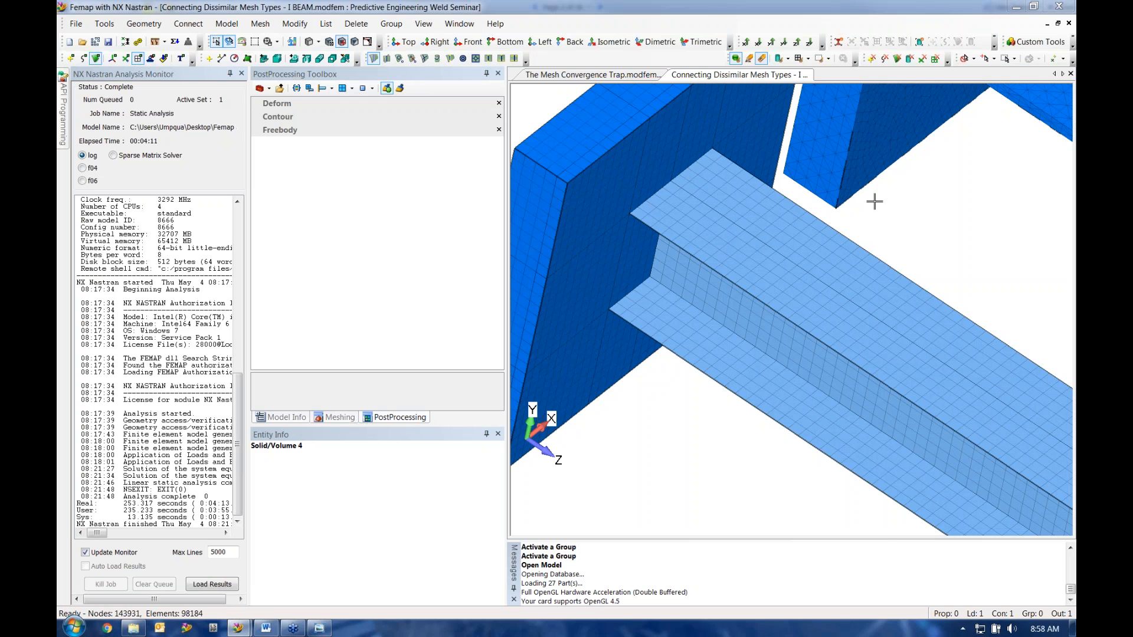
Sketch a temporary red diagram of a gridded mesh and its adjoining connection beside the middle I-beam, and clear the markup
mouse_move(874, 205)
left_mouse_down()
mouse_move(954, 205)
mouse_move(960, 246)
mouse_move(892, 248)
left_mouse_up()
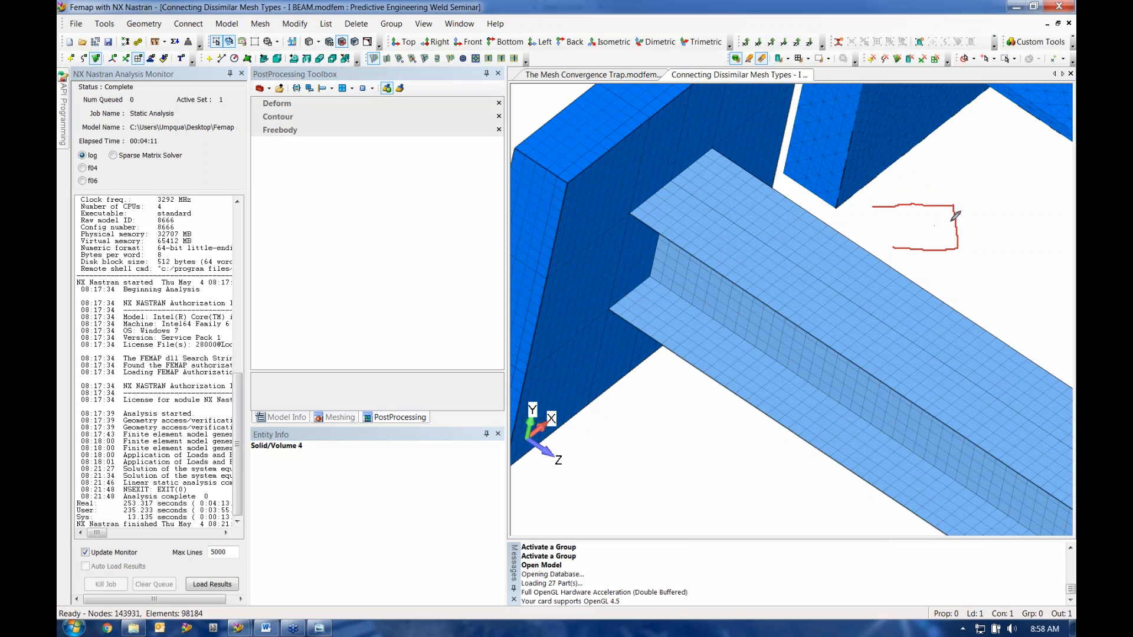
left_click_drag(954, 225, 877, 227)
mouse_move(934, 205)
left_mouse_down()
mouse_move(933, 250)
mouse_move(901, 236)
mouse_move(901, 248)
left_mouse_up()
mouse_move(996, 225)
left_mouse_down()
mouse_move(1069, 227)
mouse_move(1063, 260)
left_mouse_up()
mouse_move(994, 205)
left_mouse_down()
mouse_move(1008, 207)
mouse_move(1010, 248)
left_mouse_up()
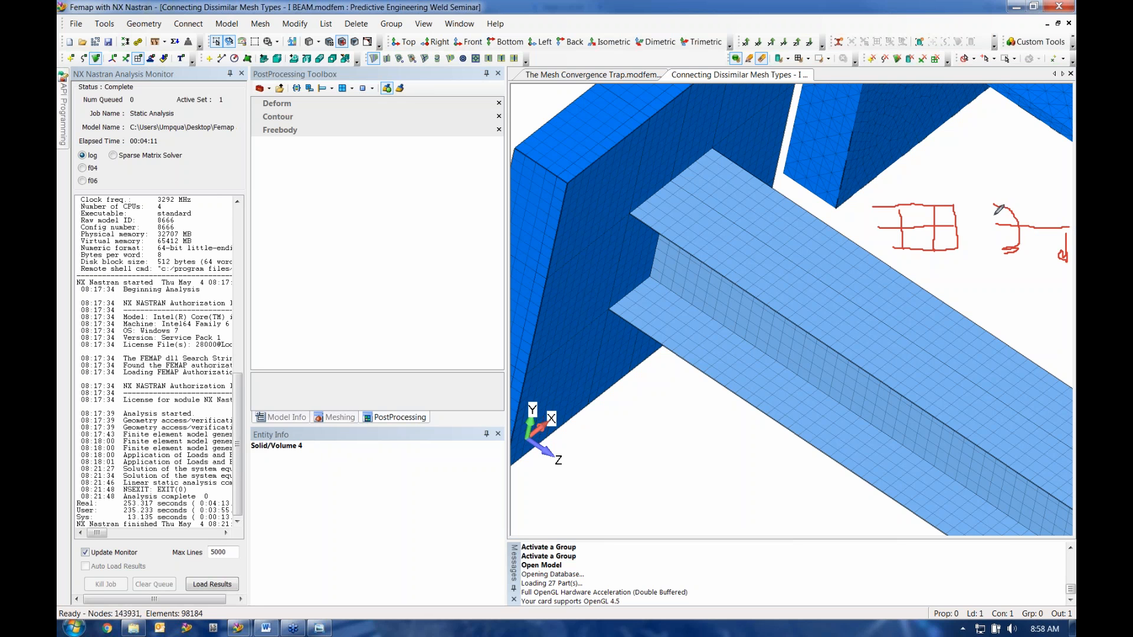
left_click_drag(995, 208, 995, 247)
left_click_drag(957, 205, 958, 249)
mouse_move(996, 202)
left_mouse_down()
mouse_move(978, 205)
mouse_move(991, 250)
mouse_move(1017, 242)
mouse_move(1012, 201)
mouse_move(1055, 205)
left_mouse_up()
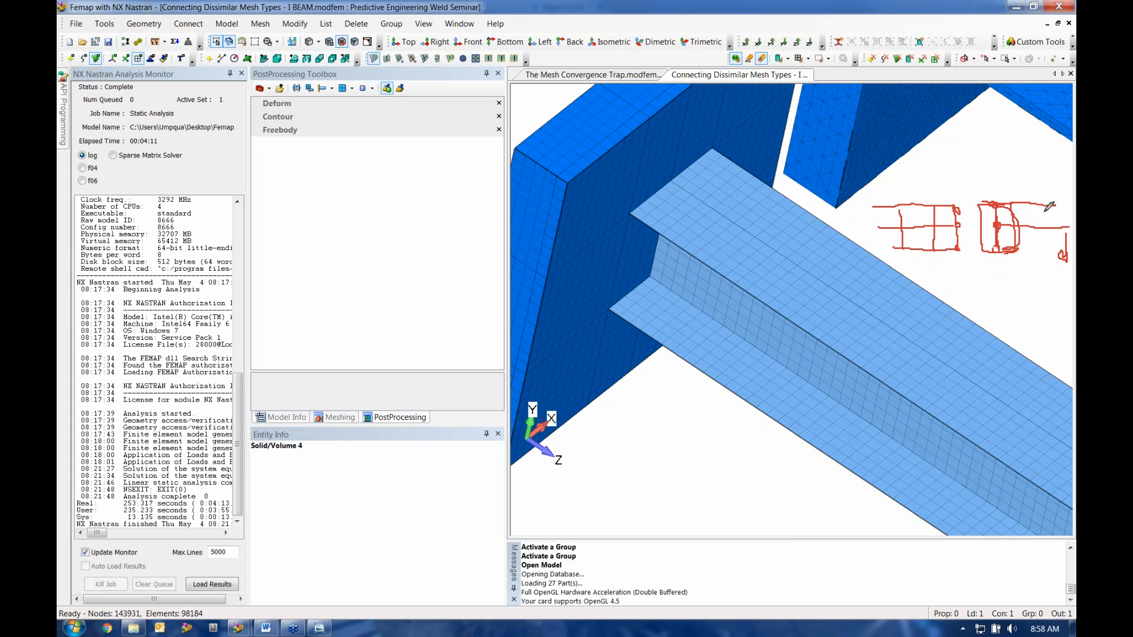
left_click_drag(1023, 247, 1066, 253)
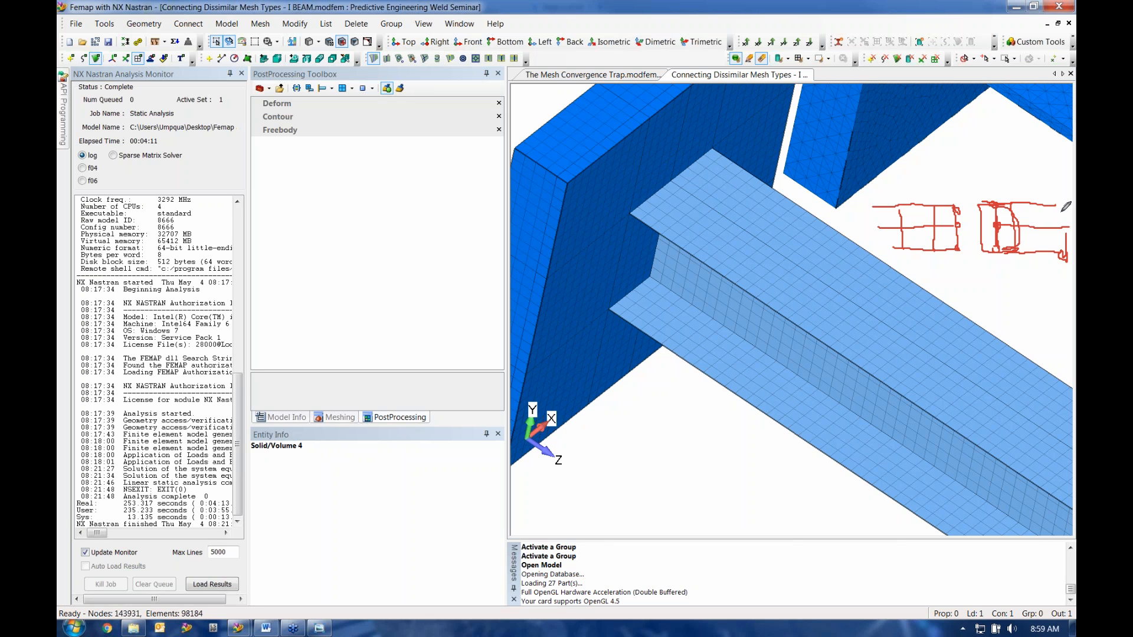
key("Escape")
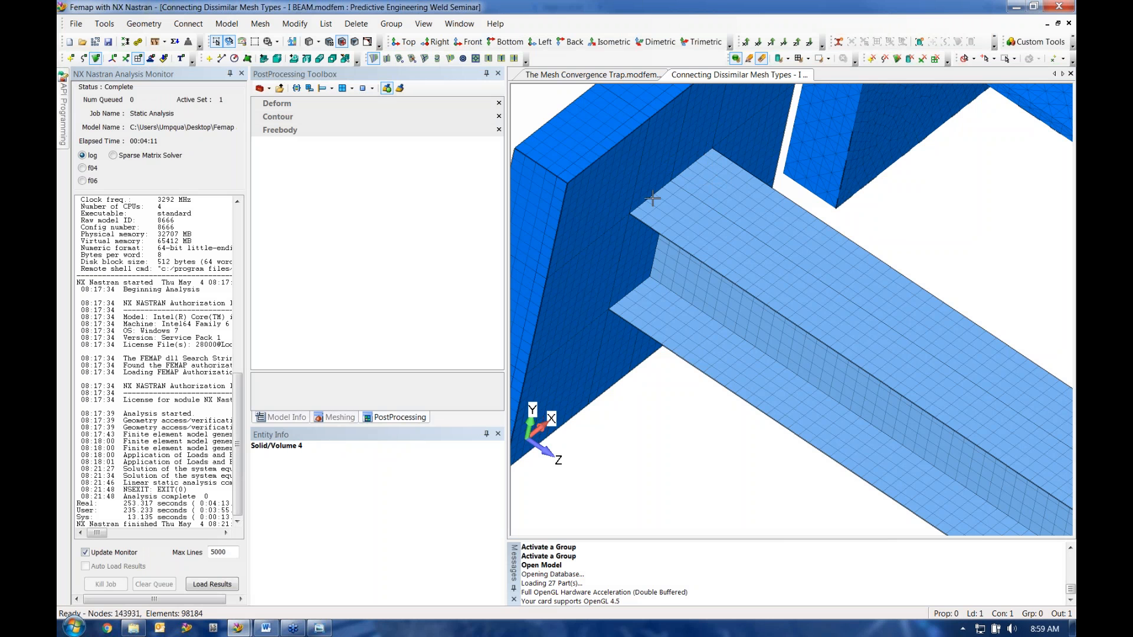
Turn on the Thickness/Cross Section display to inspect the line-element beam attached to the first plate
middle_click_drag(653, 198, 622, 179)
scroll(693, 222, "down", 3)
scroll(690, 232, "down", 2)
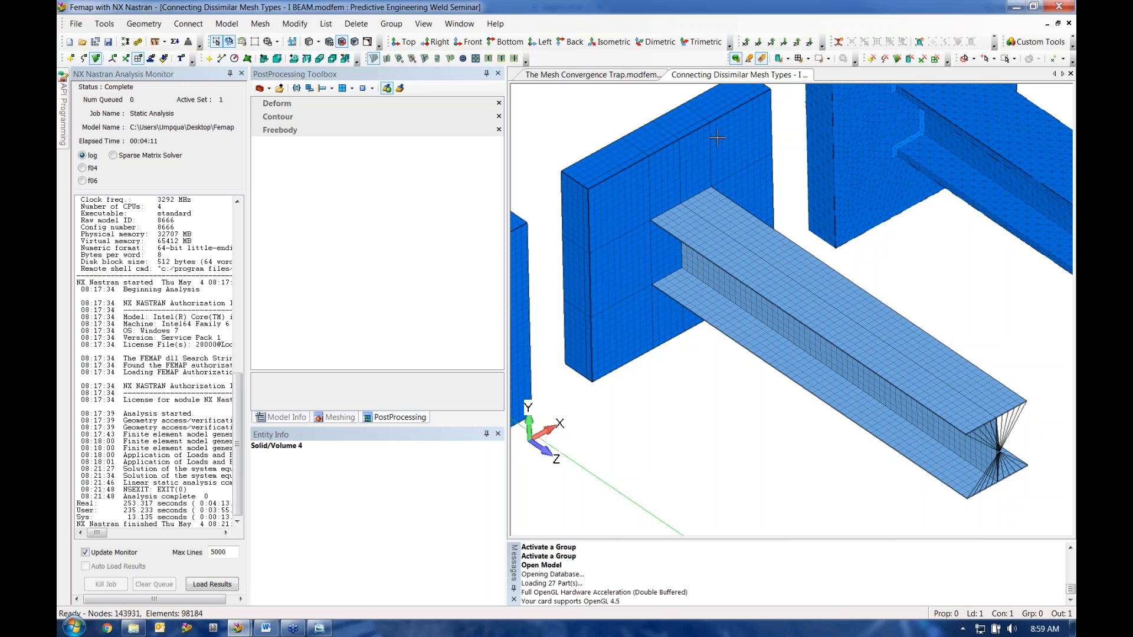
middle_click_drag(657, 215, 659, 192)
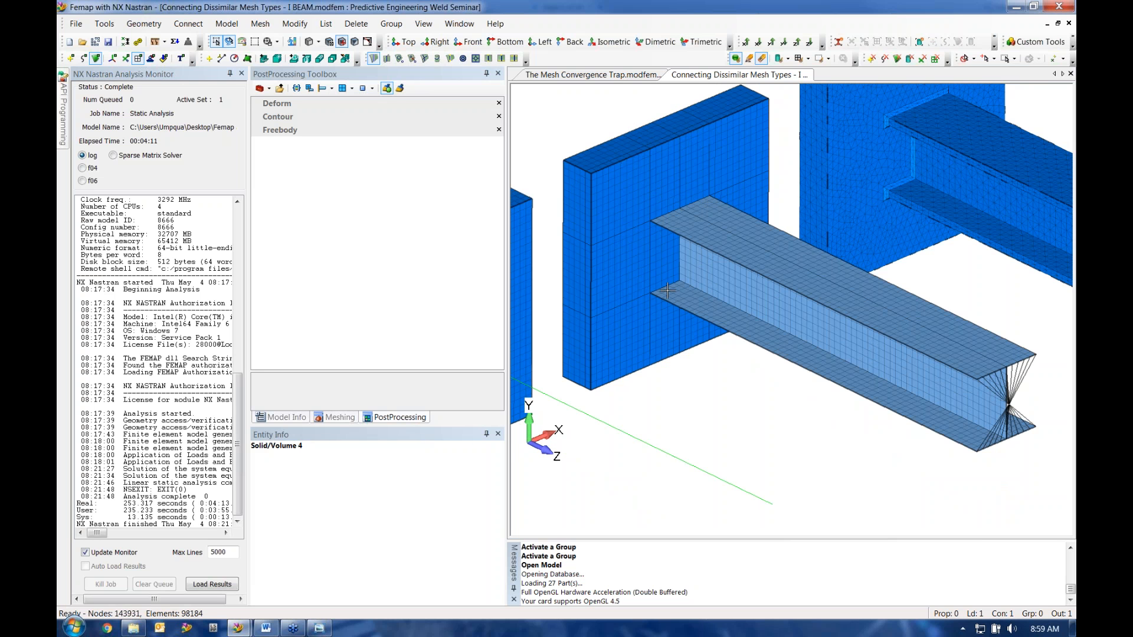
middle_click_drag(614, 330, 788, 275, "ctrl")
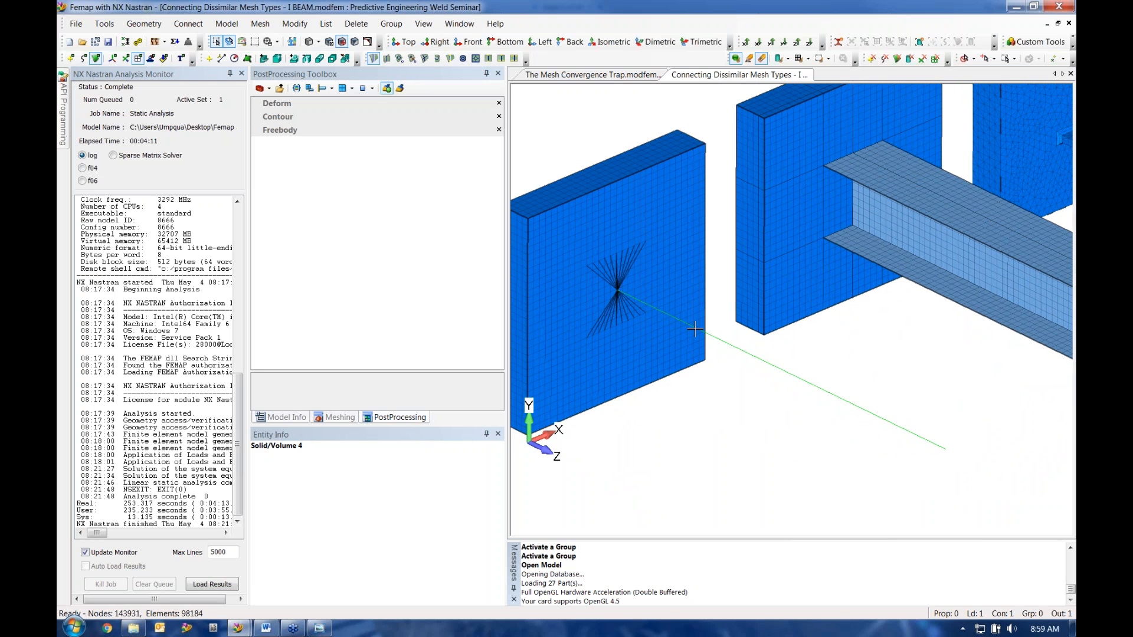
scroll(695, 329, "down", 2)
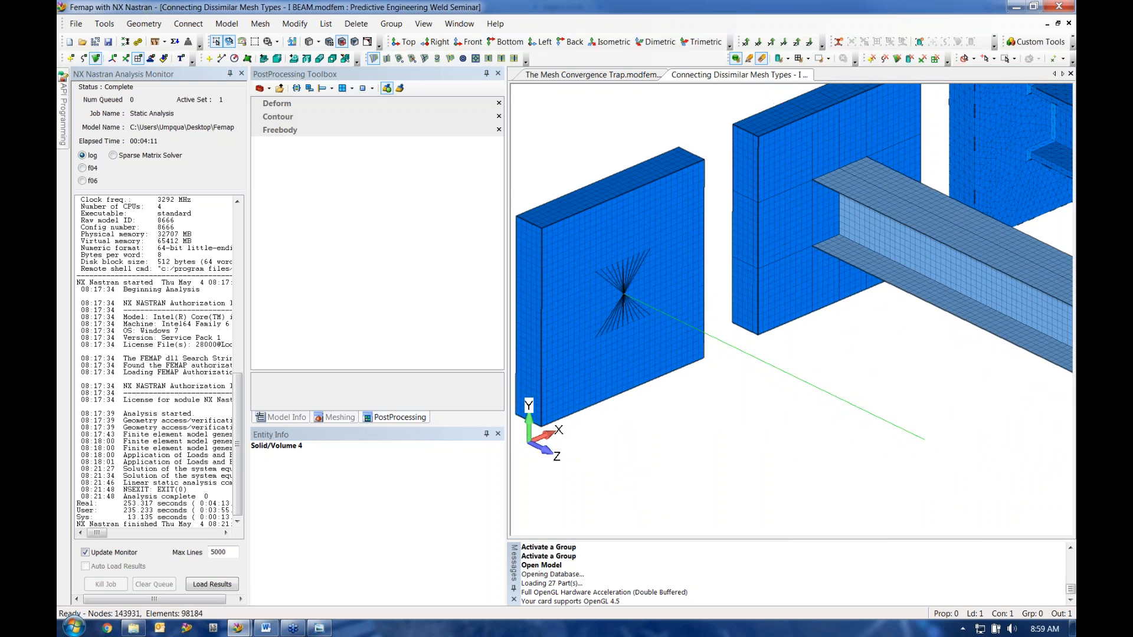
left_click(319, 43)
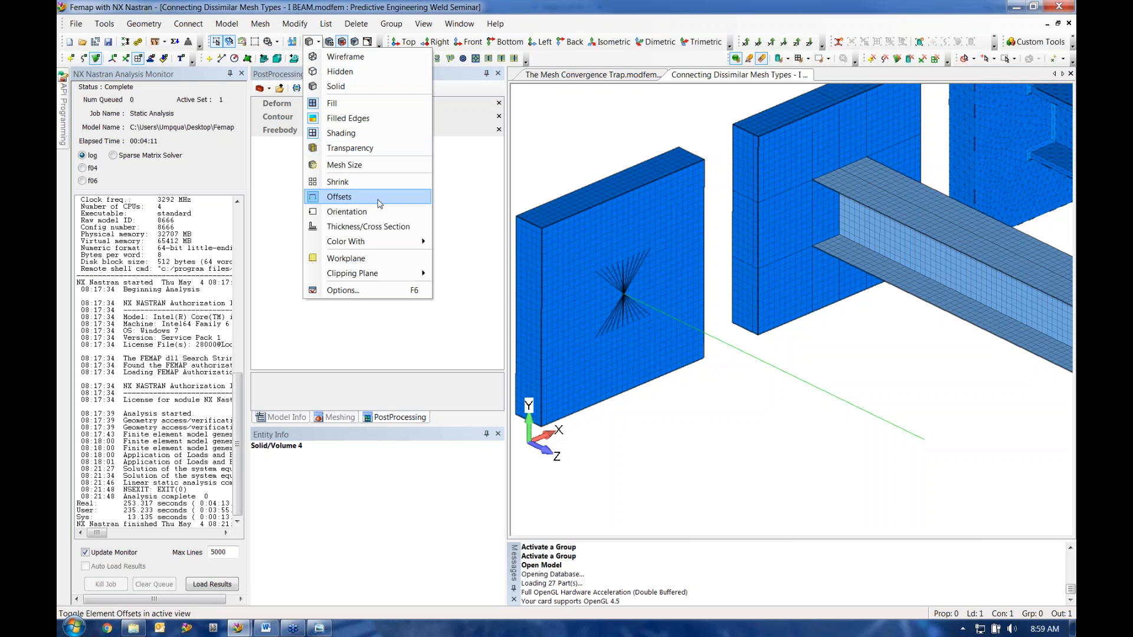
left_click(366, 227)
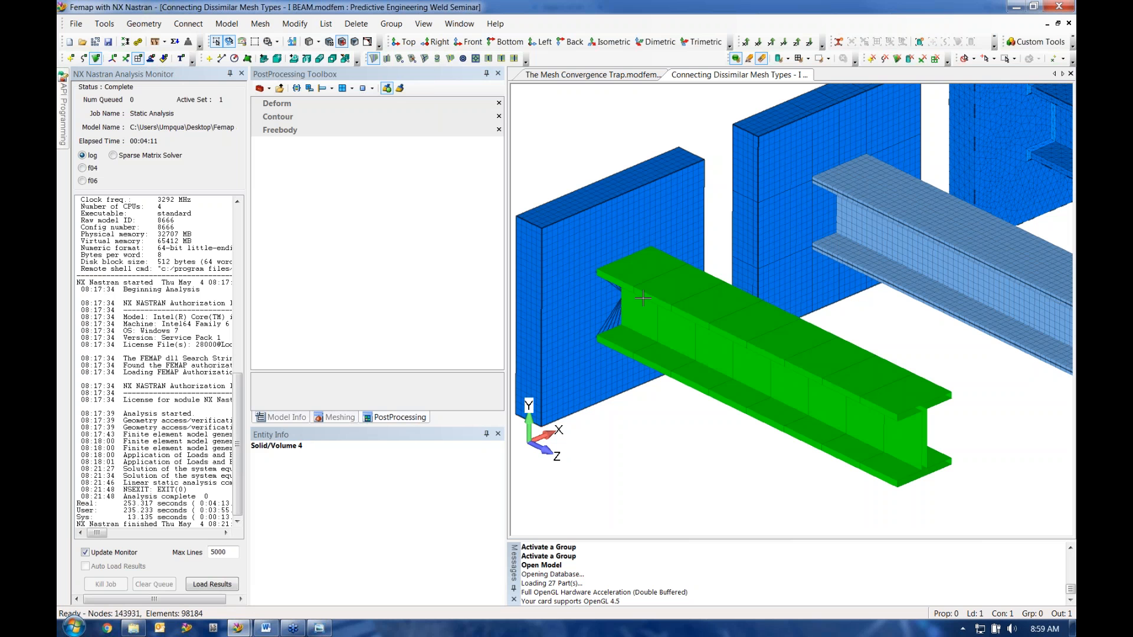
Examine the beam's end at the first plate, turn off the Thickness/Cross Section display, and inspect the rigid element spider
scroll(623, 295, "up", 2)
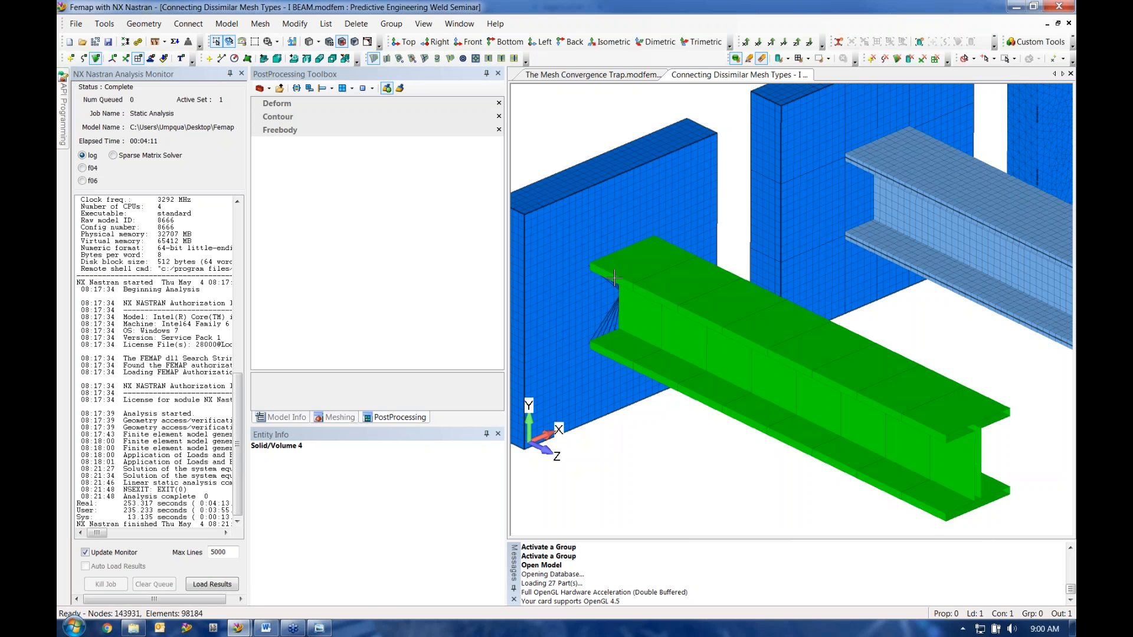
middle_click_drag(632, 302, 631, 295)
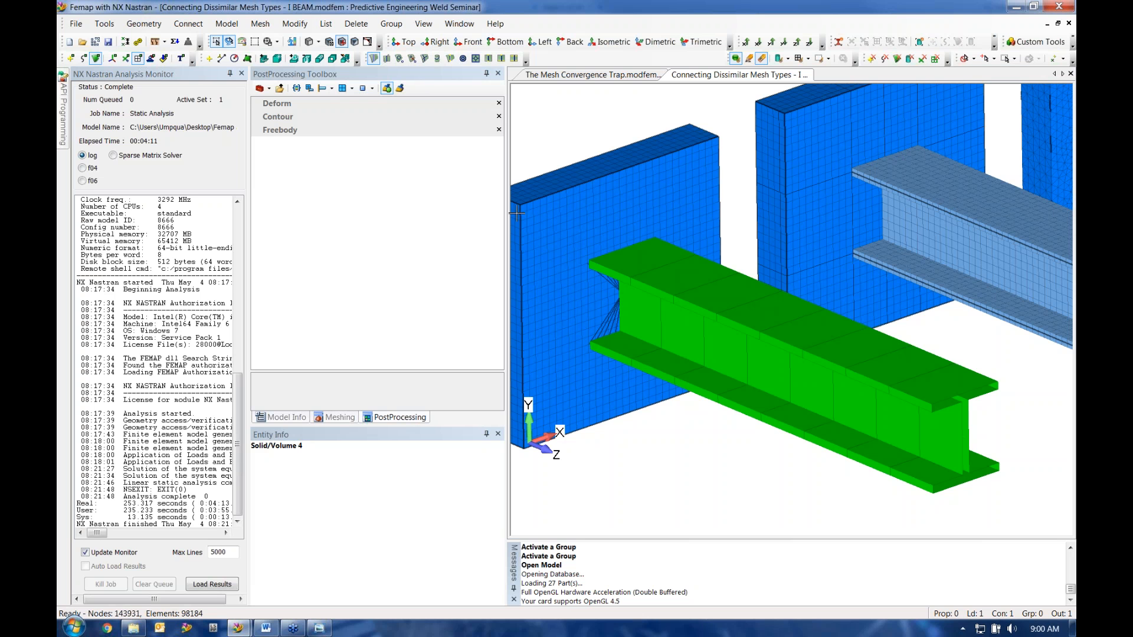
left_click(318, 42)
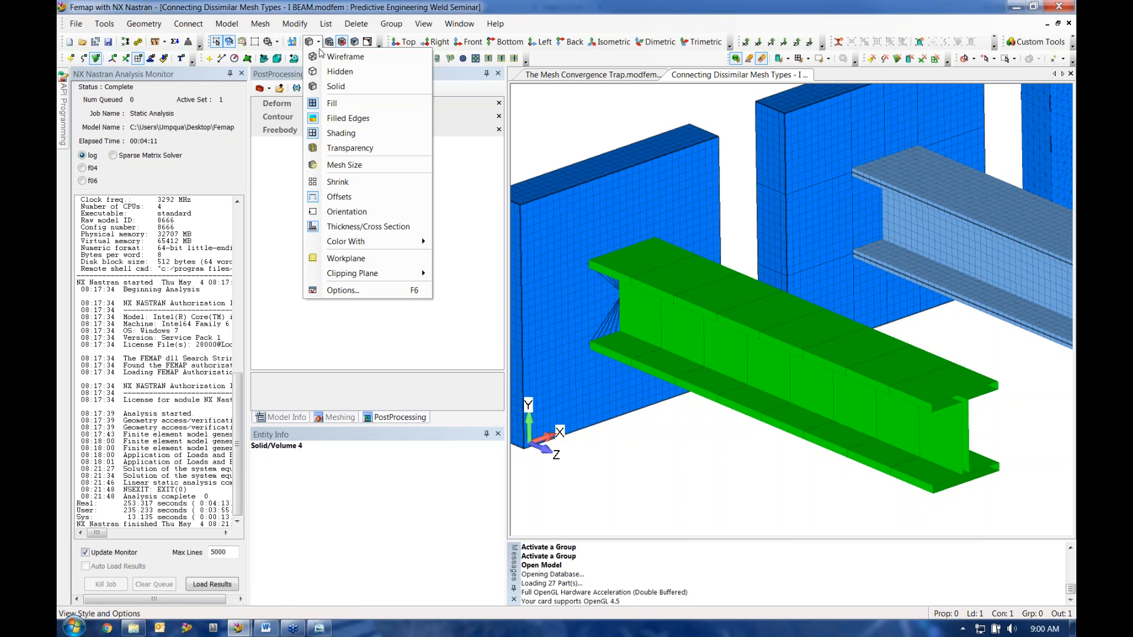
left_click(355, 226)
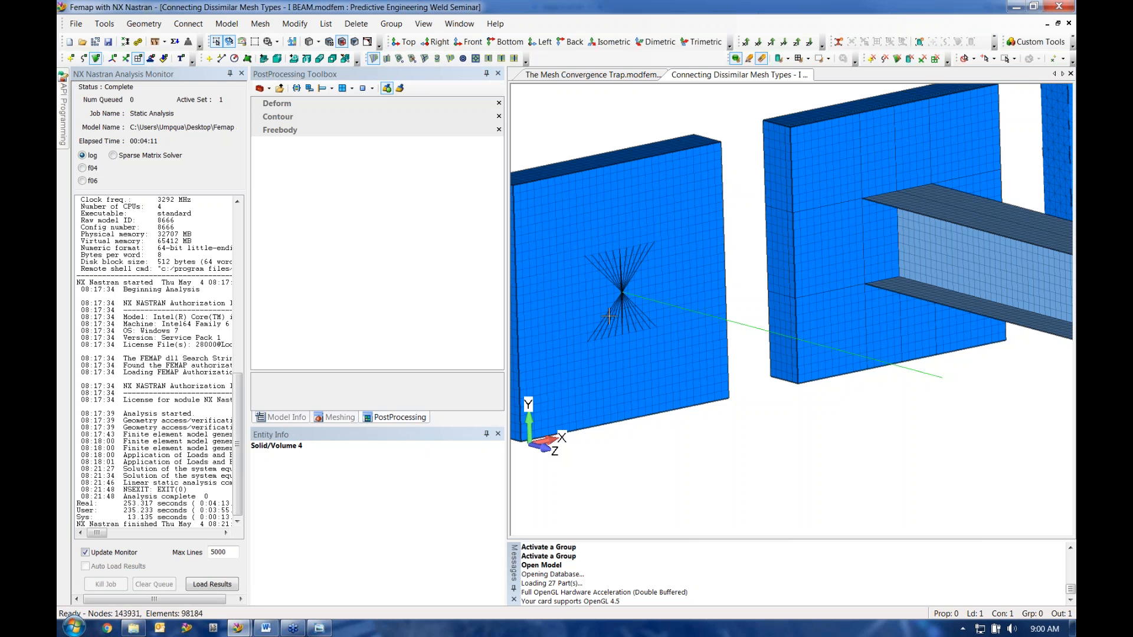
middle_click_drag(610, 317, 602, 291)
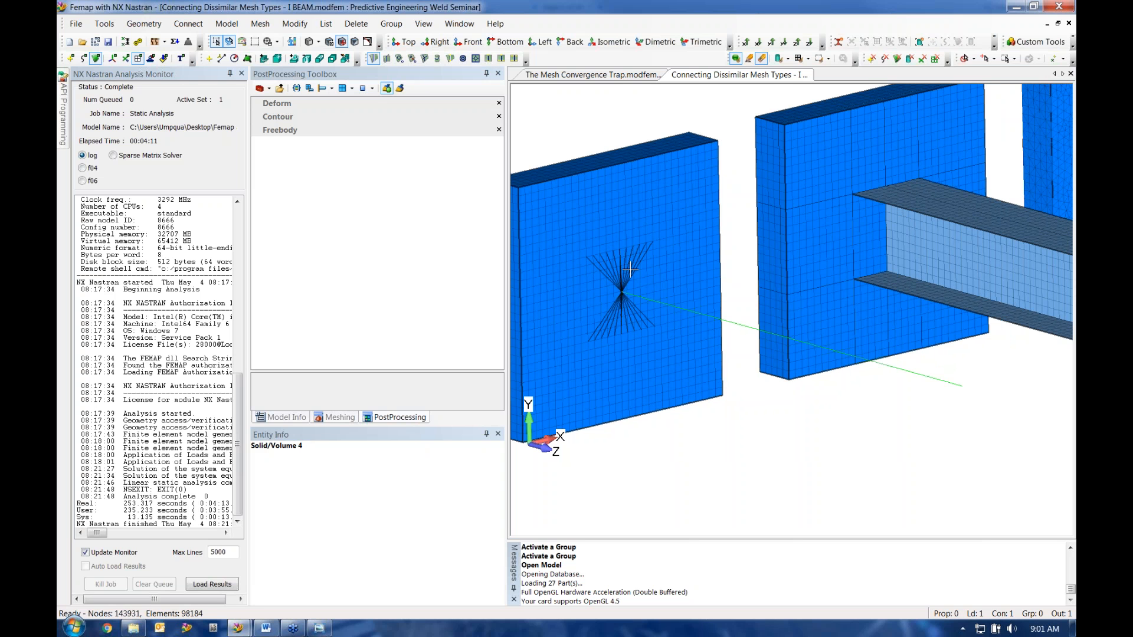
Display the deformed shape and the Von Mises stress contour on all three I-beam models
scroll(630, 269, "down", 5)
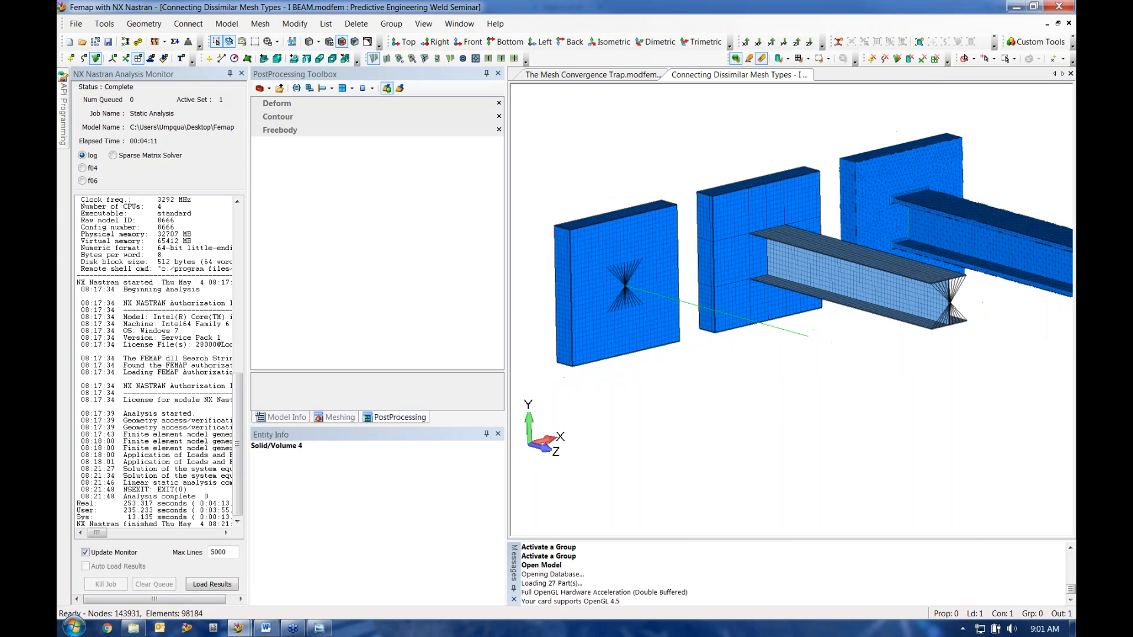
left_click(333, 89)
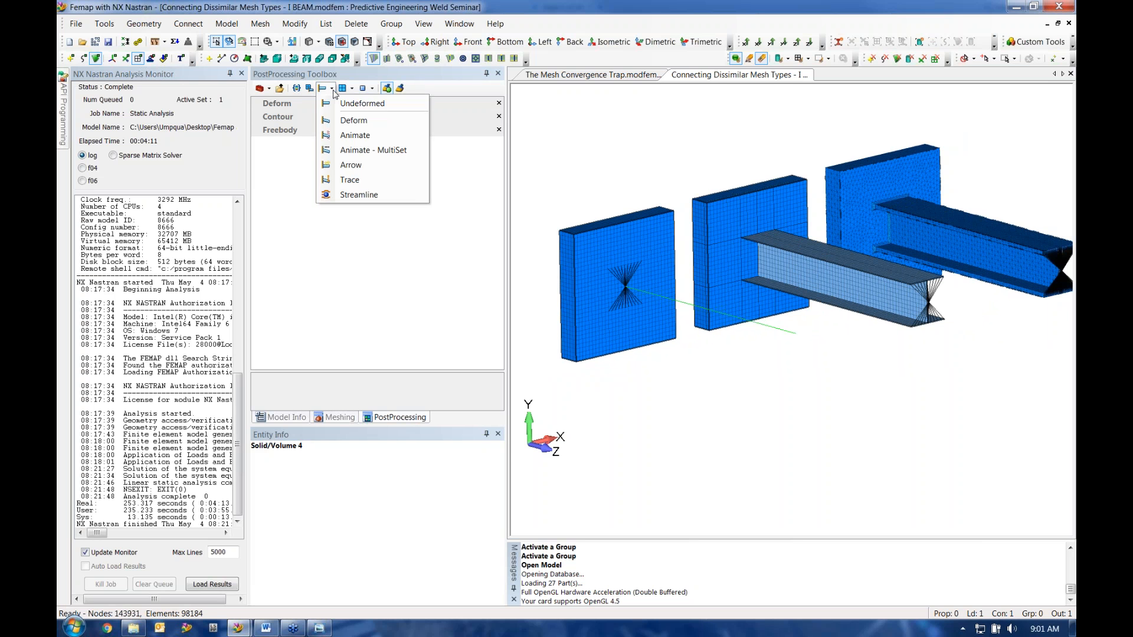
left_click(352, 120)
middle_click_drag(807, 309, 826, 354)
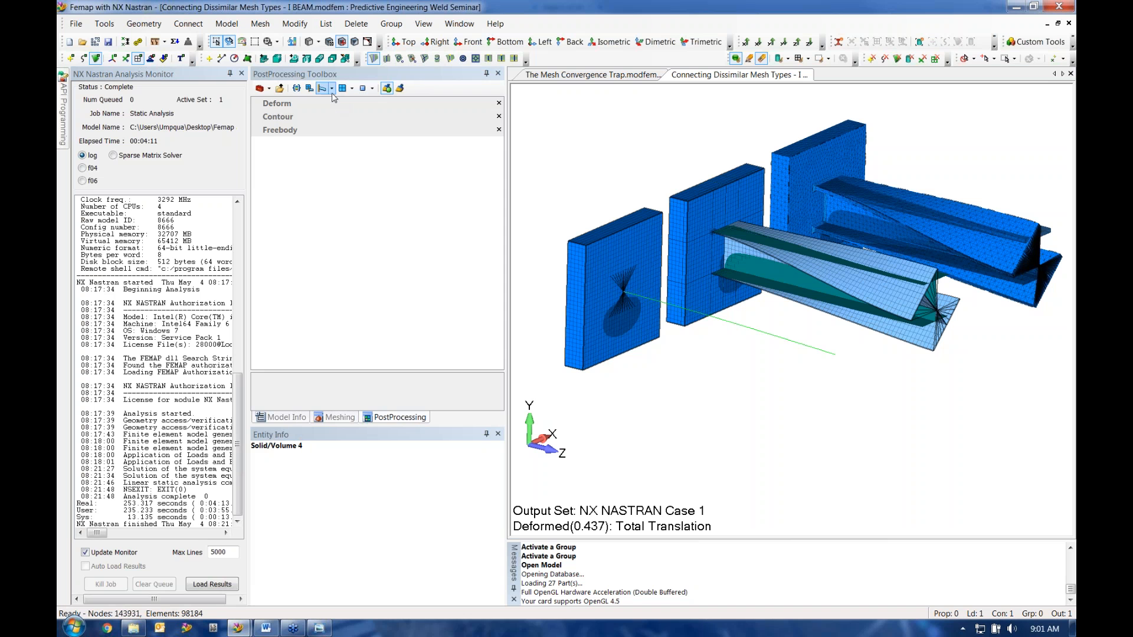
left_click(295, 417)
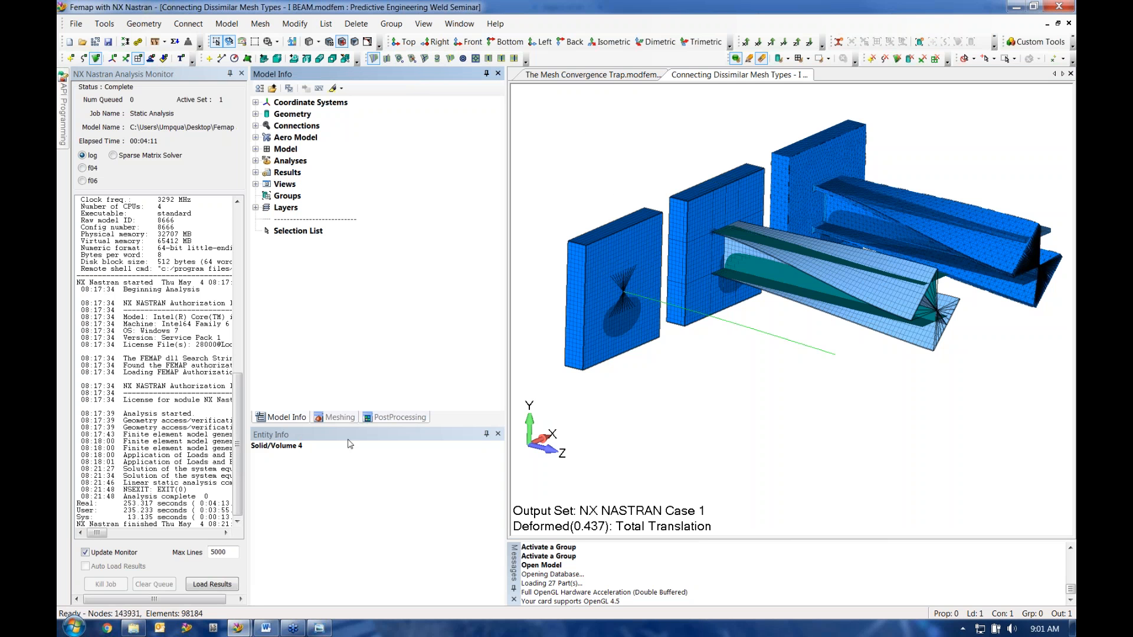
left_click(391, 417)
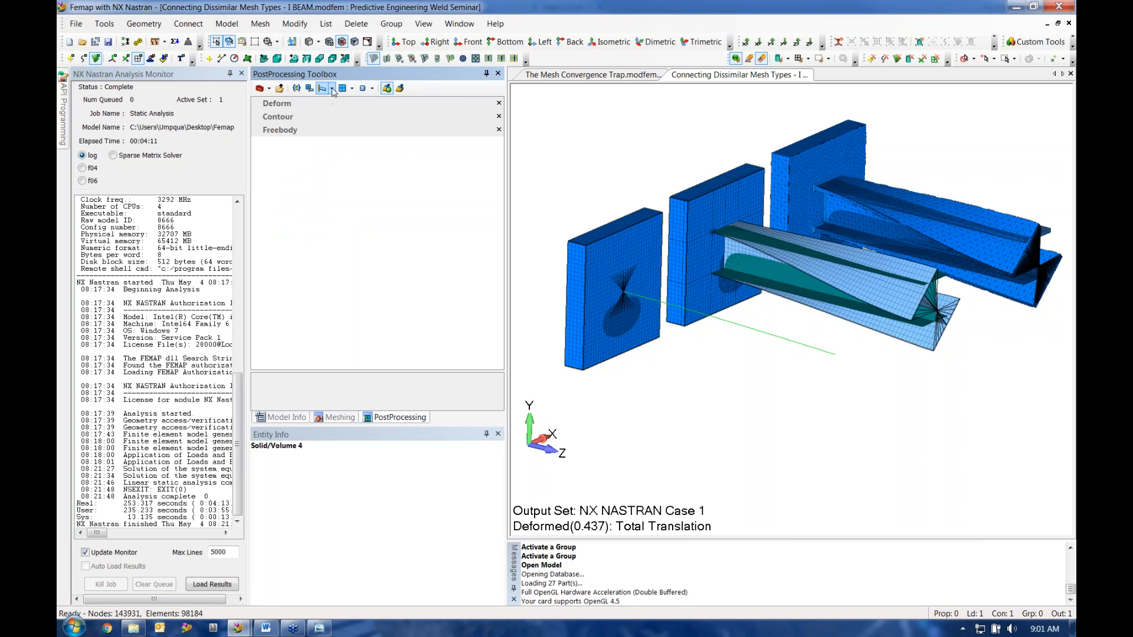
left_click(353, 89)
left_click(370, 121)
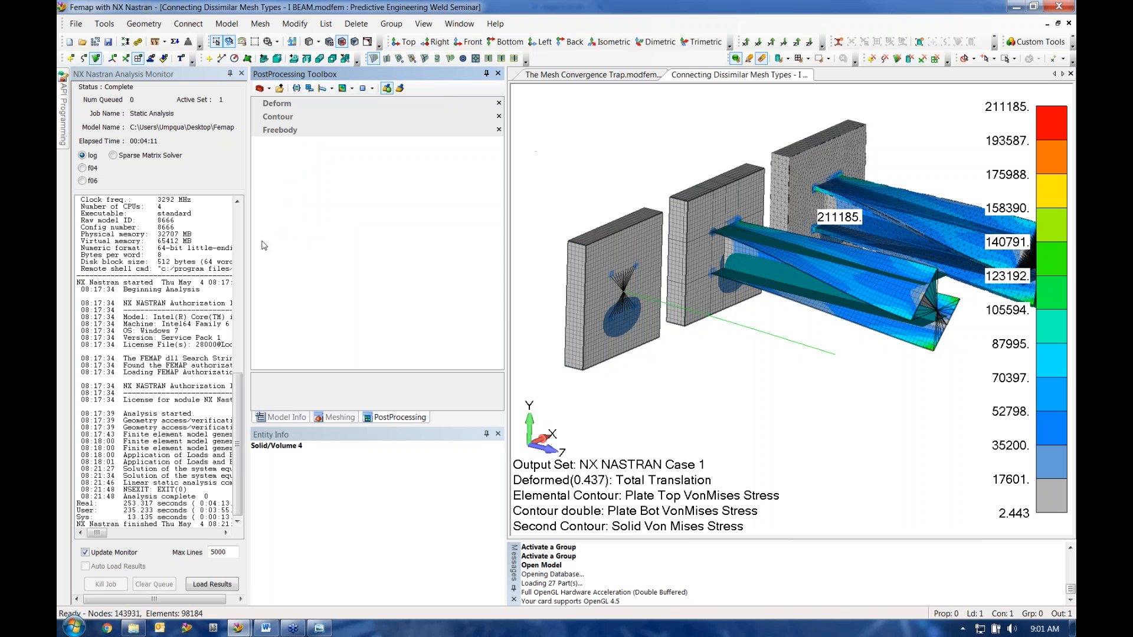
Set the contour plot's primary output vector to 1..Total Translation in the Contour results settings
left_click(269, 118)
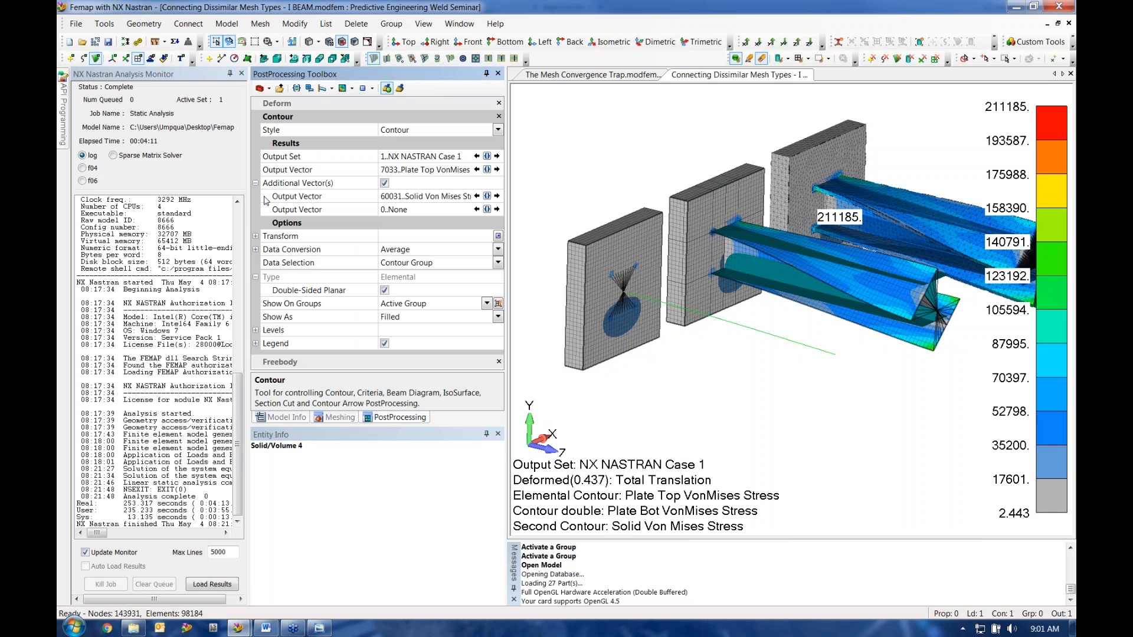
left_click(487, 170)
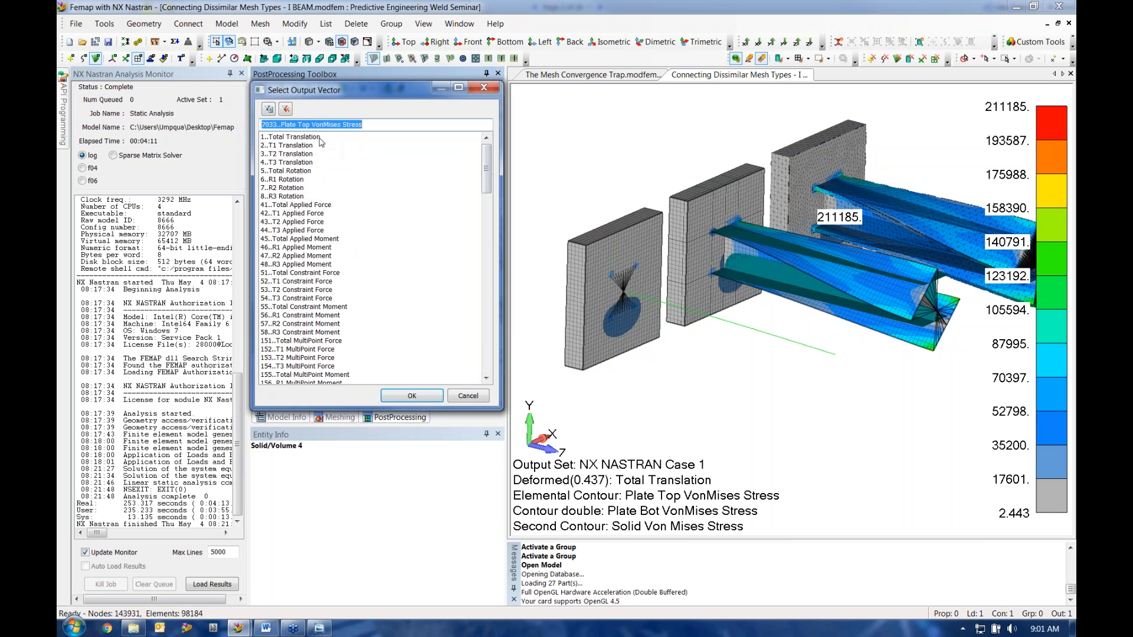
left_click(318, 137)
left_click(412, 396)
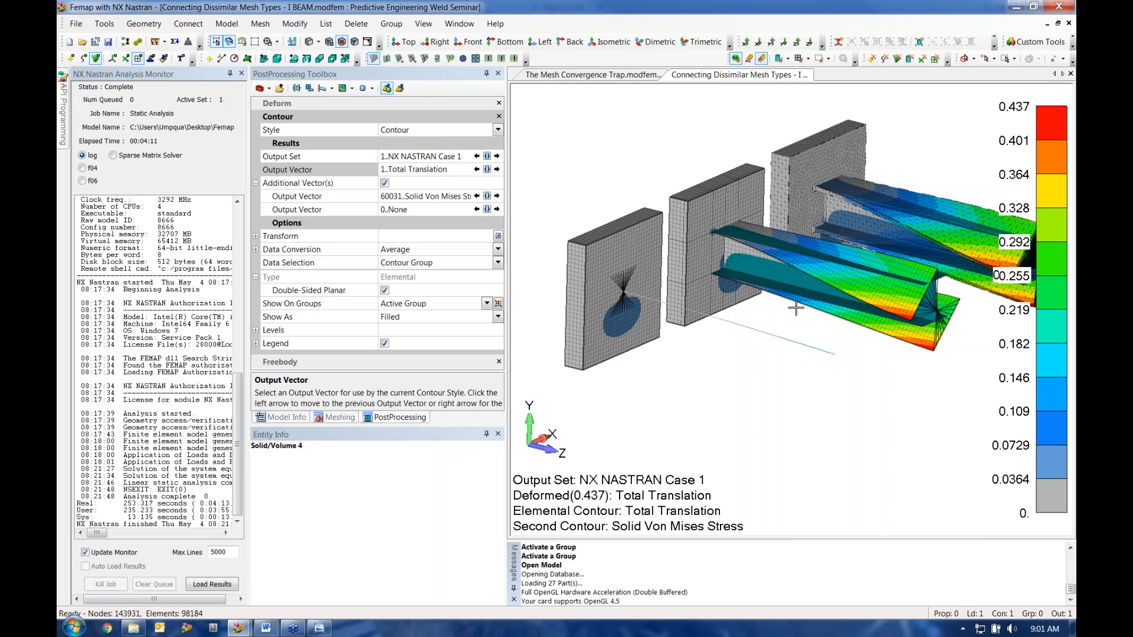
Switch the deformation display style to Undeformed and view the beams in their original shape
left_click(332, 89)
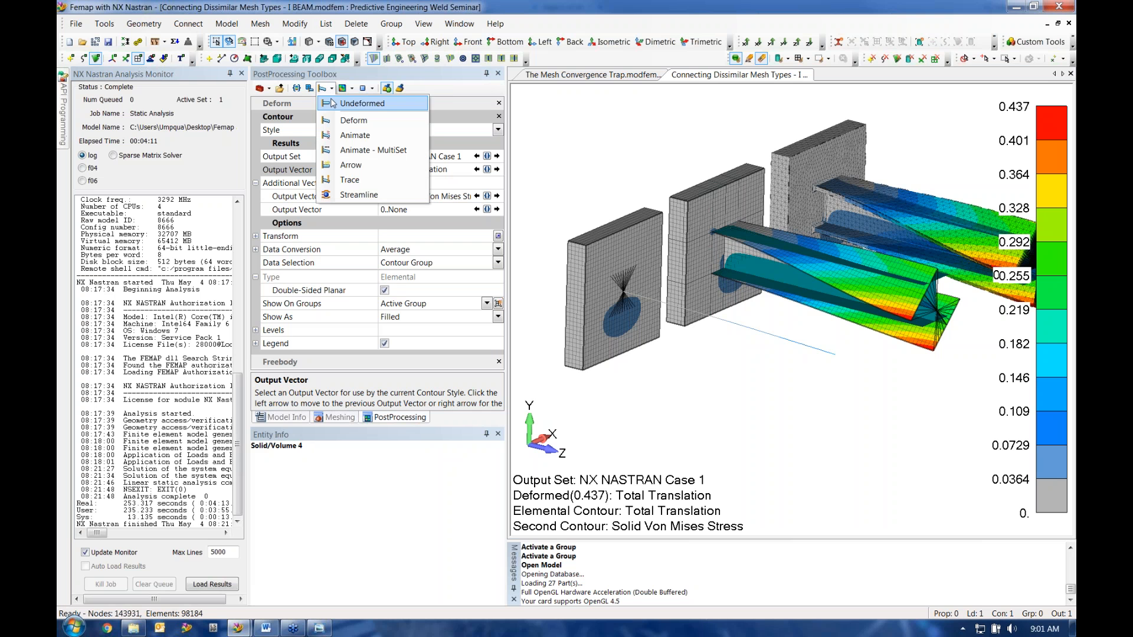
left_click(360, 103)
middle_click_drag(780, 372, 758, 370)
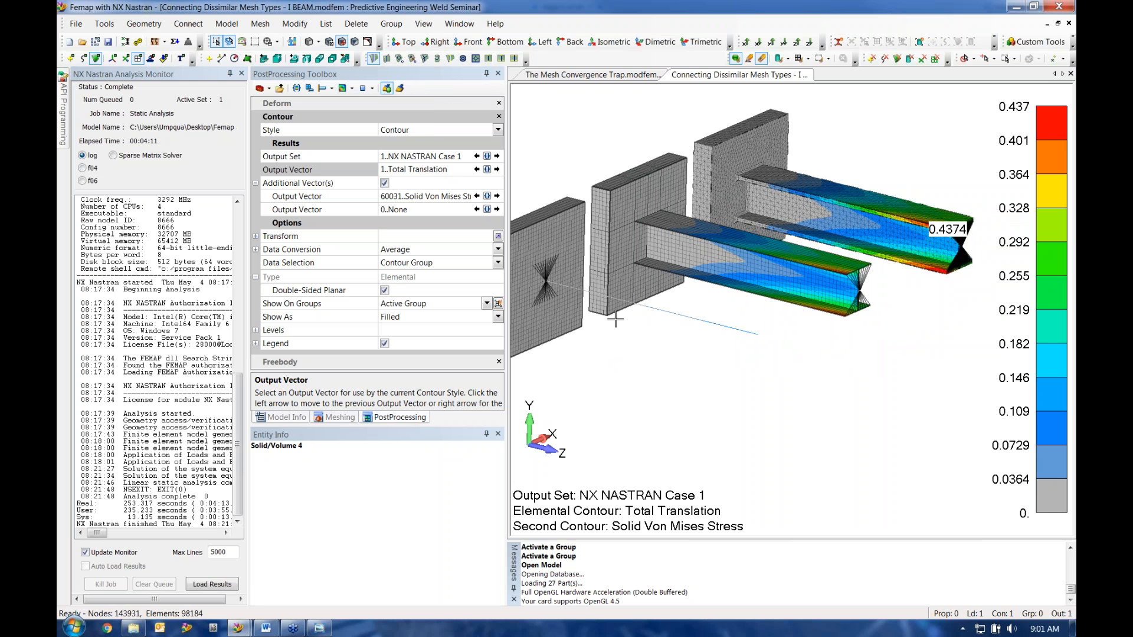
middle_click_drag(771, 339, 771, 348)
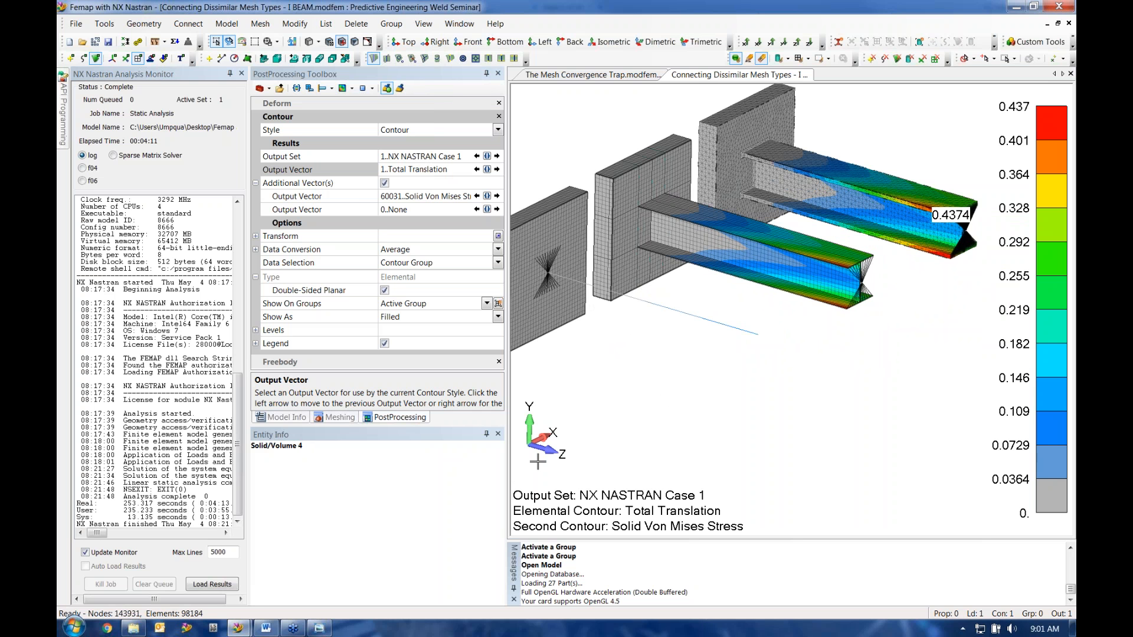
Float the Select toolbar over the graphics area and set the selectable entity type to Node
left_click(345, 481)
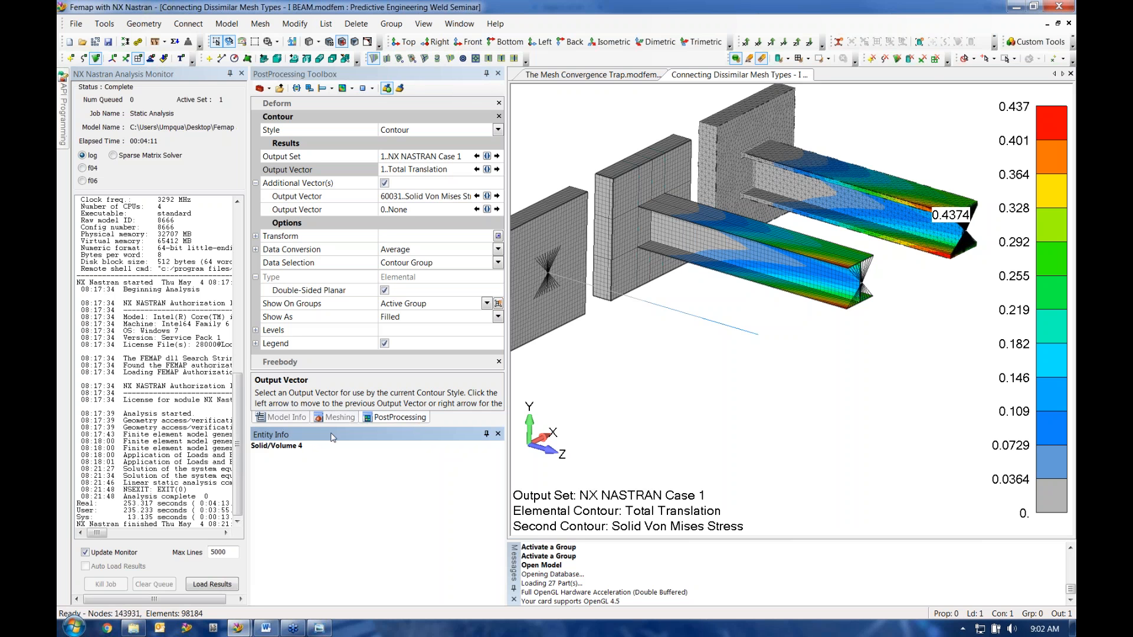
left_click_drag(960, 59, 938, 432)
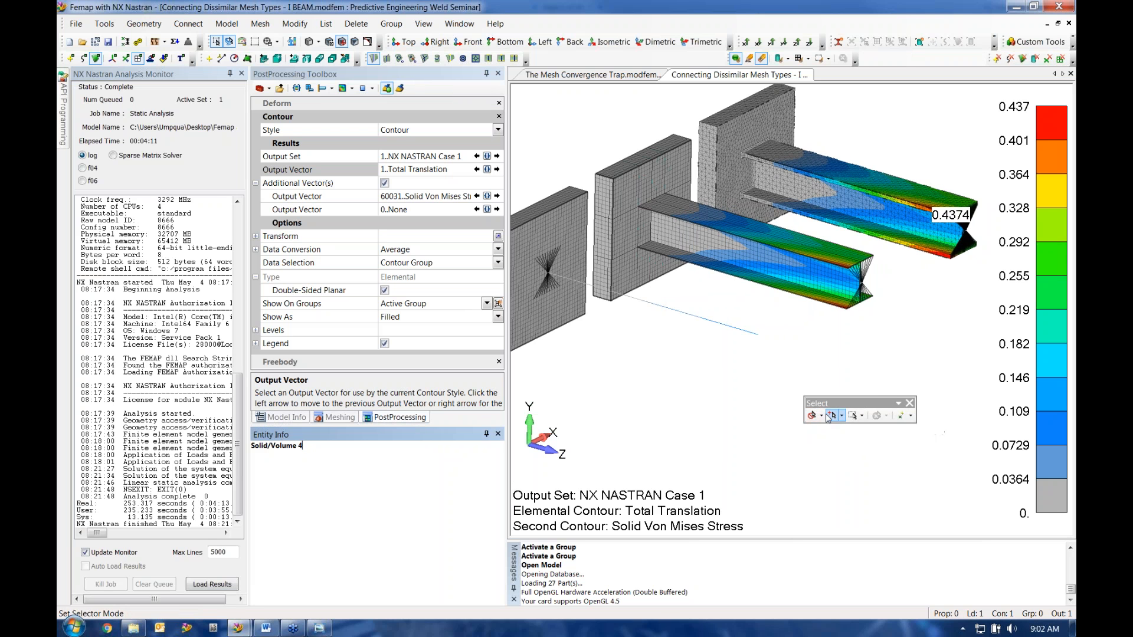
left_click(821, 416)
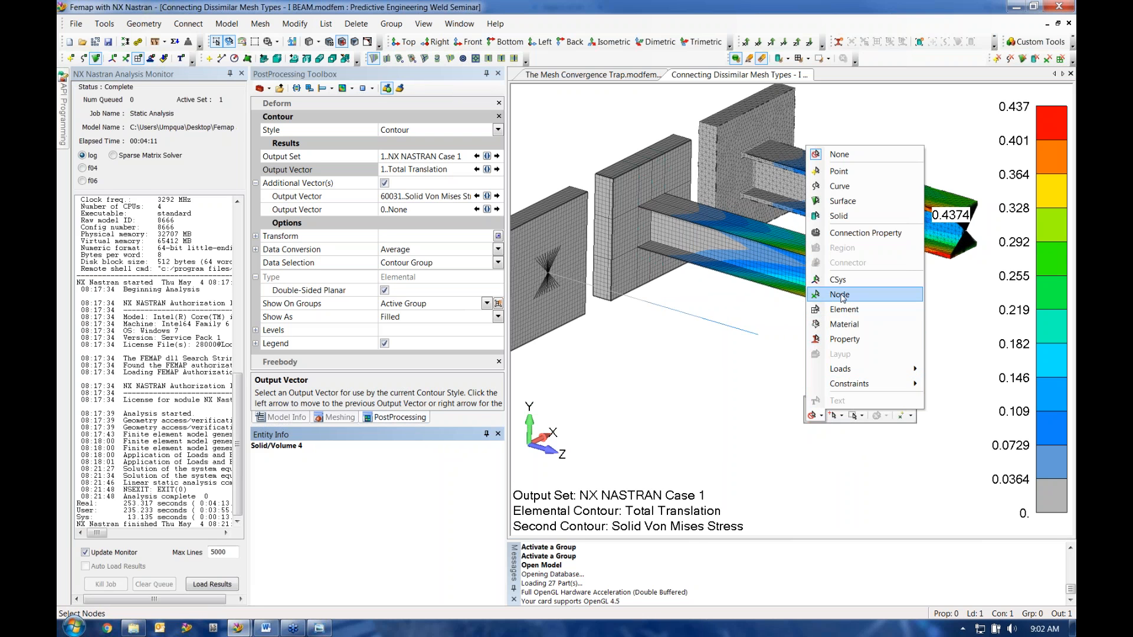
left_click(841, 295)
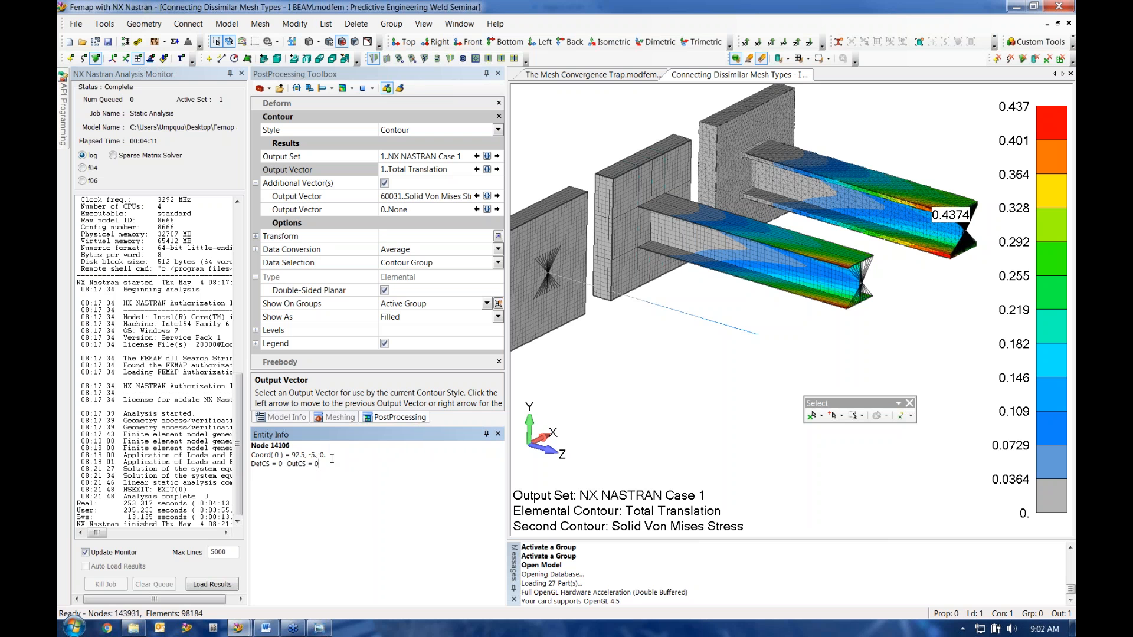
Make sure the Entity Info pane is shown and enlarge its text
left_click(98, 24)
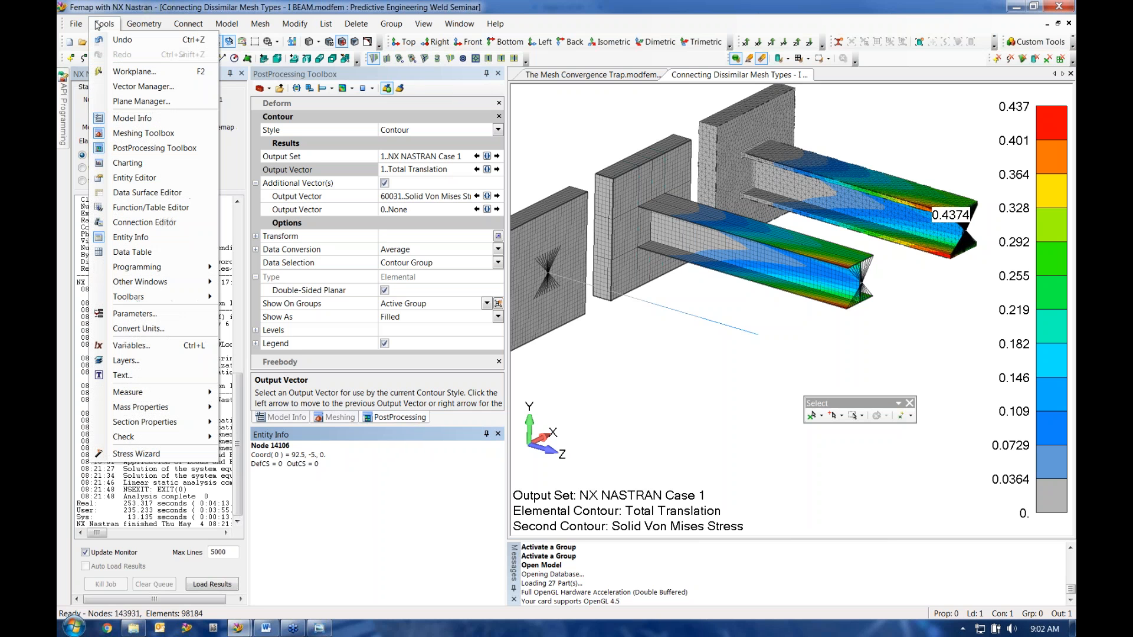
left_click(146, 242)
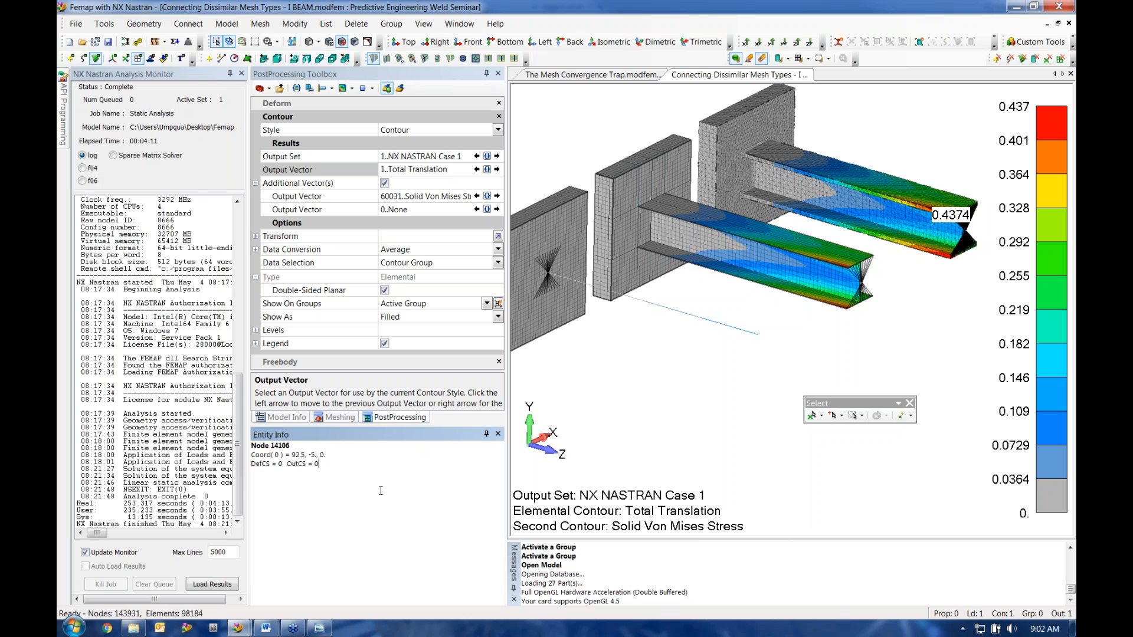
scroll(381, 490, "up", 8, "ctrl")
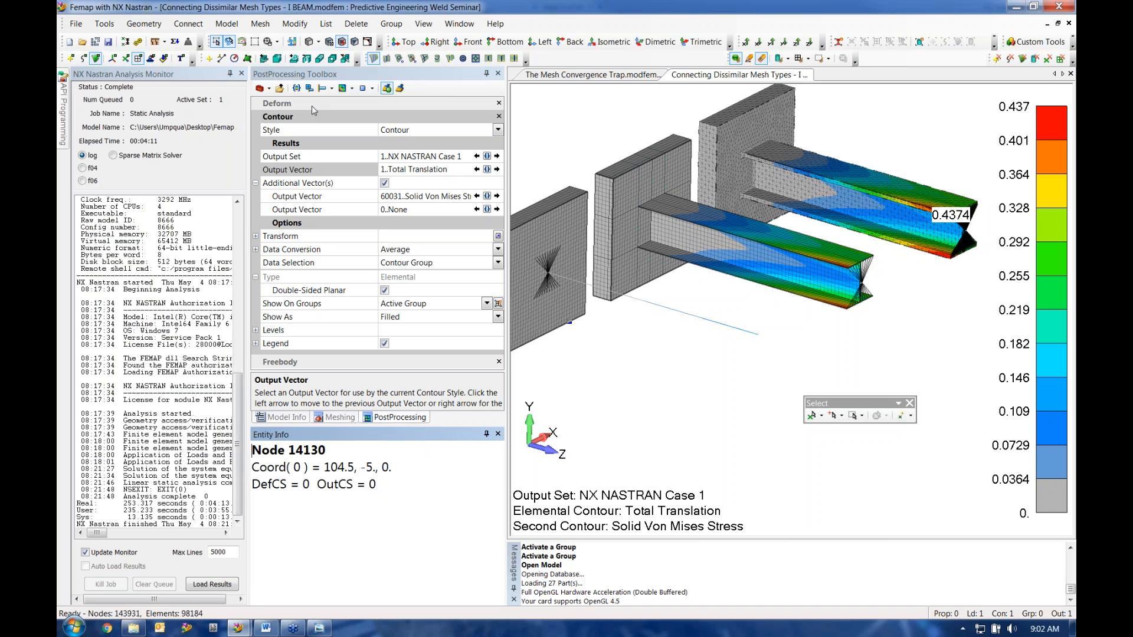
Set the deformation display style to Deform and compare the nodal translations at the centres of the beams' free ends
left_click(331, 89)
left_click(354, 120)
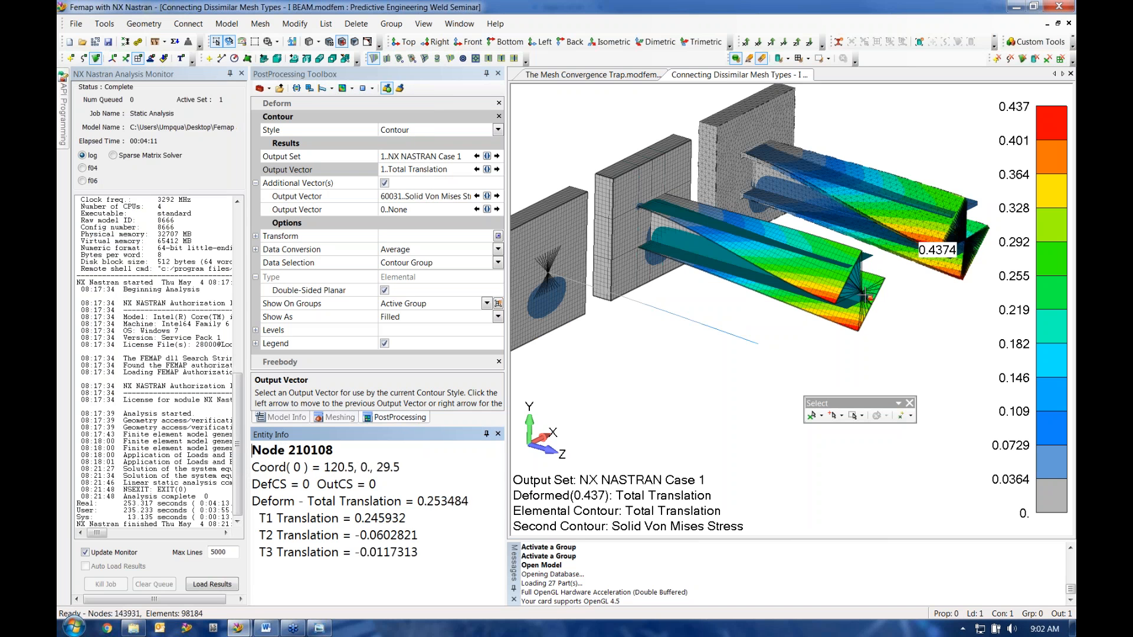
scroll(927, 273, "up", 8)
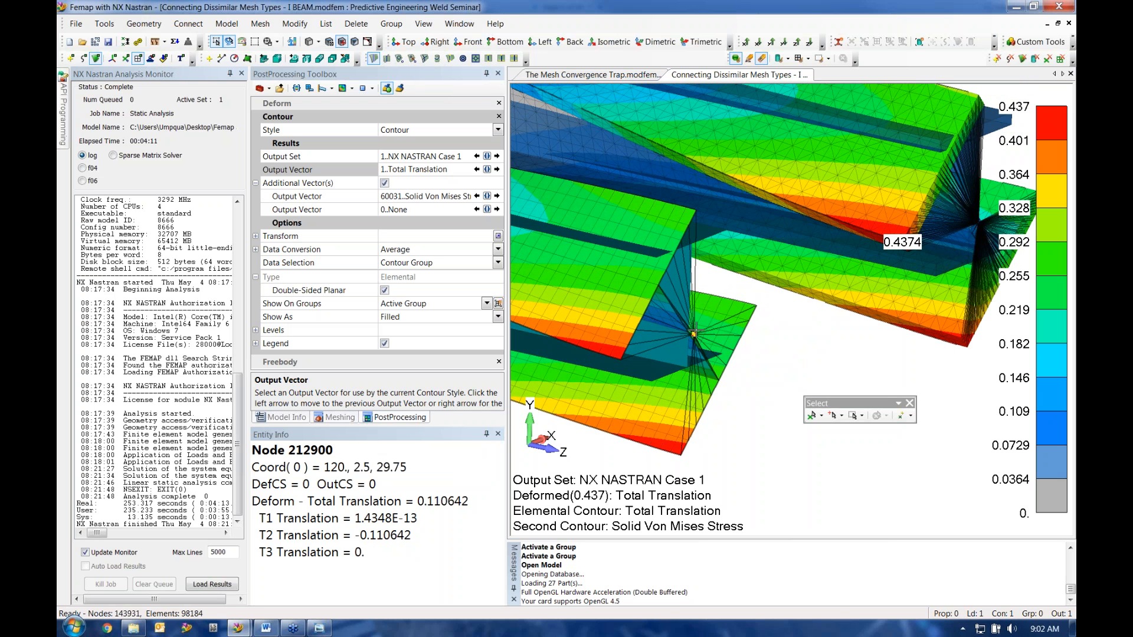
scroll(696, 332, "down", 3)
middle_click_drag(601, 431, 815, 231, "ctrl")
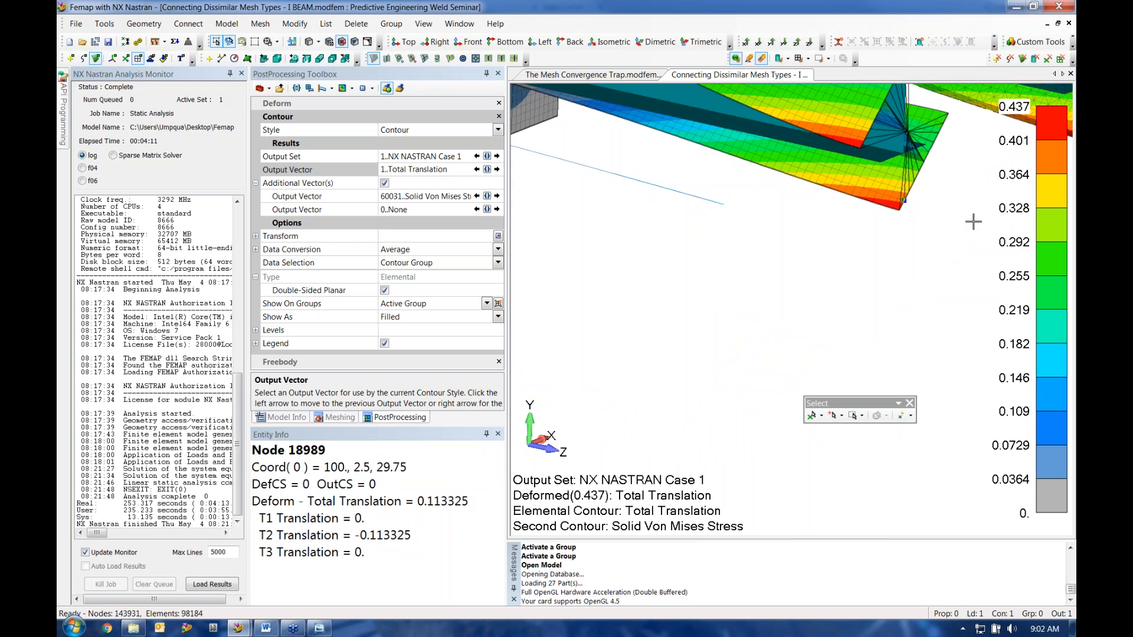
scroll(670, 252, "up", 5)
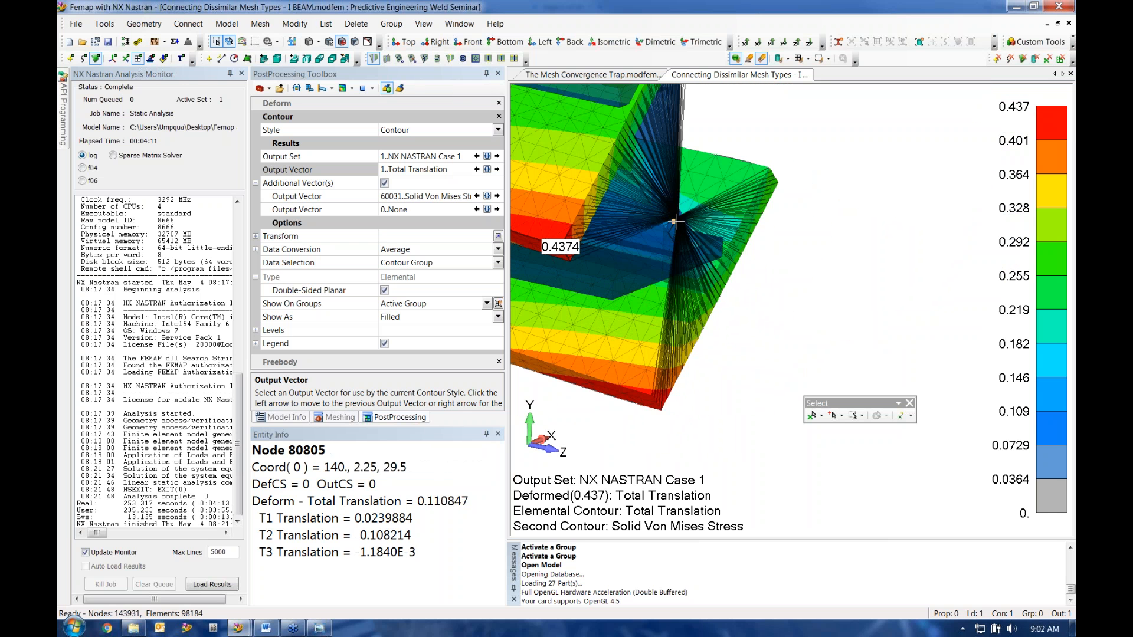
Inspect the nodal translations along the lower flange edges at the free ends of the two I-beams
middle_click_drag(675, 247, 714, 194)
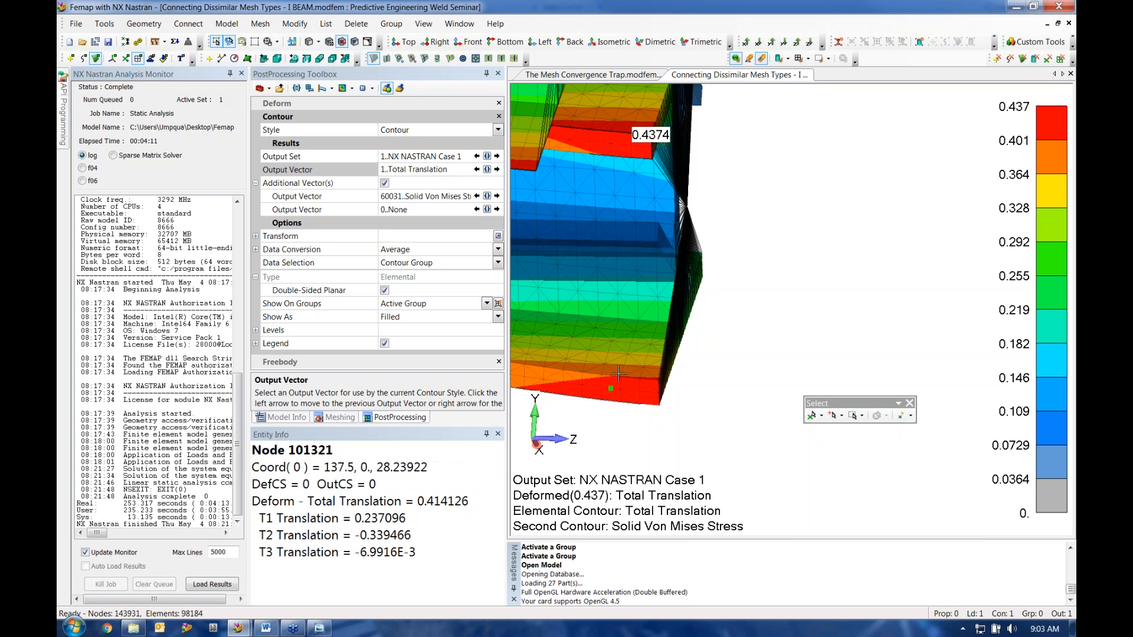
scroll(714, 195, "down", 5)
middle_click_drag(782, 251, 674, 371)
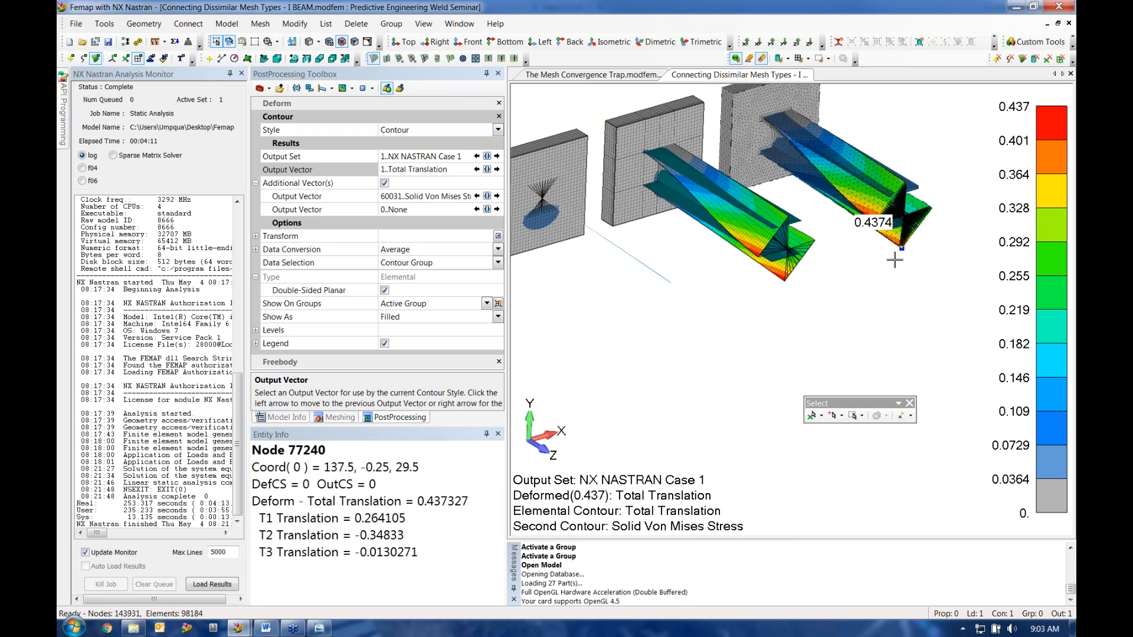
middle_click_drag(726, 311, 700, 331)
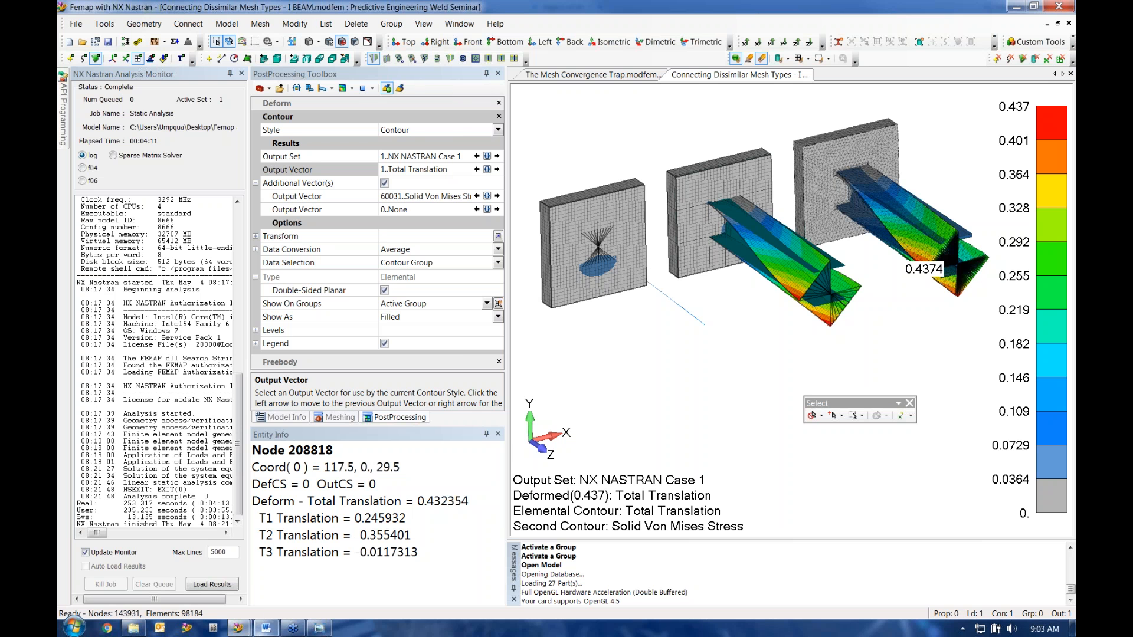
Switch to the Word document Weld Modeling and Analysis and go to section 2.4, Weld zones
left_click(273, 631)
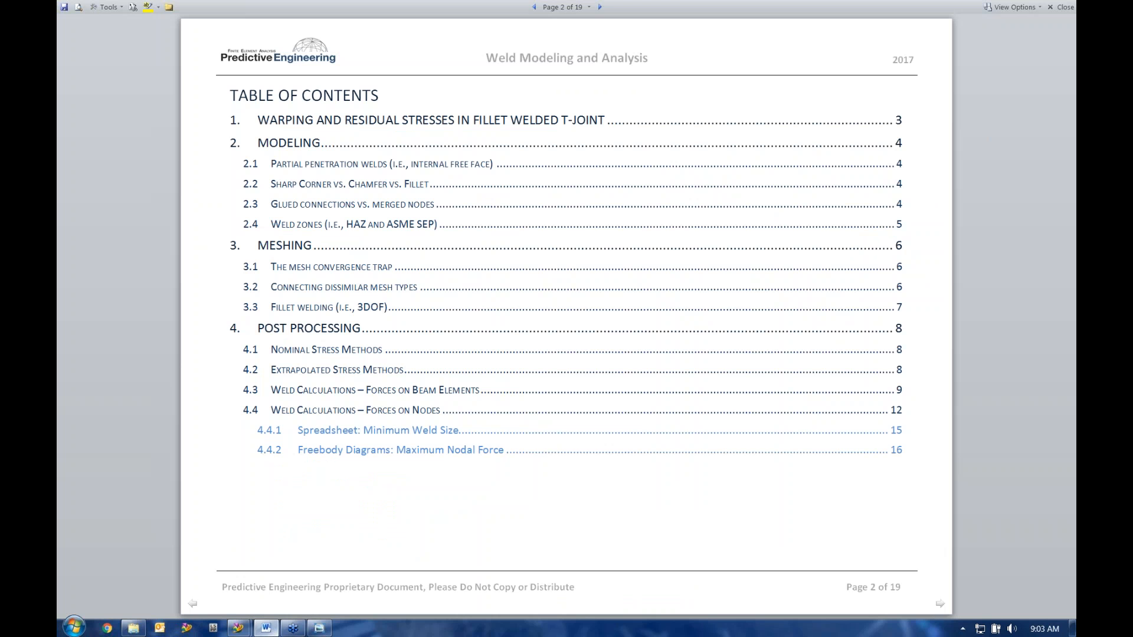
left_click(612, 304)
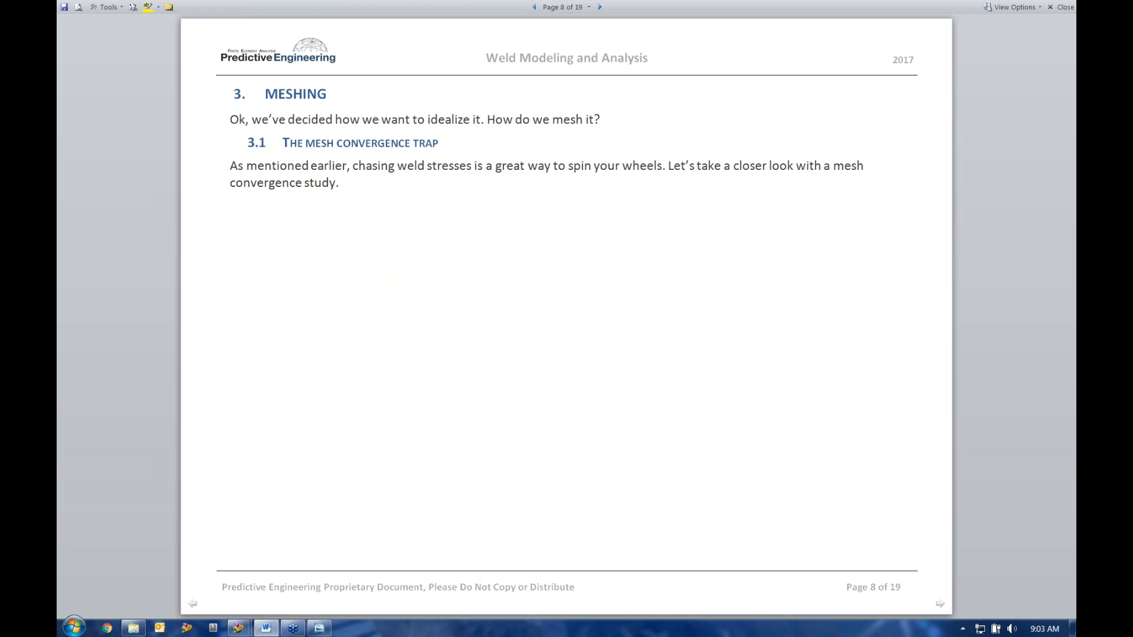
scroll(608, 303, "up", 1)
scroll(531, 491, "up", 1)
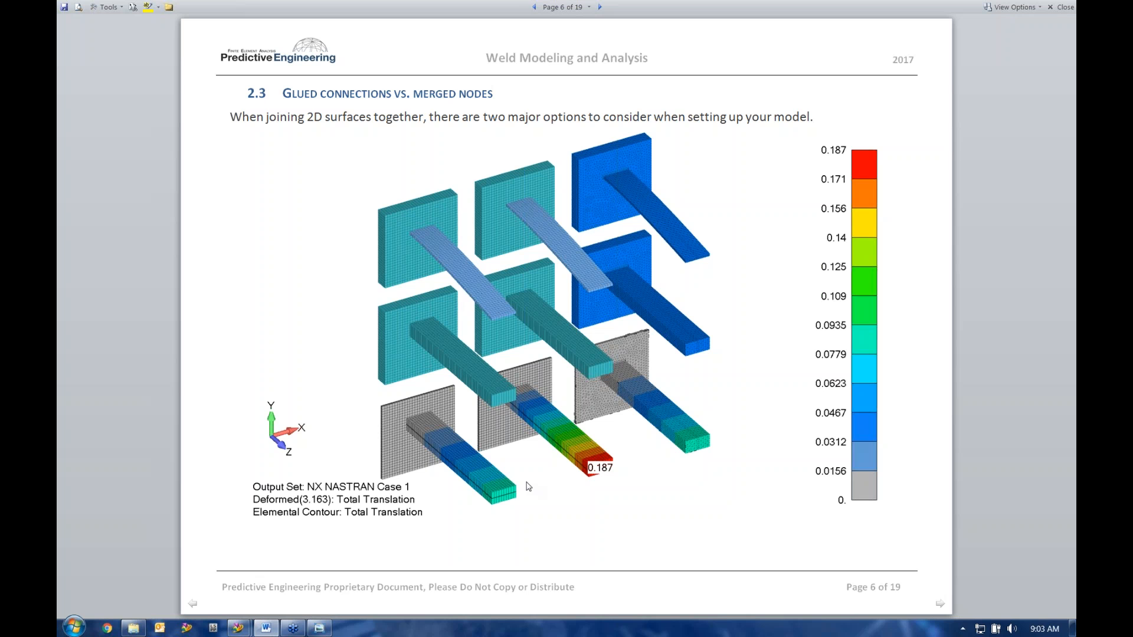
scroll(526, 488, "down", 1)
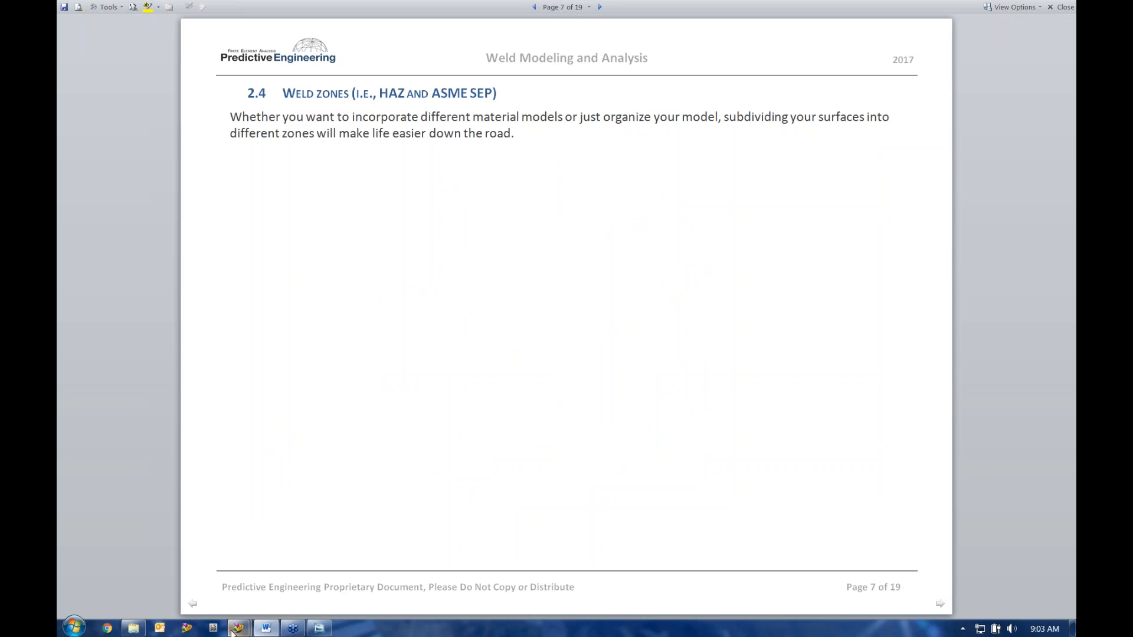
Switch to the other Femap window and bring up the Weld Zones.modfem model
mouse_move(241, 630)
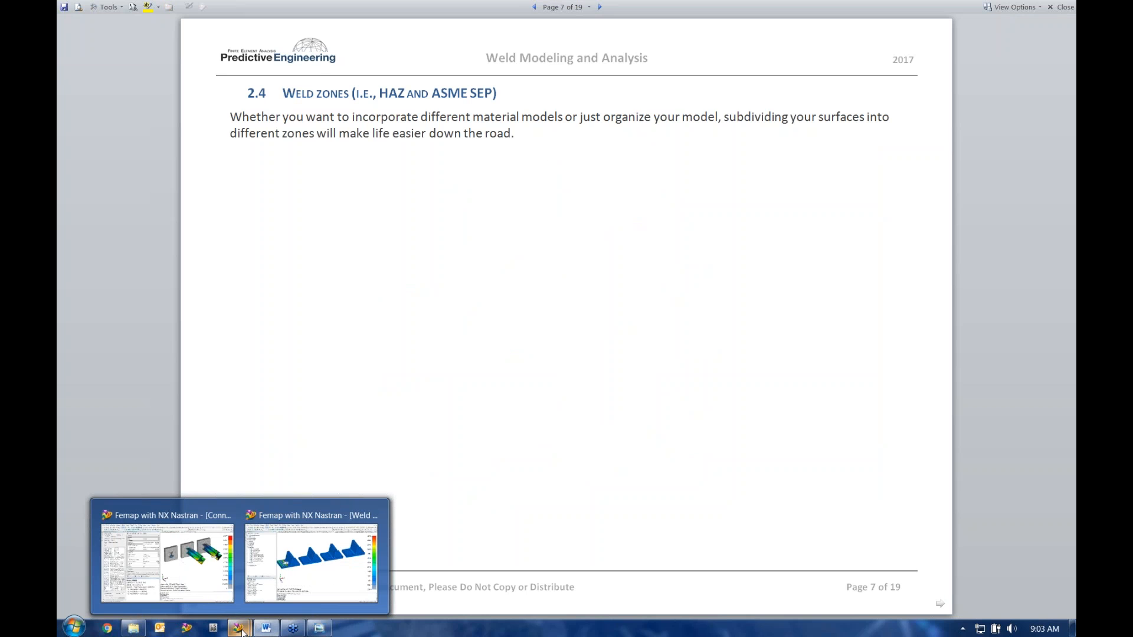
left_click(311, 560)
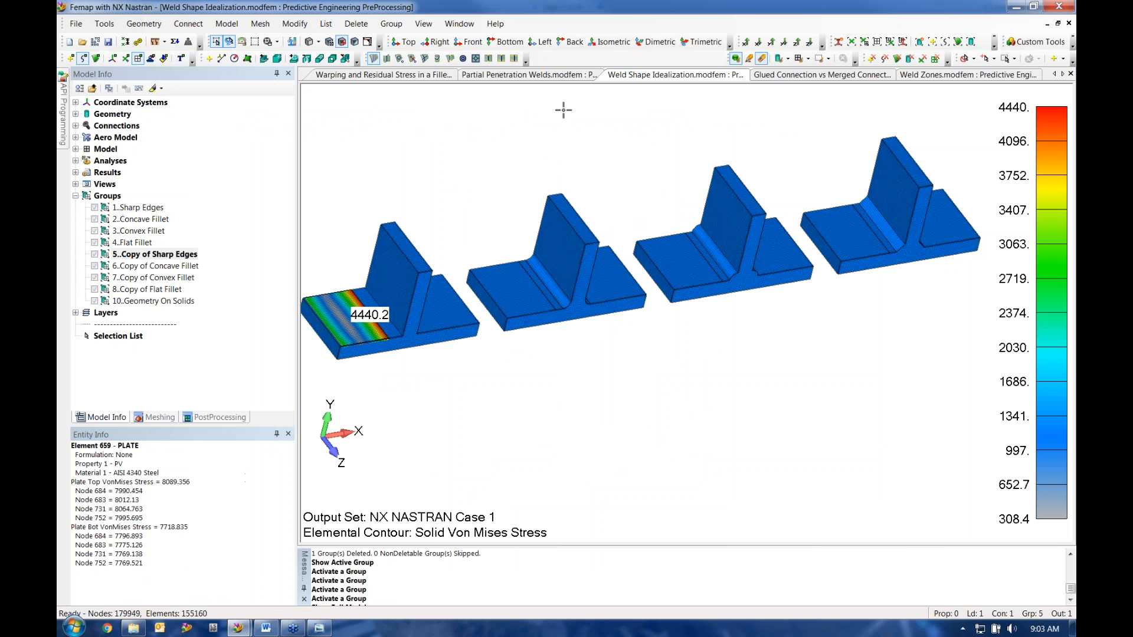
left_click(928, 75)
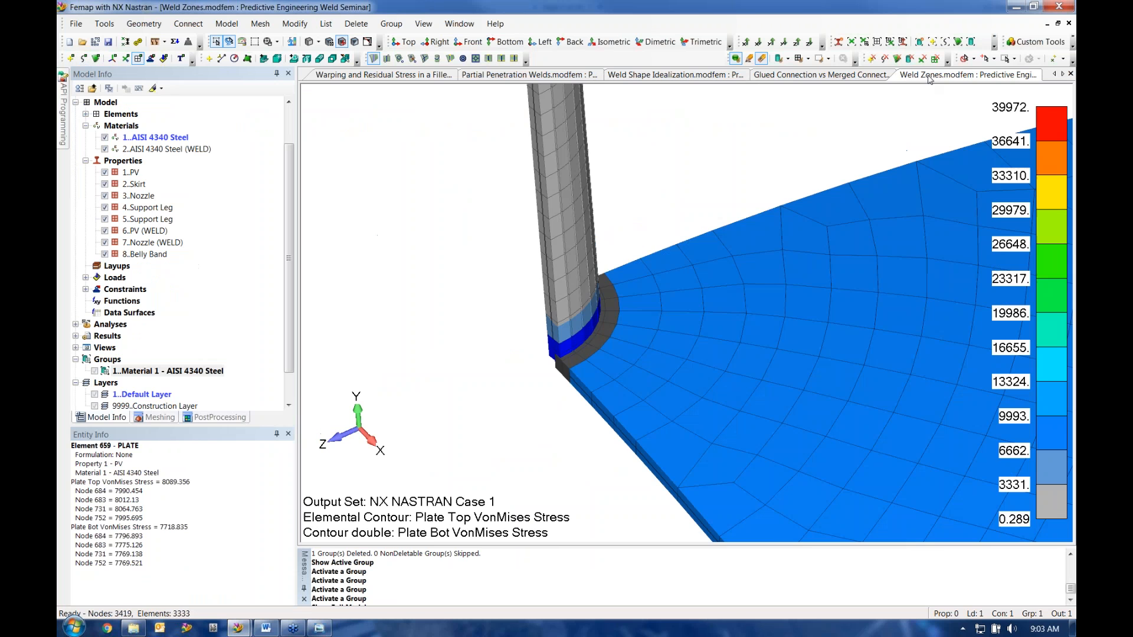
Examine the pressure vessel's stress contour from the nozzle down to a close-up of the belly band's upper edge in profile
scroll(643, 264, "down", 5)
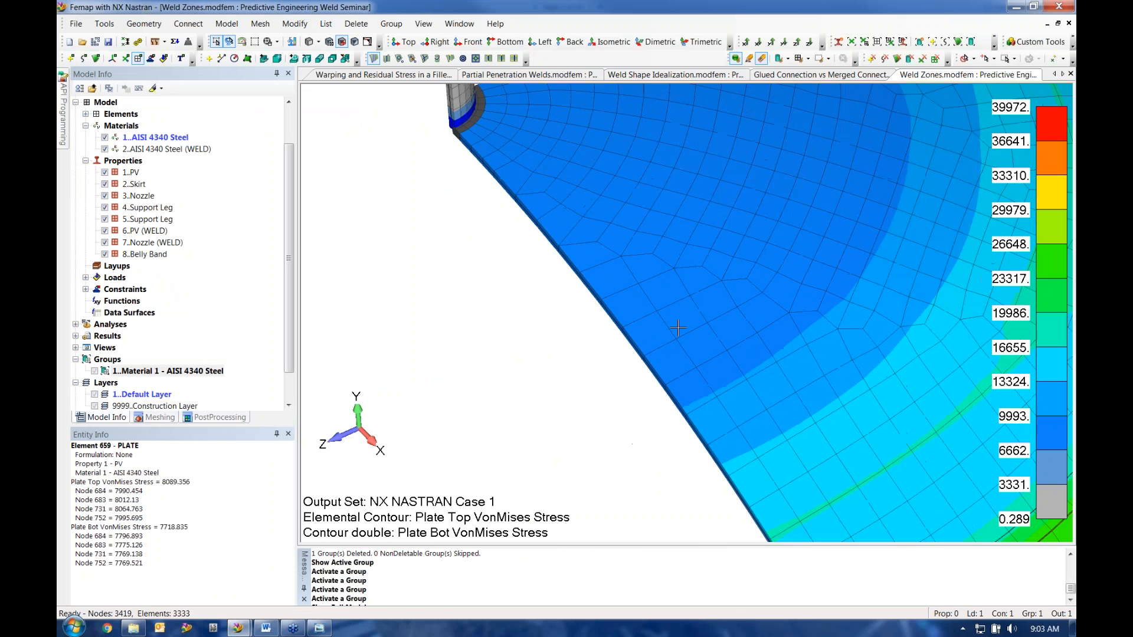
middle_click_drag(761, 387, 593, 266, "ctrl")
scroll(616, 271, "down", 3)
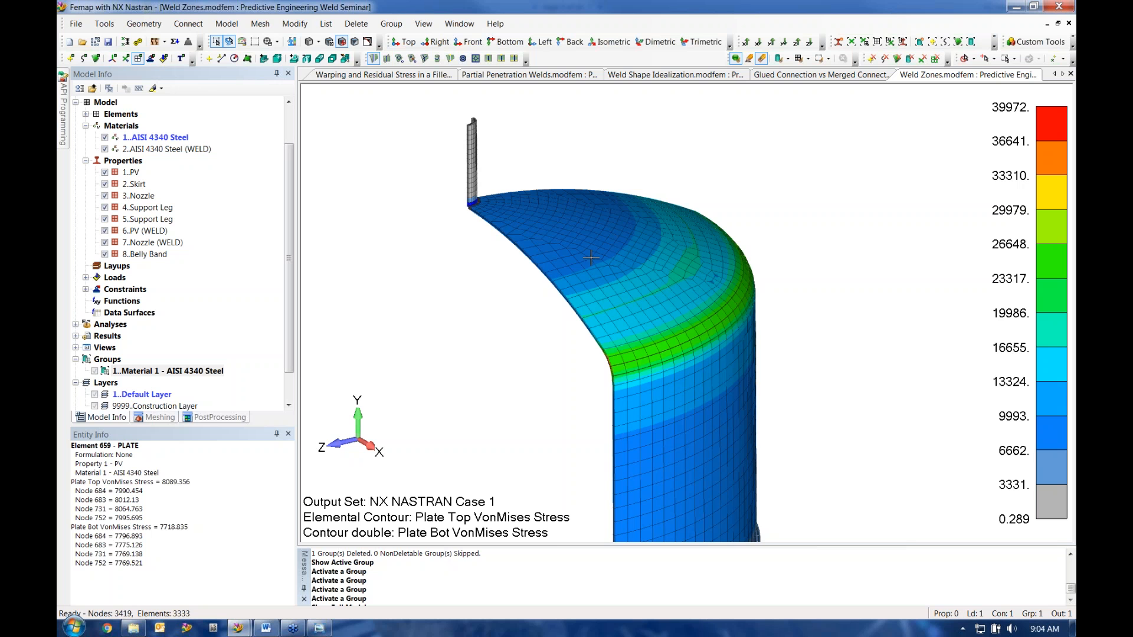
middle_click_drag(669, 524, 651, 260, "ctrl")
scroll(649, 262, "up", 2)
scroll(566, 346, "up", 5)
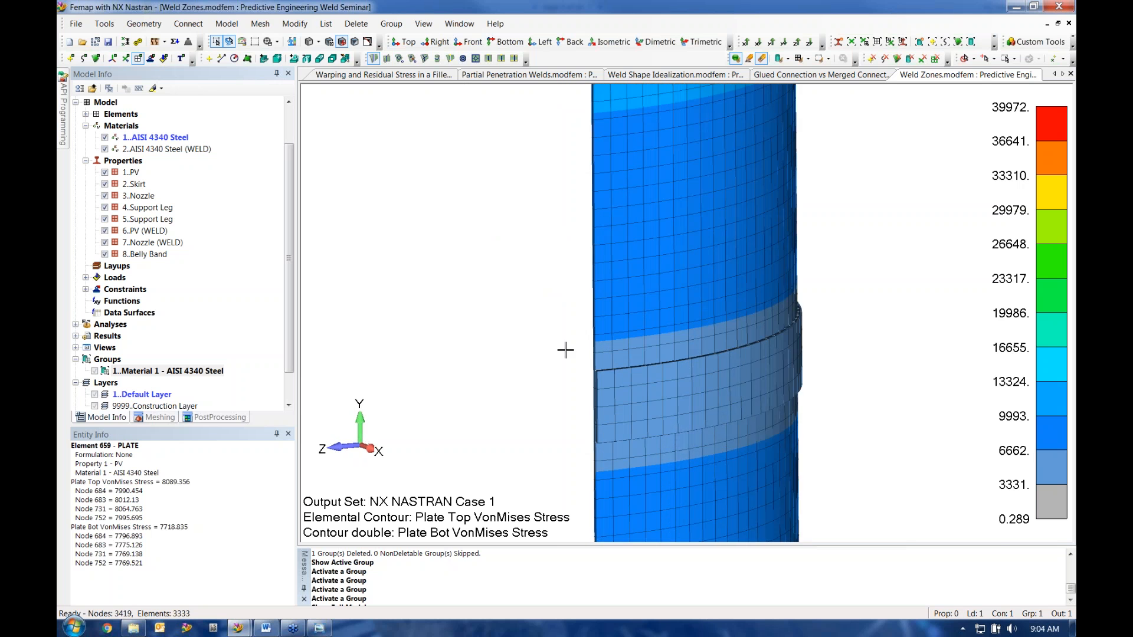
middle_click_drag(515, 354, 596, 406)
middle_click_drag(711, 404, 666, 400)
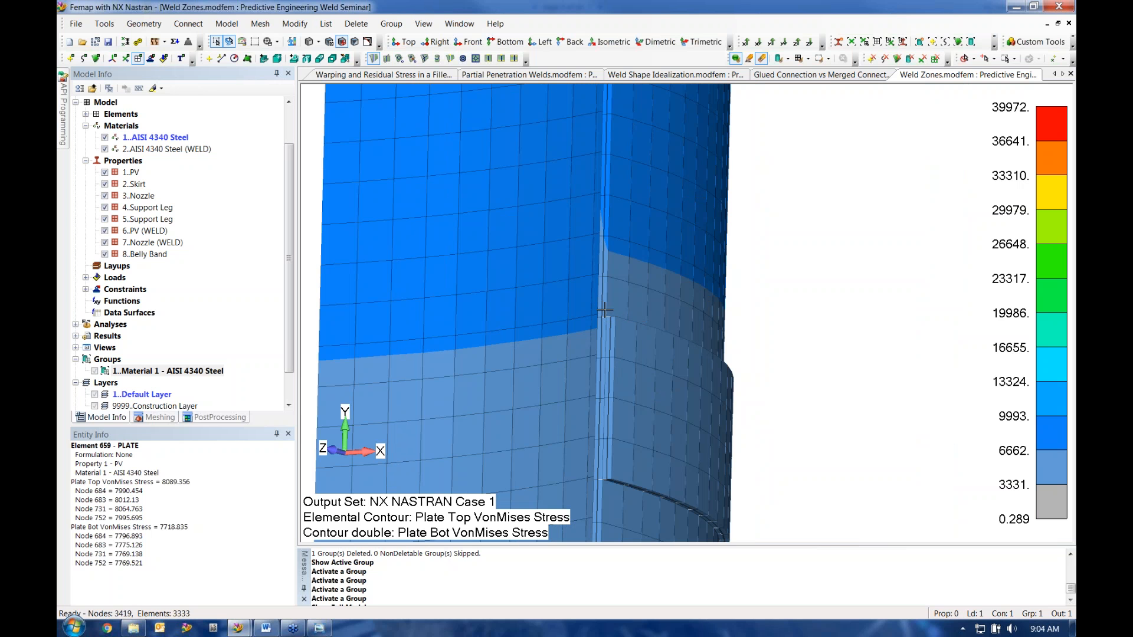
middle_click_drag(604, 310, 751, 306)
scroll(722, 285, "up", 5)
middle_click_drag(579, 458, 743, 352, "ctrl")
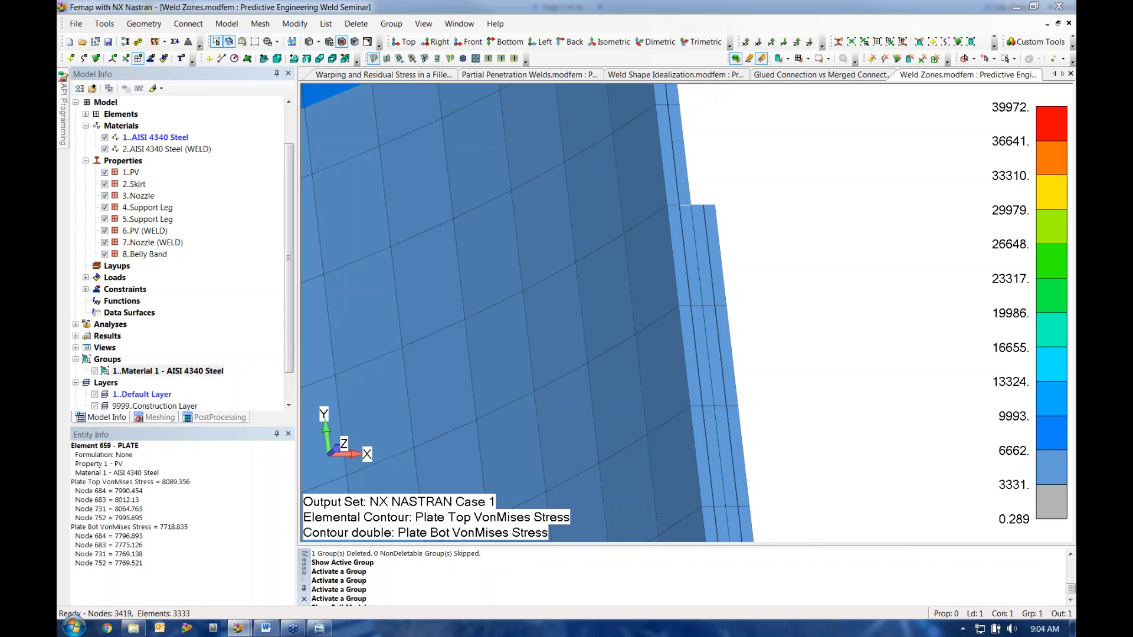
Annotate the belly band's upper edge with a red weld scribble and a curved arrow rising from the band's outer face
mouse_move(691, 197)
left_mouse_down()
mouse_move(703, 205)
mouse_move(696, 187)
mouse_move(698, 203)
left_mouse_up()
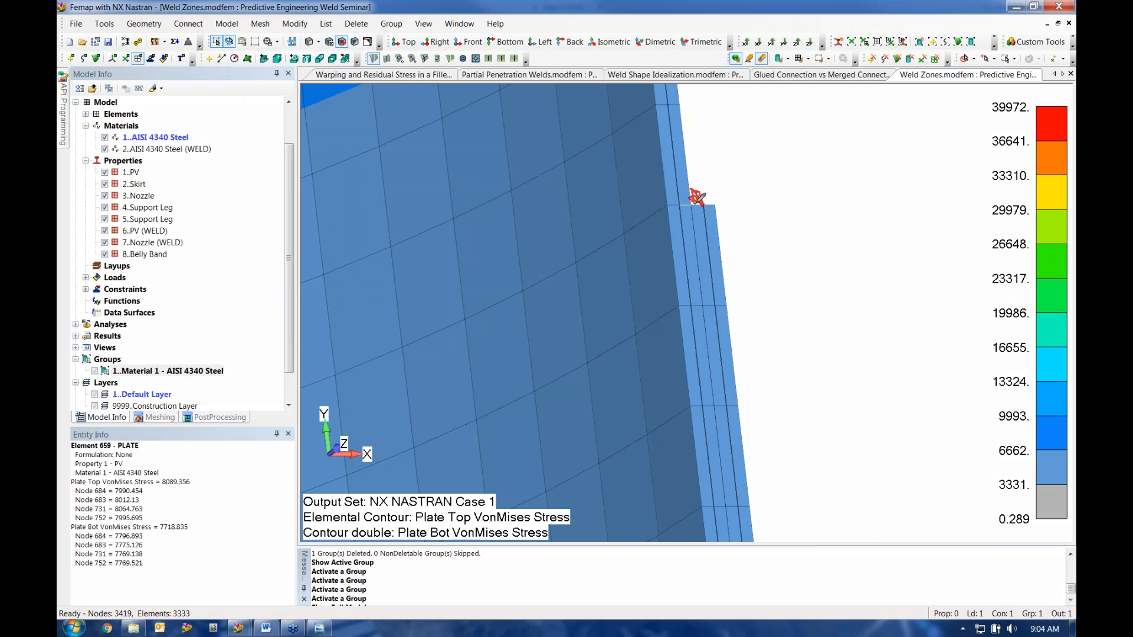
mouse_move(717, 315)
left_mouse_down()
mouse_move(782, 225)
mouse_move(760, 147)
mouse_move(753, 183)
mouse_move(787, 153)
left_mouse_up()
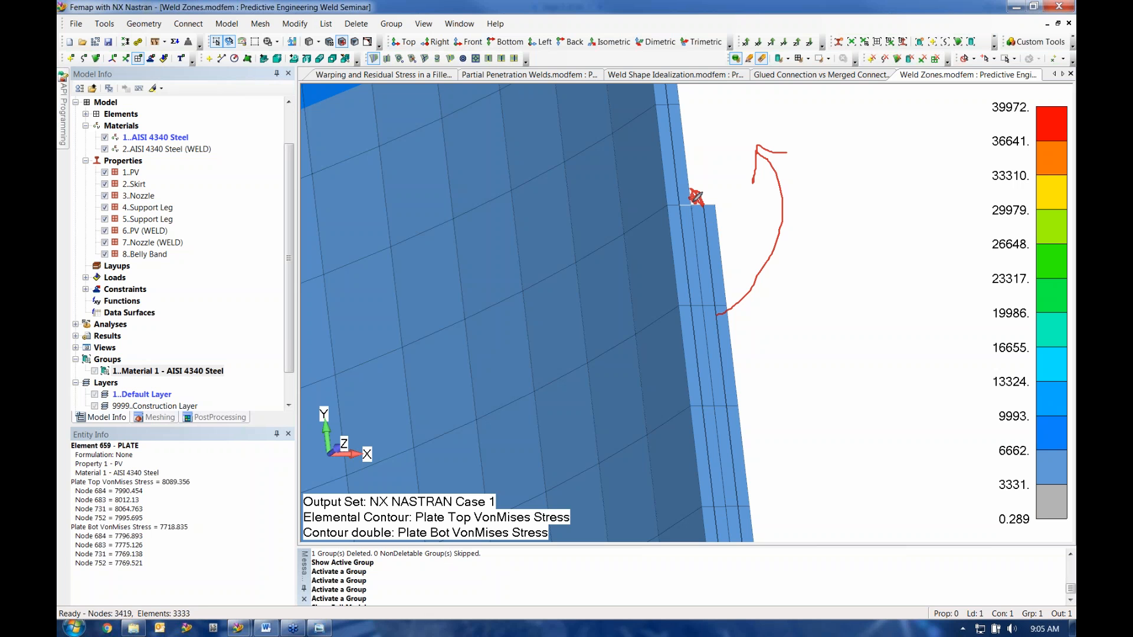
mouse_move(696, 200)
left_mouse_down()
mouse_move(695, 227)
mouse_move(696, 200)
left_mouse_up()
key("Escape")
scroll(770, 333, "down", 3)
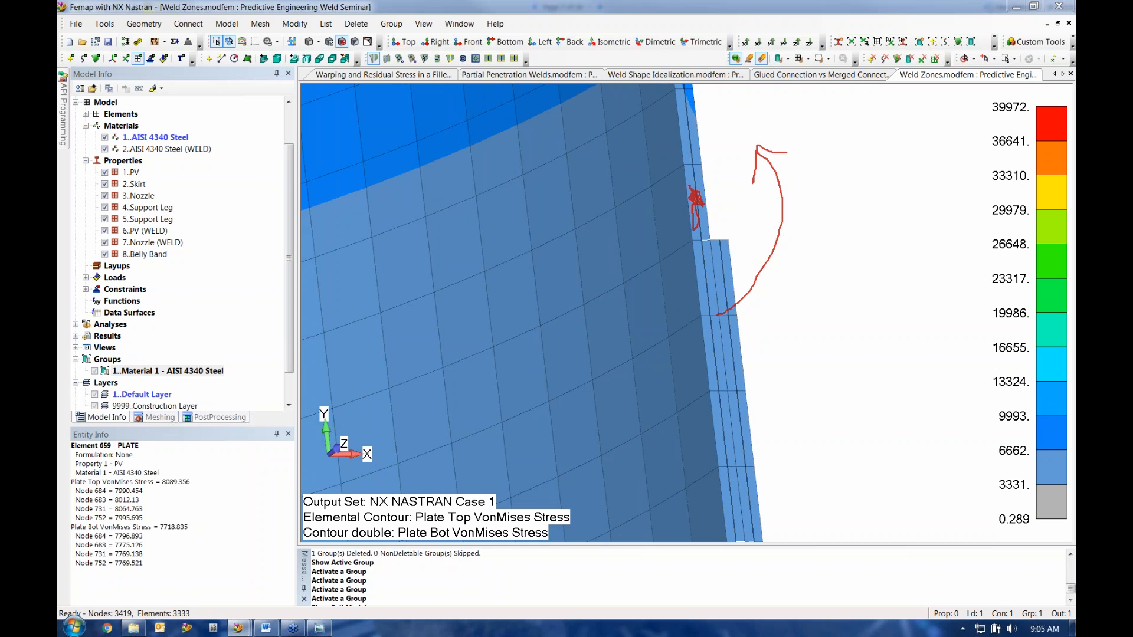
Clear the red annotations and turn off the Thickness/Cross Section display to expose the rigid links along the belly band's upper edge
key("Escape")
scroll(756, 344, "down", 3)
mouse_move(748, 277)
middle_mouse_down("ctrl")
mouse_move(740, 215)
mouse_move(692, 219)
mouse_move(644, 245)
middle_mouse_up("ctrl")
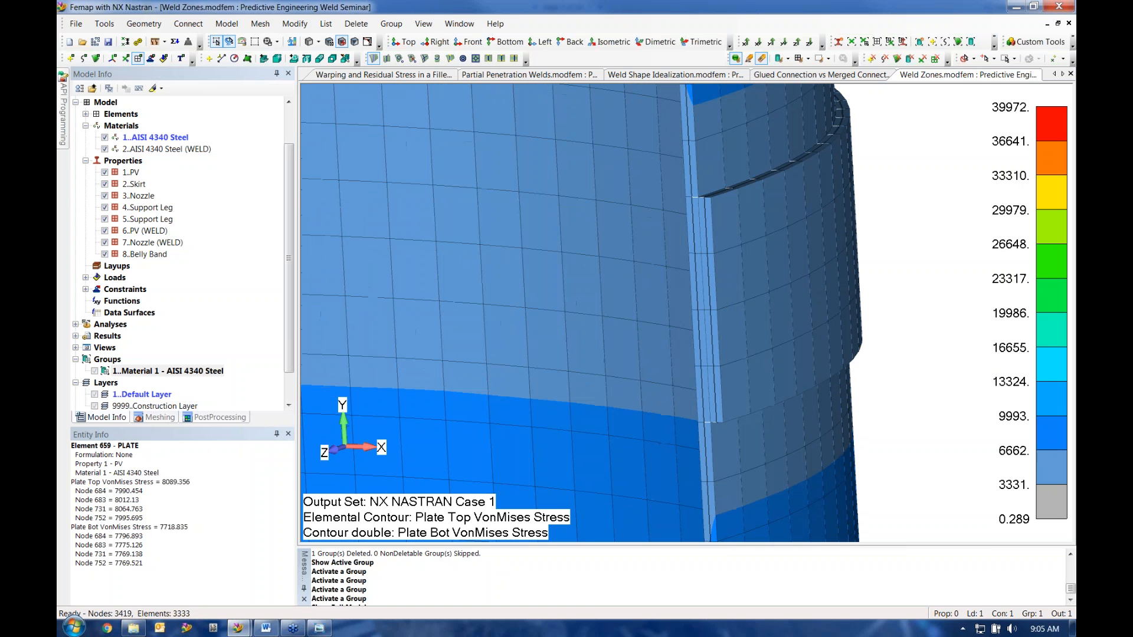
middle_click_drag(736, 187, 735, 224)
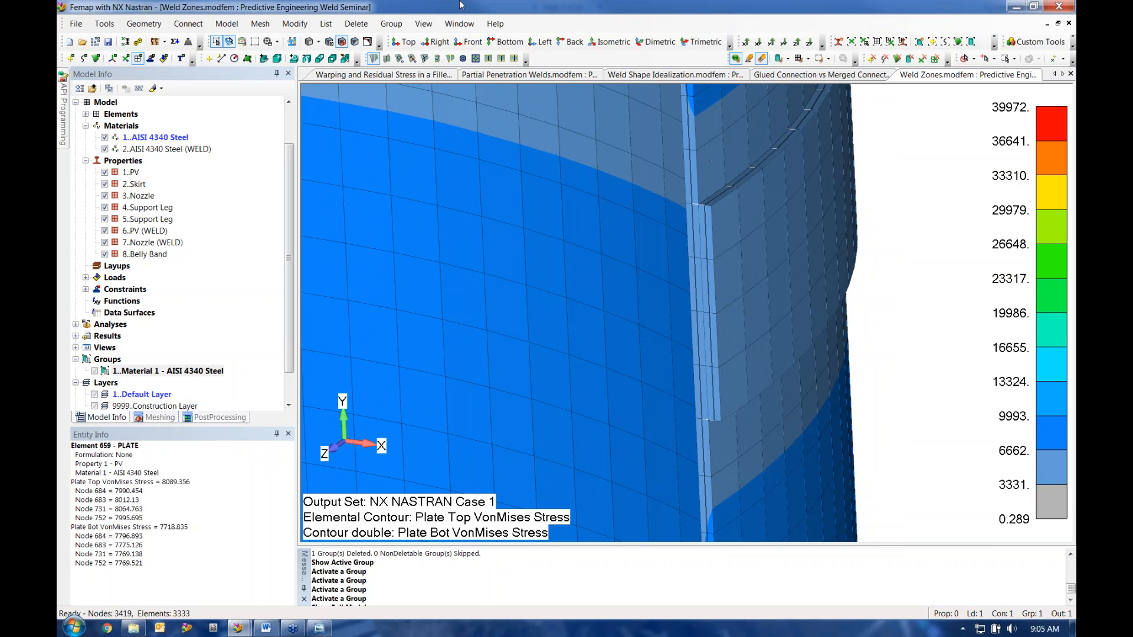
left_click(317, 42)
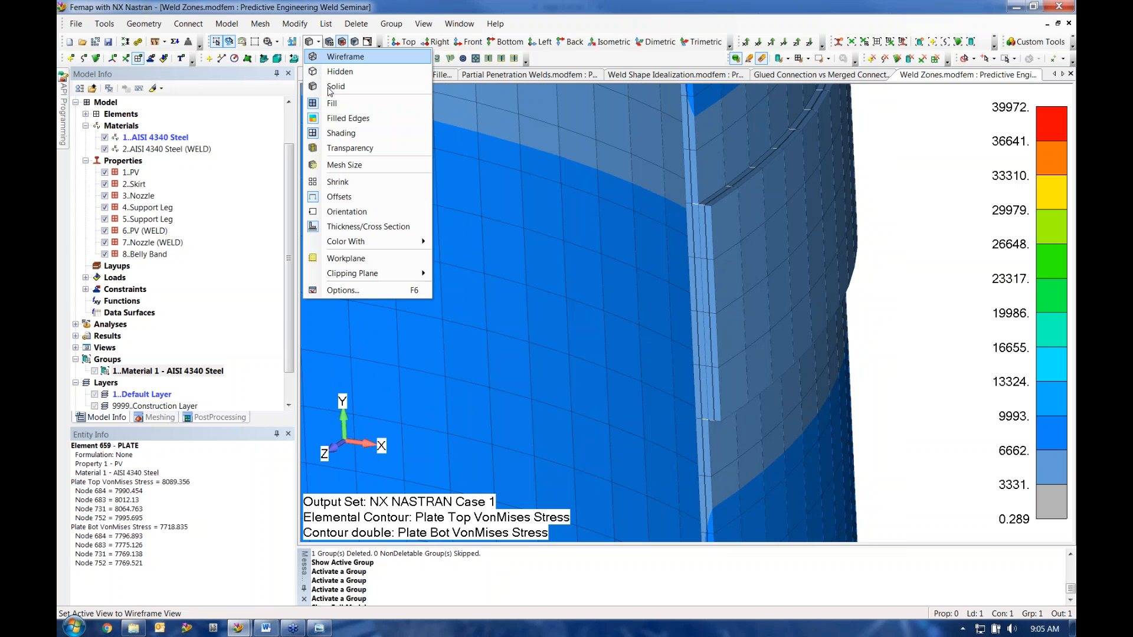
left_click(368, 227)
middle_click_drag(685, 277, 745, 269)
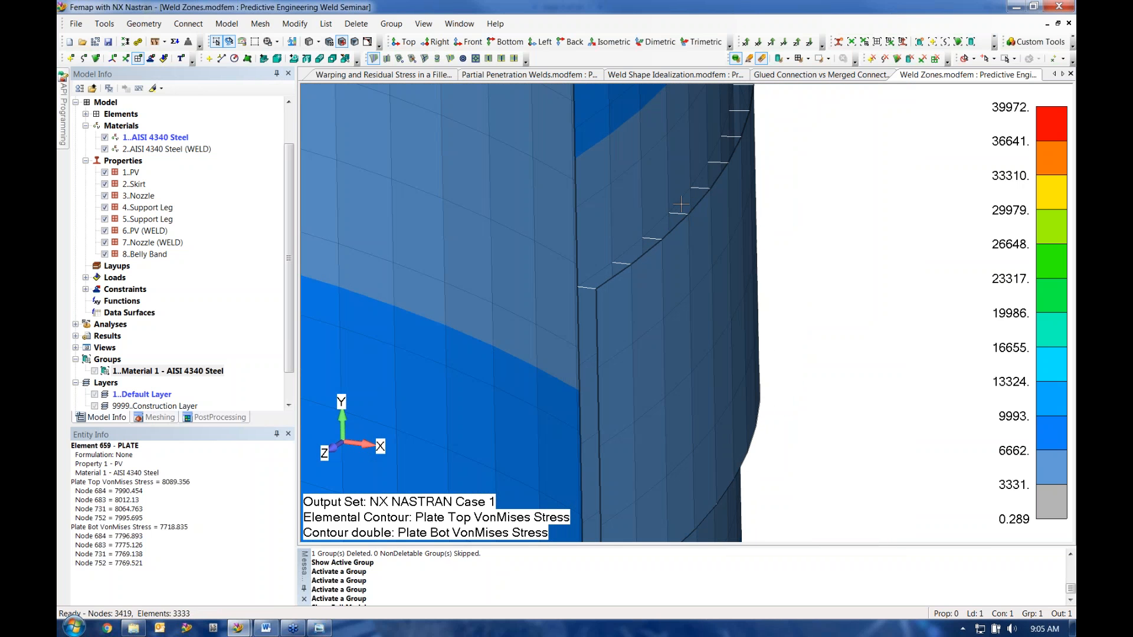
Open a rigid element on the belly band's upper edge for editing, check its RBE2 nodes and degrees of freedom, and cancel
left_click(294, 23)
mouse_move(358, 243)
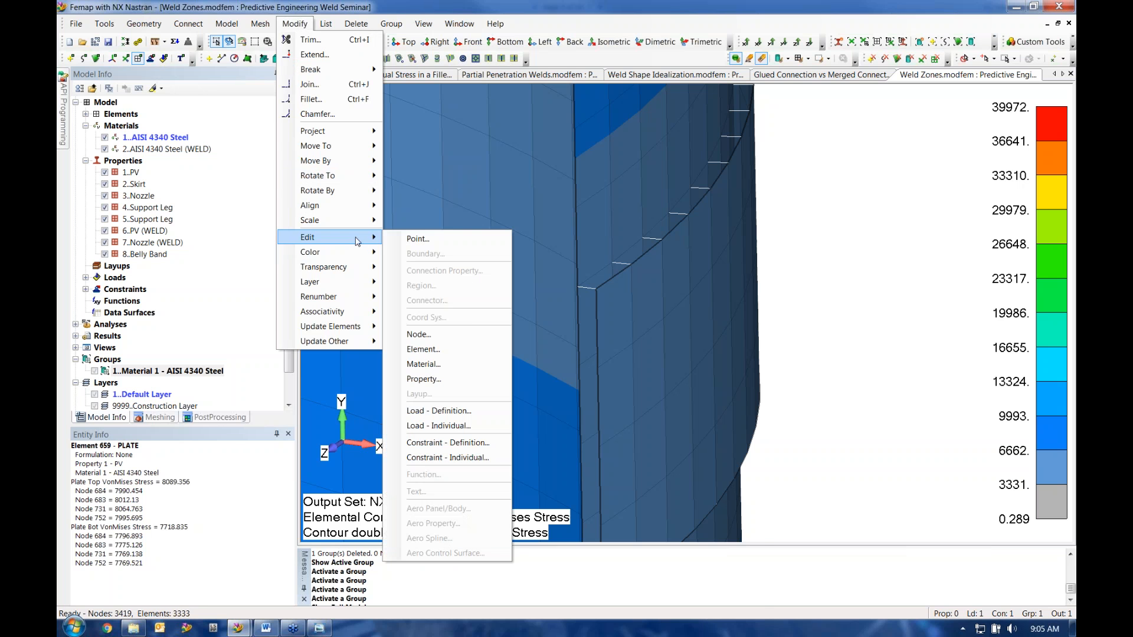
left_click(423, 348)
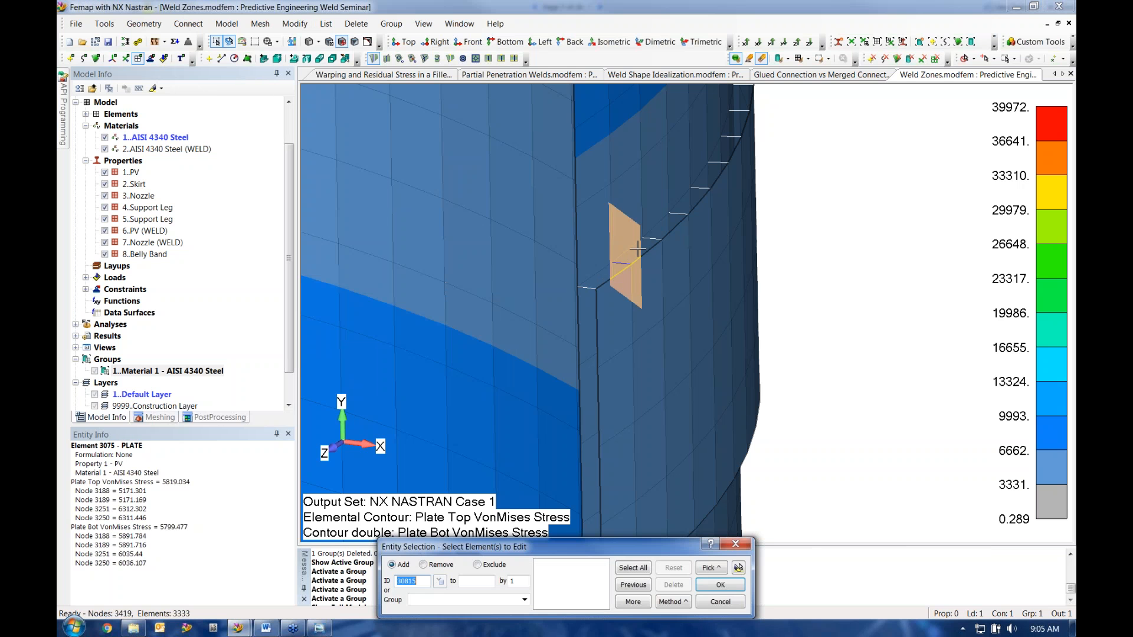
left_click(651, 238)
key("Return")
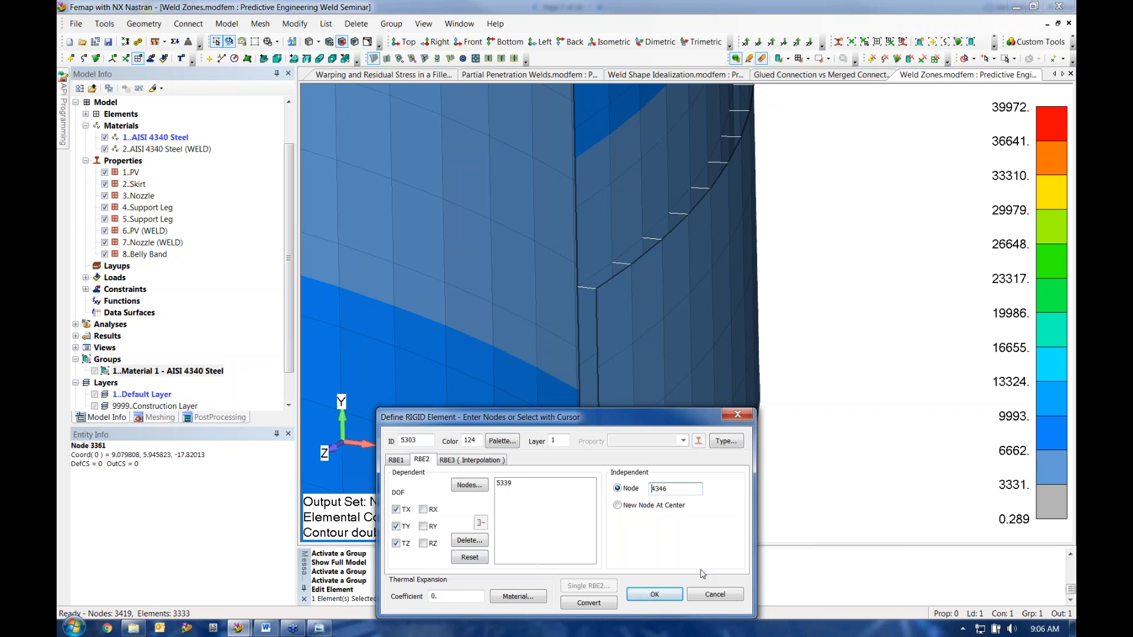
left_click(714, 594)
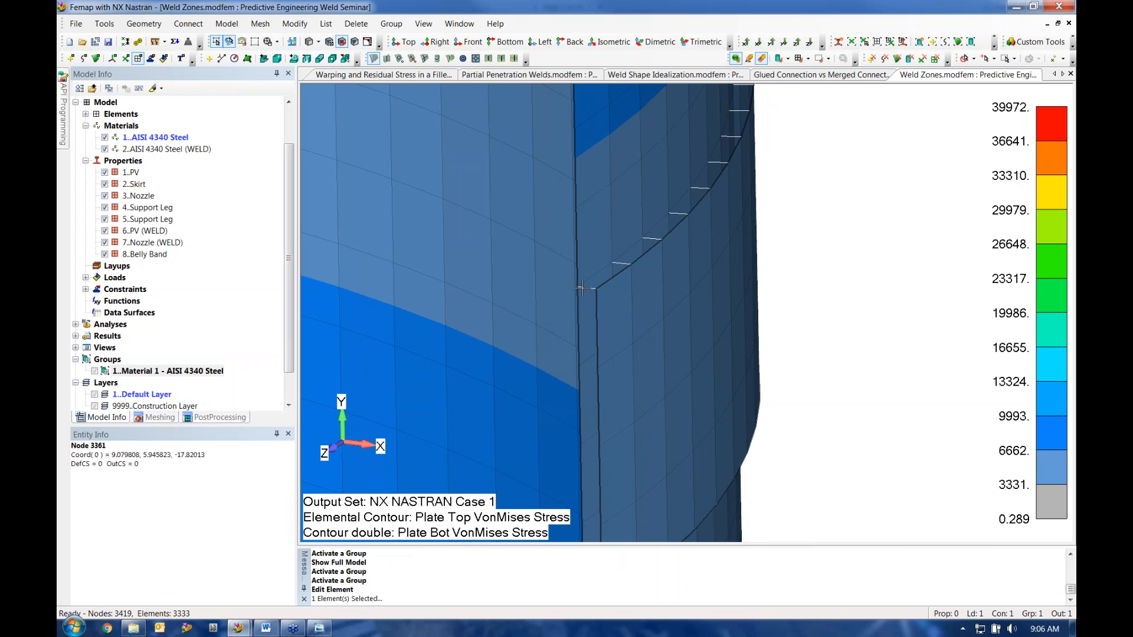
Delete all rigid elements from the model
mouse_move(681, 241)
middle_mouse_down()
mouse_move(698, 235)
mouse_move(678, 252)
mouse_move(680, 240)
middle_mouse_up()
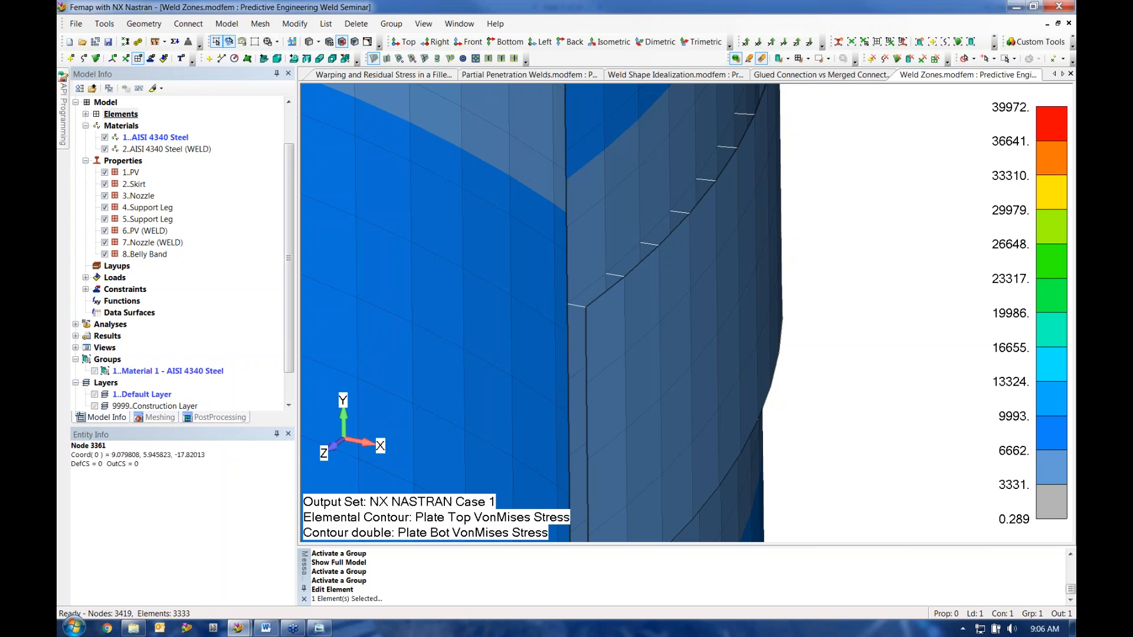
double_click(121, 114)
left_click(147, 149)
key("Delete")
Start a Closest Link mesh connection using the nodes on the belly band's upper and lower edge curves as the nodes to generate from
scroll(472, 179, "down", 3)
middle_click_drag(687, 315, 552, 317)
left_click(265, 25)
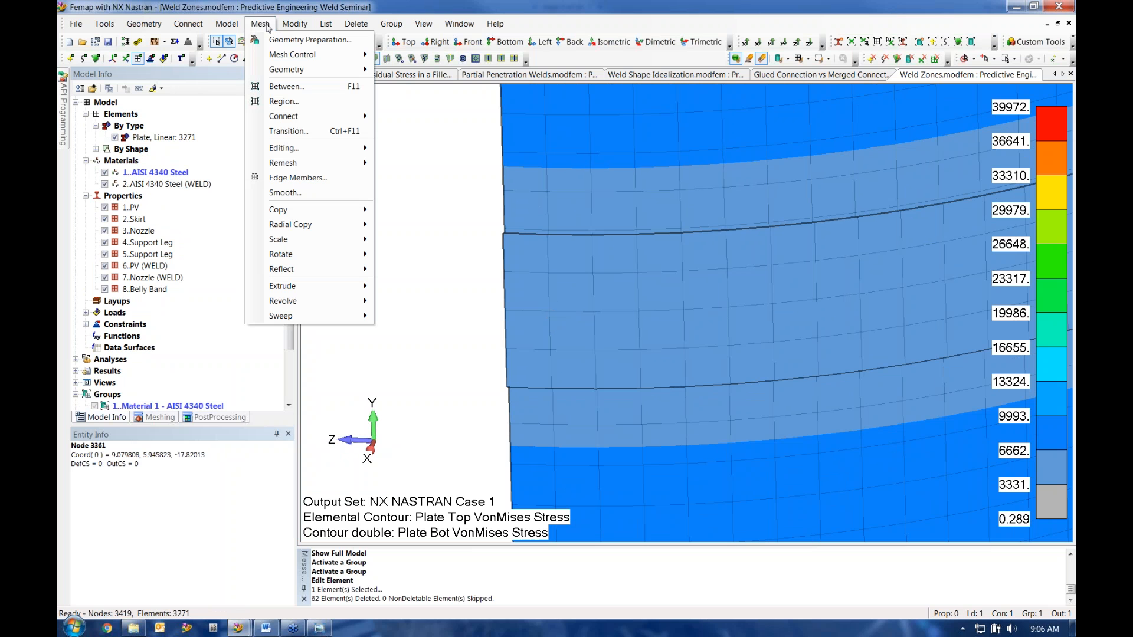
mouse_move(308, 122)
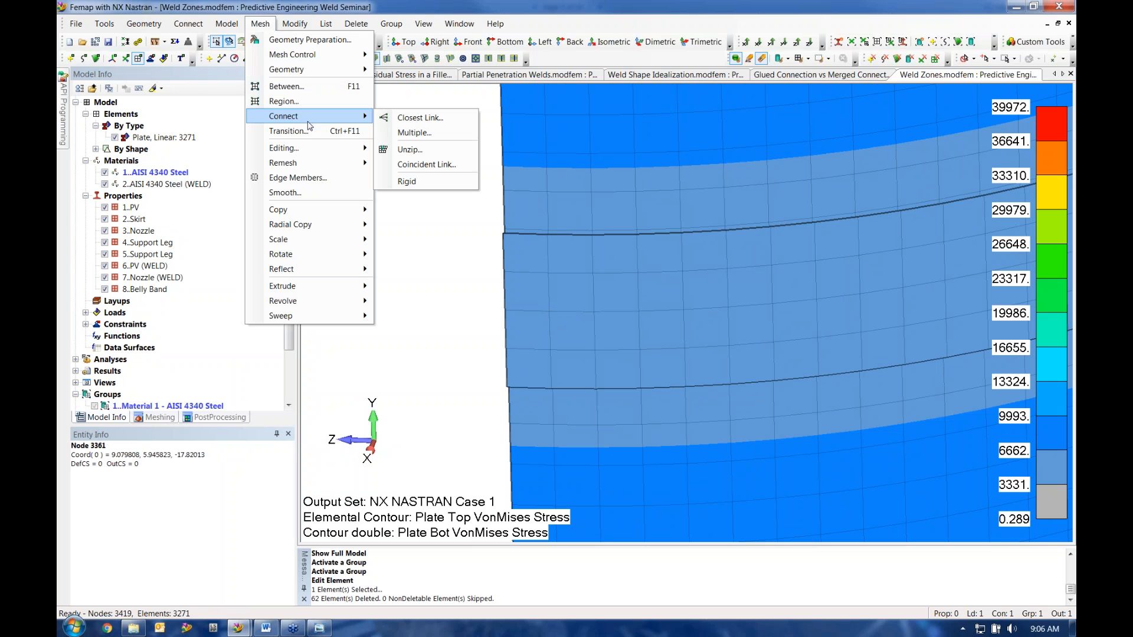
left_click(439, 122)
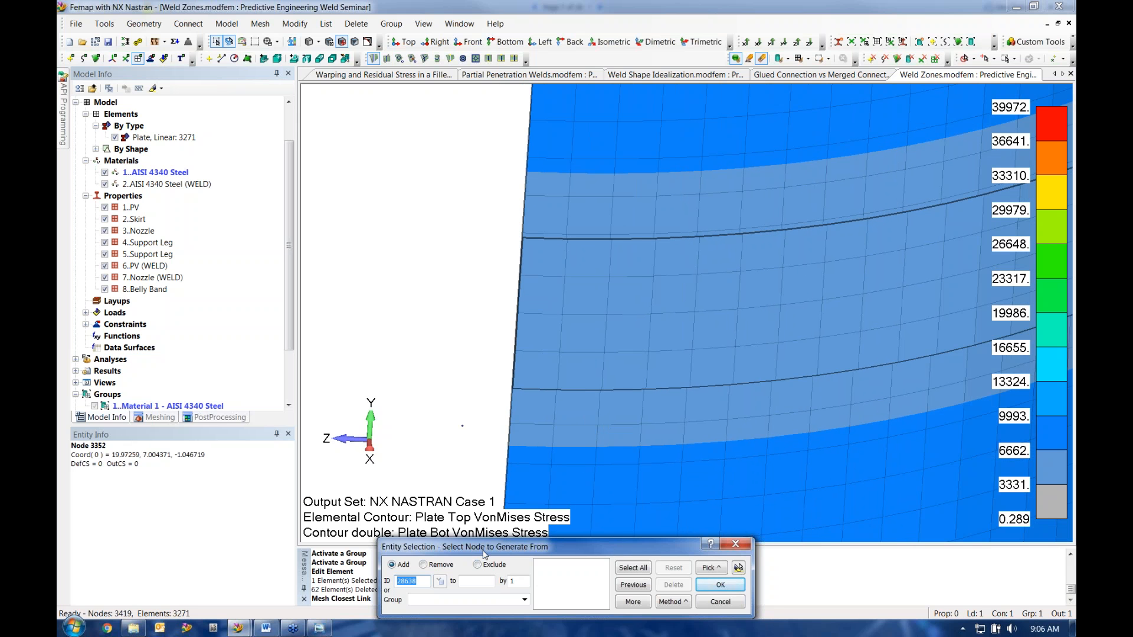
left_click(676, 603)
left_click(689, 576)
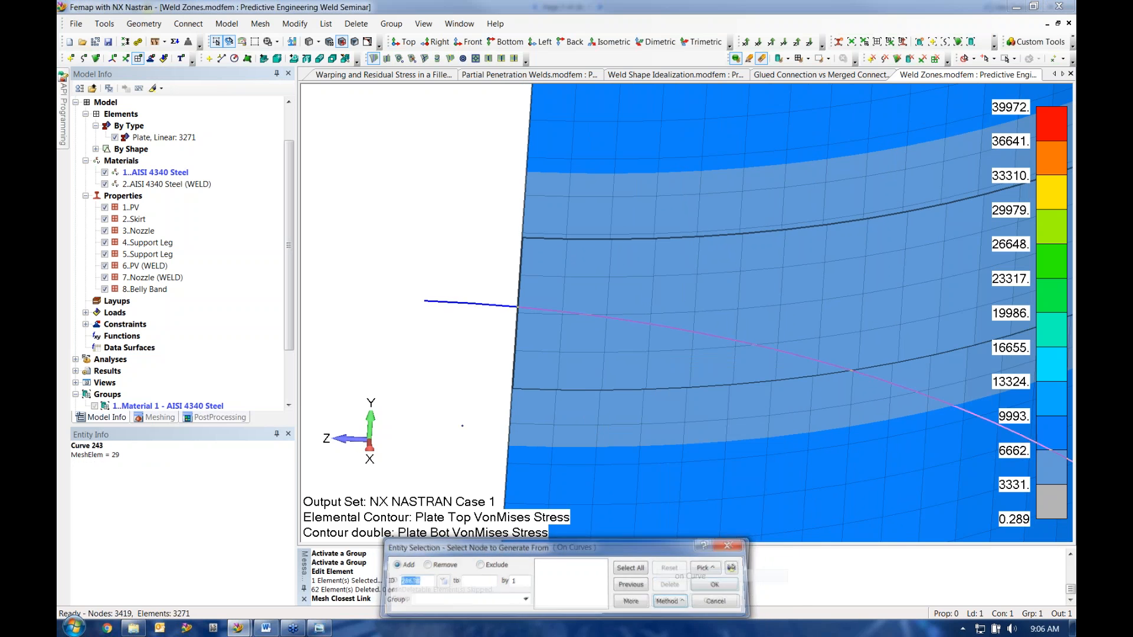
left_click(600, 229)
middle_click_drag(611, 301, 630, 334)
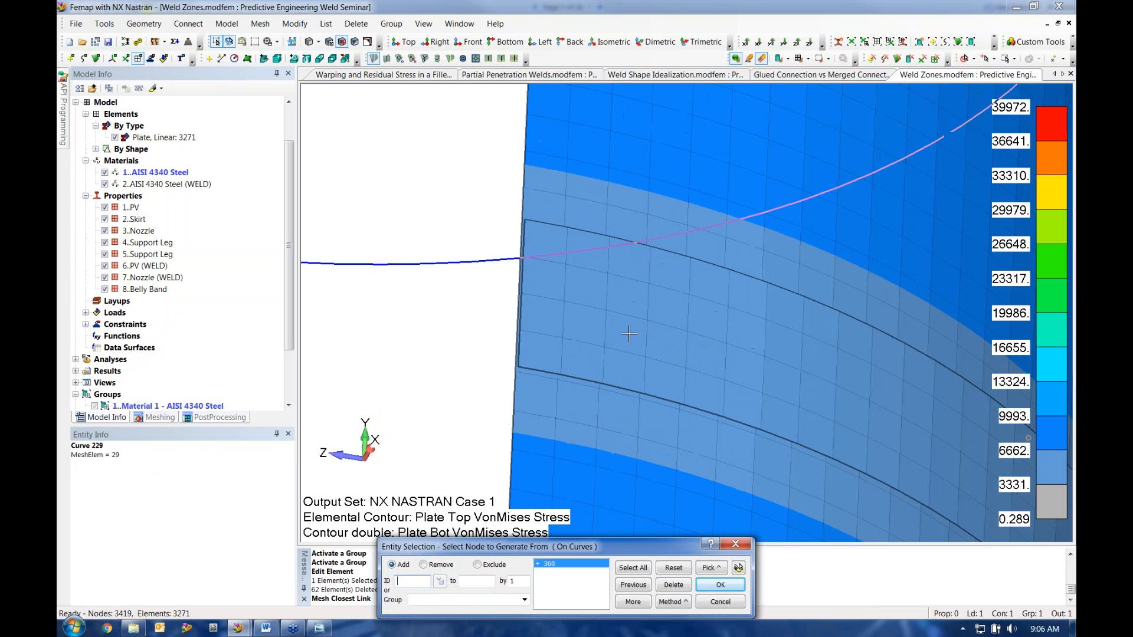
left_click(577, 413)
left_click(738, 568)
middle_click_drag(628, 392, 629, 524)
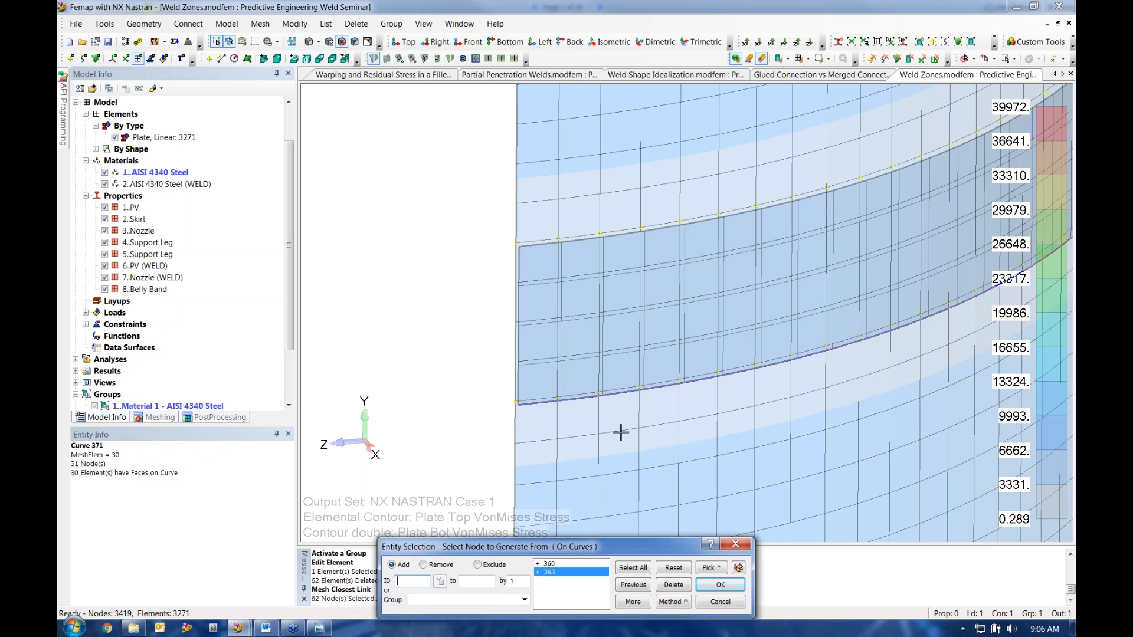
left_click(717, 585)
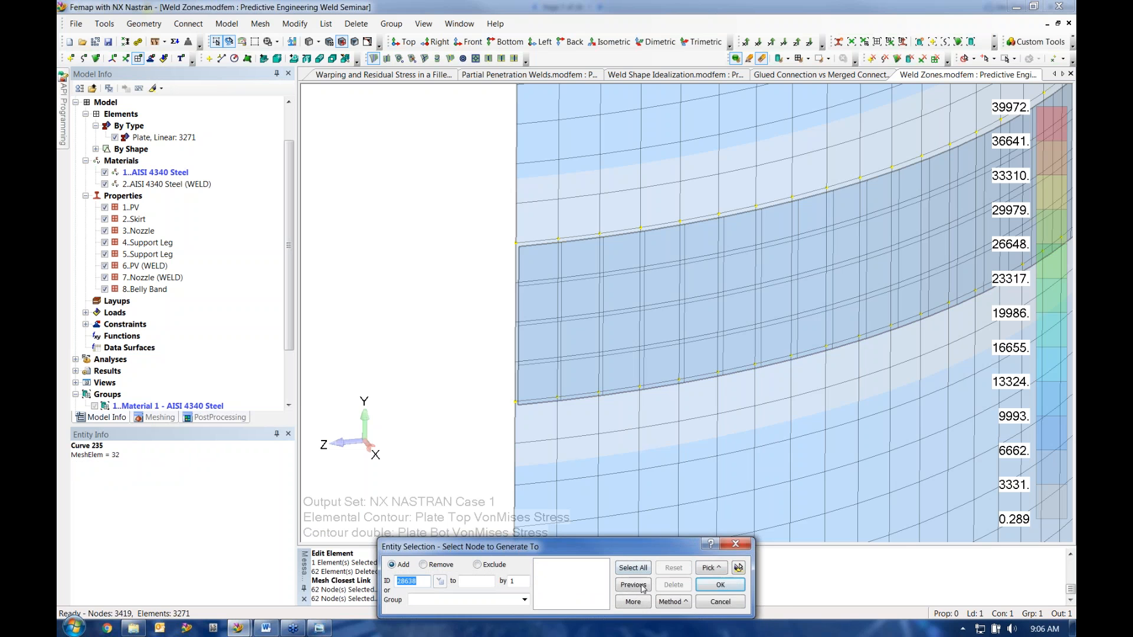
Select the nodes on the vessel's curves adjacent to the belly band's upper and lower edges as the nodes to generate to
left_click(675, 601)
left_click(684, 579)
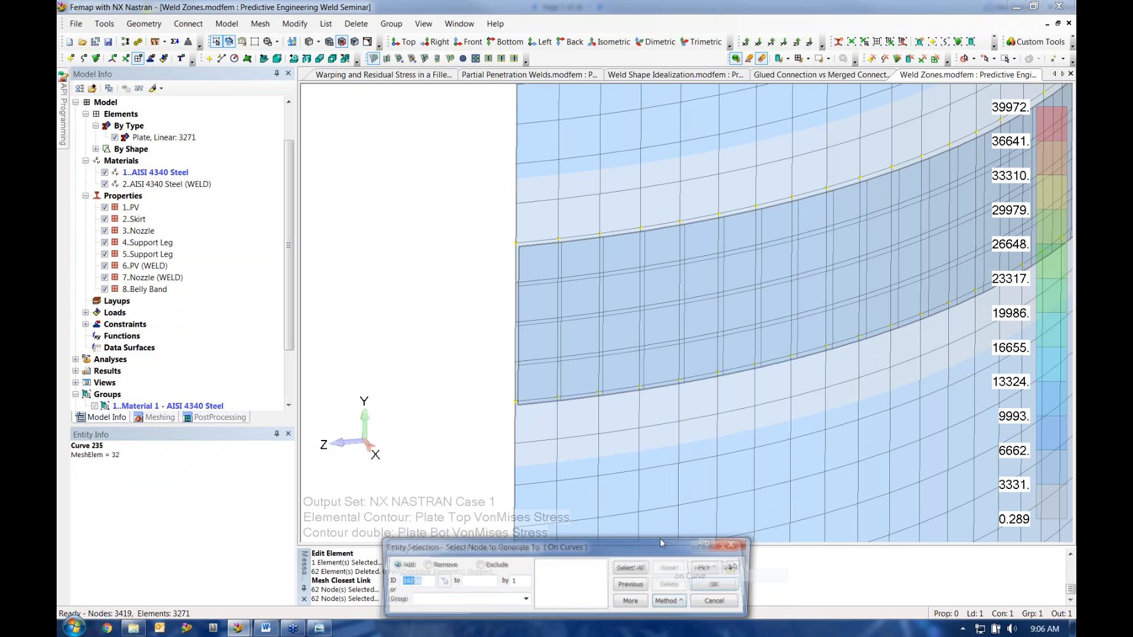
left_click(568, 294)
left_click(551, 407)
left_click(737, 587)
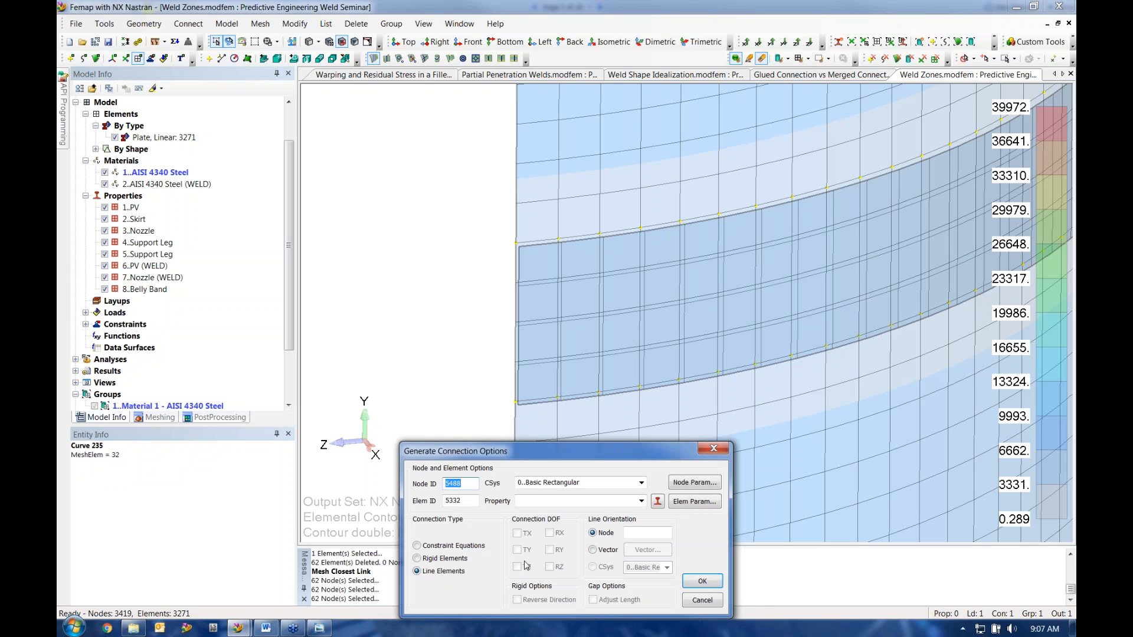
Generate the connections as Rigid Elements with connection DOF TX, TY and TZ
left_click(417, 558)
left_click(525, 534)
left_click(523, 551)
left_click(525, 568)
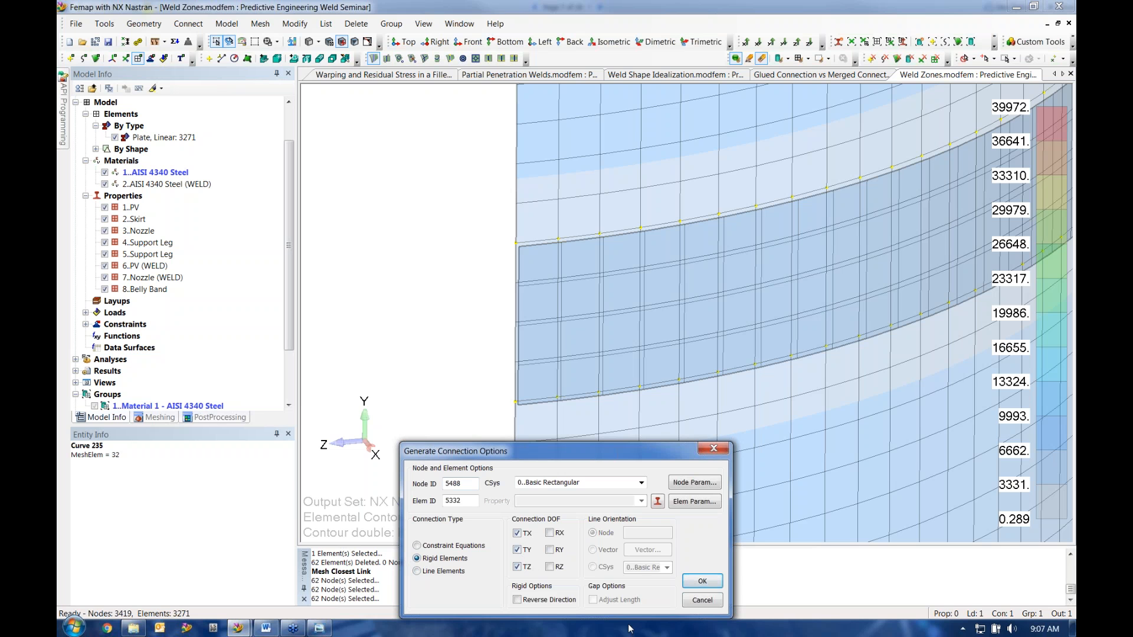
left_click(702, 582)
Display the constraints and examine them beside the new rigid links at the belly band's upper and lower corners on the vessel's cut edge
middle_click_drag(624, 322, 613, 395)
scroll(610, 357, "up", 4)
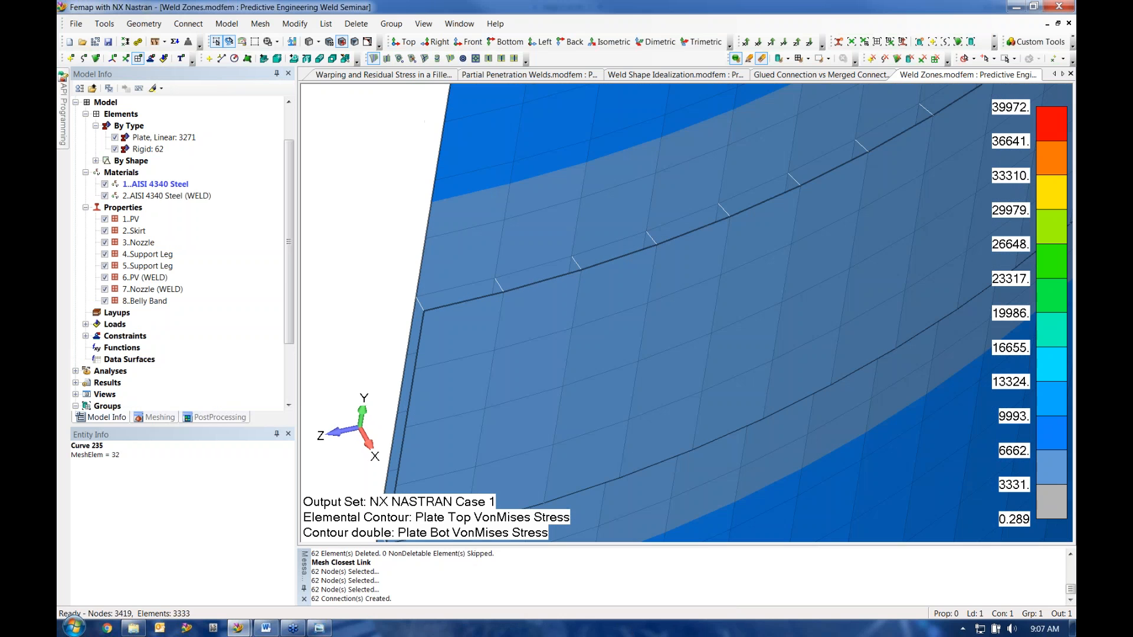
mouse_move(787, 272)
middle_mouse_down()
mouse_move(716, 265)
mouse_move(713, 244)
middle_mouse_up()
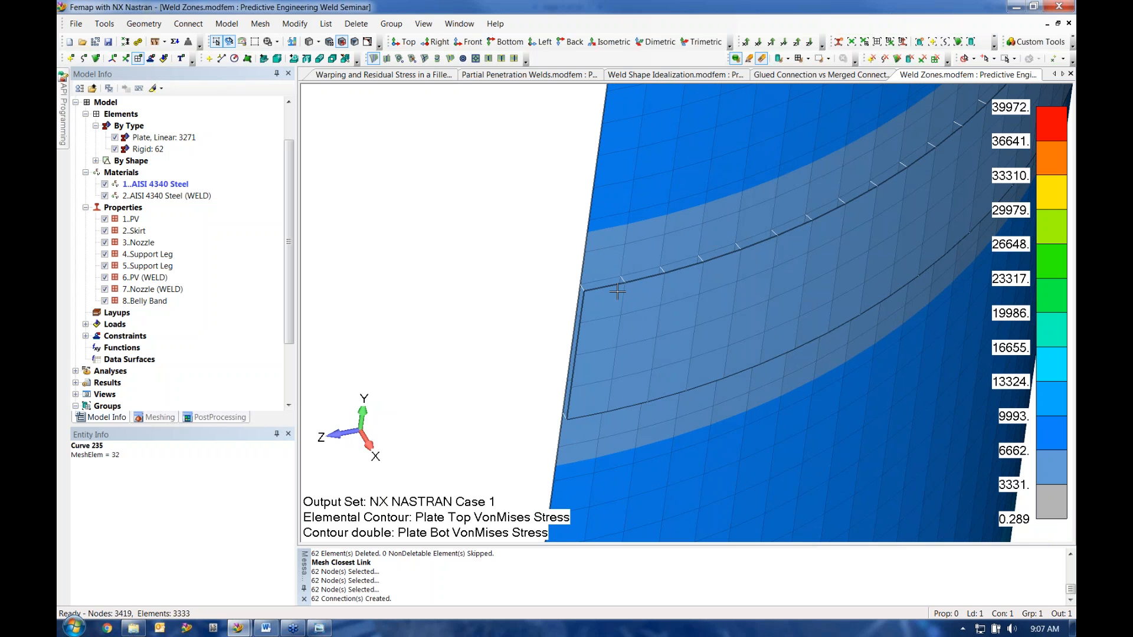
middle_click_drag(618, 290, 614, 275)
scroll(614, 275, "up", 3)
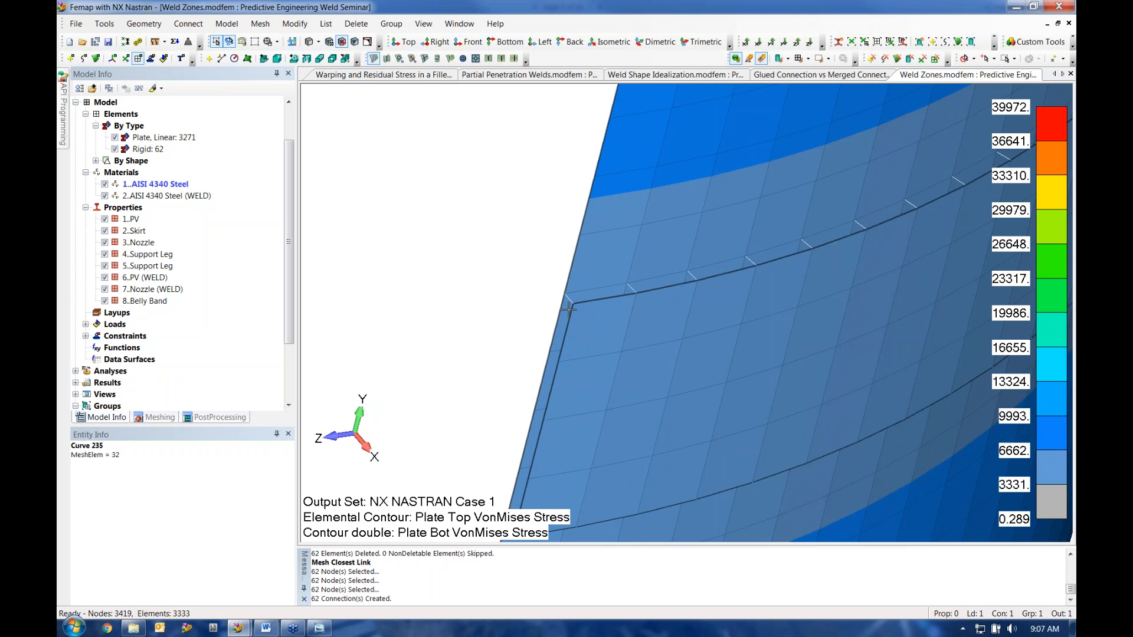
left_click(150, 57)
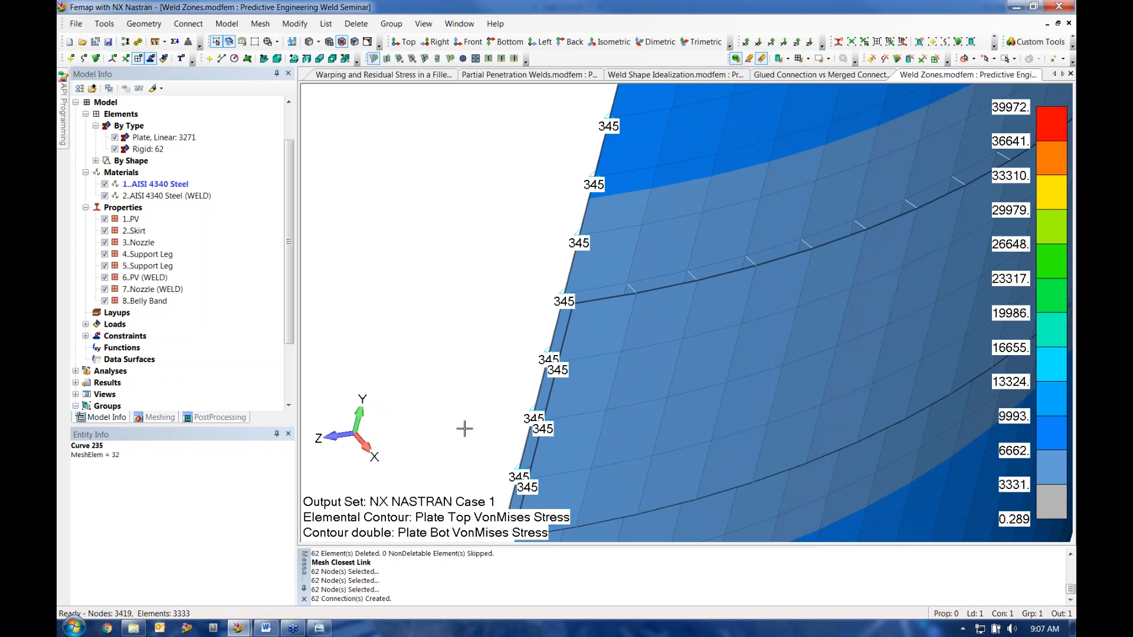
scroll(526, 379, "up", 3)
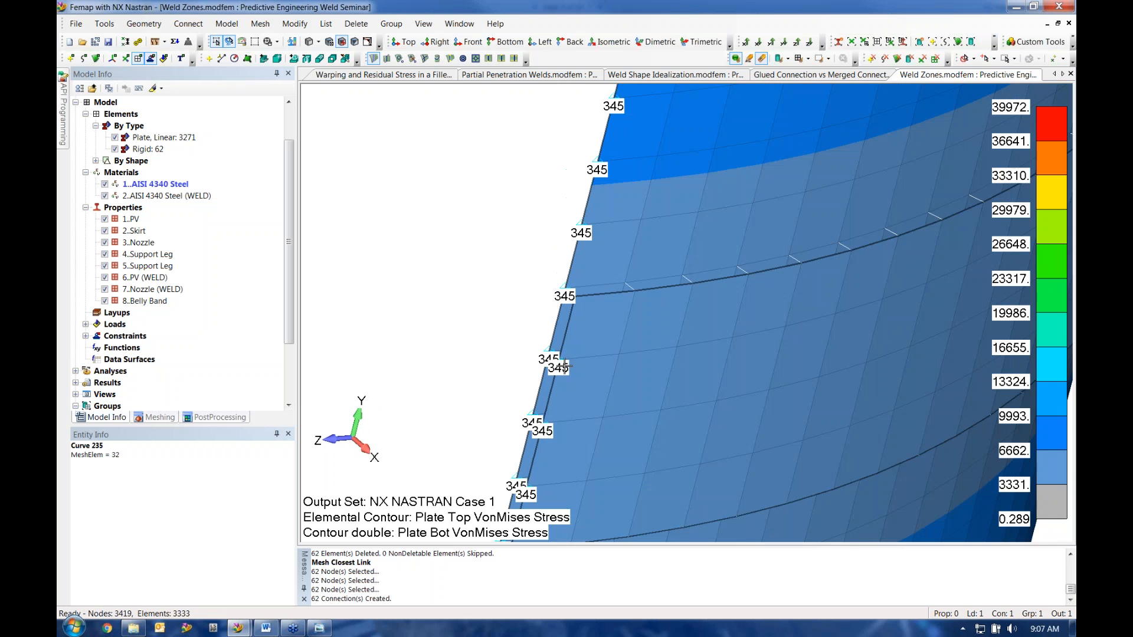
scroll(566, 435, "up", 2)
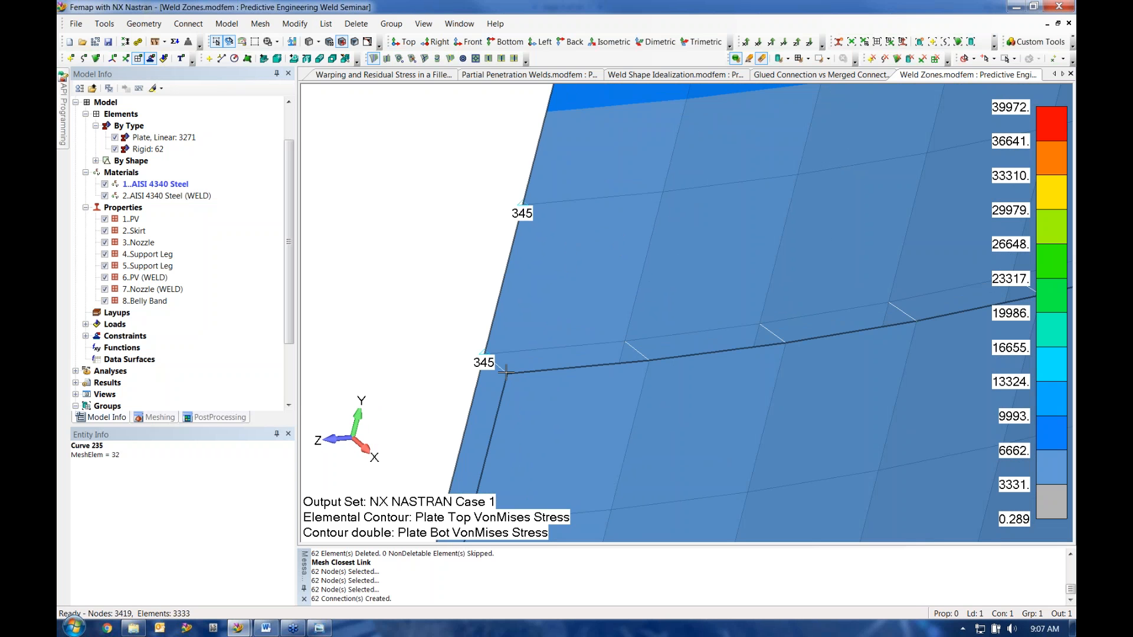
scroll(538, 354, "down", 3)
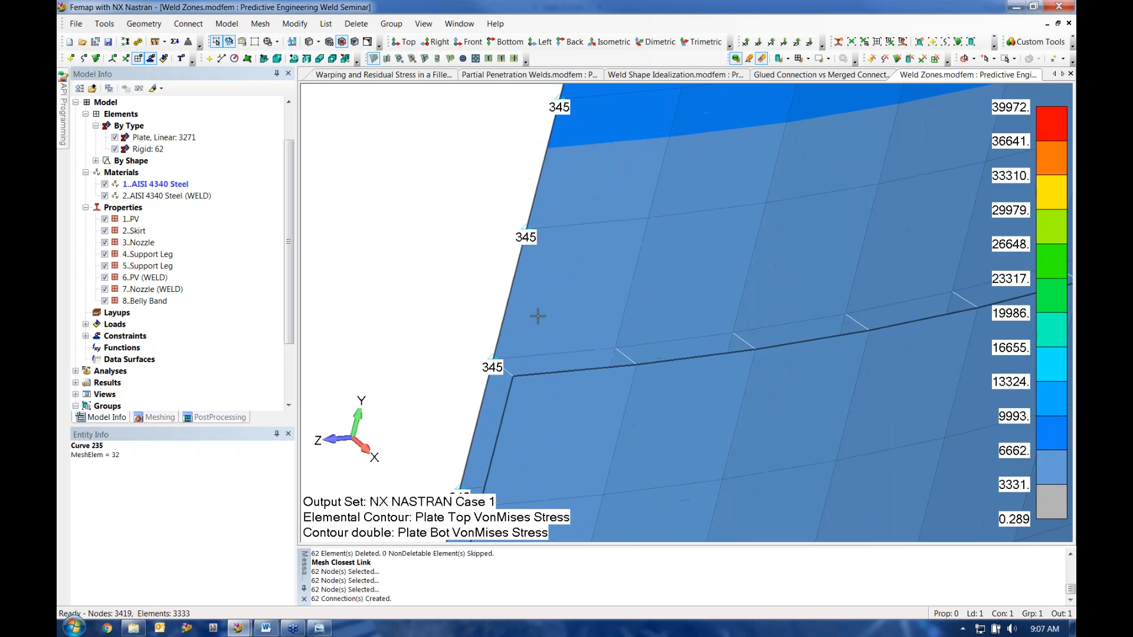
middle_click_drag(549, 417, 607, 142, "ctrl")
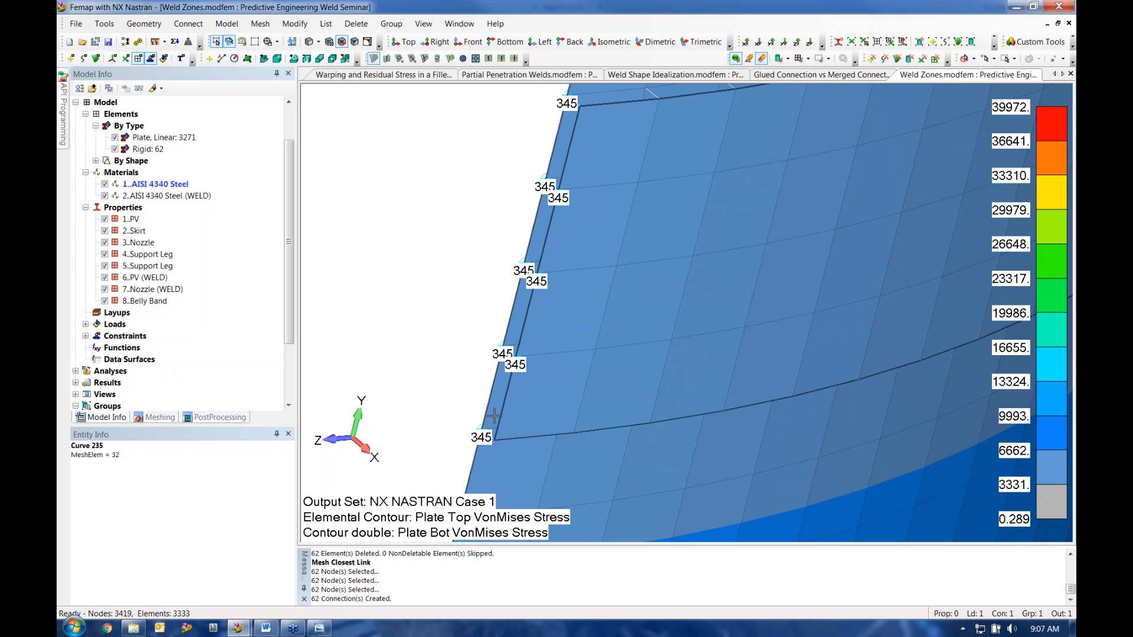
scroll(572, 409, "down", 3)
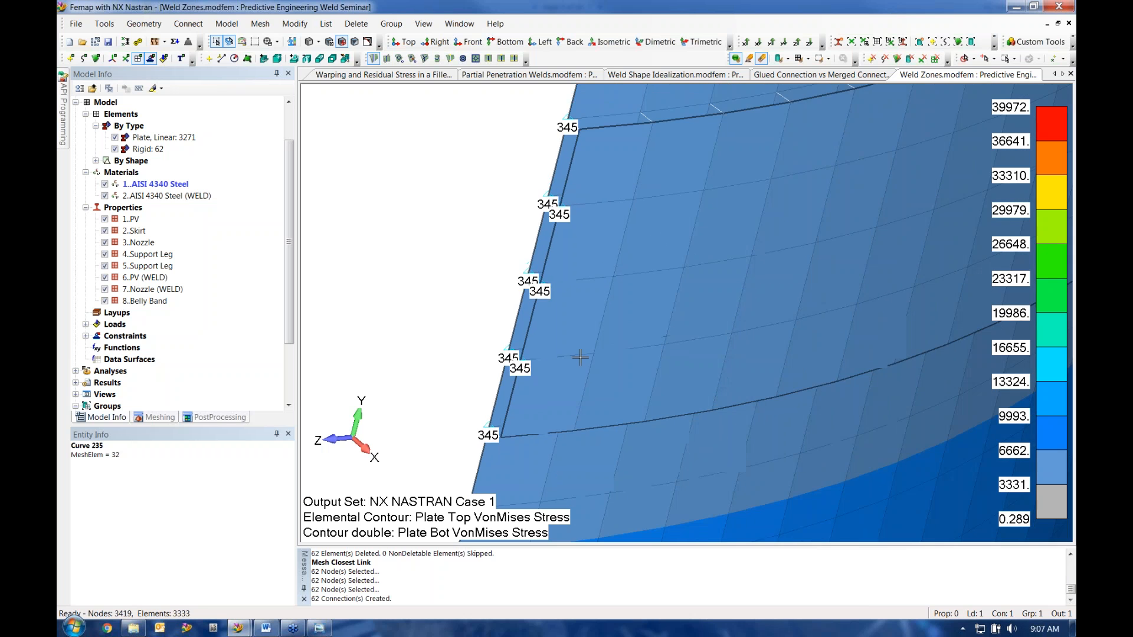
scroll(607, 216, "down", 1)
middle_click_drag(606, 216, 619, 281)
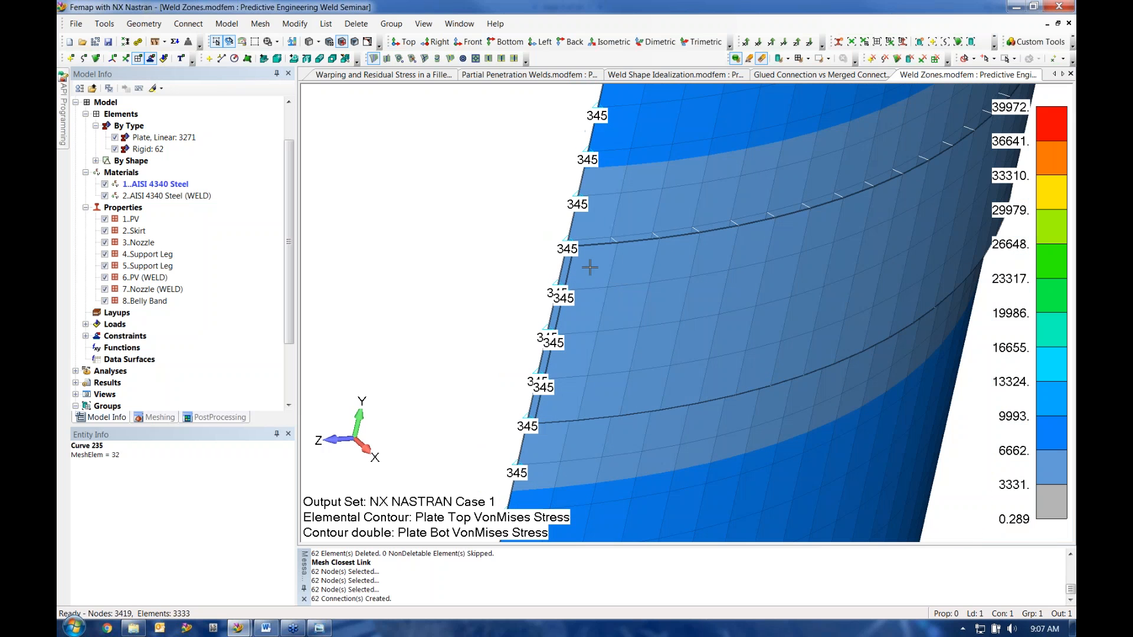
Bring up the Freebody settings in the PostProcessing toolbox
left_click(204, 418)
left_click(111, 339)
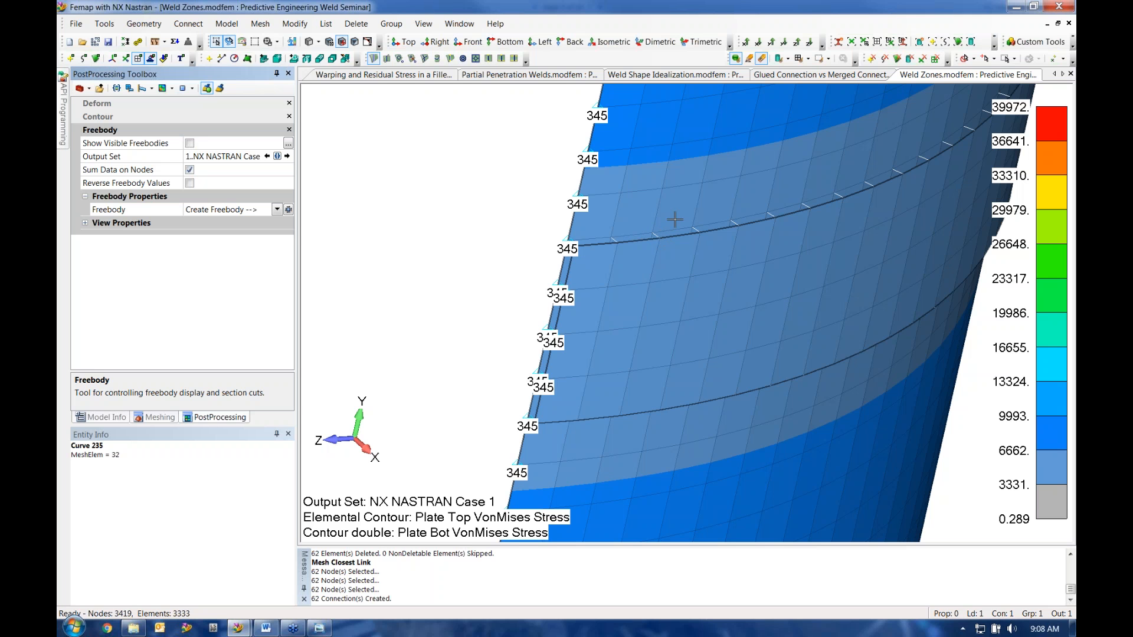
Switch to the Word document Weld Modeling and Analysis and go from its table of contents to section 4.1, Nominal Stress Methods
left_click(267, 629)
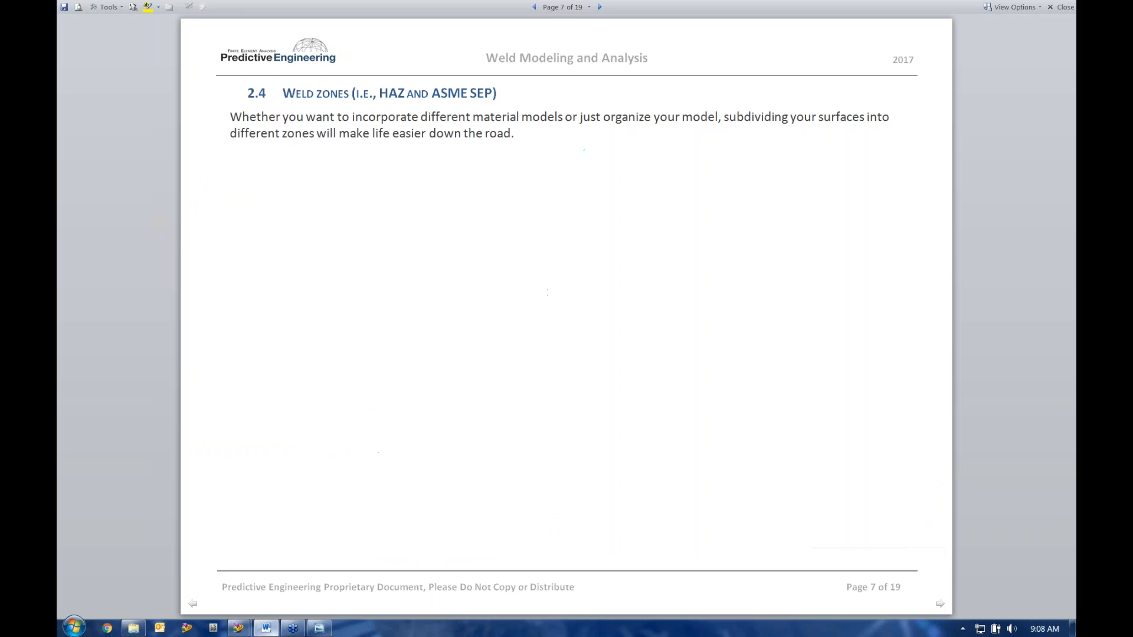
scroll(475, 393, "up", 6)
scroll(475, 393, "down", 1)
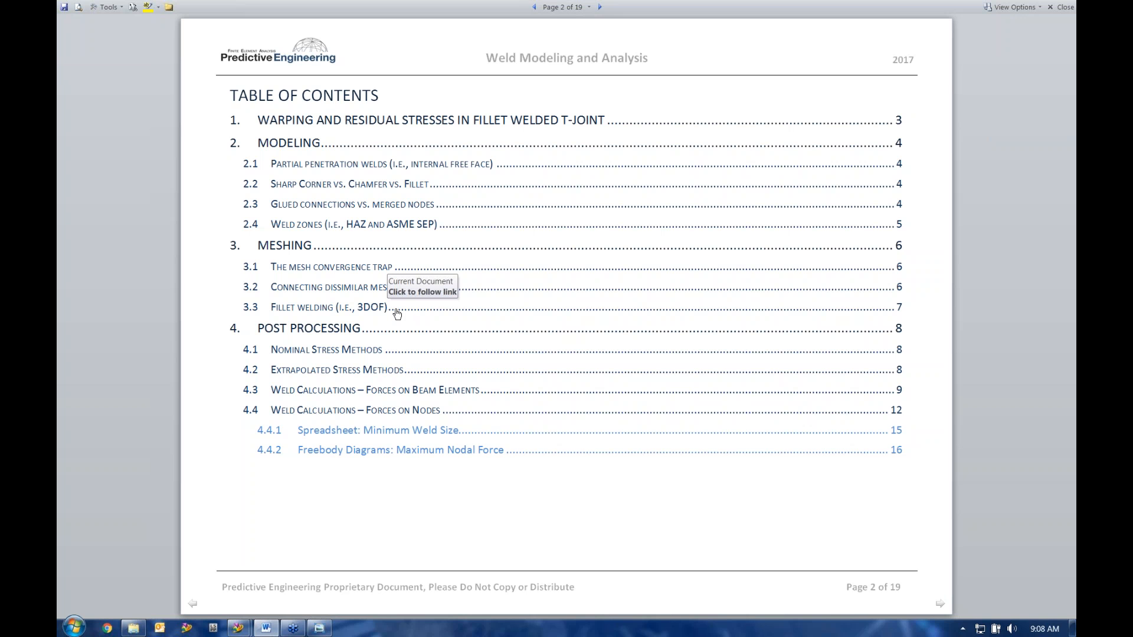
left_click(342, 351)
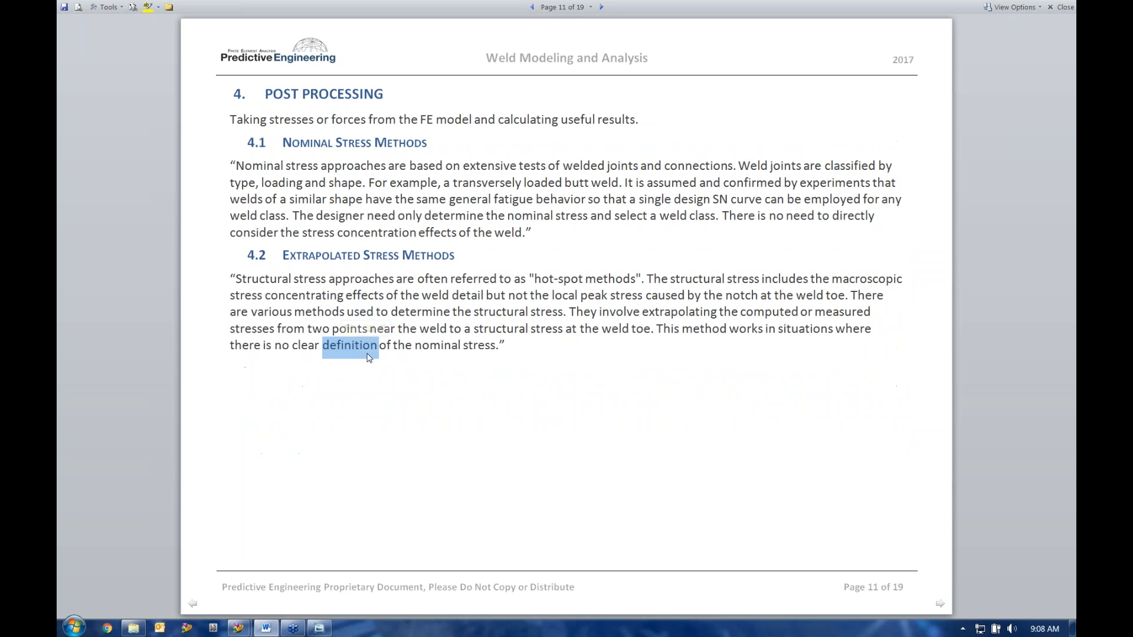
left_click(568, 236)
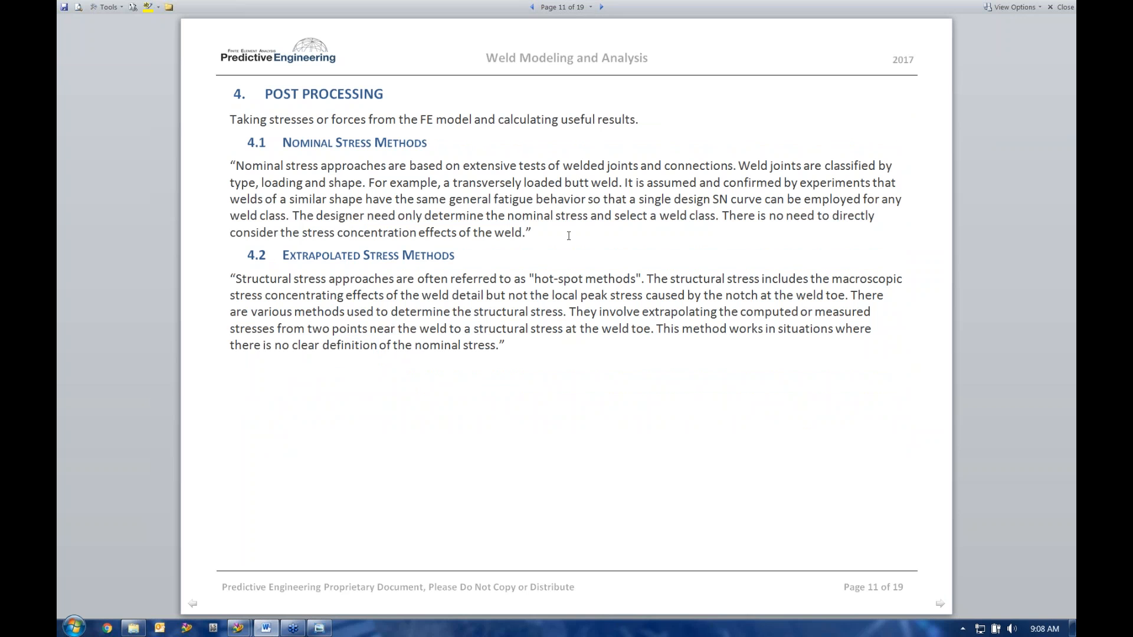
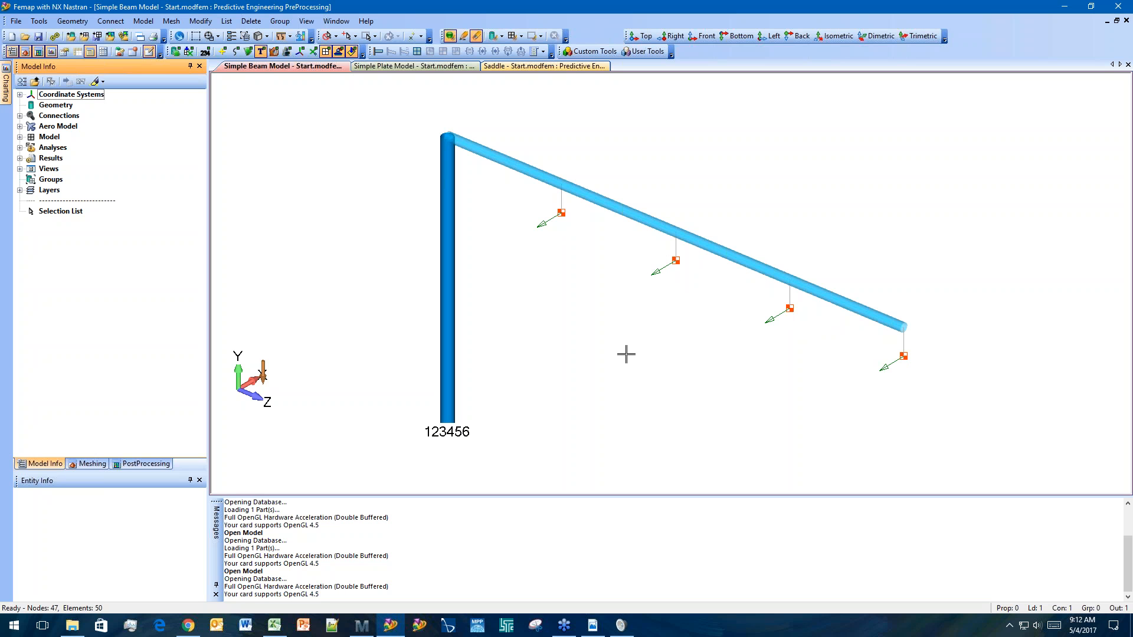
Enable the Equation Force and Force Balance nodal outputs in the NX Nastran static analysis set's output requests
left_click(19, 148)
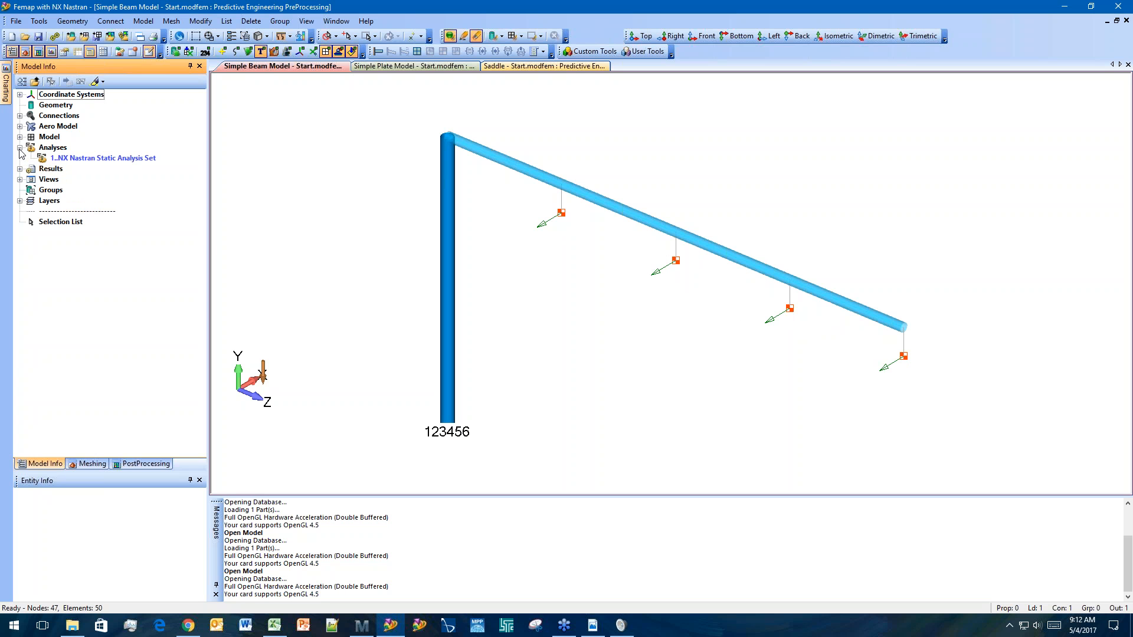
right_click(99, 159)
left_click(115, 164)
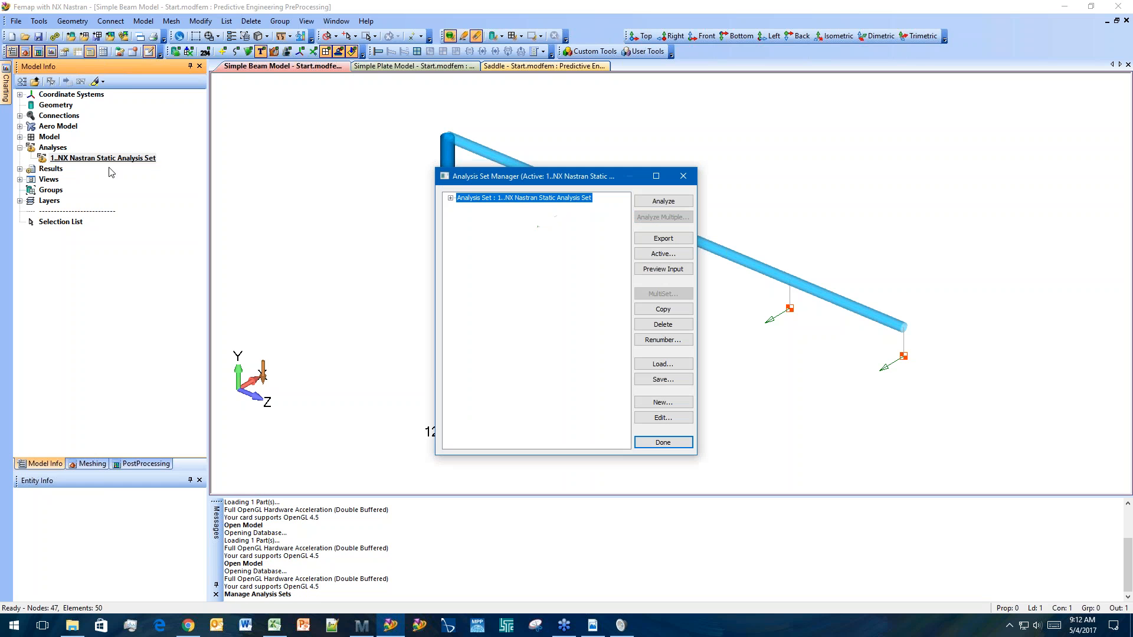
left_click(451, 199)
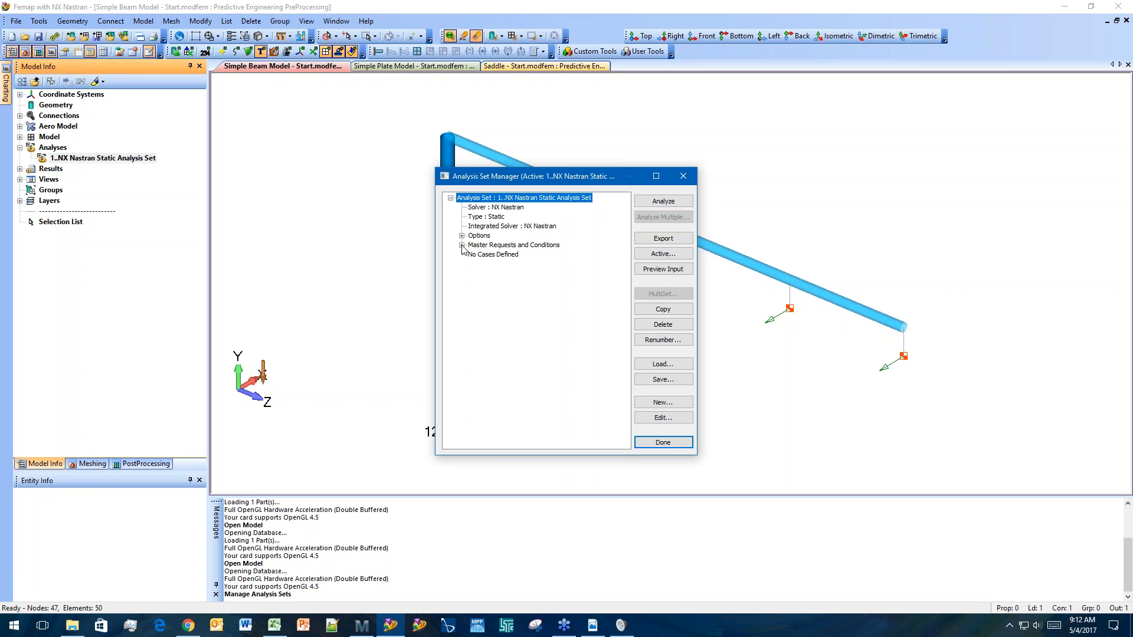
left_click(462, 245)
left_click(473, 293)
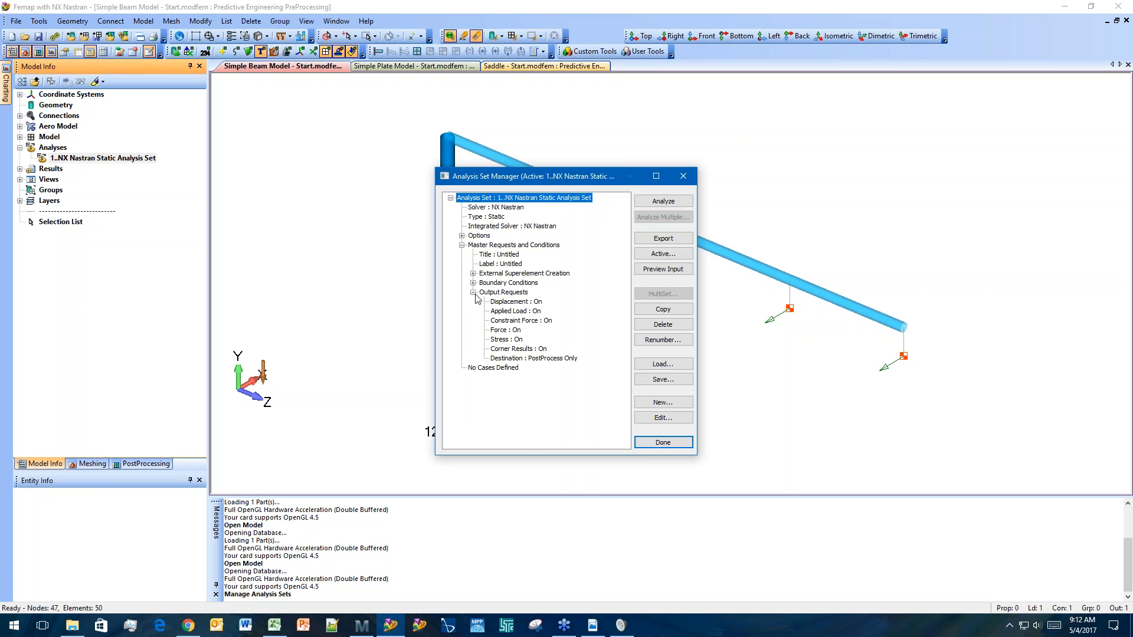
left_click(495, 293)
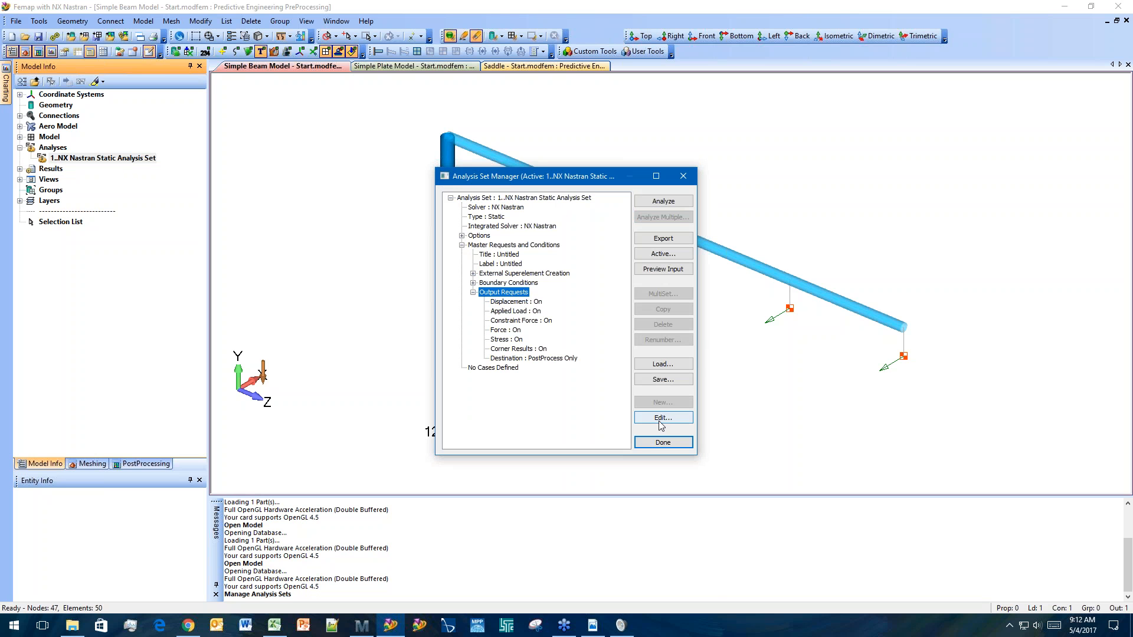
left_click(663, 418)
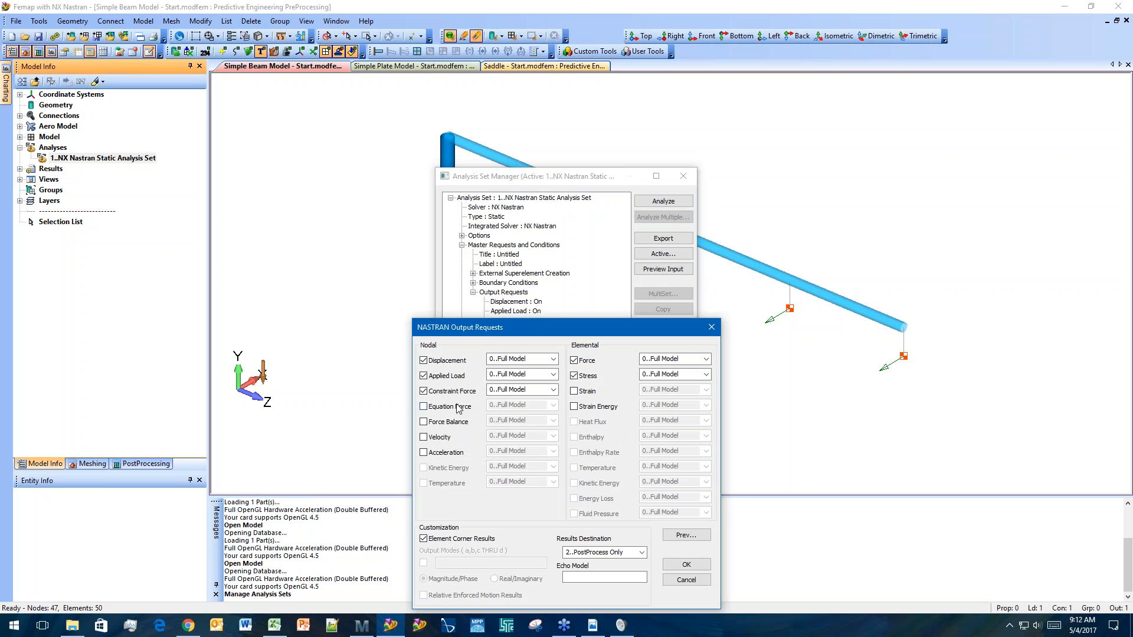
left_click(454, 409)
left_click(452, 422)
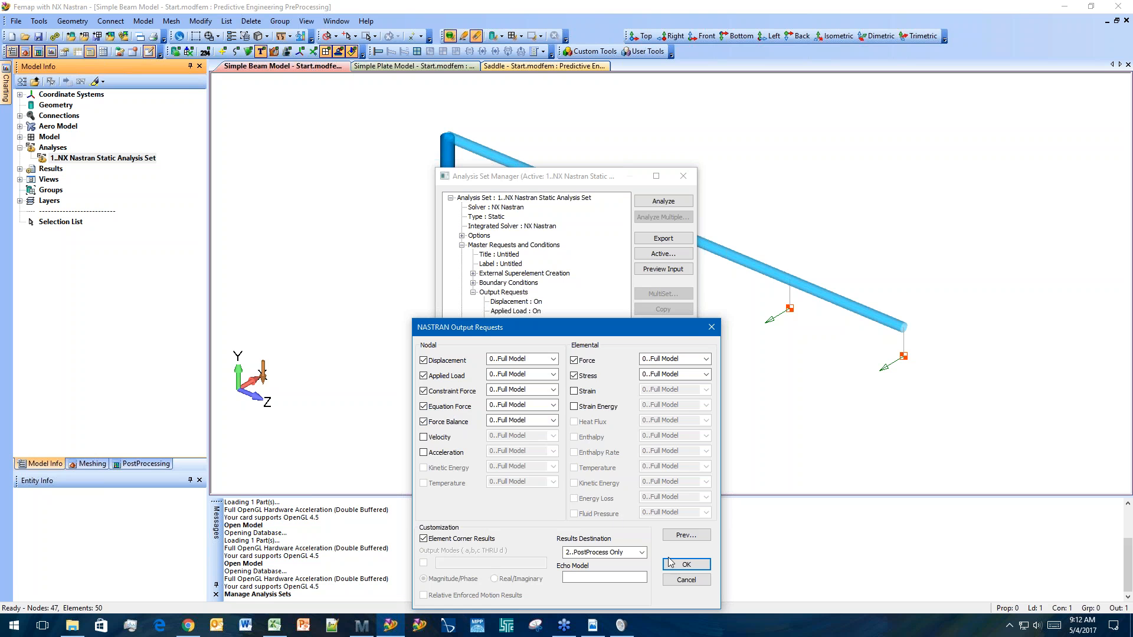
left_click(685, 565)
Run the static analysis of the simple beam model and activate the NX NASTRAN Case 1 output set
left_click(663, 201)
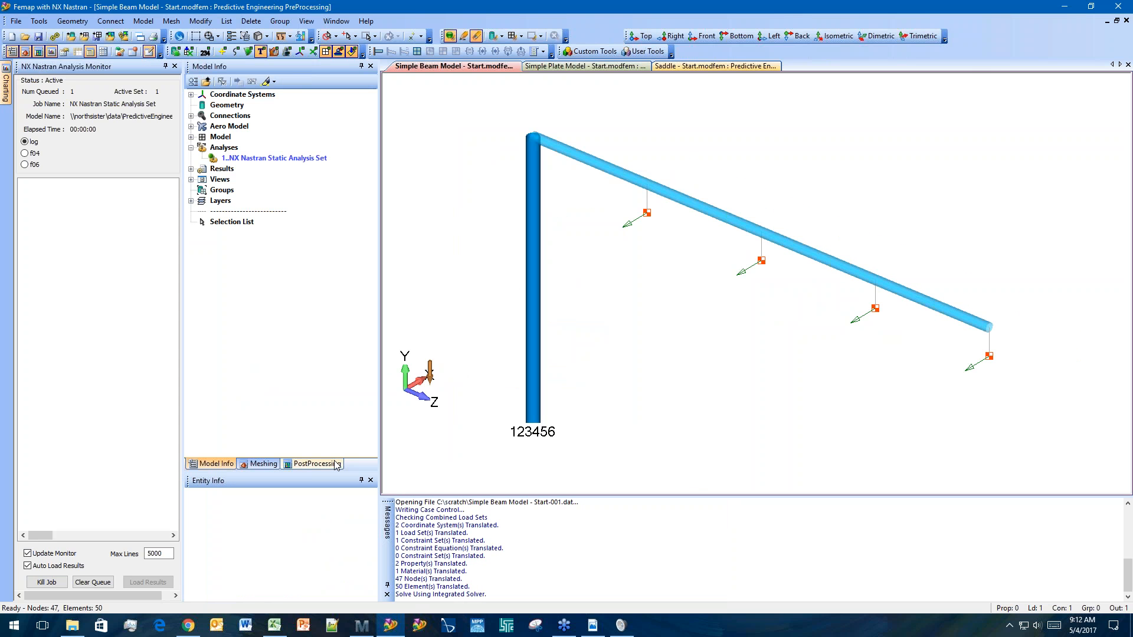
left_click(317, 464)
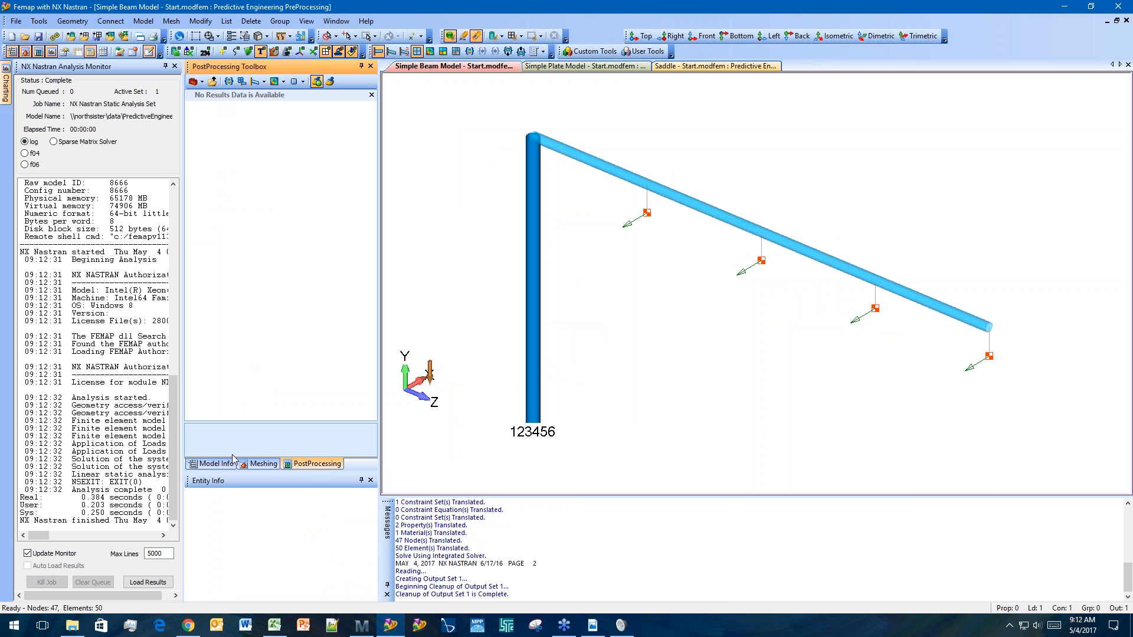
left_click(213, 464)
left_click(191, 169)
double_click(217, 191)
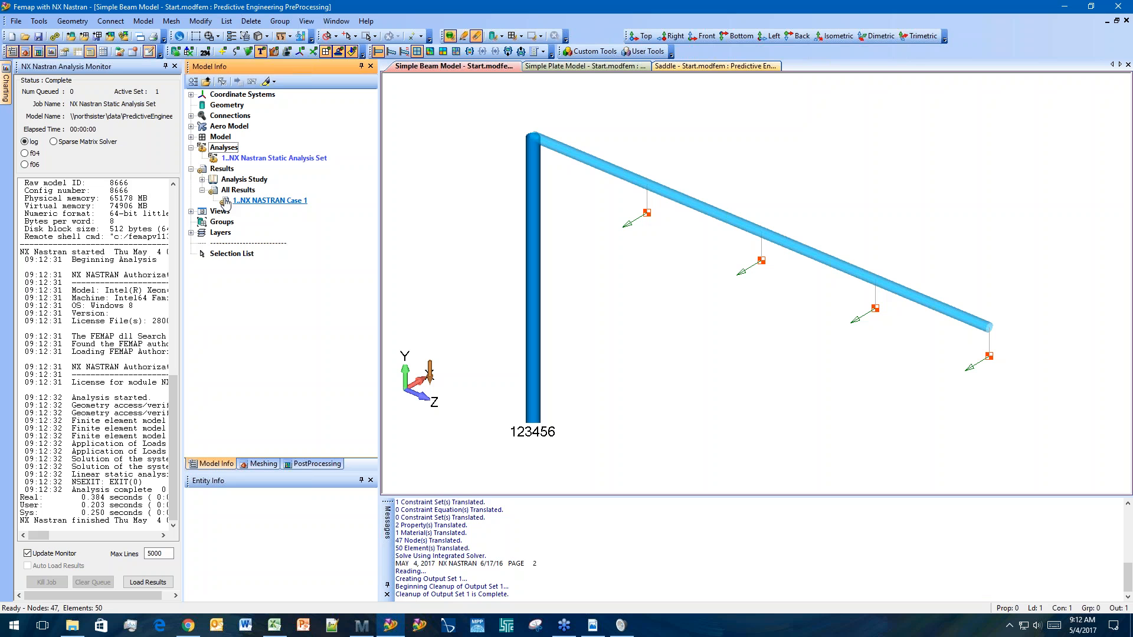
Create a new freebody titled Weld FBD with the default settings and make it active
left_click(308, 462)
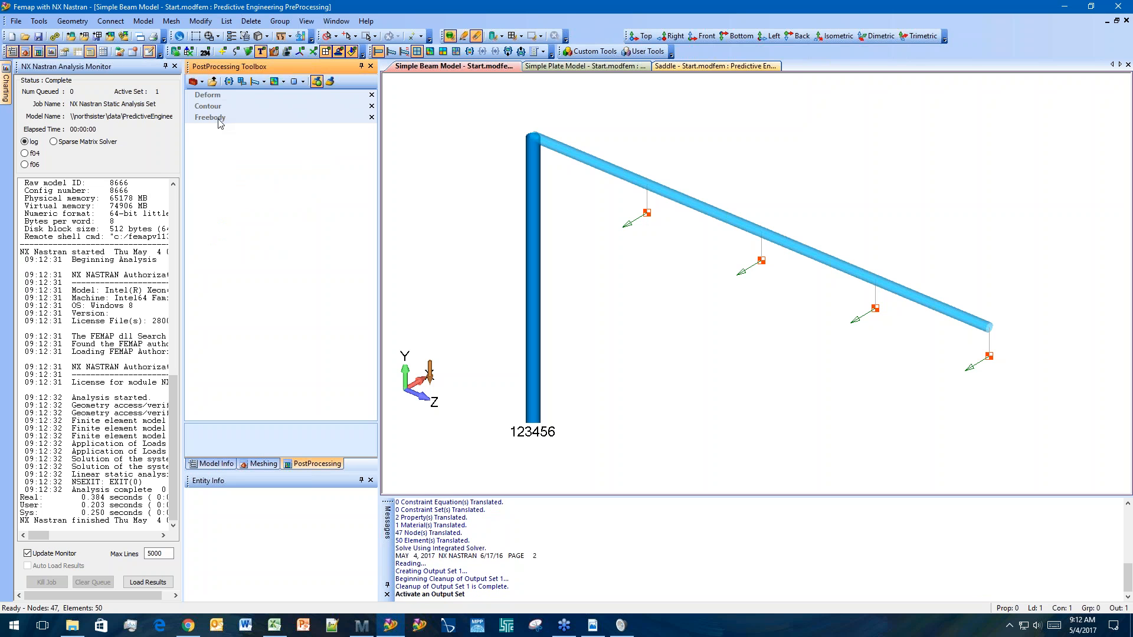
left_click(225, 119)
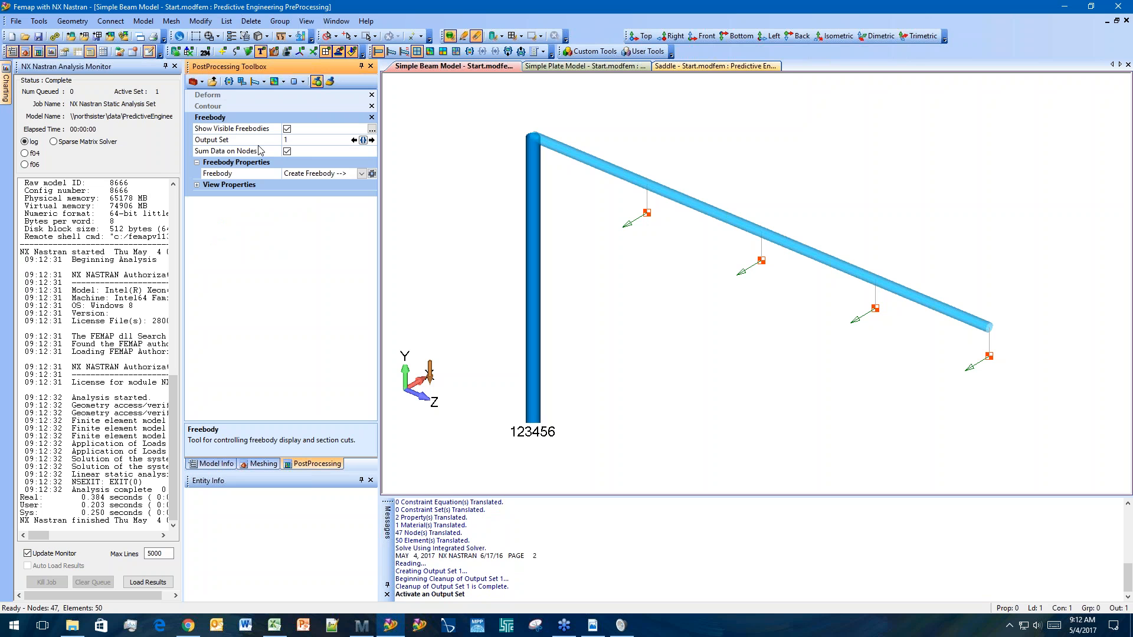
left_click(373, 174)
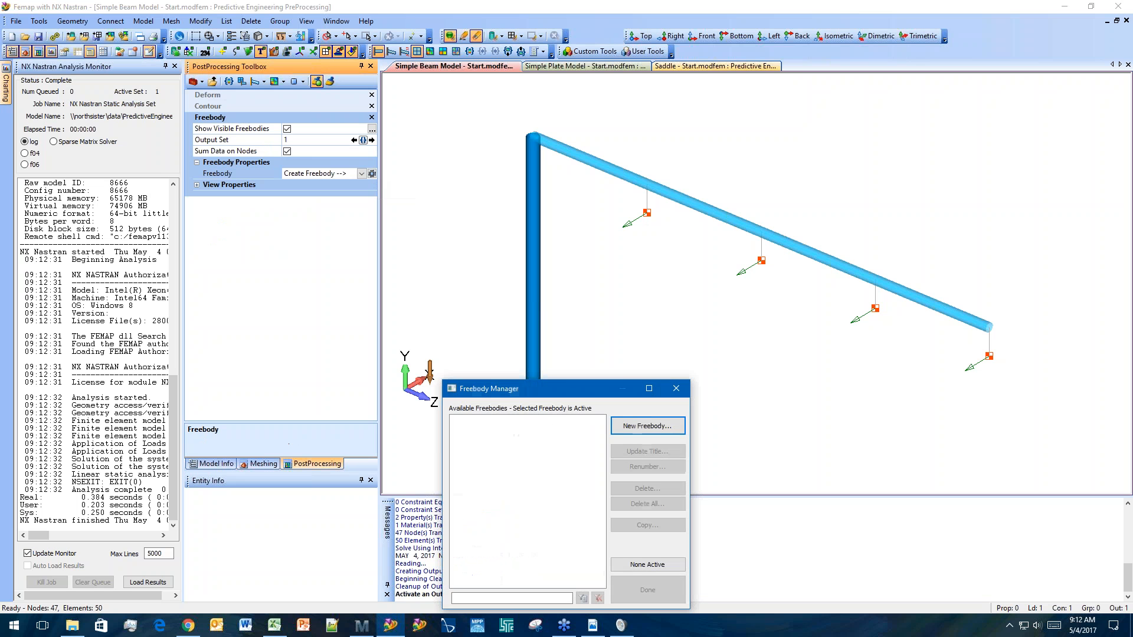
left_click(631, 427)
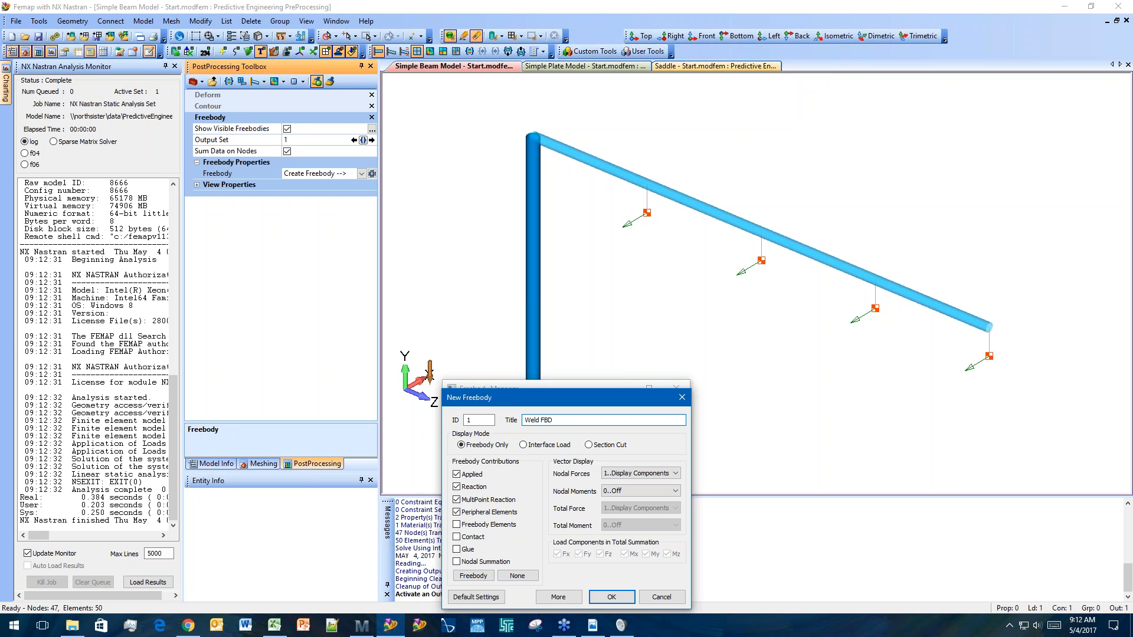
left_click(612, 598)
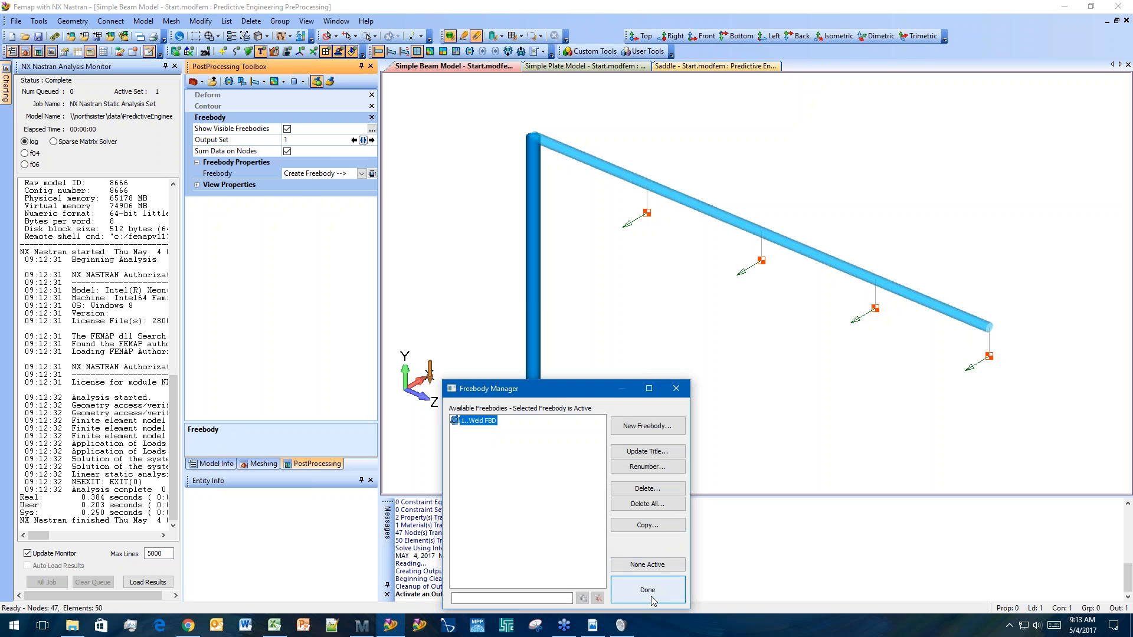
left_click(656, 595)
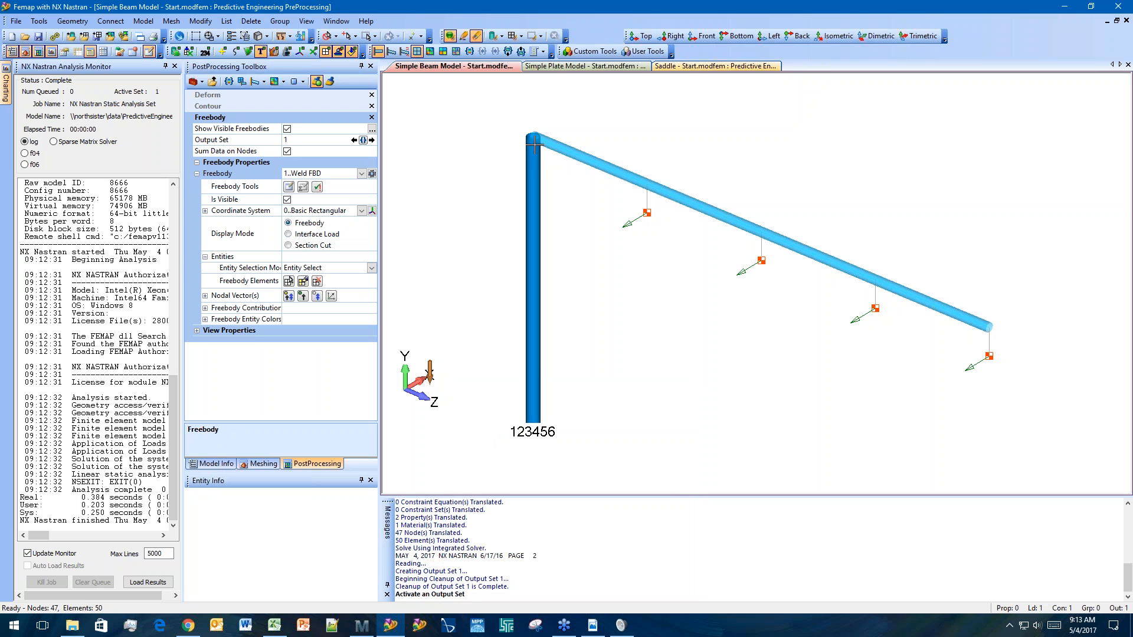
Set the freebody to Interface Load display and select cross bar element 11 at the post joint as its freebody element
left_click(313, 234)
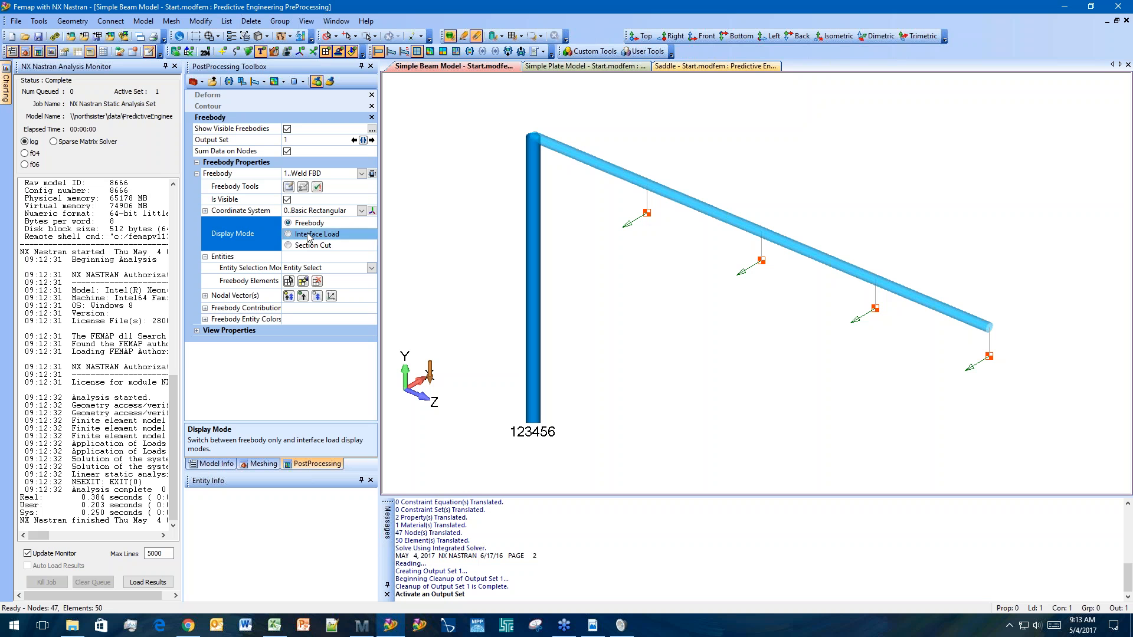
left_click(289, 281)
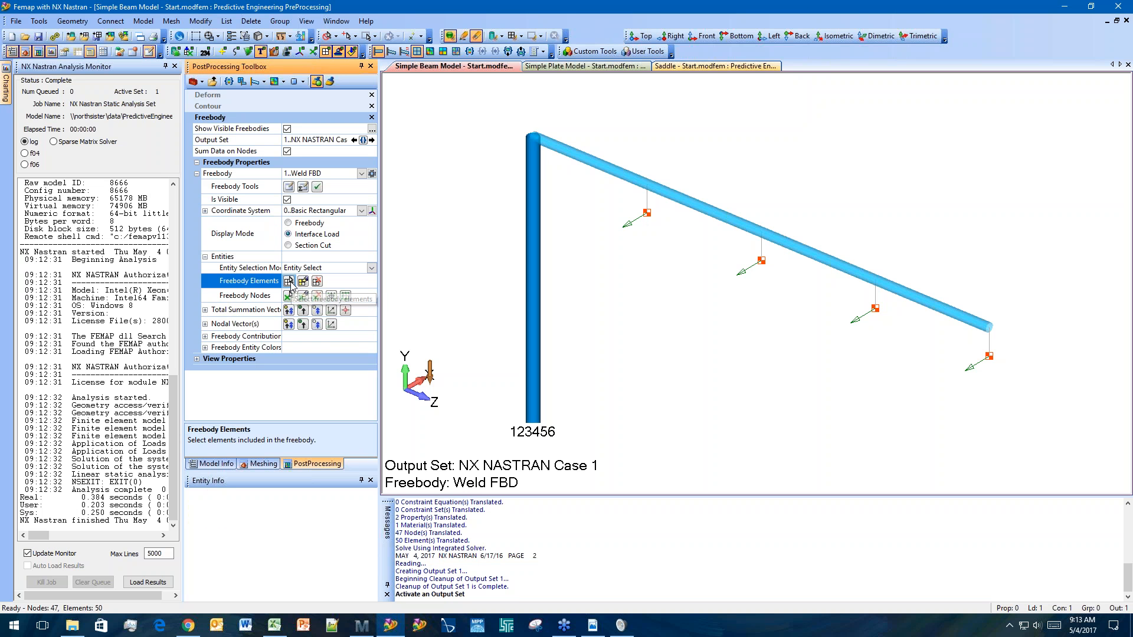
left_click(544, 137)
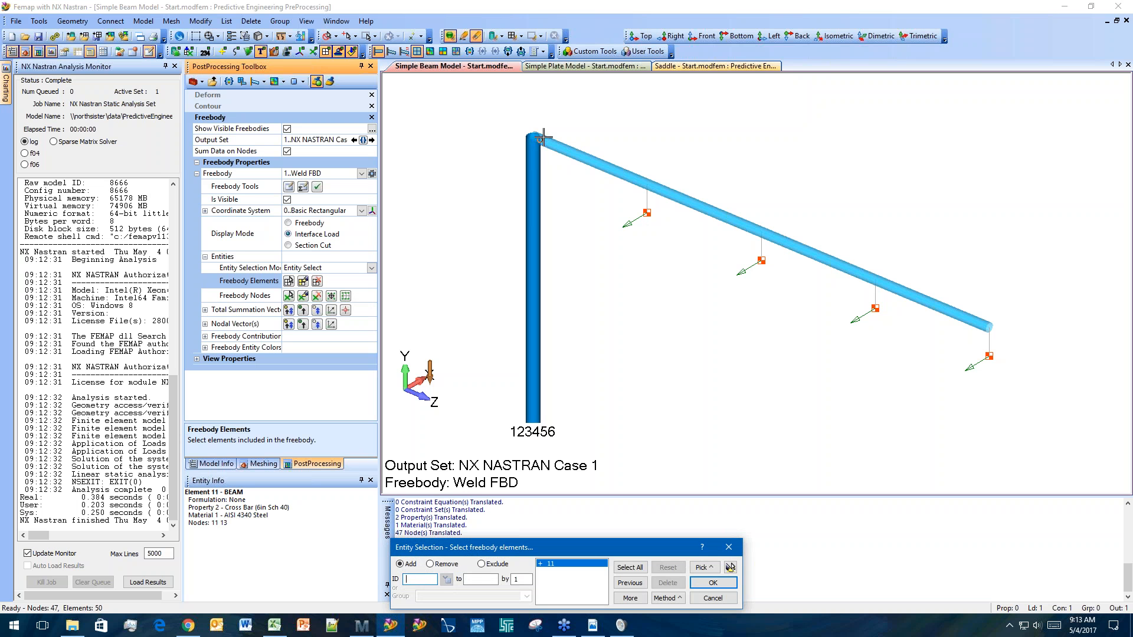
left_click(730, 567)
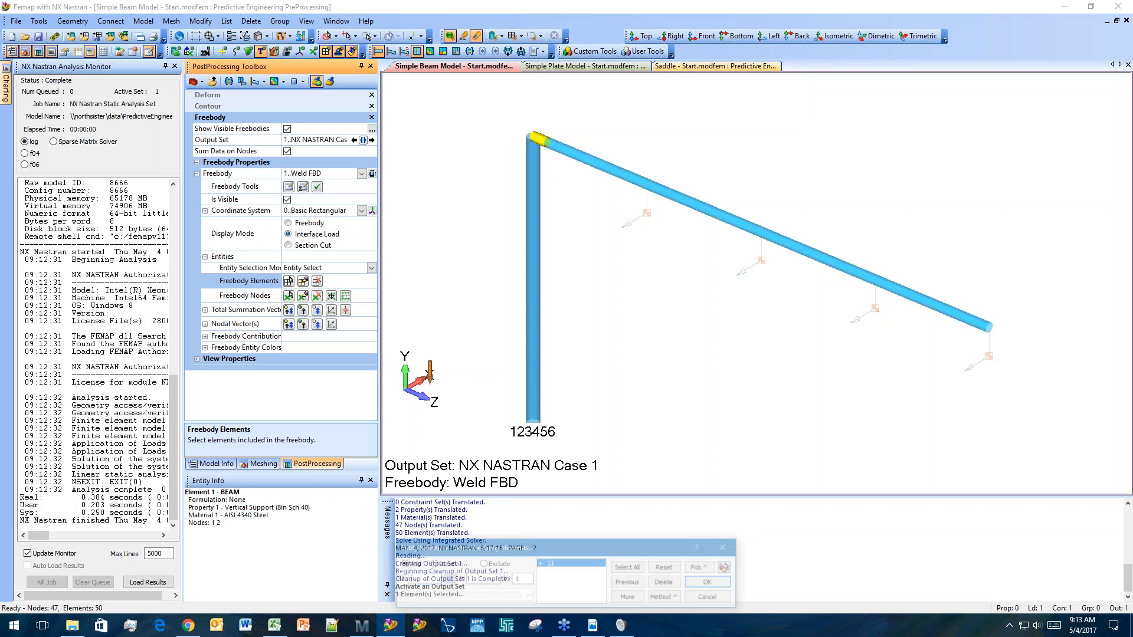
left_click(708, 583)
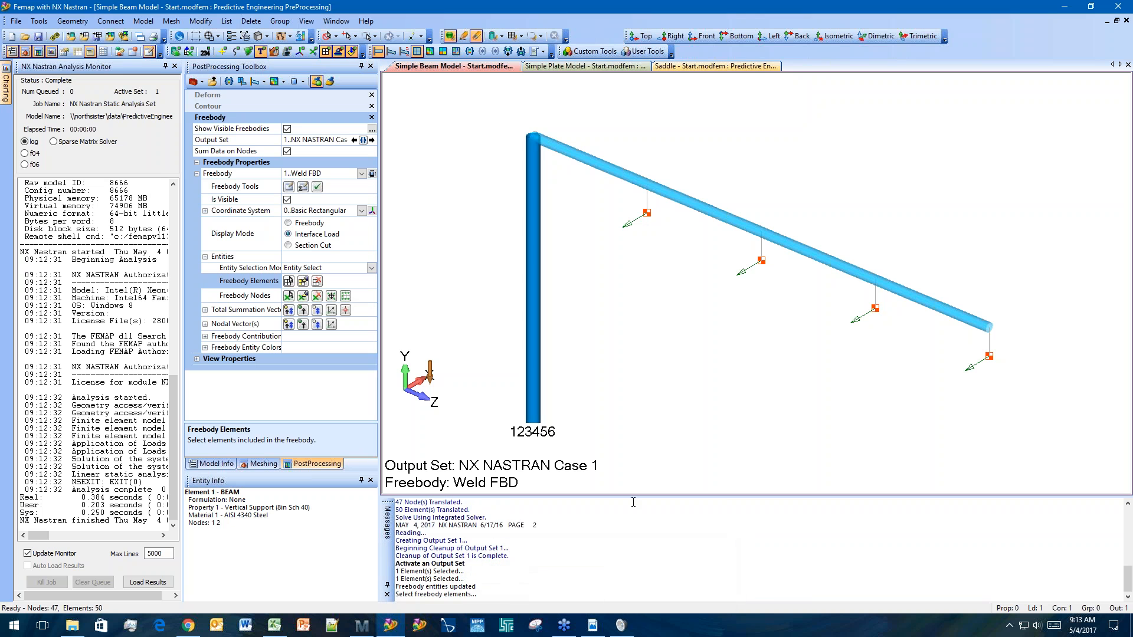
Select node 11 at the top of the post as the freebody node and auto-locate the total summation vector there
left_click(288, 296)
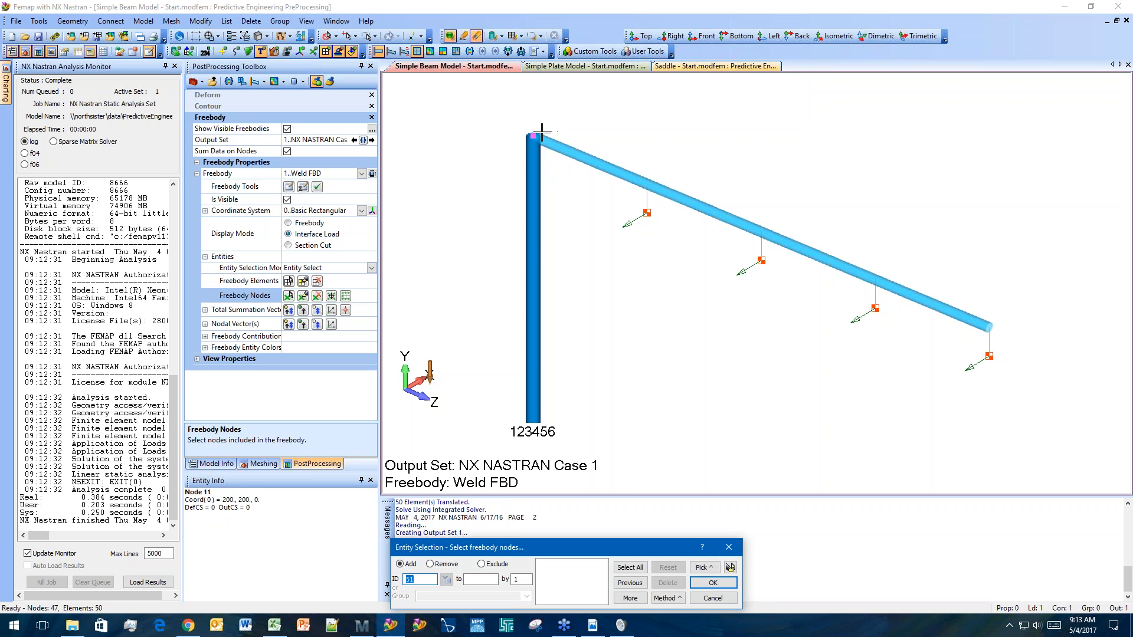
left_click(533, 137)
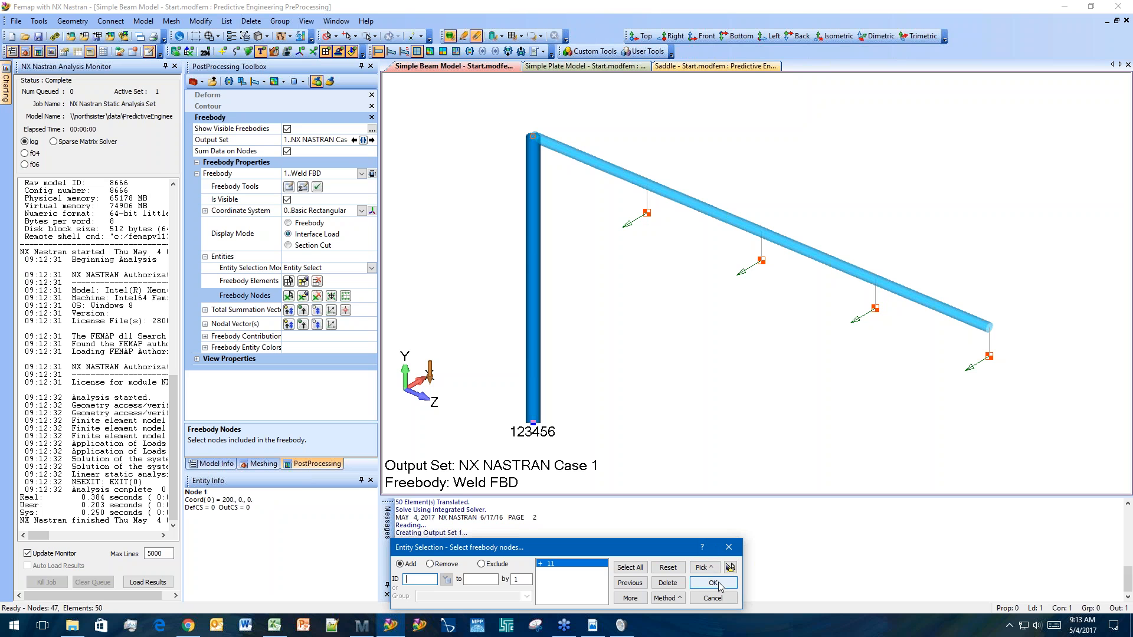
left_click(714, 582)
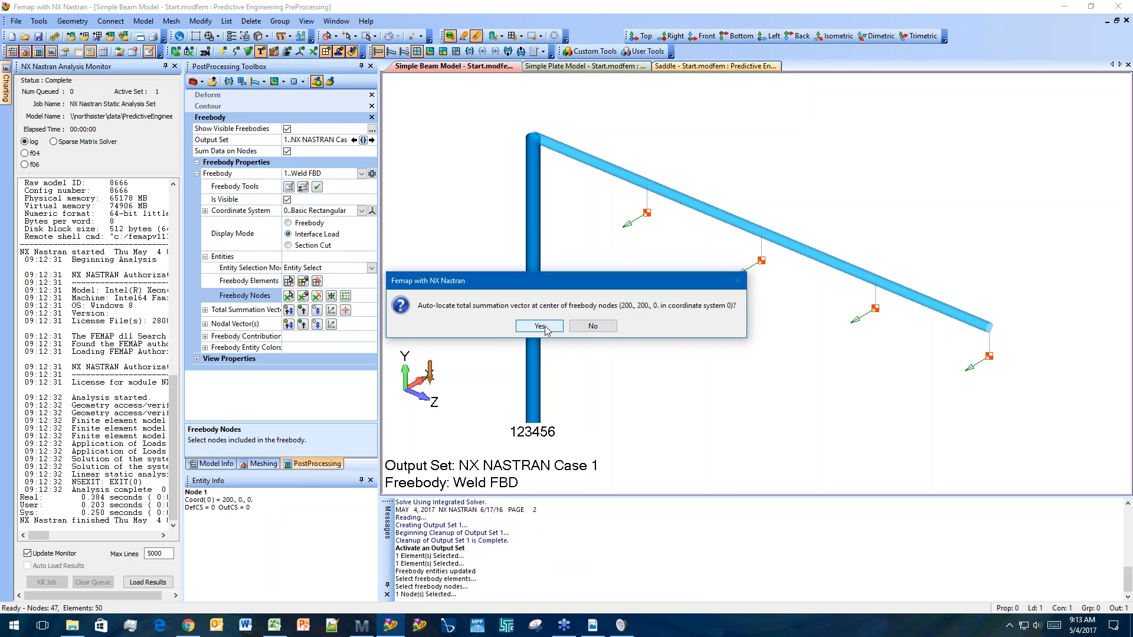
left_click(539, 326)
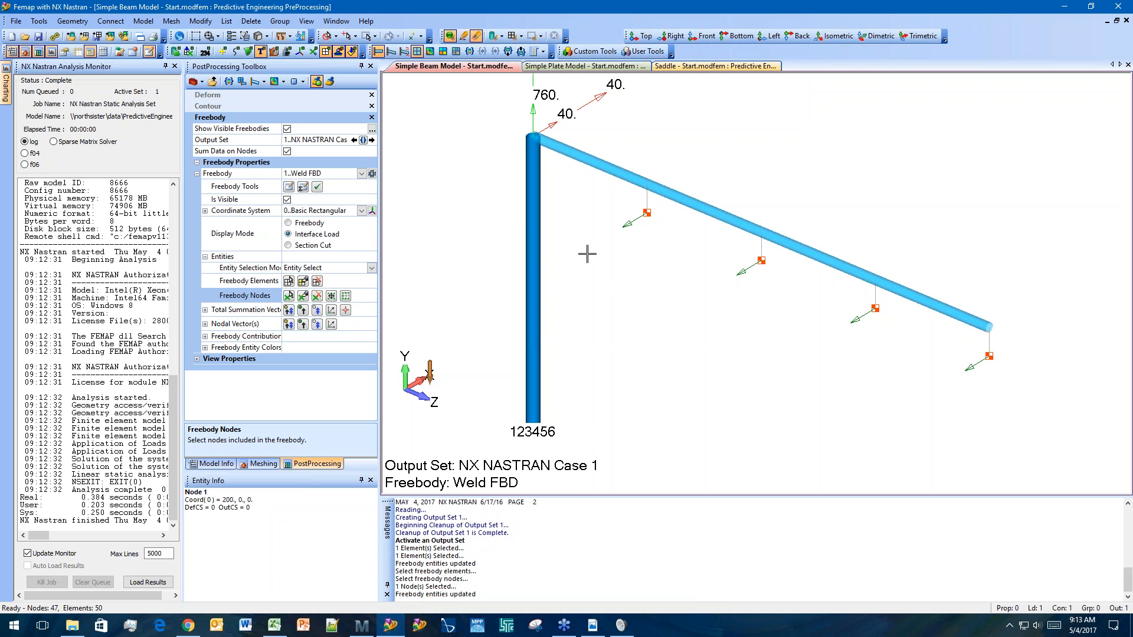
middle_click_drag(589, 166, 570, 269, "ctrl")
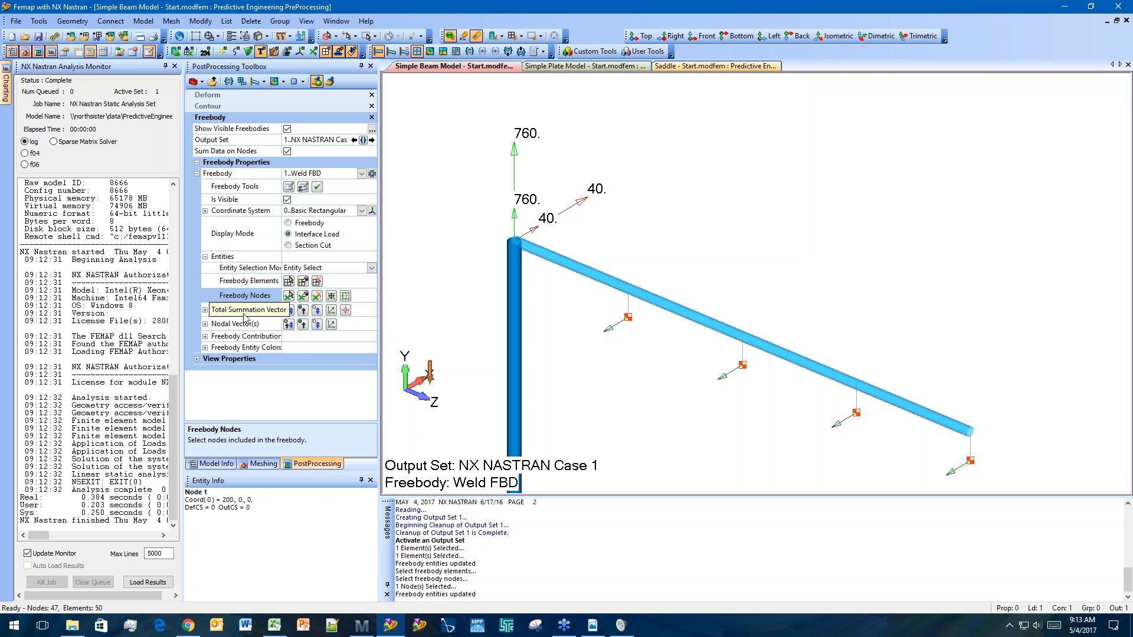
Exclude the Applied, Reaction and MultiPoint Reaction contributions from the Weld FBD freebody
left_click(205, 310)
left_click(205, 310)
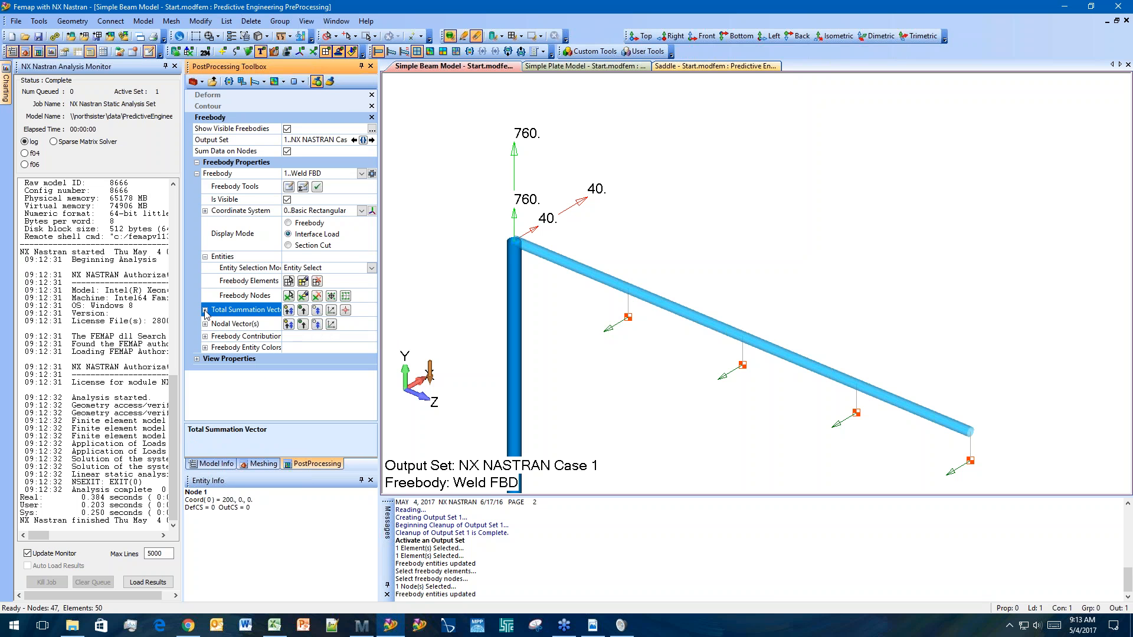
left_click(205, 337)
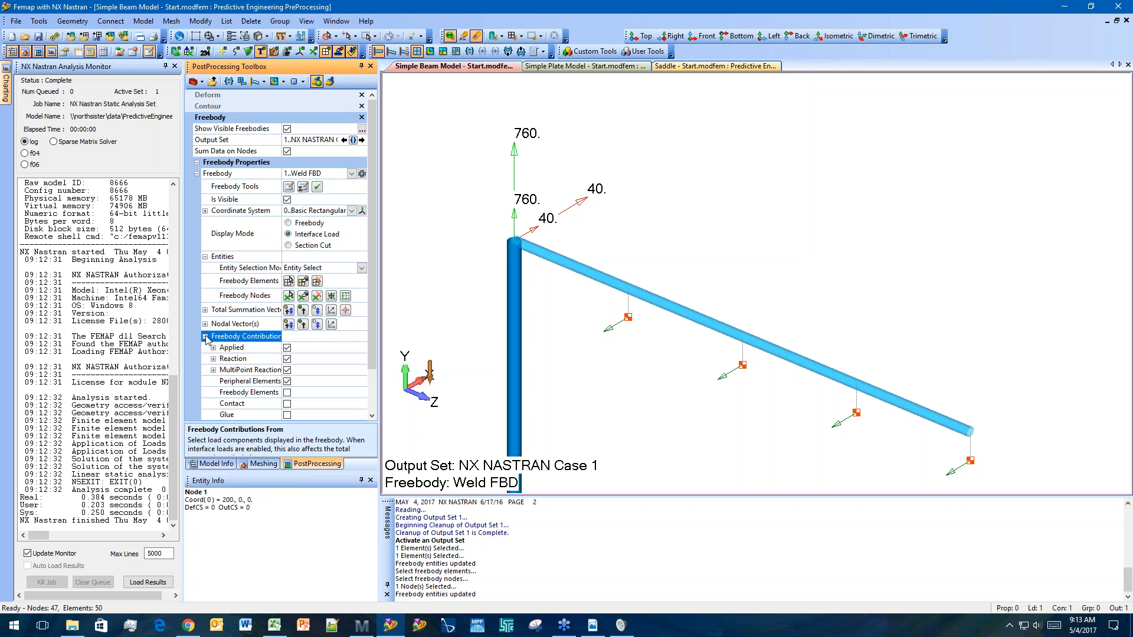
left_click(287, 348)
left_click(287, 359)
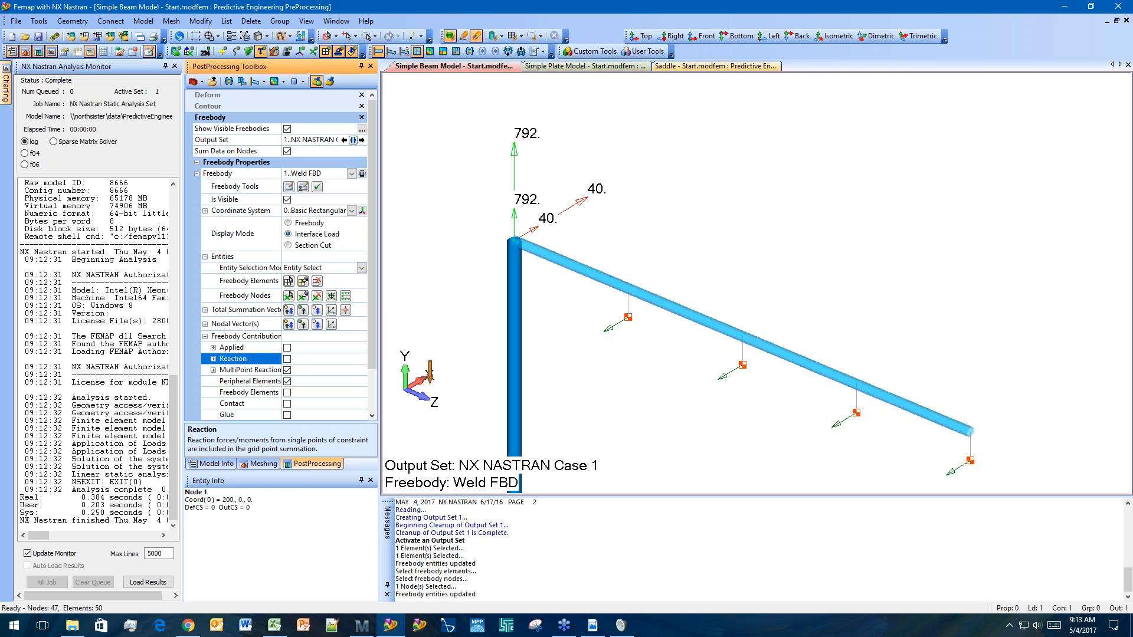
left_click(288, 372)
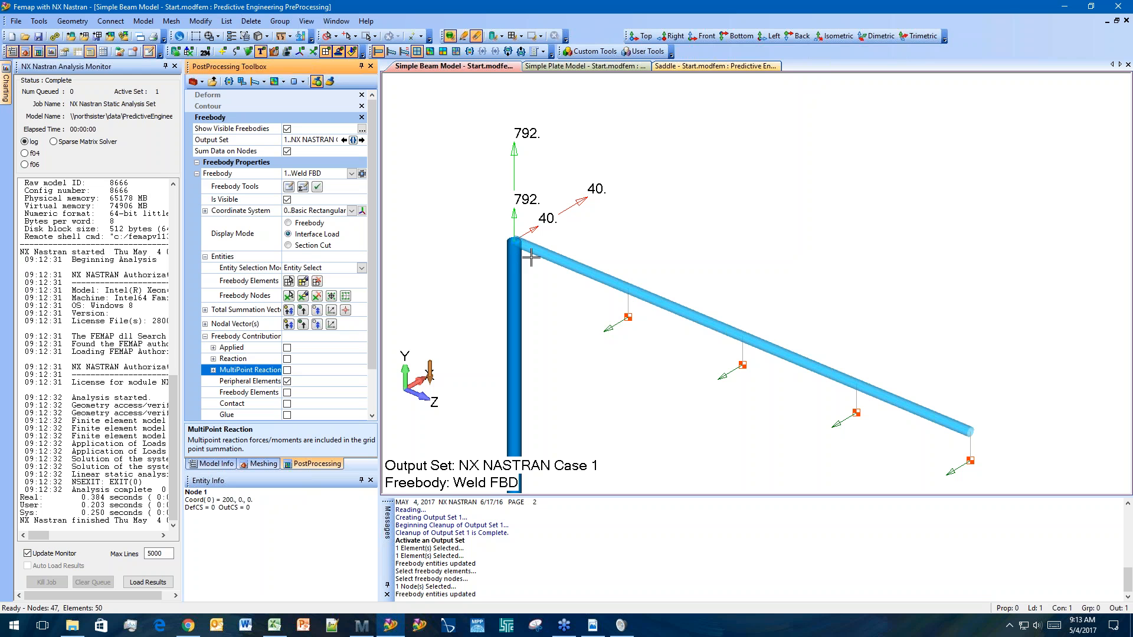
left_click(205, 338)
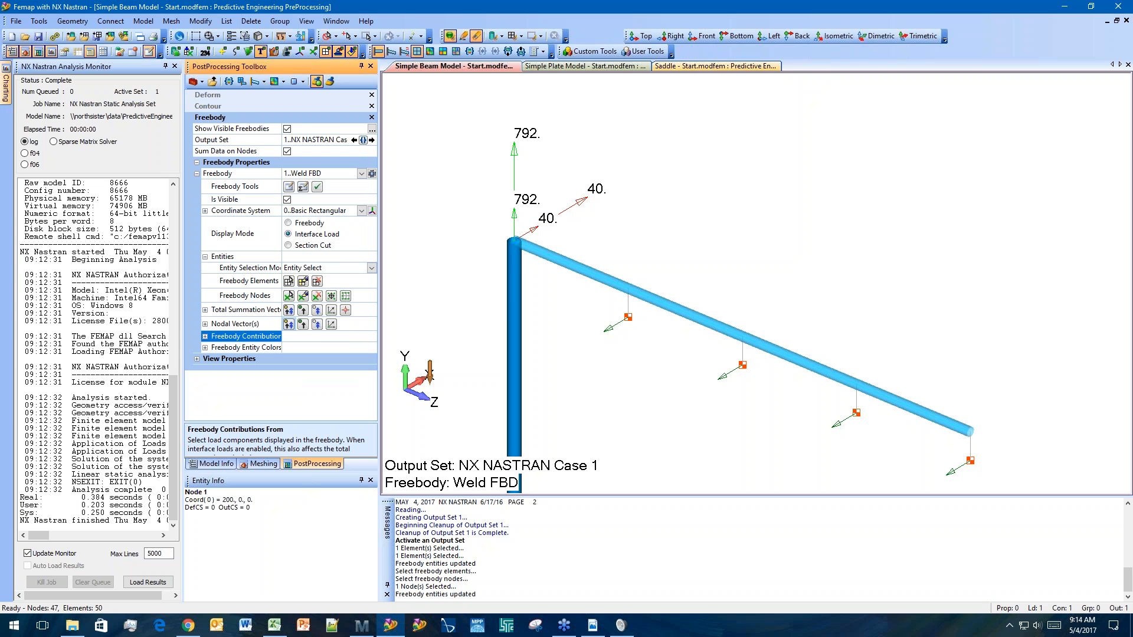
Turn off the freebody's nodal force vector display
left_click(206, 324)
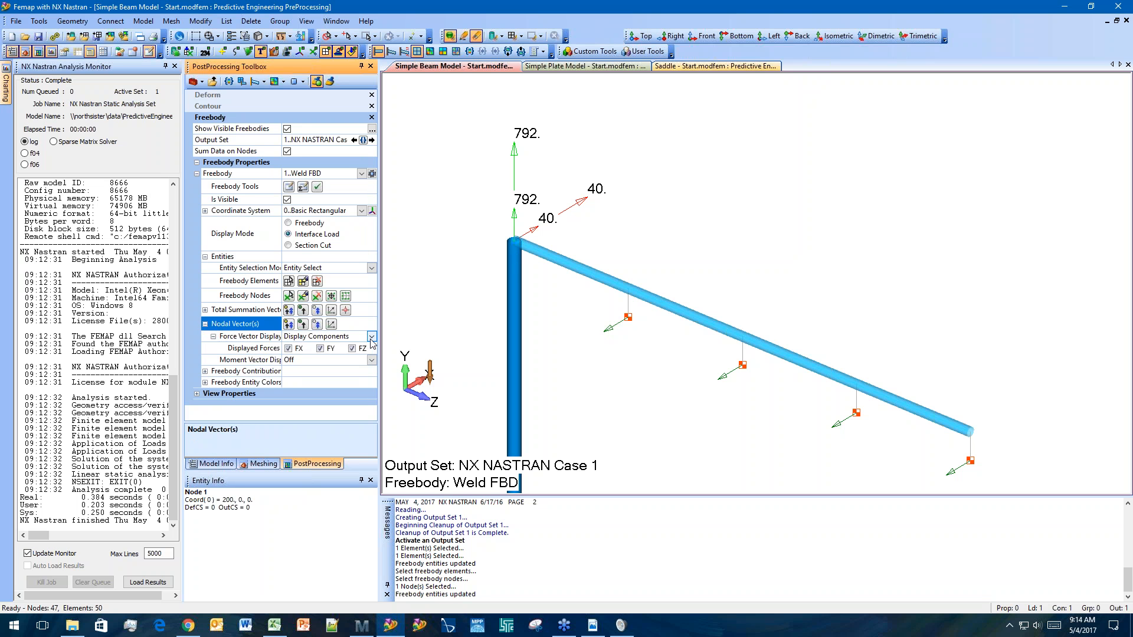
left_click(370, 336)
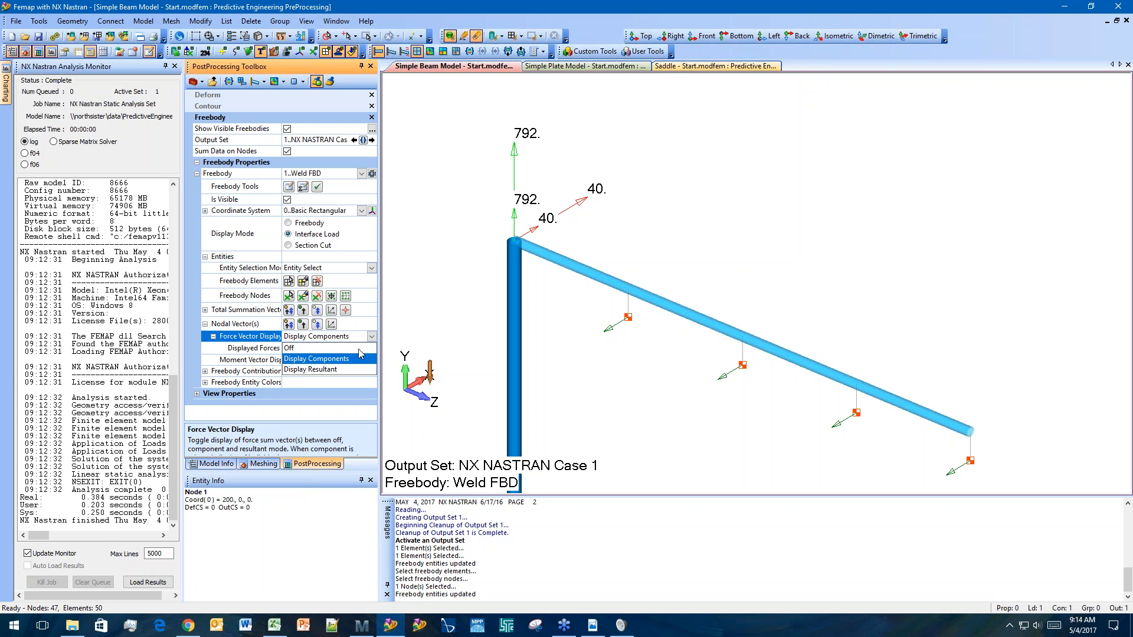
left_click(339, 348)
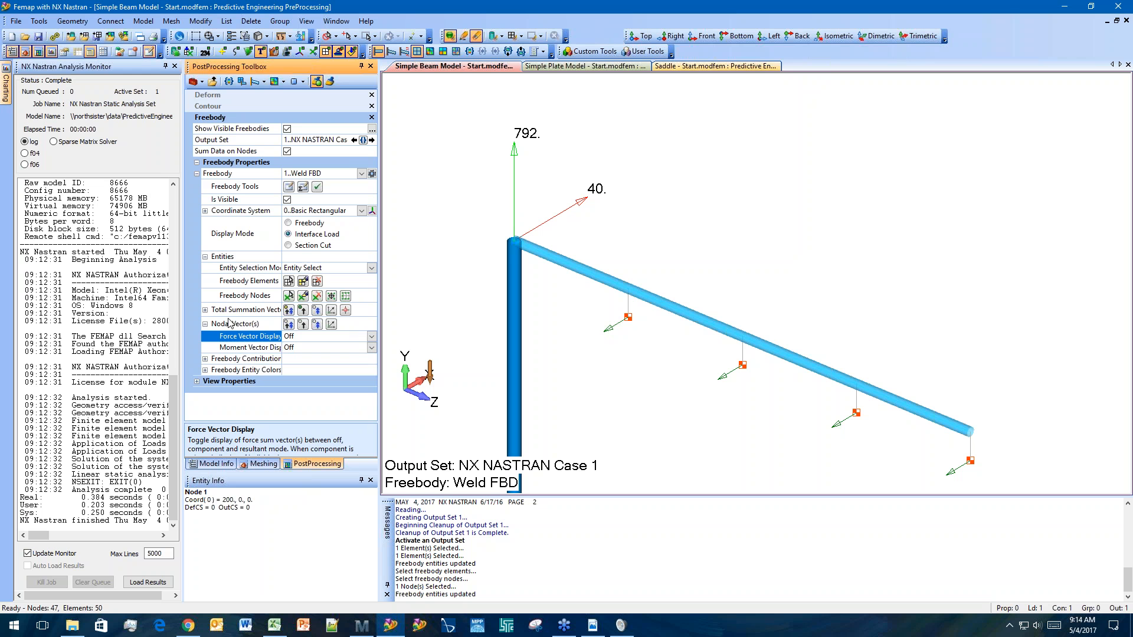
left_click(205, 323)
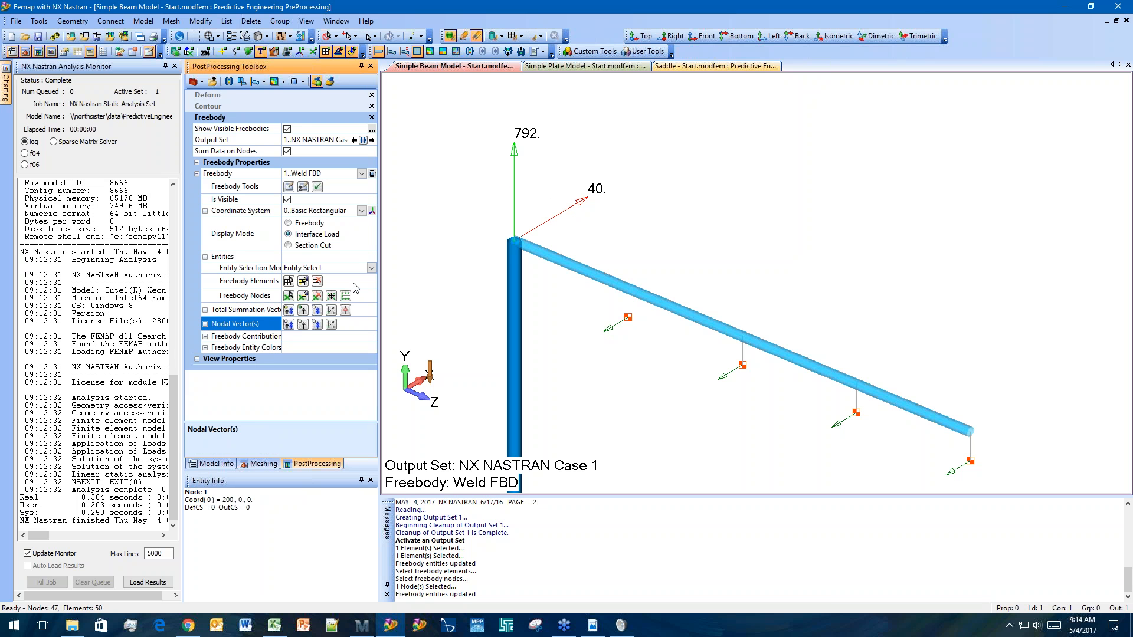
Display the moment components of the Weld FBD freebody's total summation vector
left_click(205, 310)
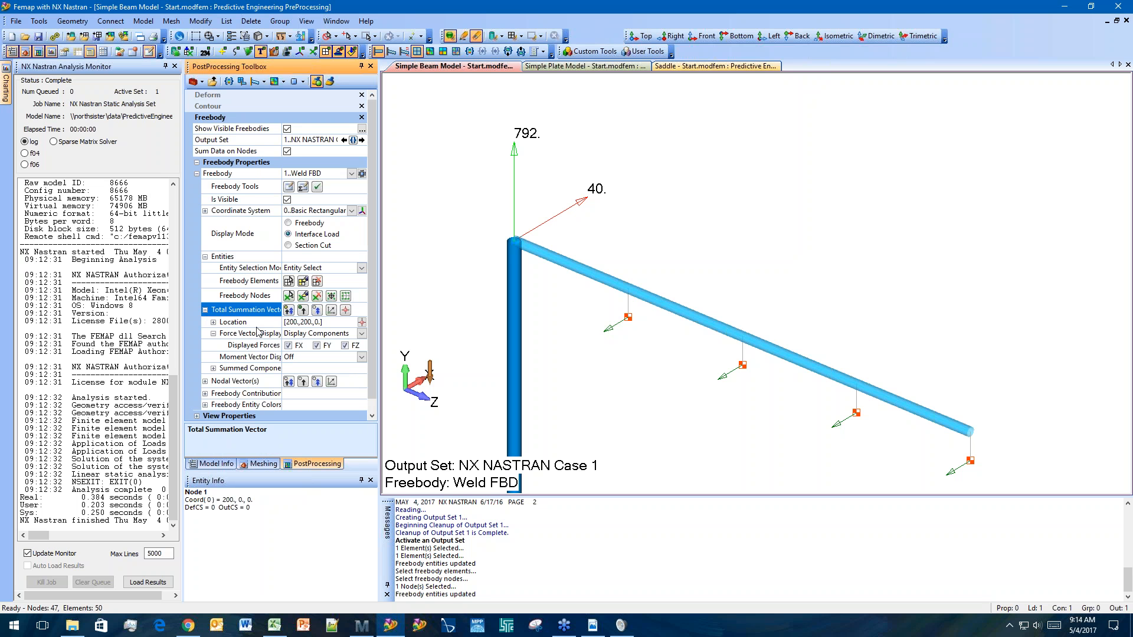
left_click(362, 356)
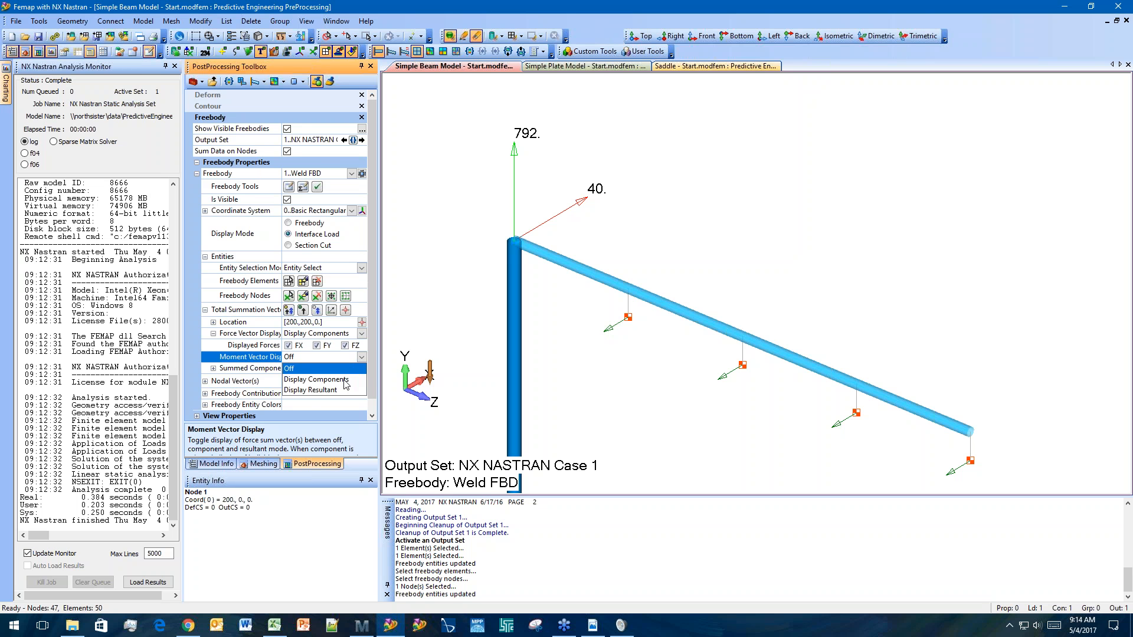
left_click(347, 381)
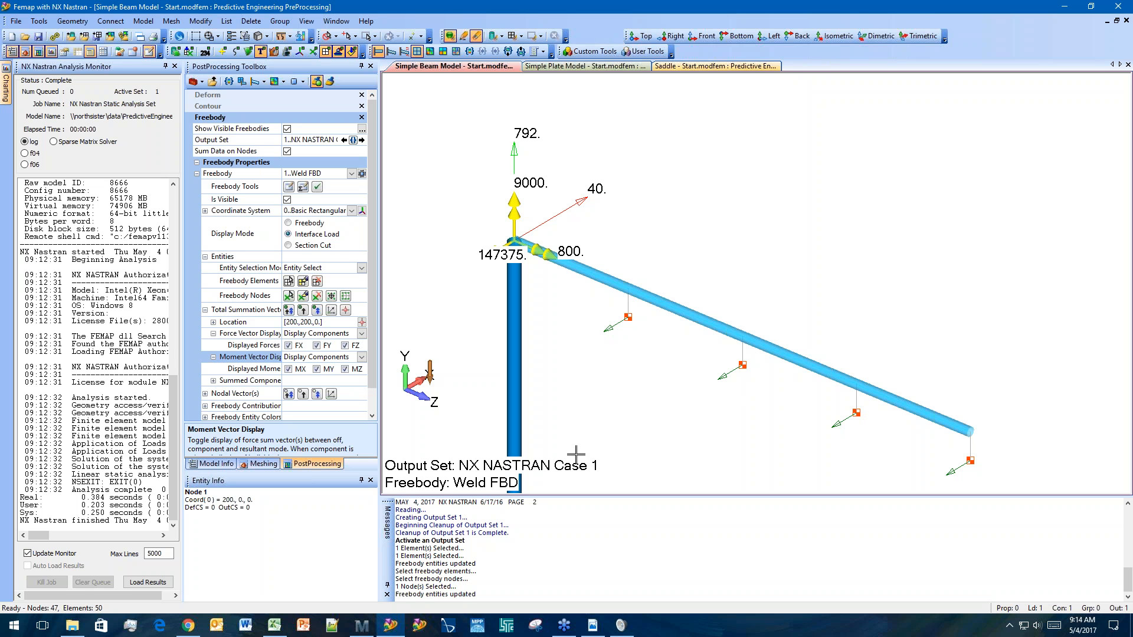
Switch to the Mathcad worksheet Weld Size on Beam and examine its allowable stresses, pipe and weld dimensions, and weld group forces and moments
left_click(370, 621)
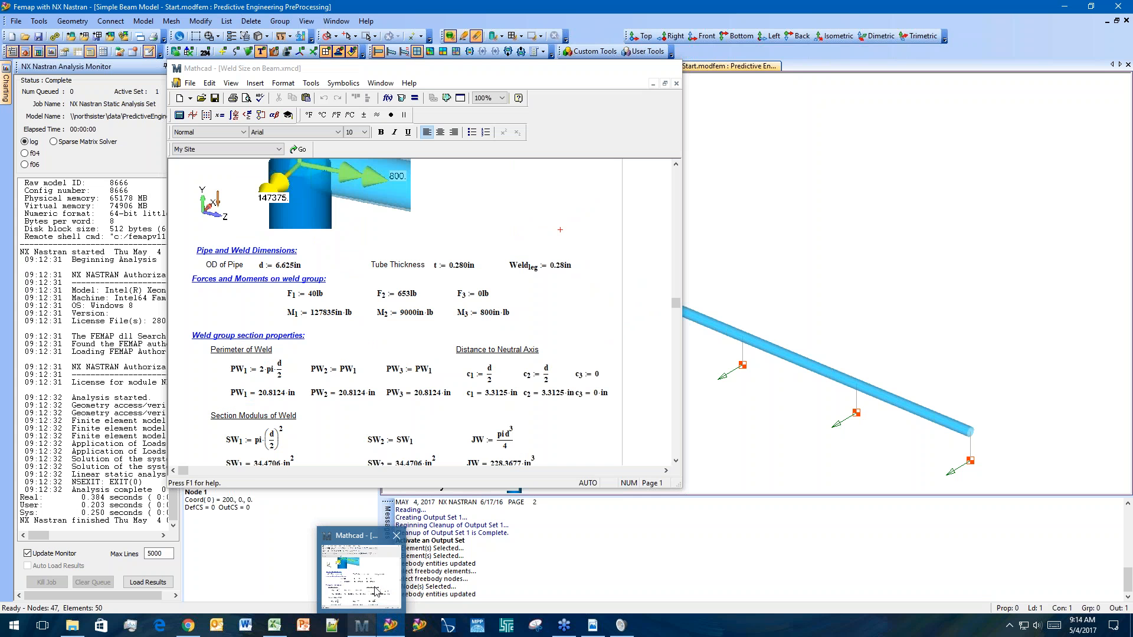
left_click_drag(680, 486, 751, 624)
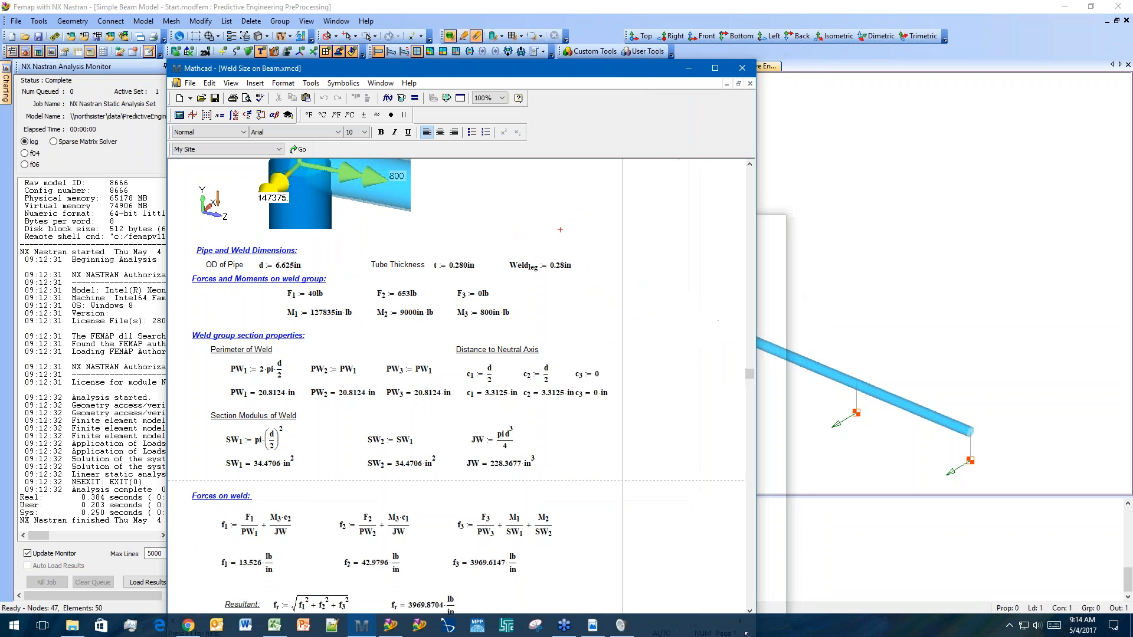
scroll(608, 475, "up", 8)
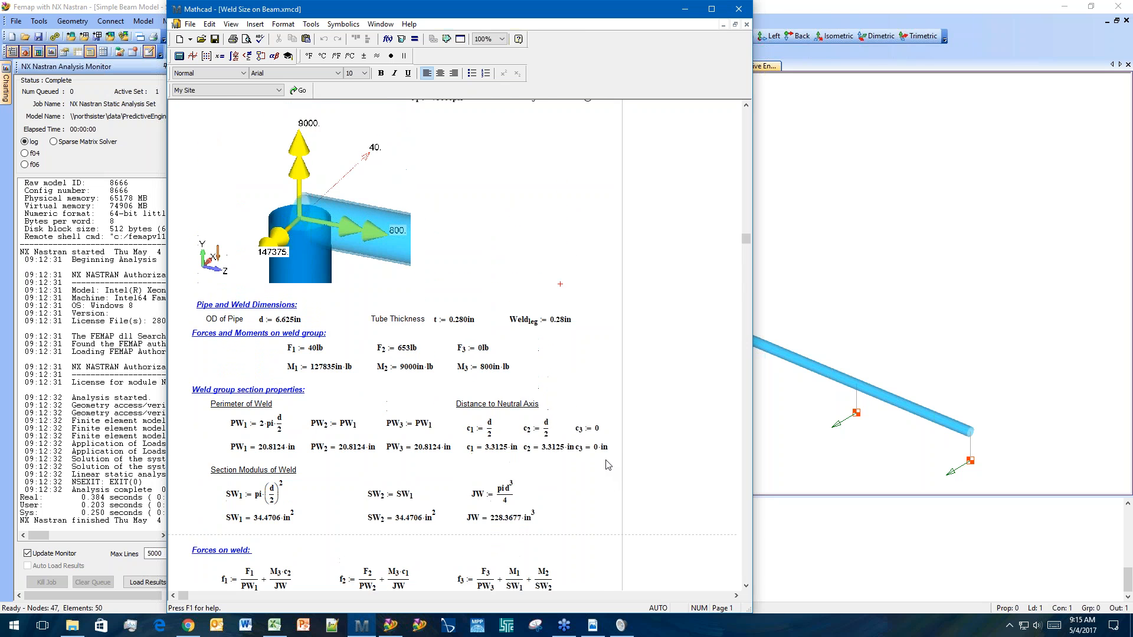
scroll(607, 466, "up", 2)
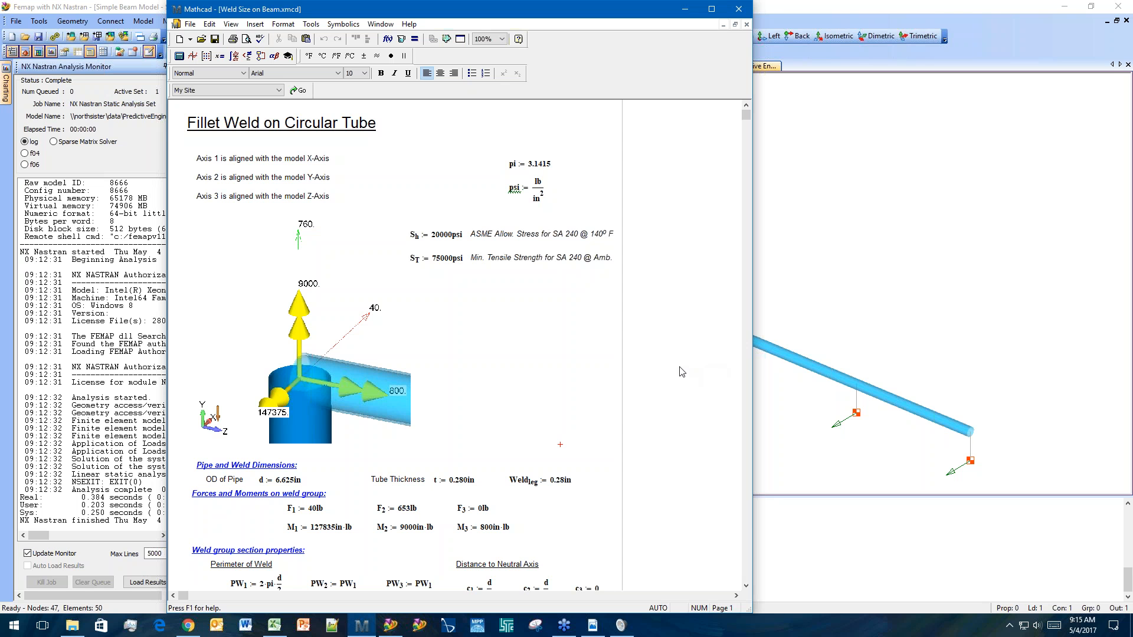
scroll(392, 409, "down", 5)
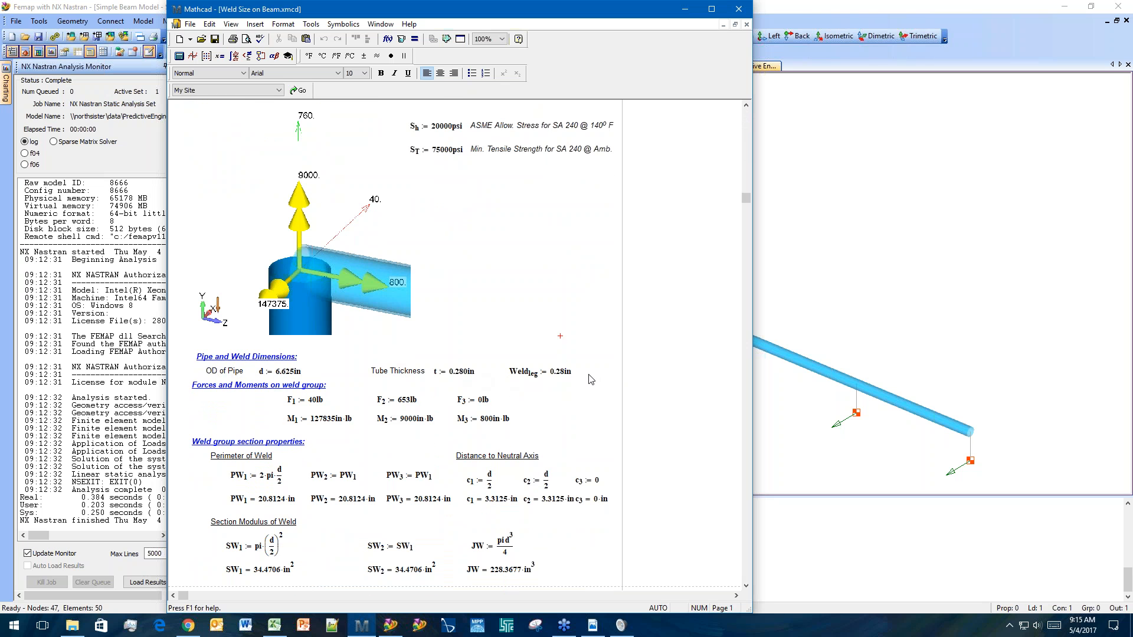
left_click_drag(536, 416, 262, 402)
left_click(258, 402)
scroll(342, 430, "down", 2)
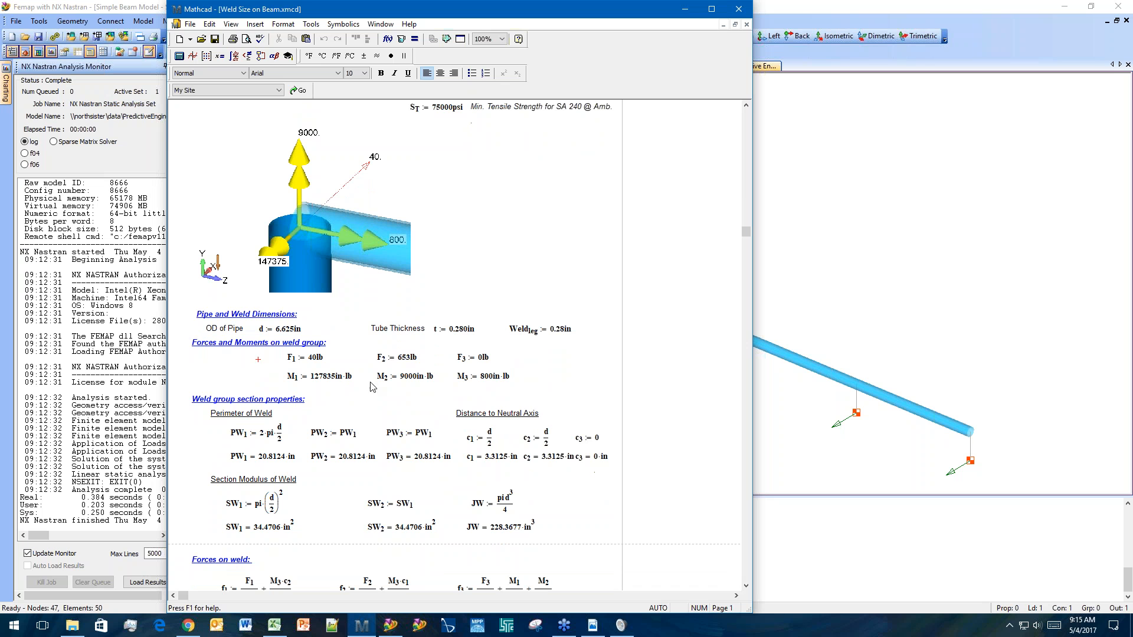
left_click(560, 373)
Examine the worksheet's weld group section properties, forces on weld and required weld size, and return to the Femap beam model
scroll(613, 417, "down", 3)
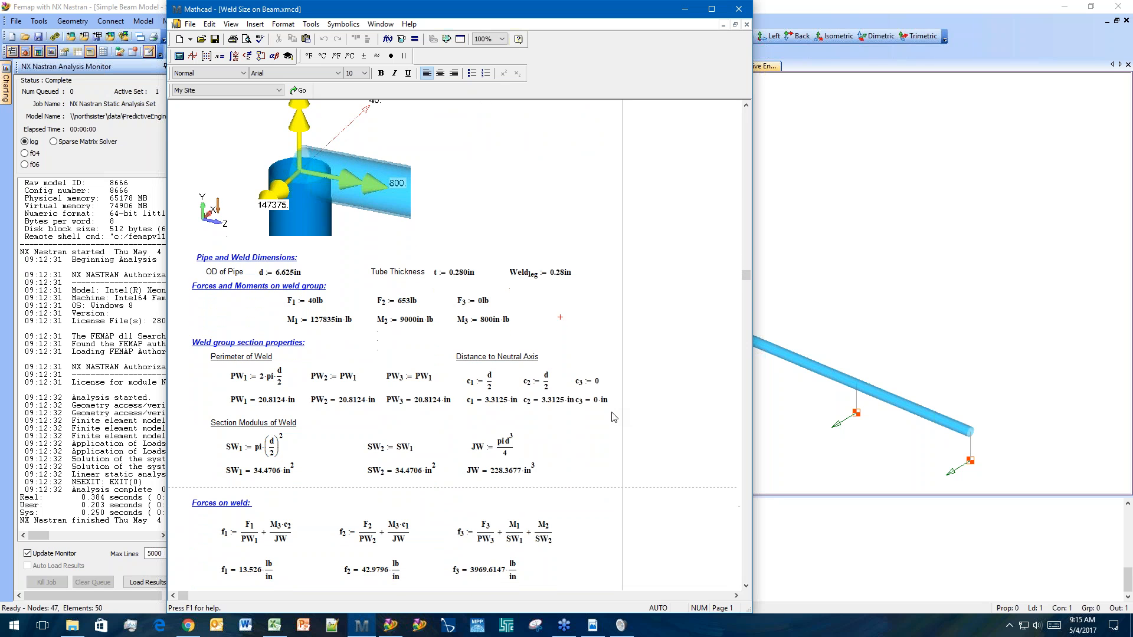
scroll(614, 417, "down", 3)
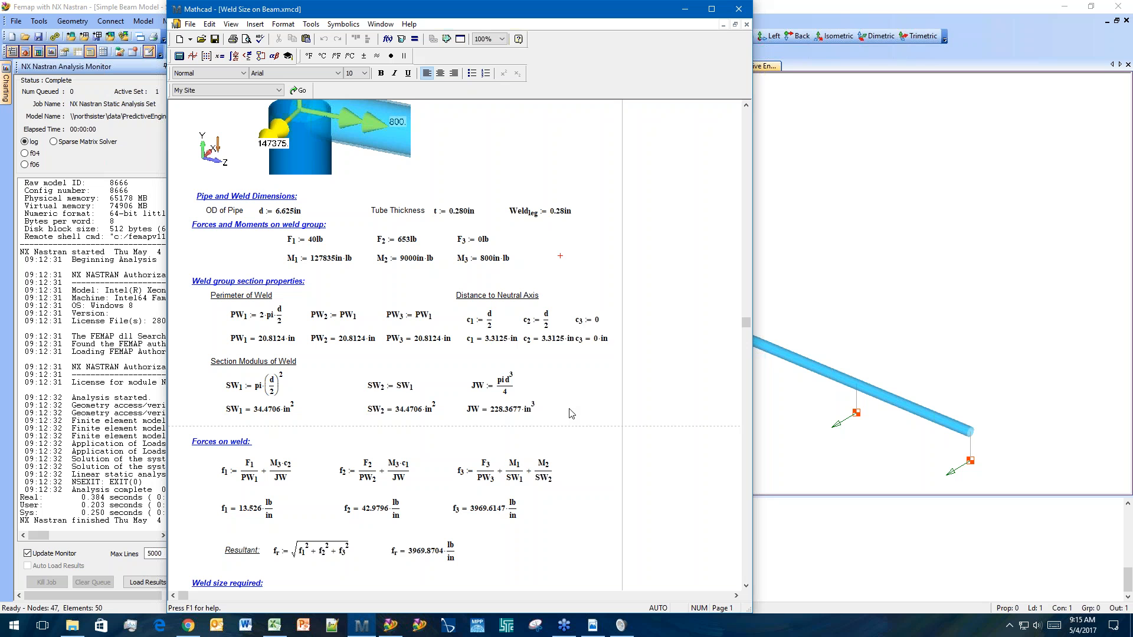
scroll(571, 413, "down", 4)
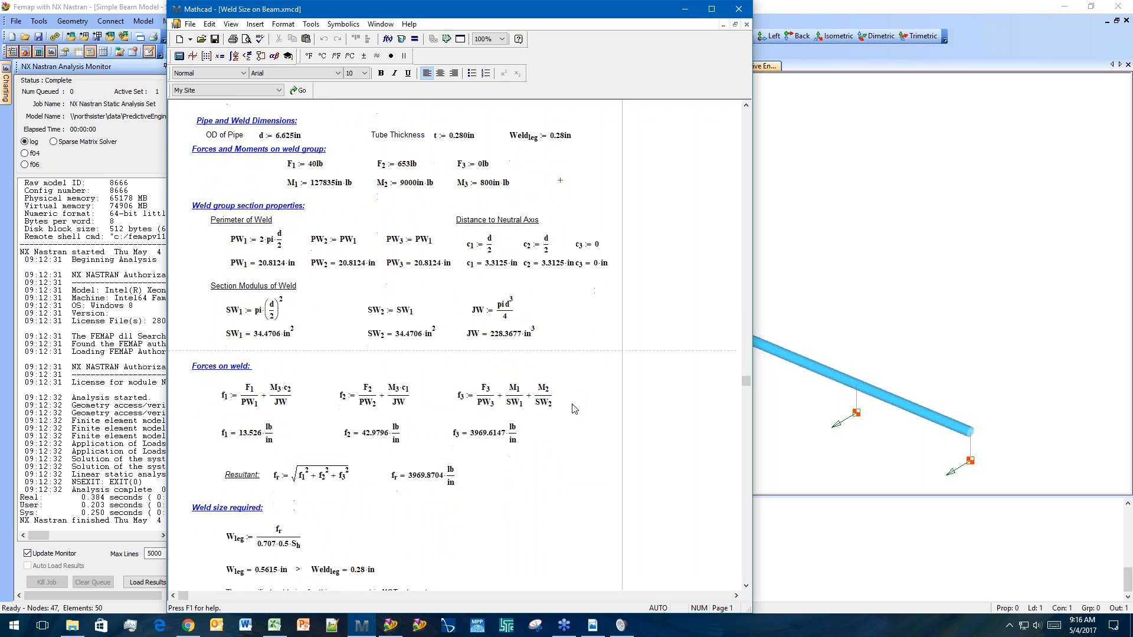
scroll(574, 409, "down", 3)
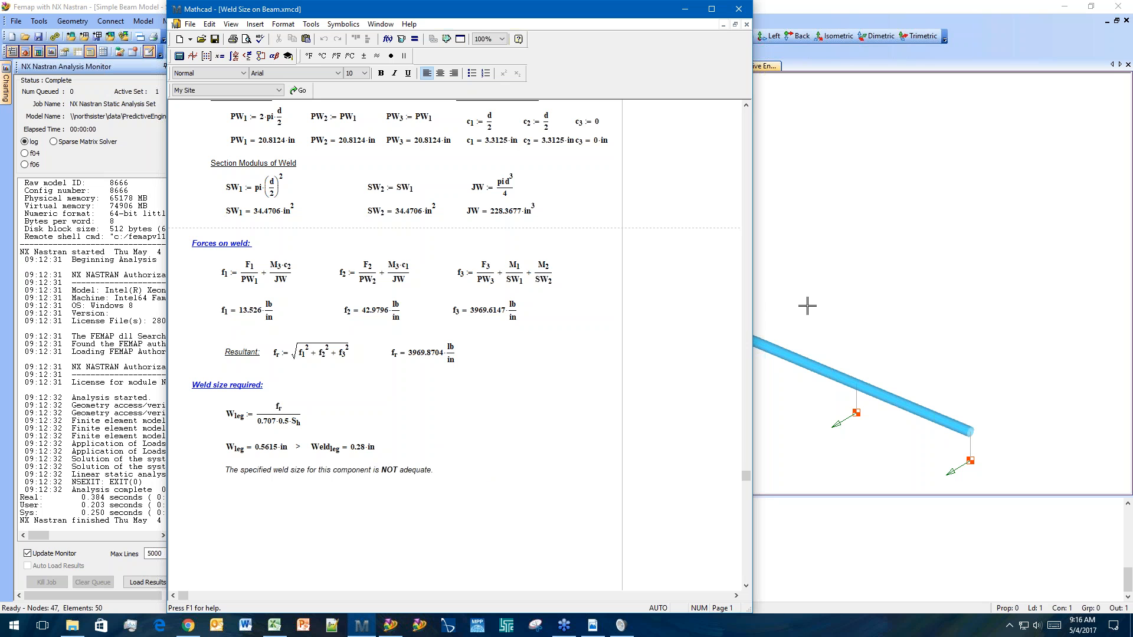
left_click(789, 302)
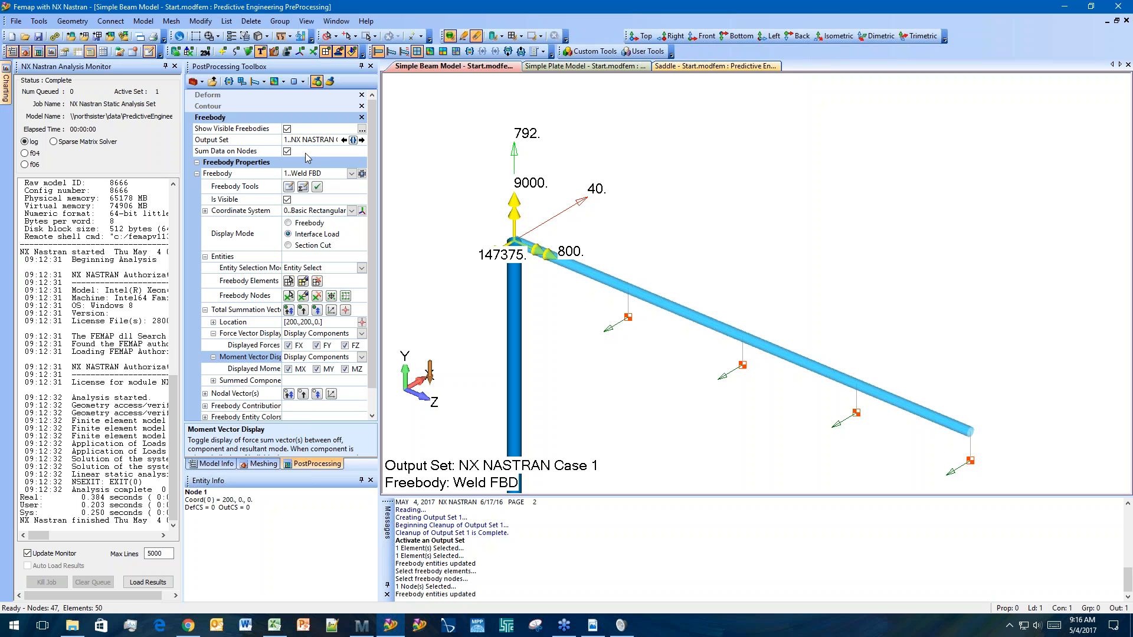
Hide the visible freebodies and contour the beam model with the Beam EndA Max Comb Stress output vector
left_click(287, 129)
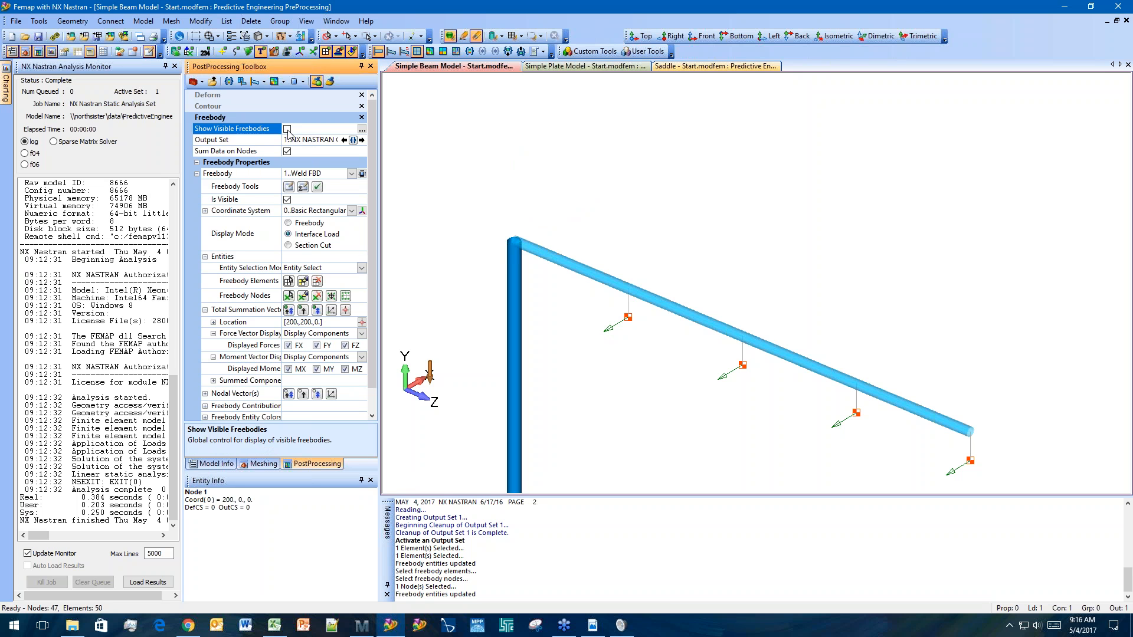
left_click(235, 104)
left_click(371, 117)
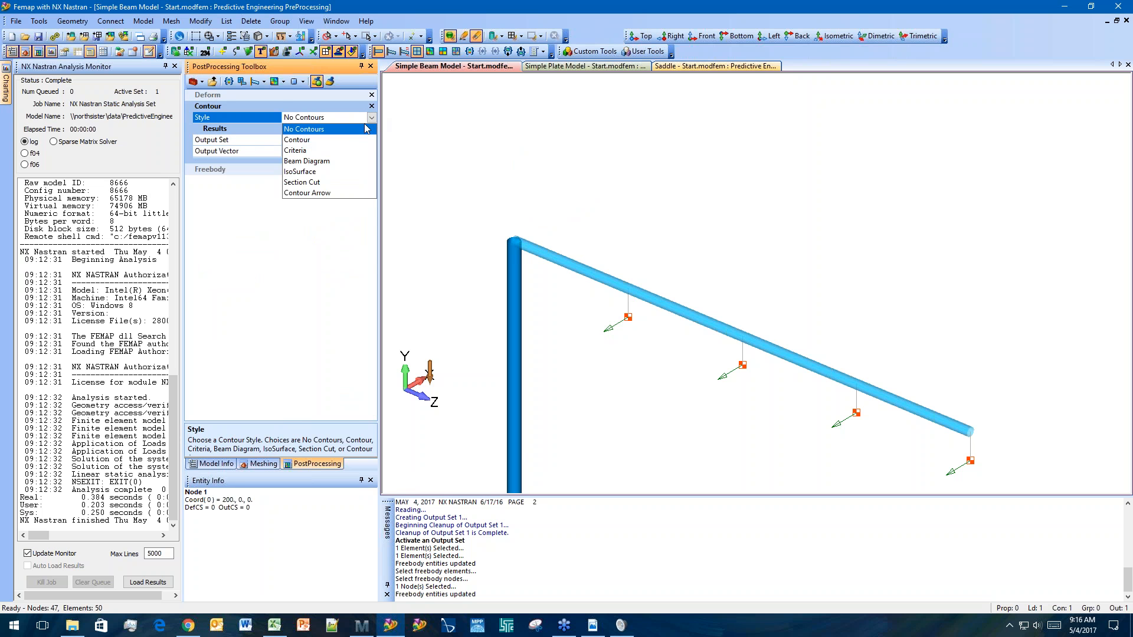
left_click(343, 140)
left_click(364, 151)
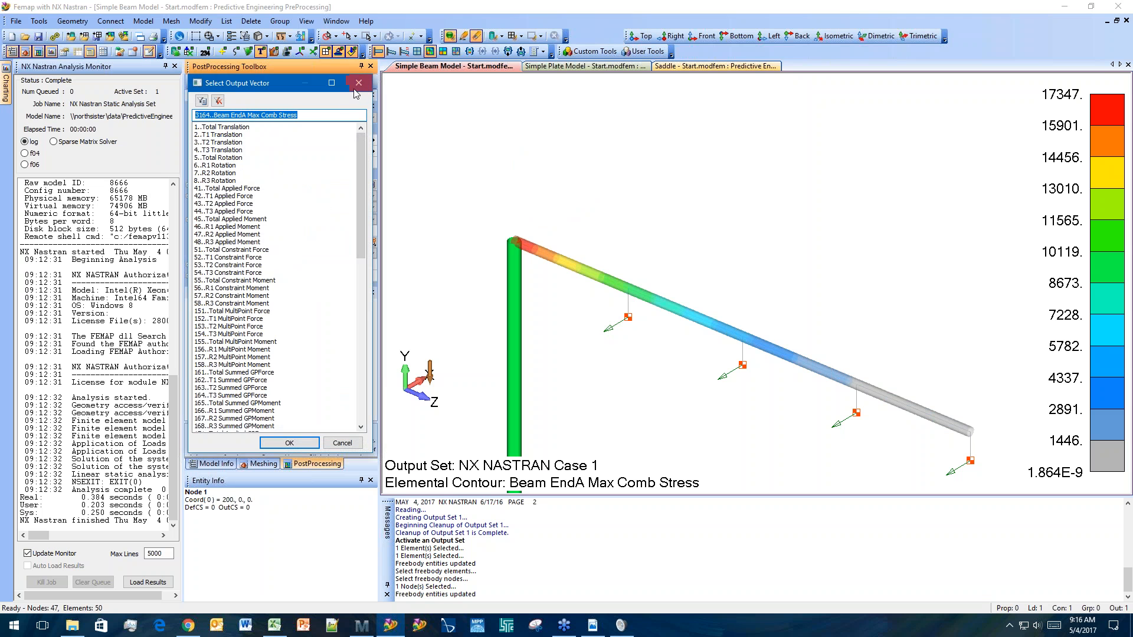
left_click(358, 84)
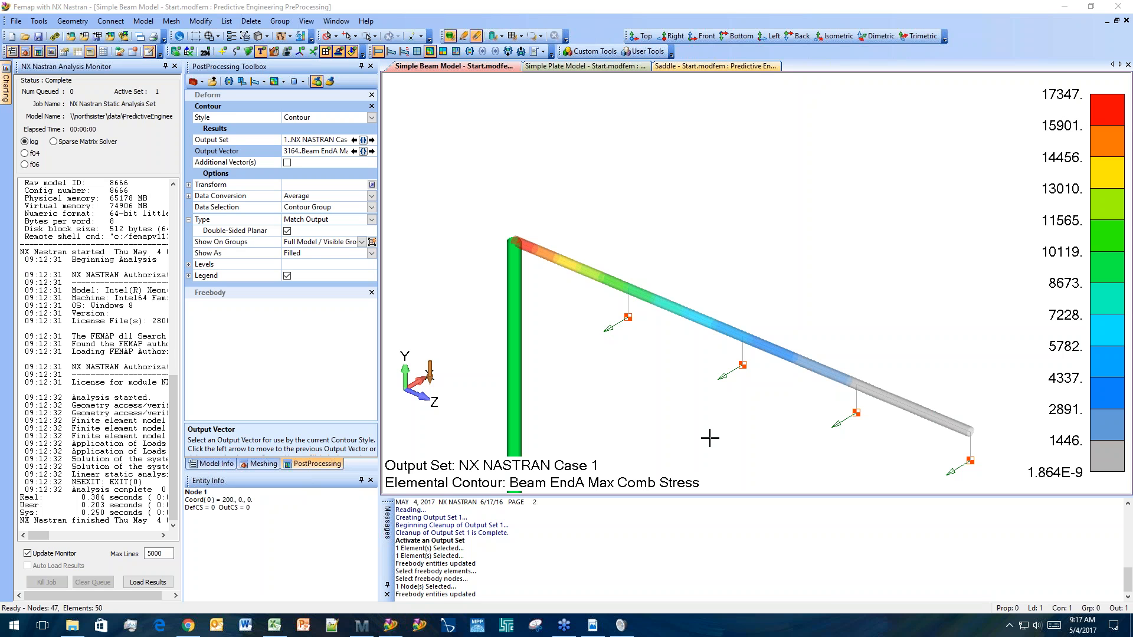
Check the allowable stress and minimum tensile strength at the start of the Mathcad weld worksheet, and return to Femap
left_click(362, 626)
scroll(615, 261, "up", 1)
left_click_drag(746, 459, 729, 114)
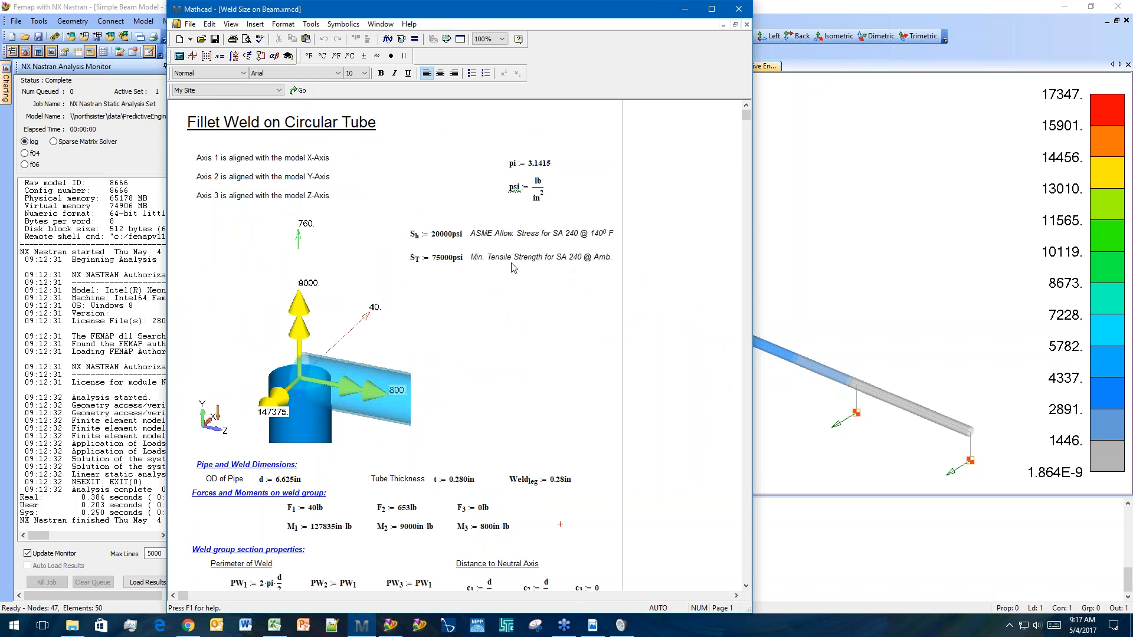
left_click(855, 54)
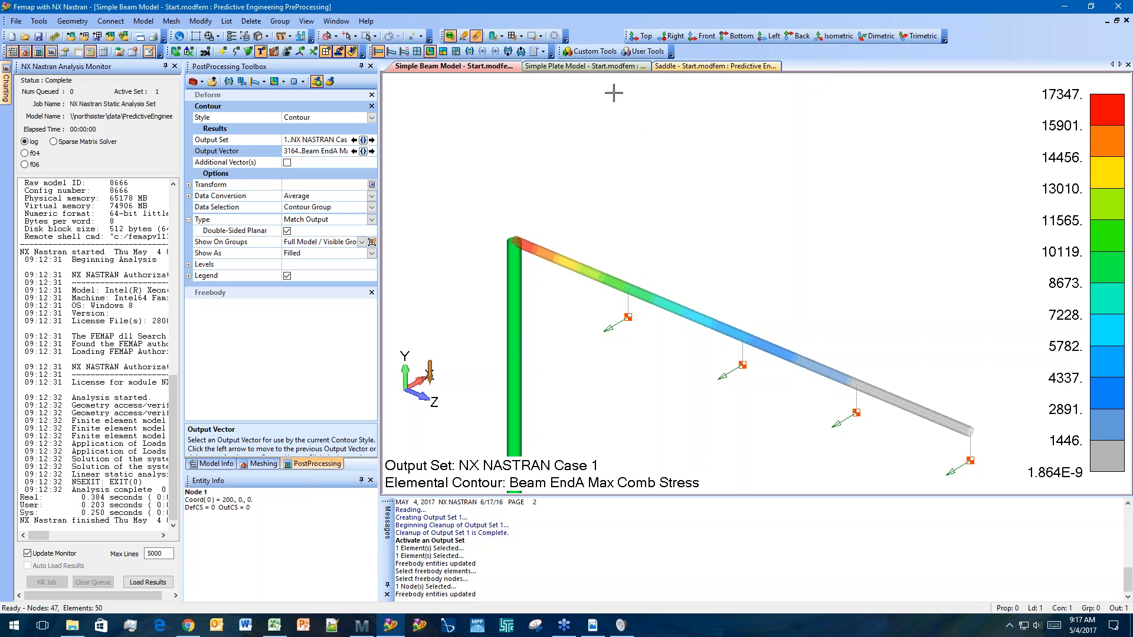
In the Simple Plate Model, check the output requests of the Static Analysis set and run the analysis
left_click(603, 67)
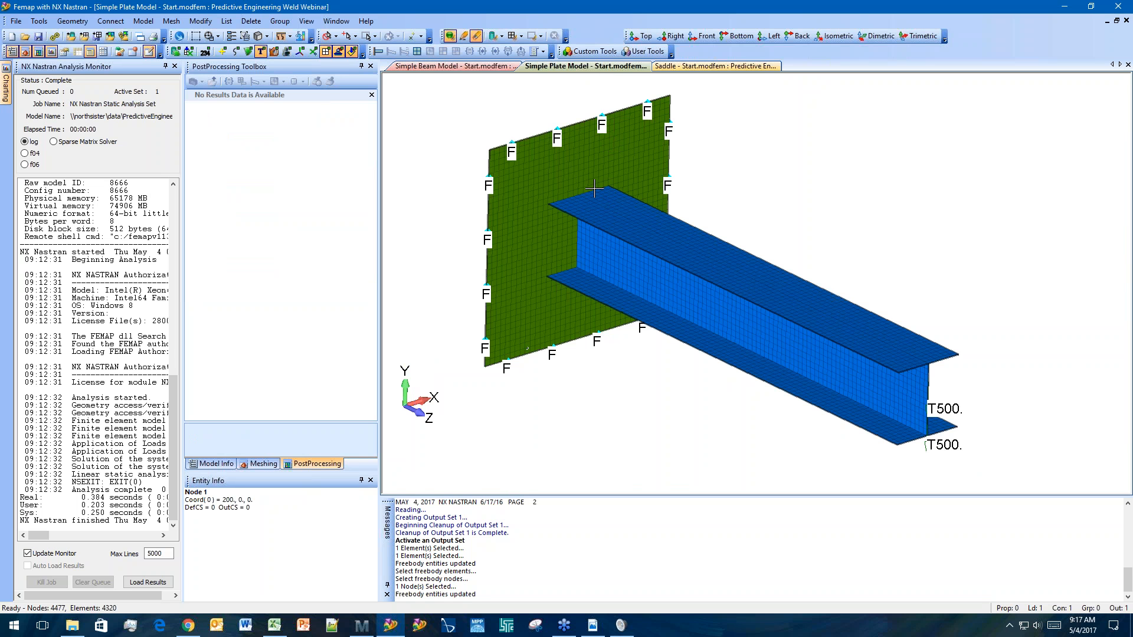
left_click(216, 463)
left_click(191, 158)
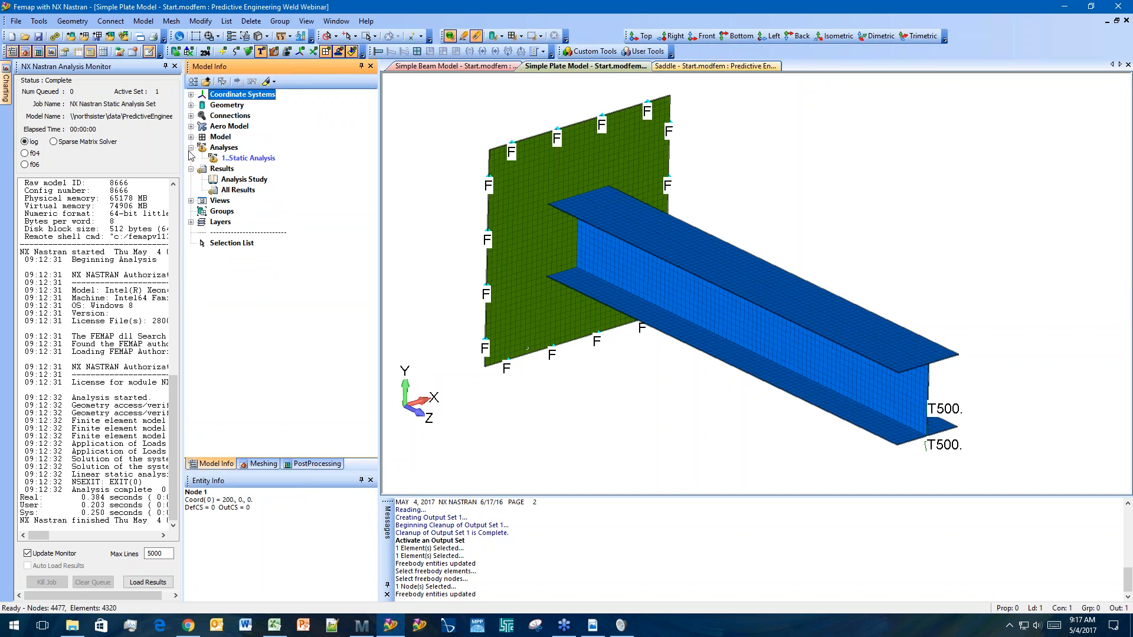
right_click(228, 158)
left_click(257, 167)
left_click(451, 198)
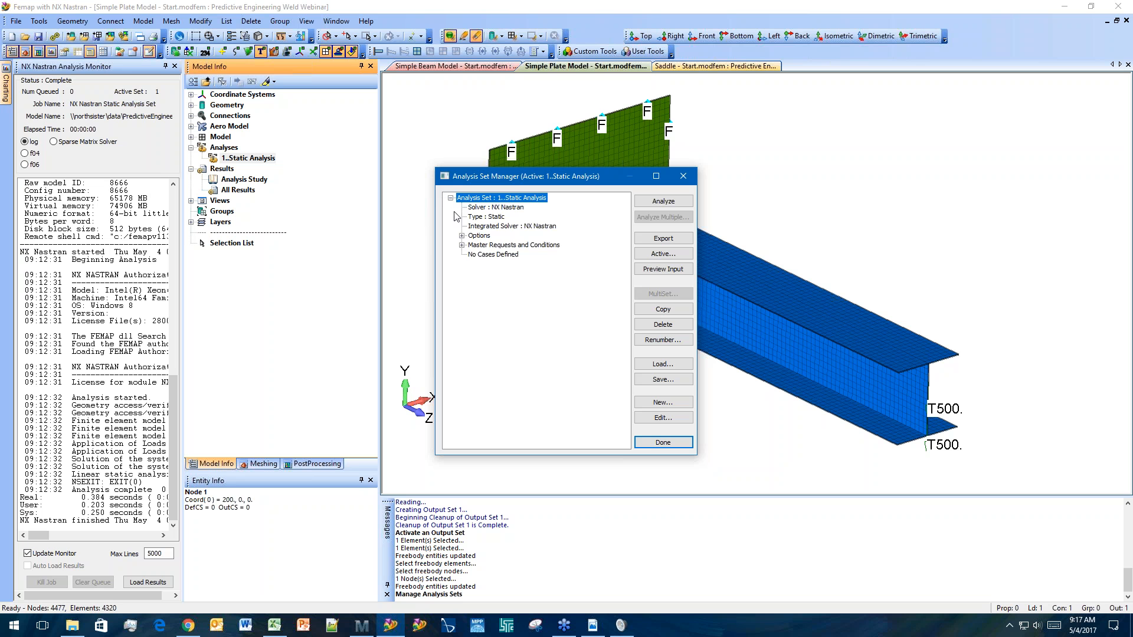
left_click(462, 244)
left_click(472, 293)
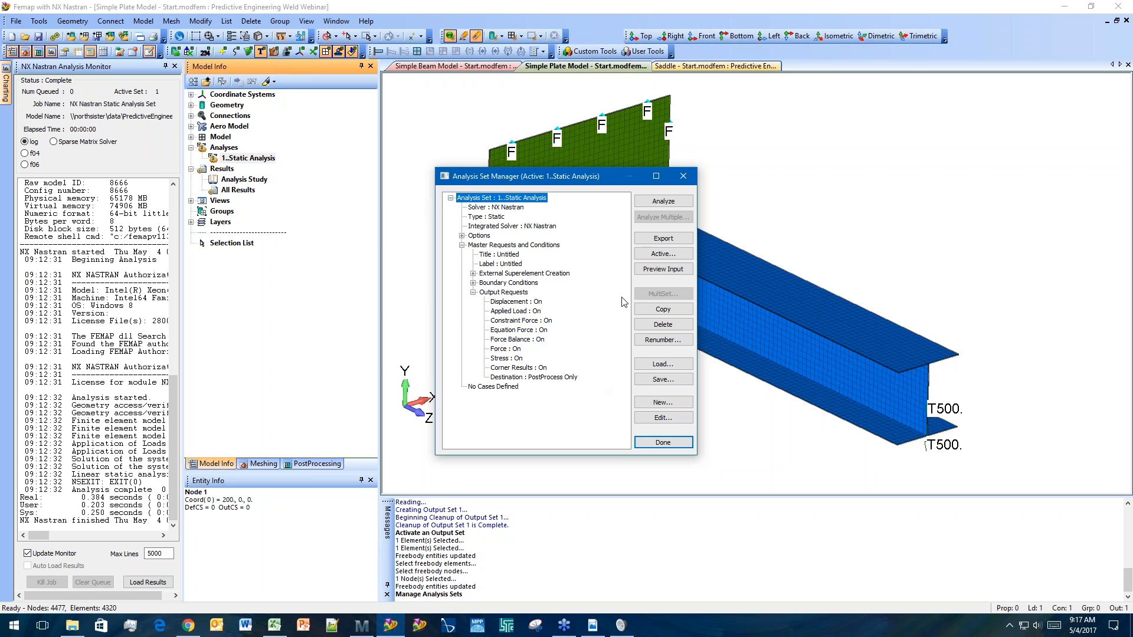
left_click(658, 201)
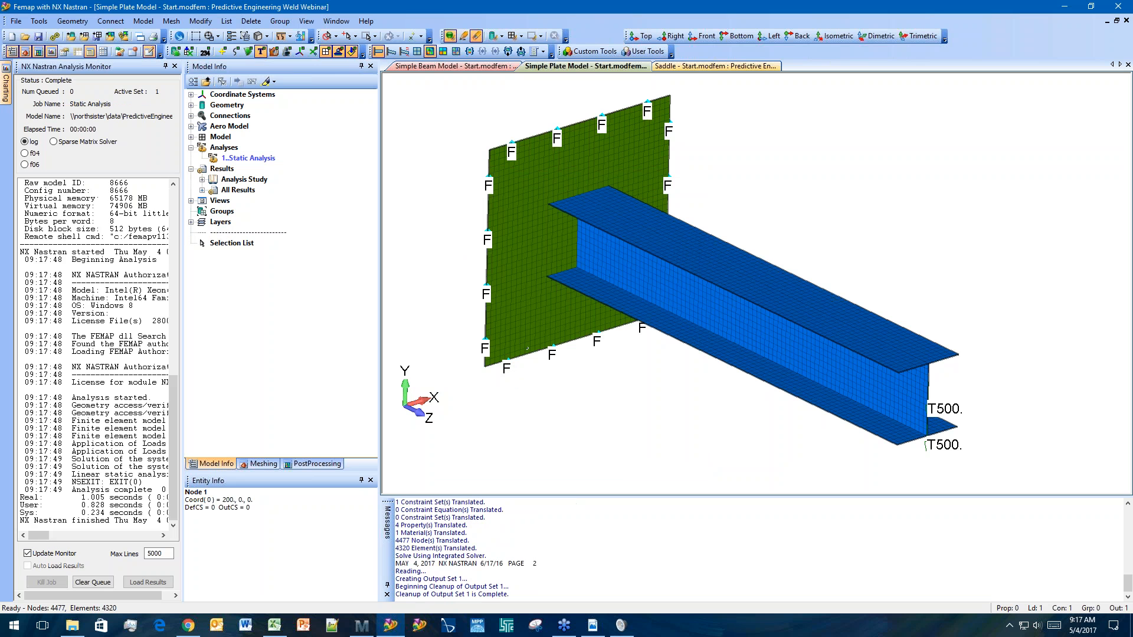
Activate the NX NASTRAN Case 1 output set and show the plate model without contours
left_click(202, 190)
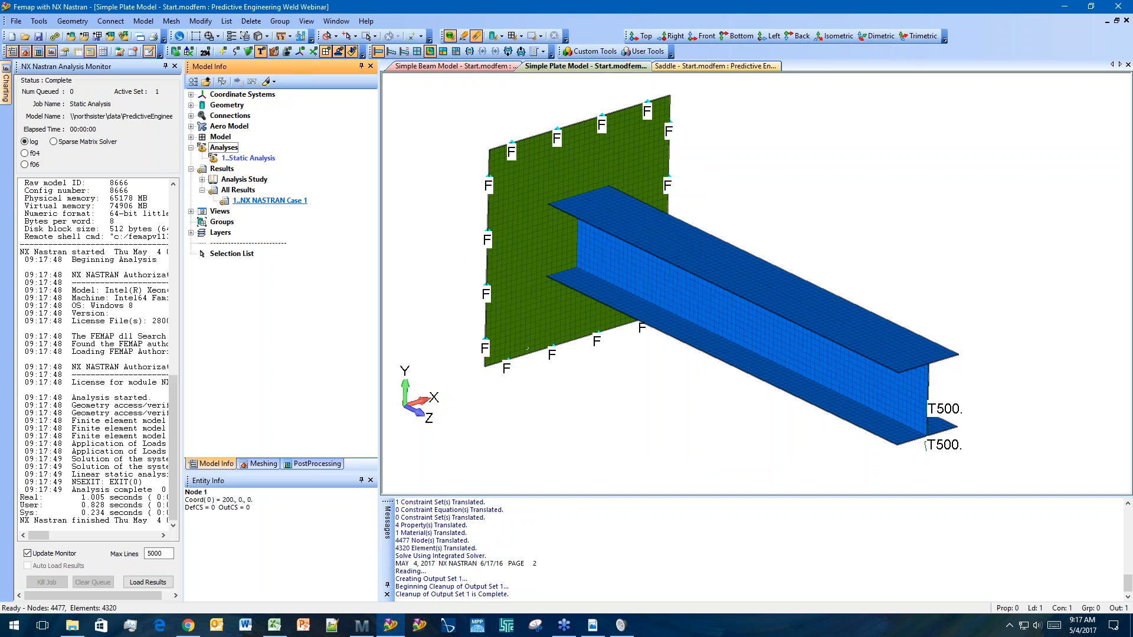
double_click(268, 200)
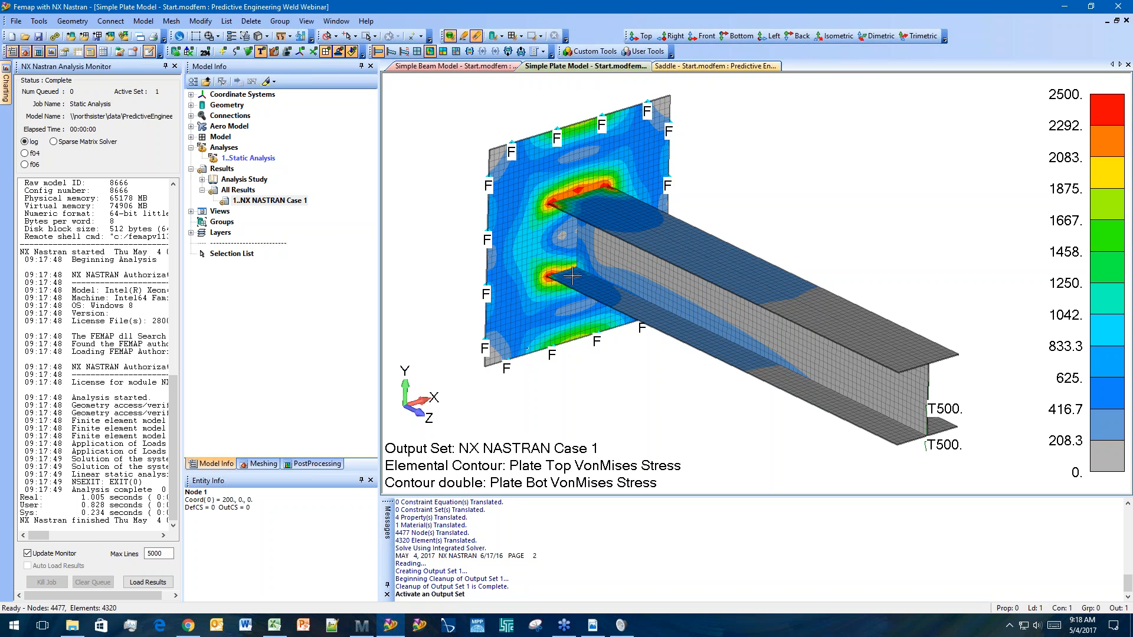
left_click(417, 51)
Measure the element edge length at the upper flange's corner on the plate, from the corner to the adjacent node along the joint
scroll(569, 201, "up", 5)
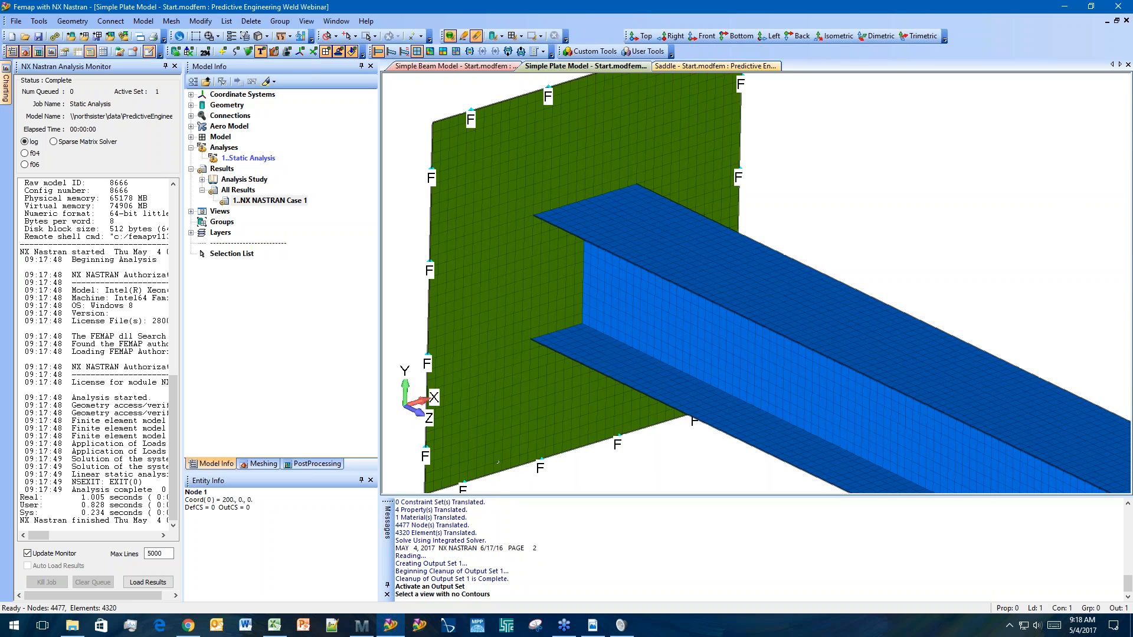
scroll(581, 395, "up", 2)
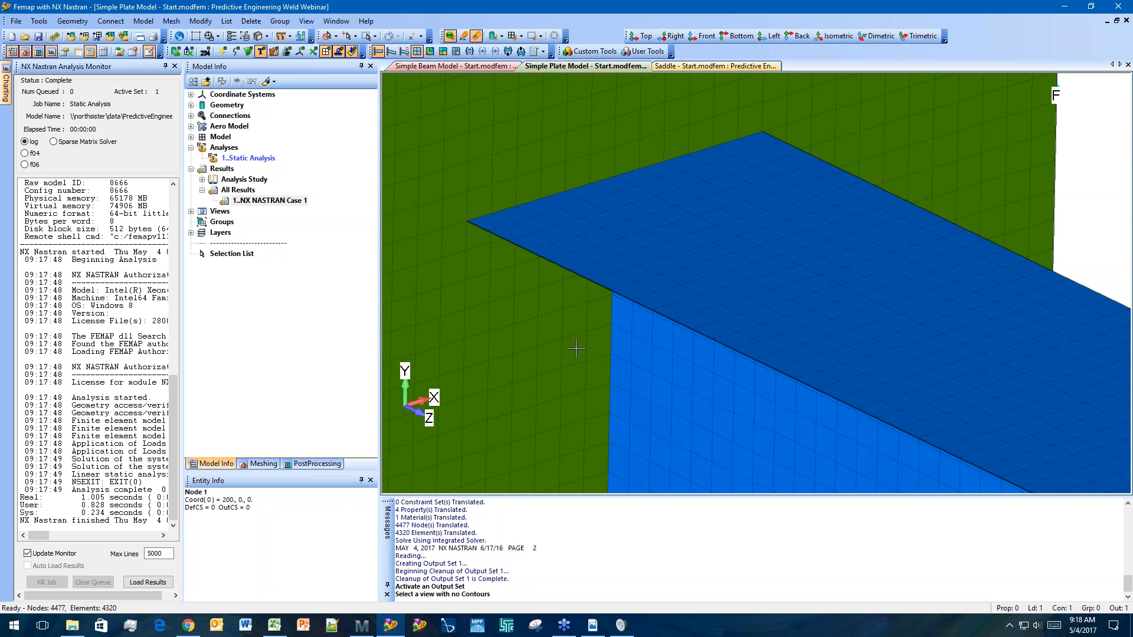
left_click(282, 37)
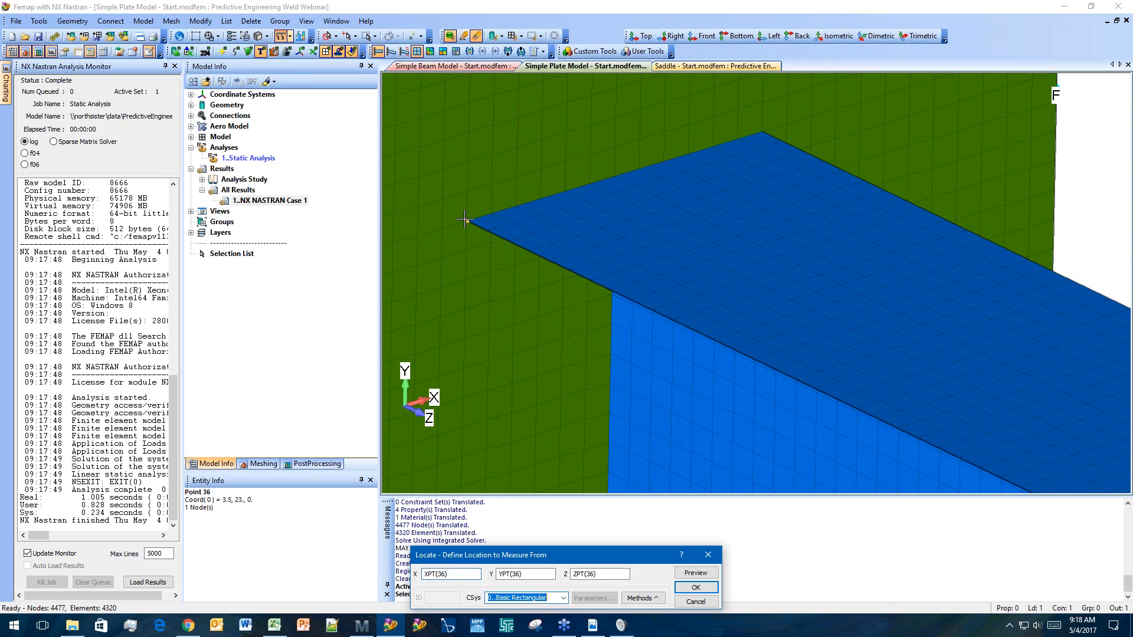
left_click(466, 220)
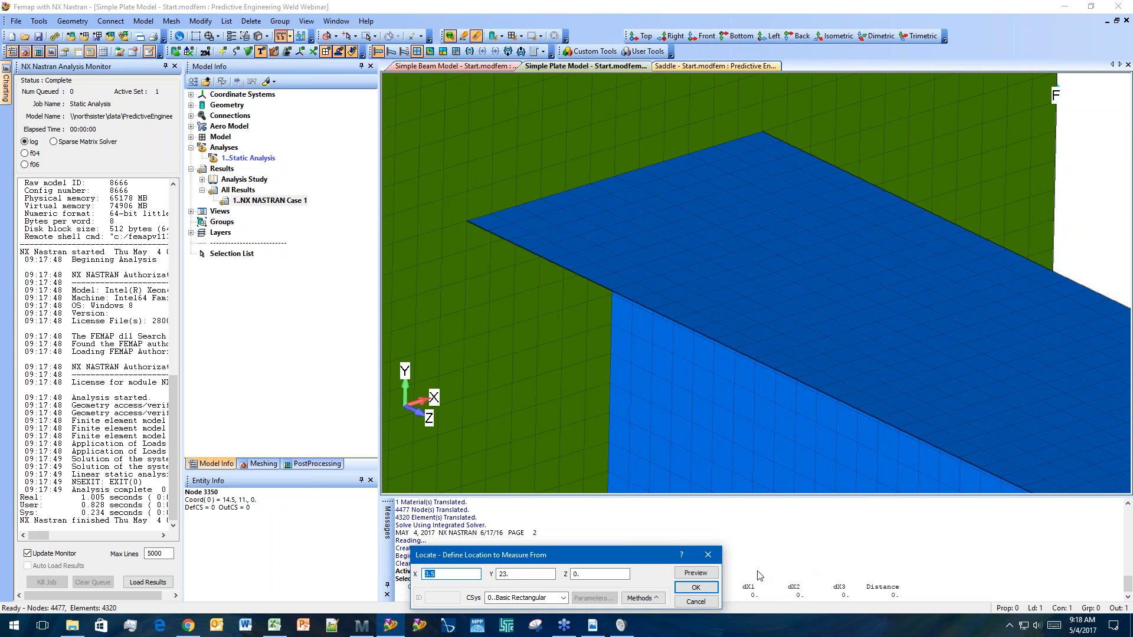
left_click_drag(642, 550, 529, 532)
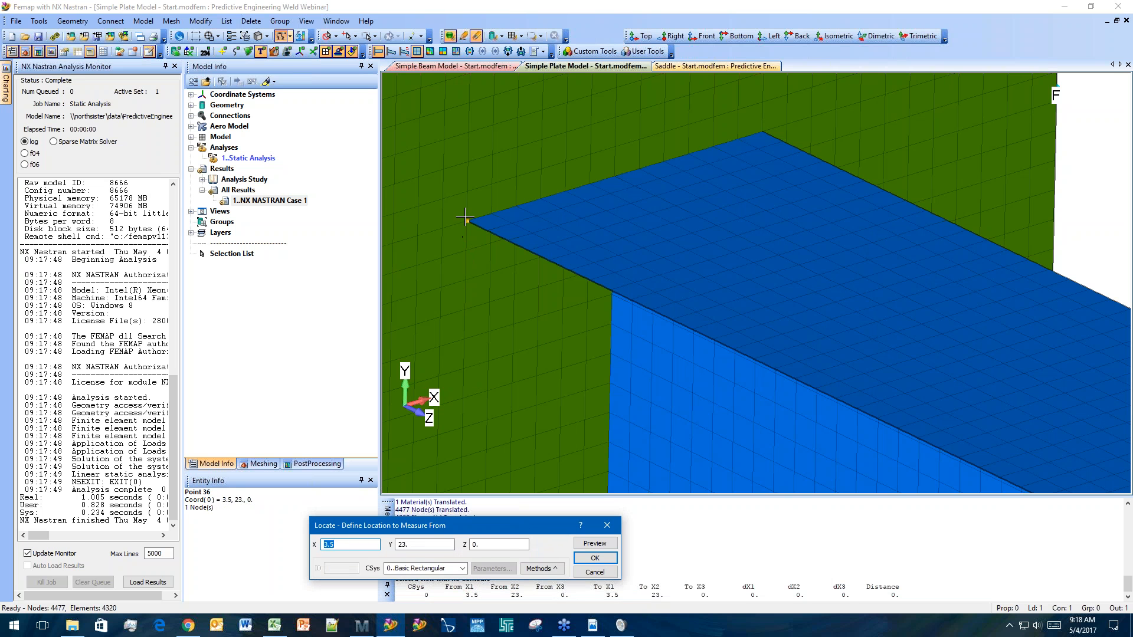
double_click(466, 221)
double_click(491, 214)
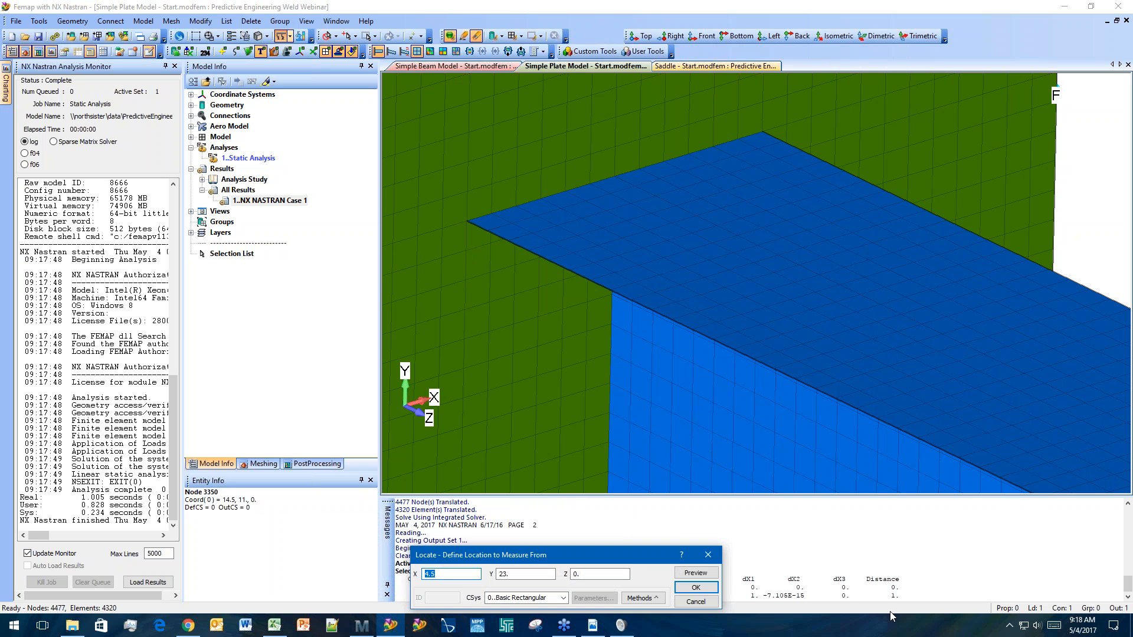
left_click(709, 557)
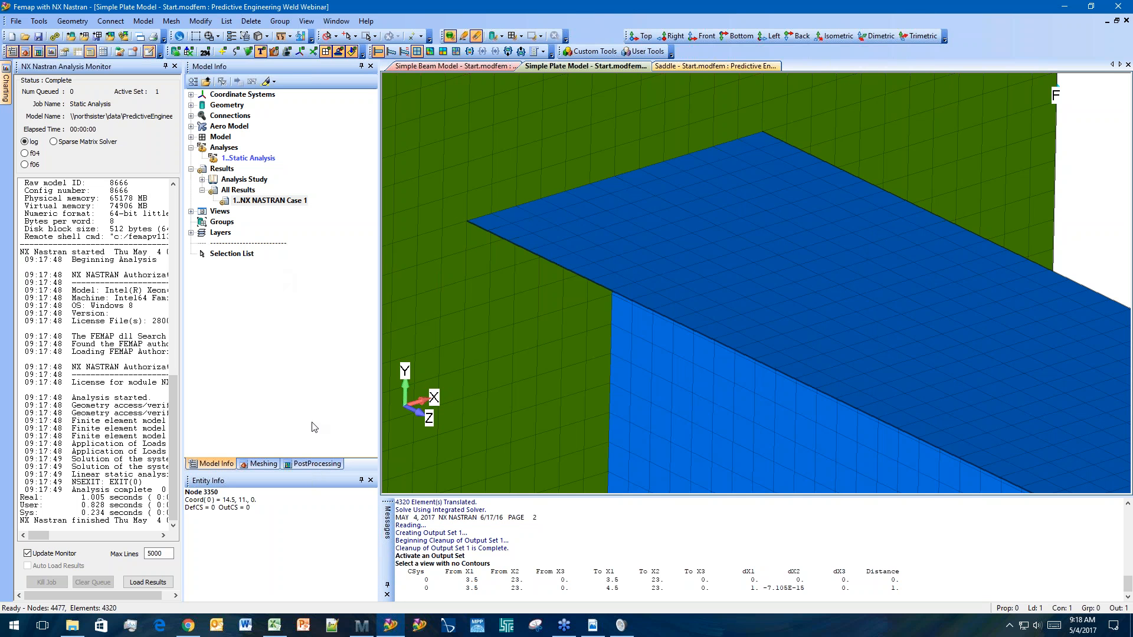
Create a new freebody titled "weld FBD" and set its display mode to Interface Load
left_click(313, 464)
left_click(223, 119)
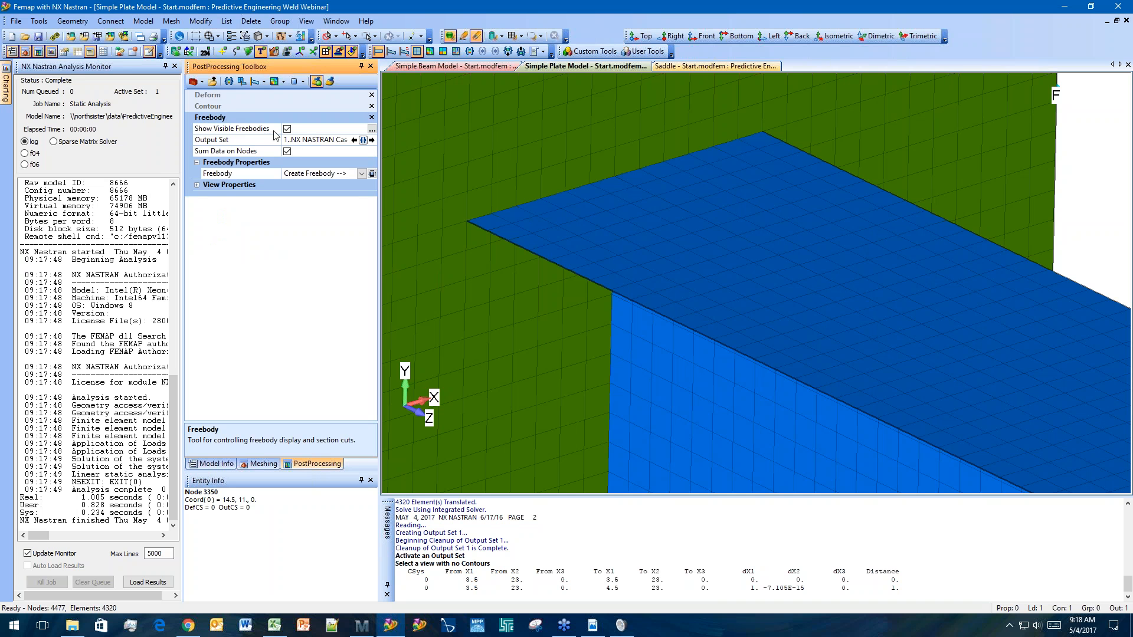
left_click(372, 174)
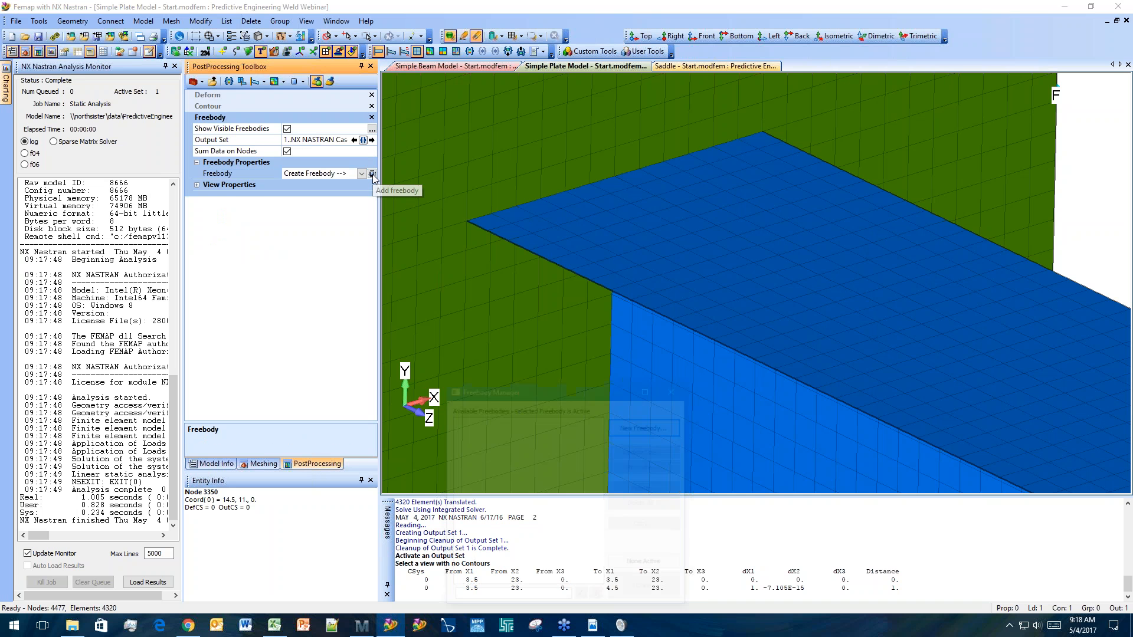
left_click(647, 426)
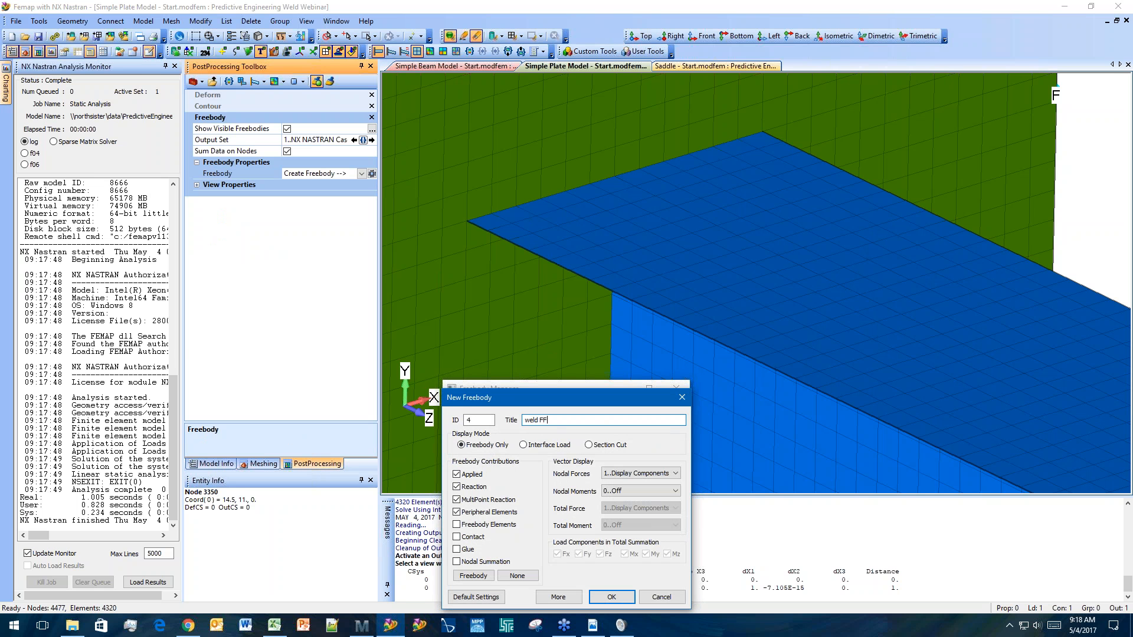
left_click(523, 444)
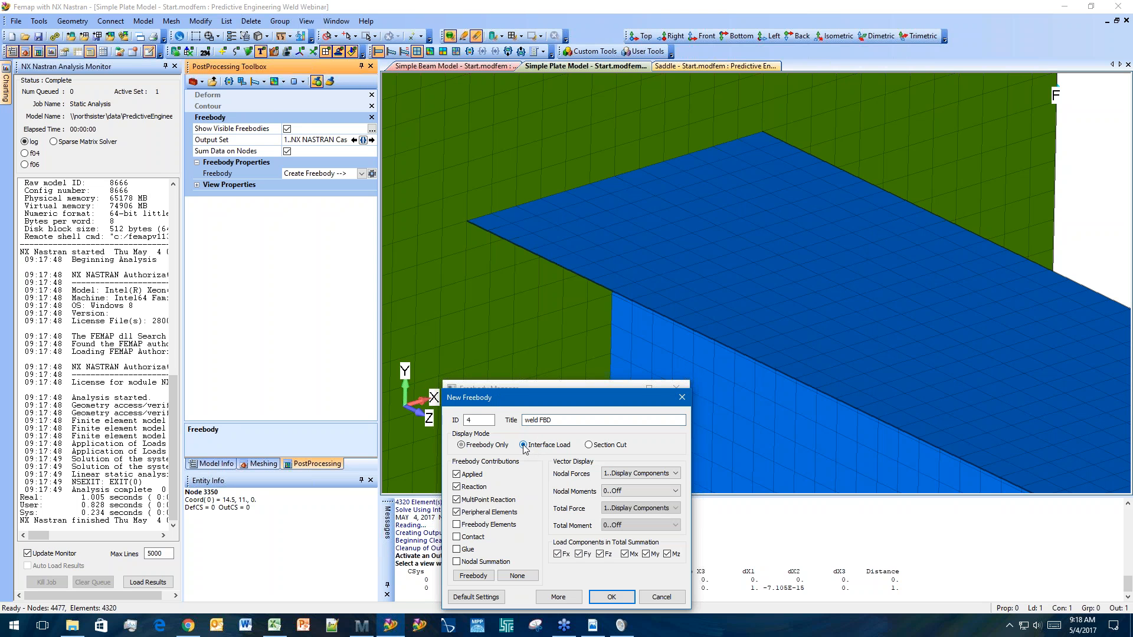
Limit the new freebody's contributions to peripheral elements with the total force vector off, and begin selecting its elements
left_click(470, 474)
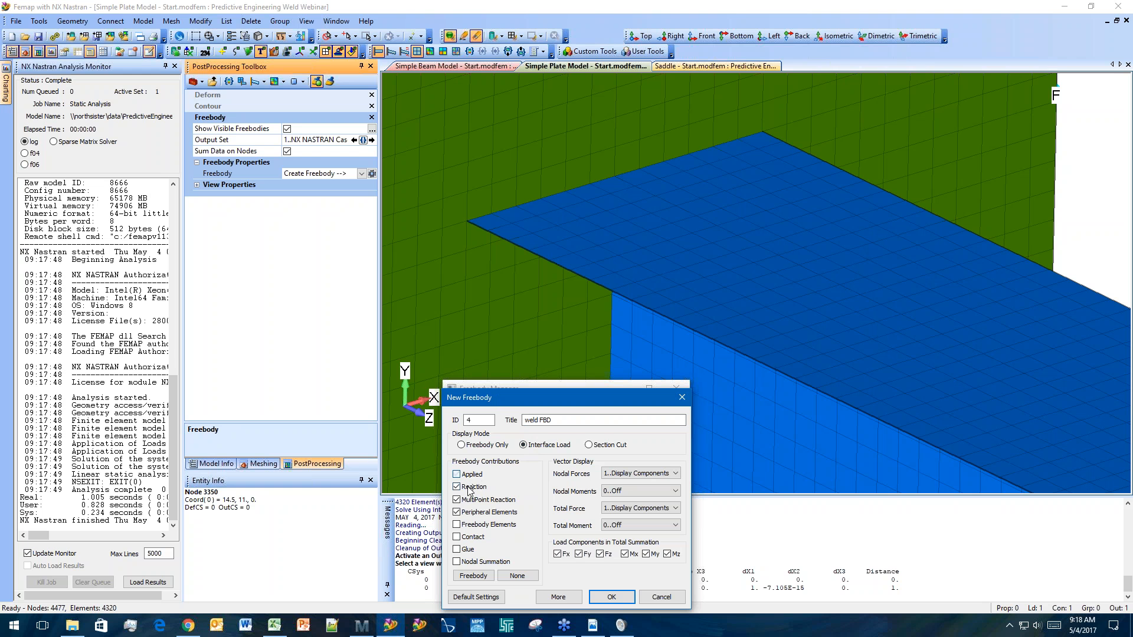
left_click(468, 500)
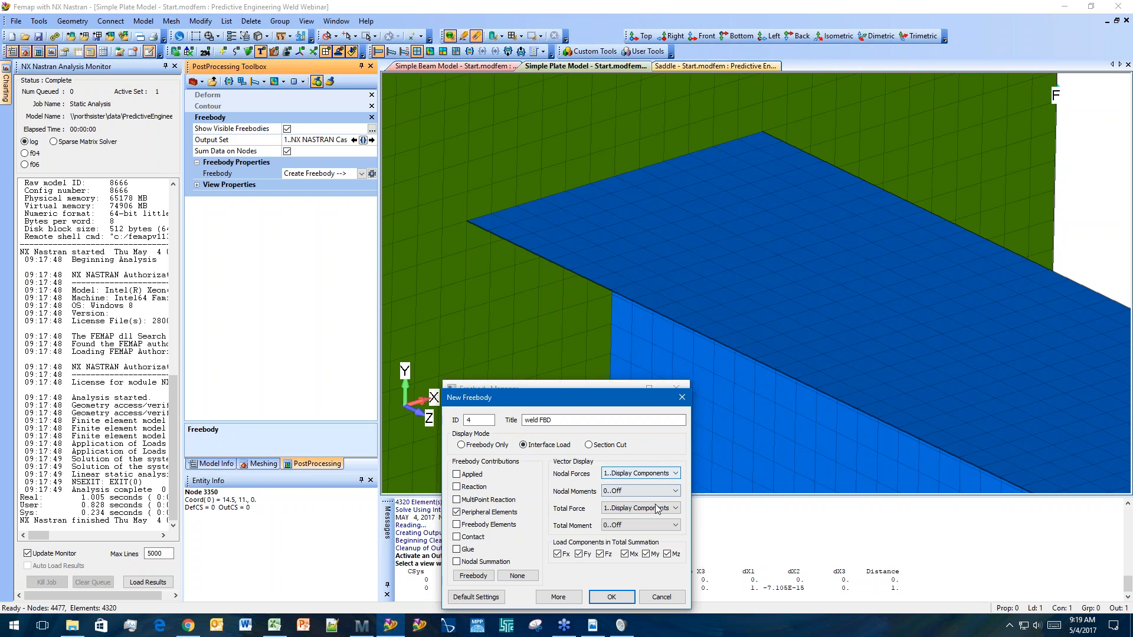
left_click(634, 508)
left_click(634, 518)
left_click(603, 600)
left_click(643, 599)
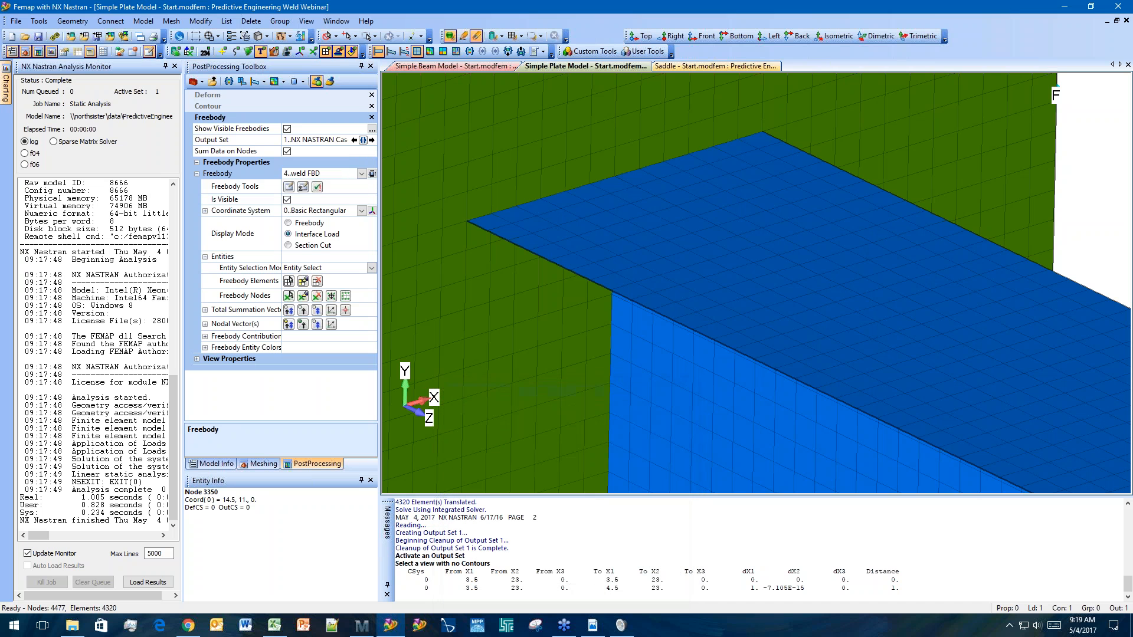
left_click(288, 282)
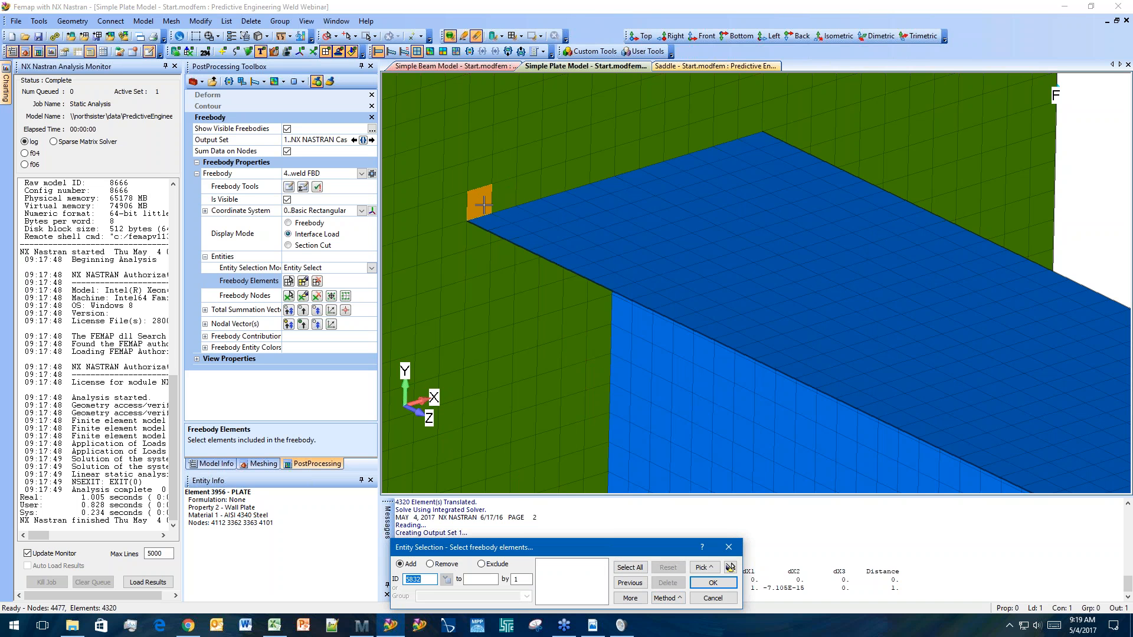
left_click(479, 202)
left_click(504, 195)
left_click(528, 188)
left_click(553, 181)
left_click(577, 174)
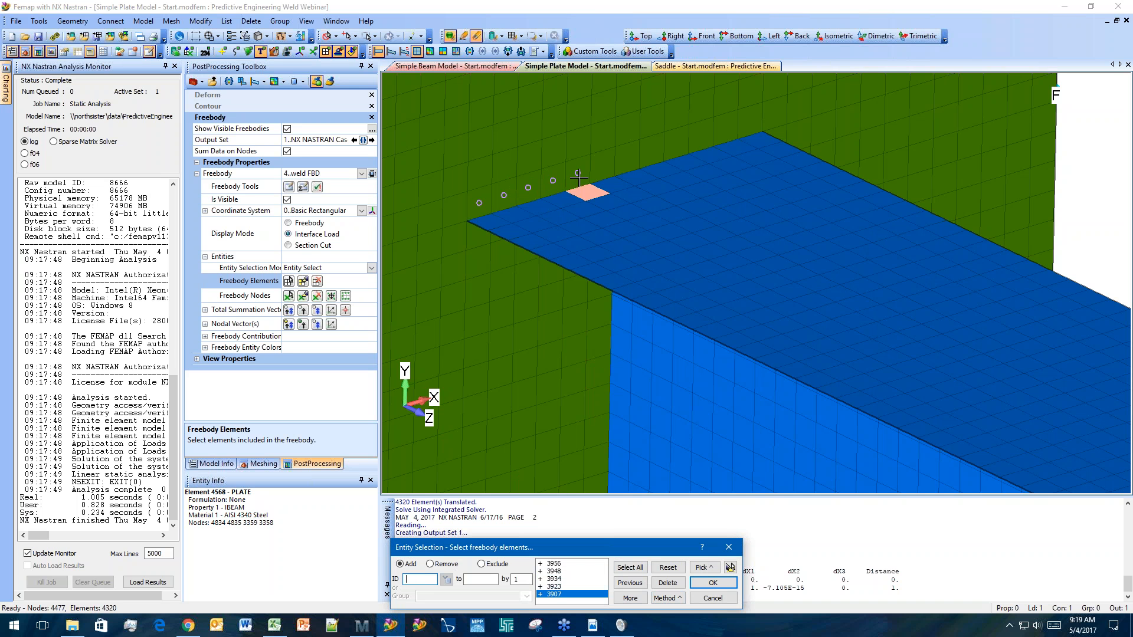
left_click(669, 568)
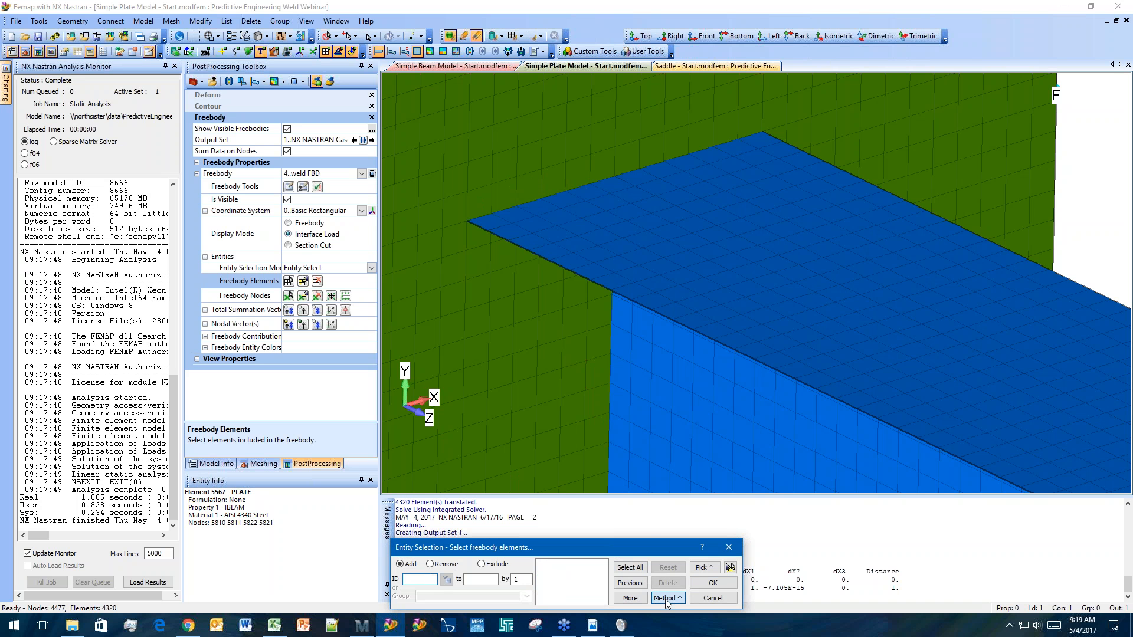
Add all elements on the wall plate's surface to the weld FBD freebody
left_click(665, 598)
left_click(681, 579)
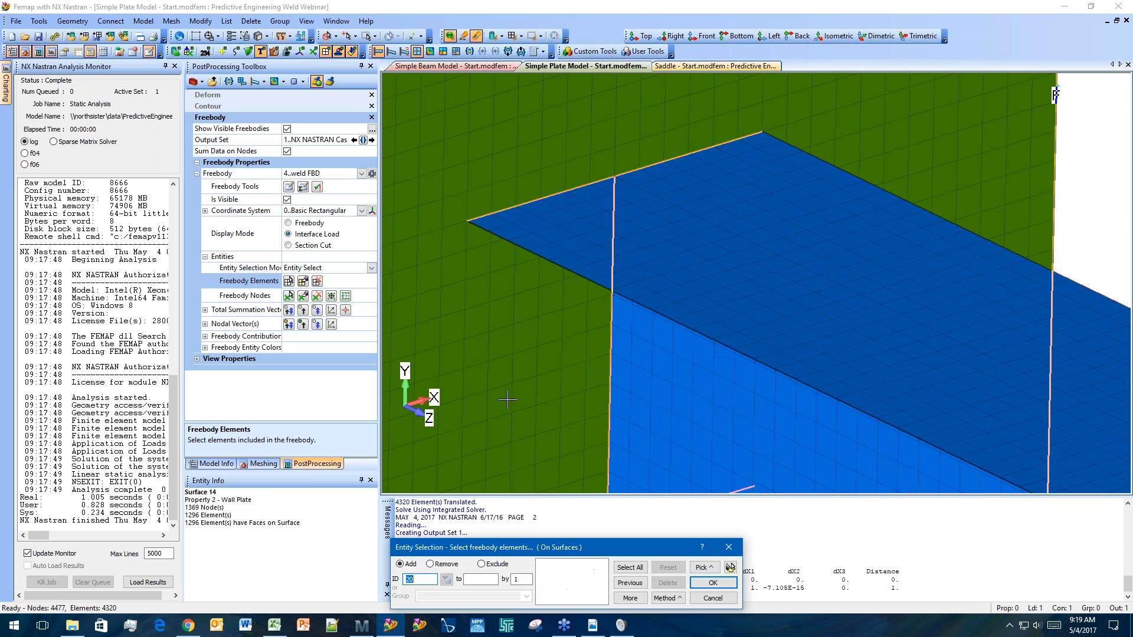
left_click(505, 345)
left_click(718, 582)
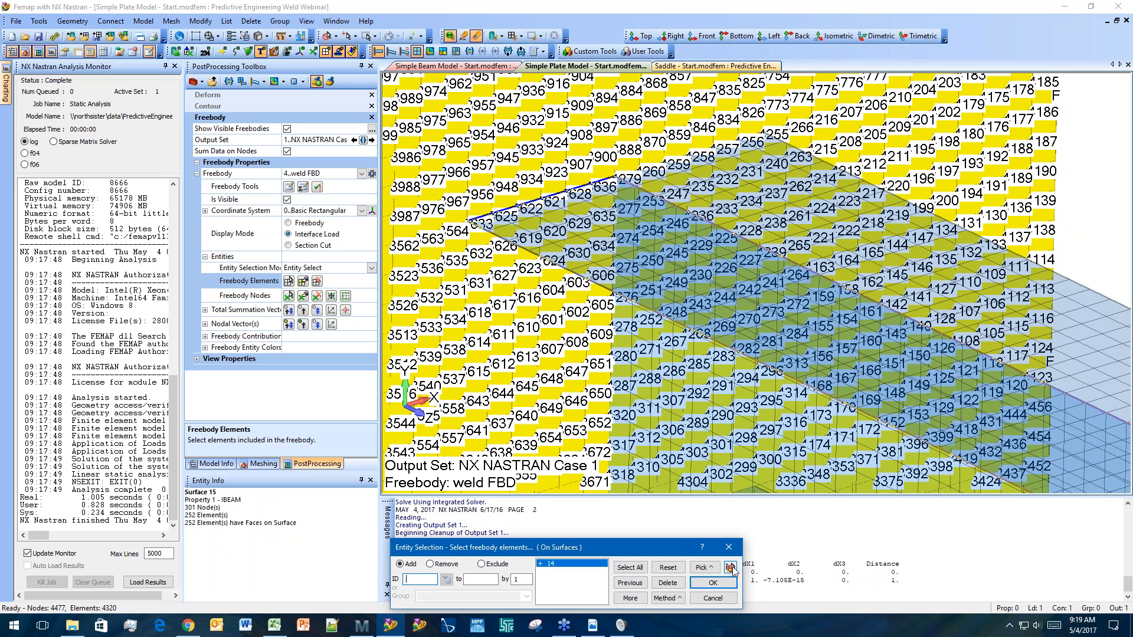
left_click(730, 567)
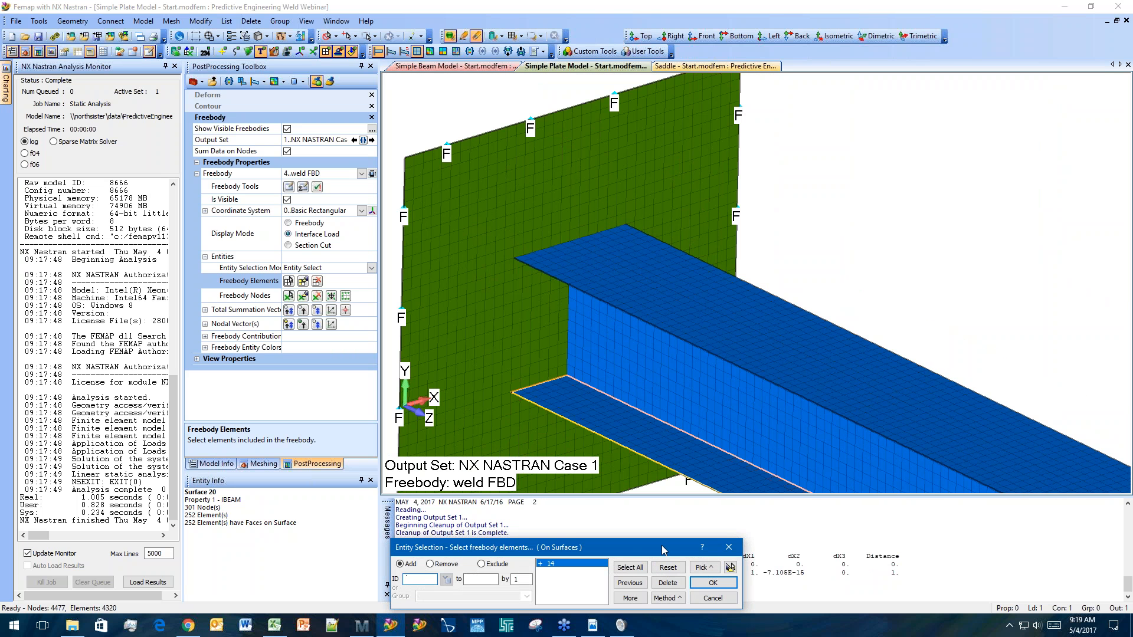
left_click(712, 582)
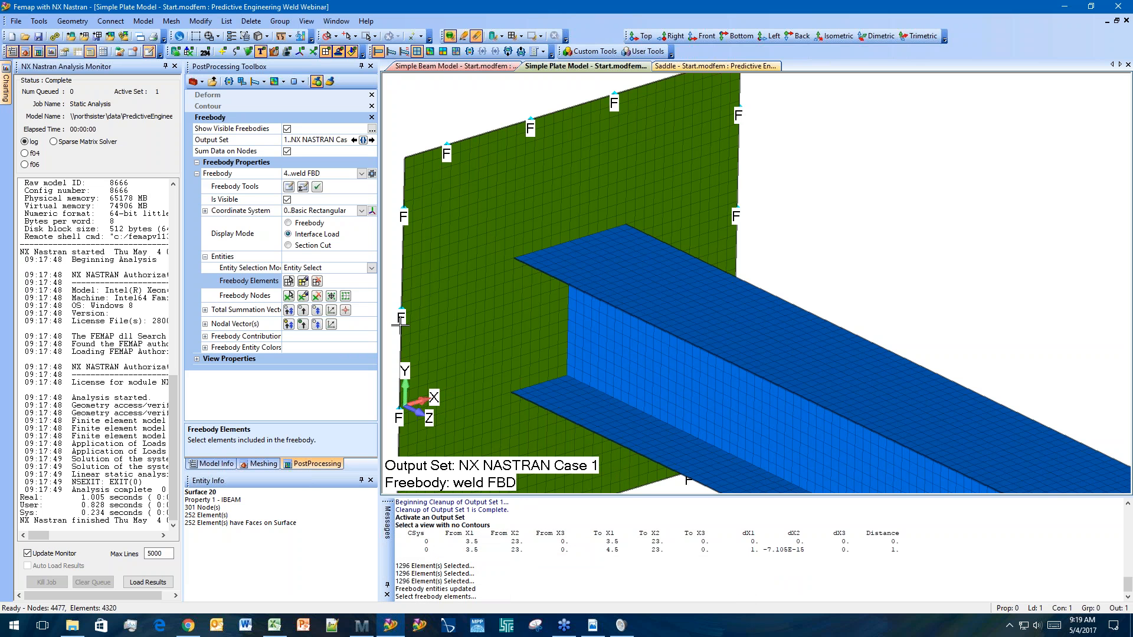
Add the nodes on the five curves joining the flanges and web to the wall as freebody nodes, auto-locating the total summation vector at their center
left_click(289, 297)
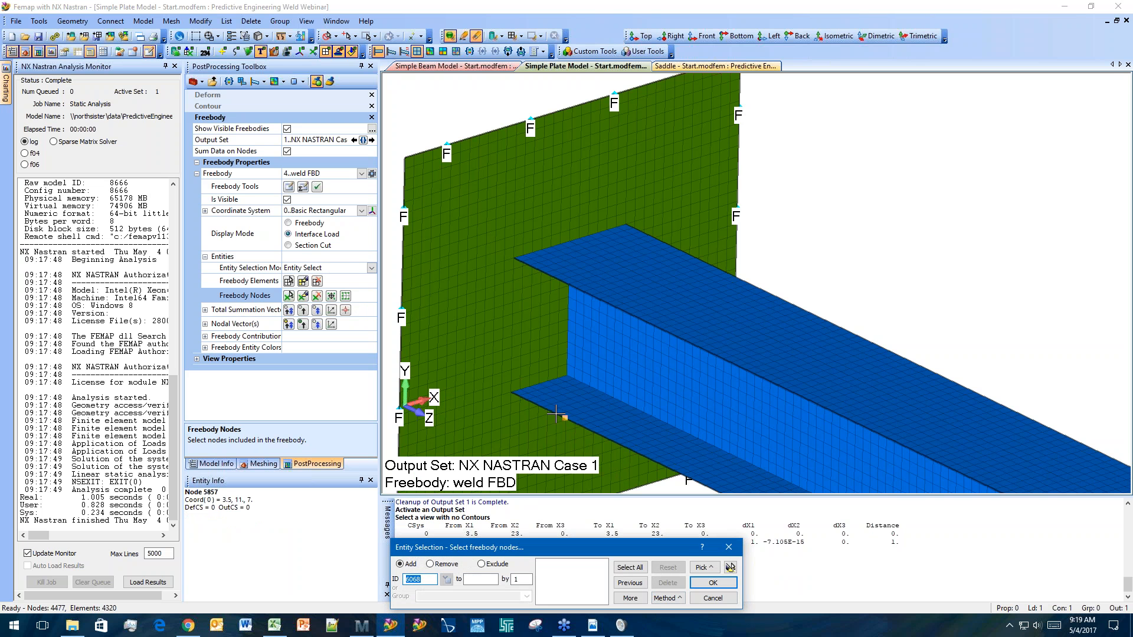
scroll(510, 396, "up", 3)
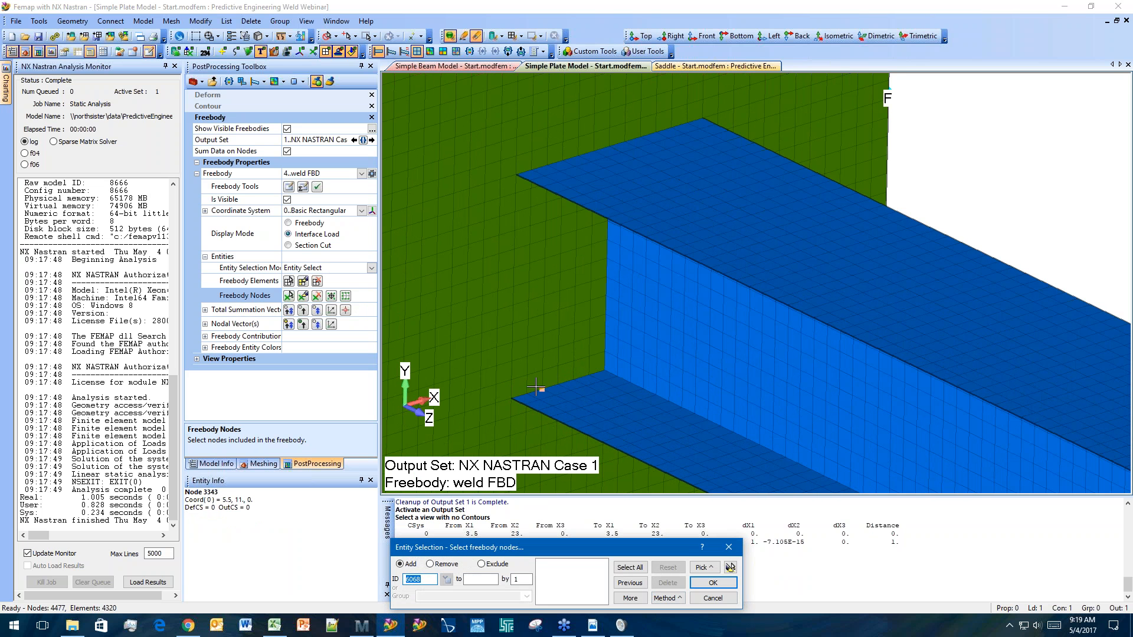
left_click(669, 598)
left_click(678, 572)
left_click(578, 379)
left_click(606, 339)
left_click(639, 351)
left_click(562, 160)
left_click(656, 133)
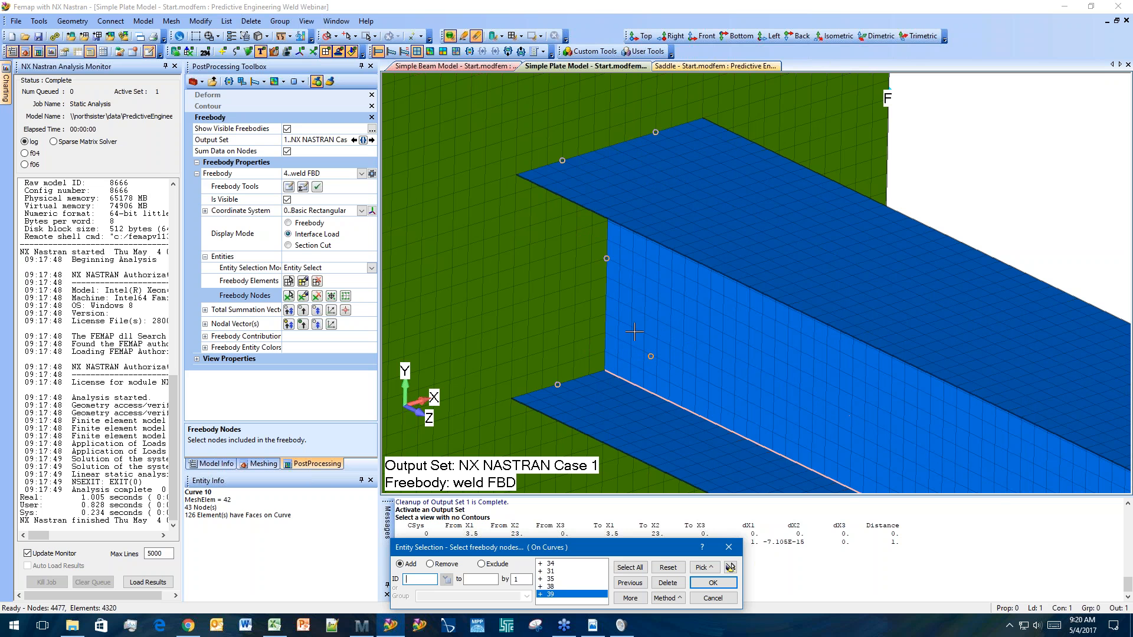
left_click(712, 582)
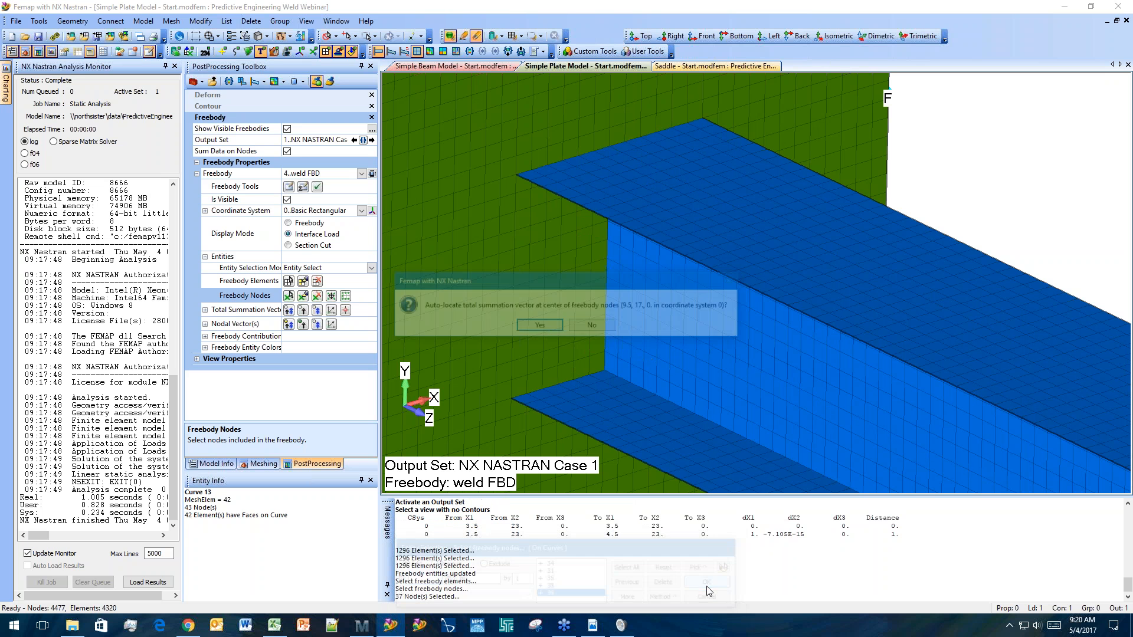
left_click(539, 326)
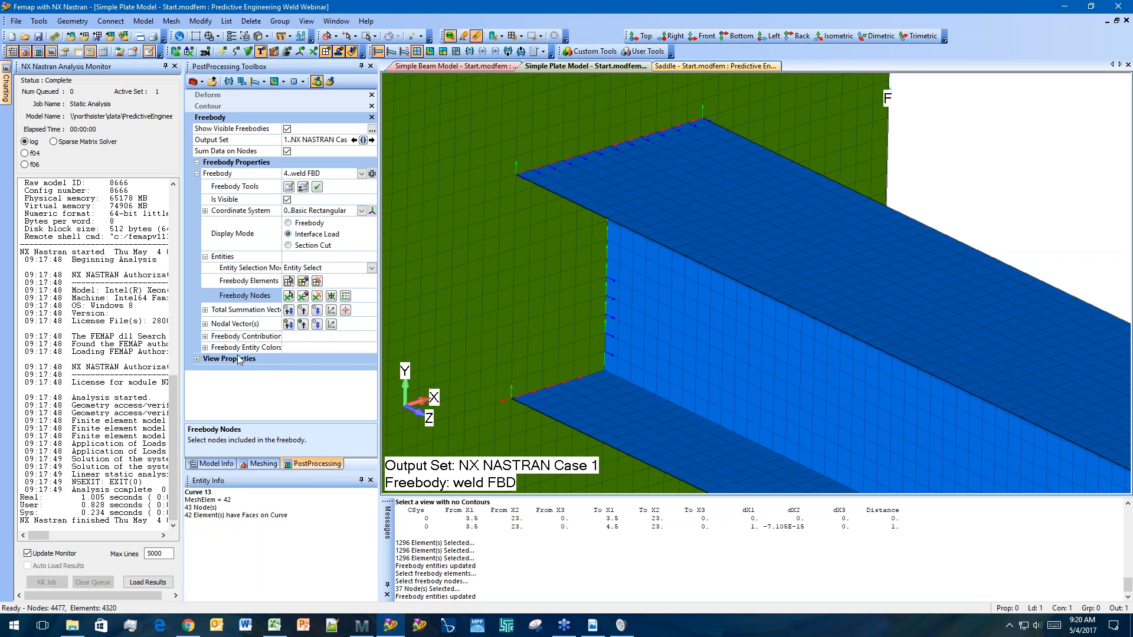
Display the freebody's nodal force vectors as resultants and inspect them along the upper flange joint
left_click(205, 324)
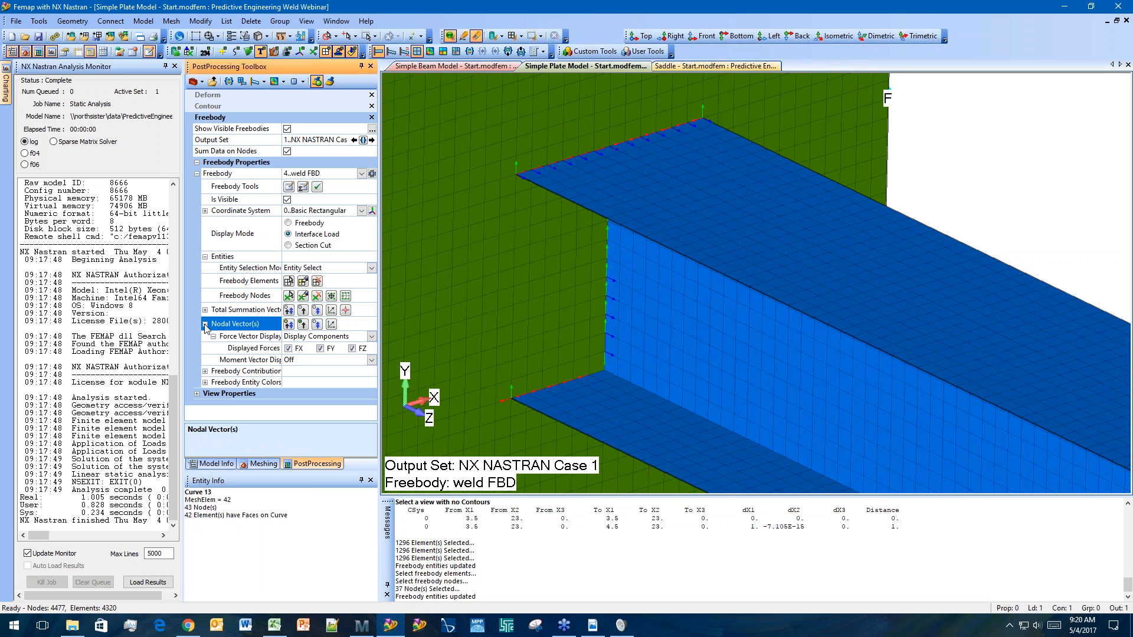
left_click(366, 337)
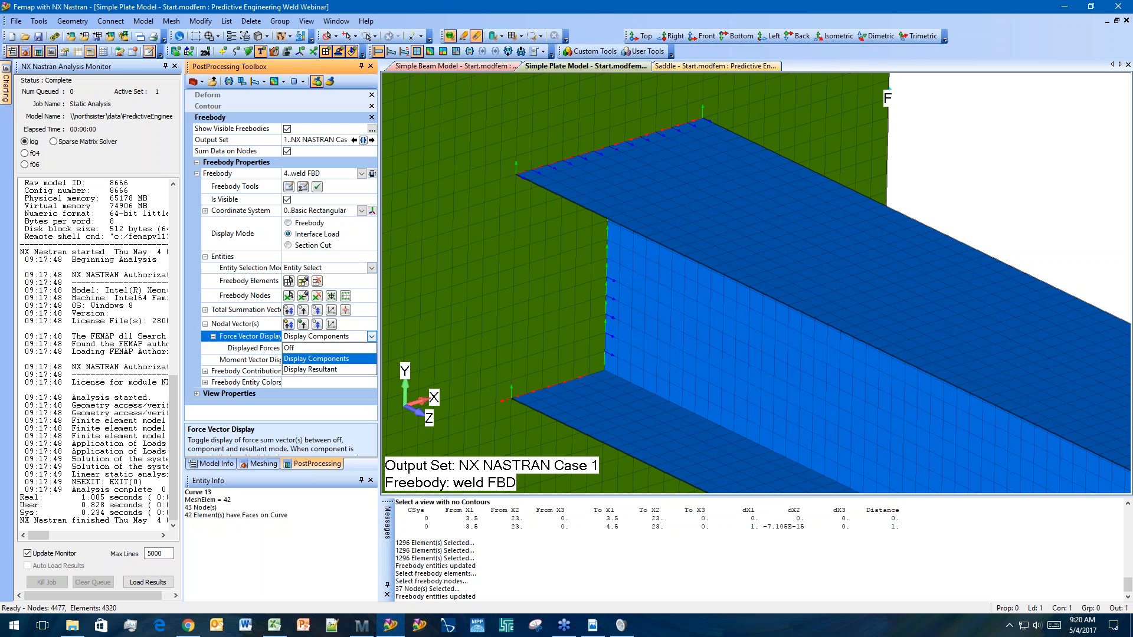
left_click(330, 373)
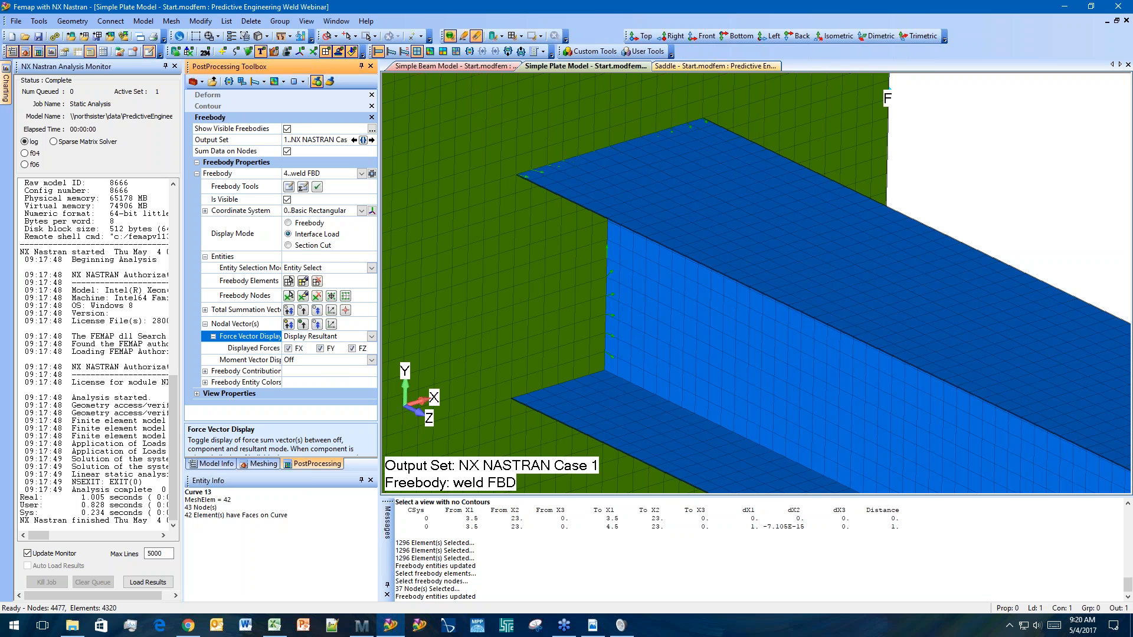
scroll(557, 163, "up", 3)
scroll(553, 188, "up", 3)
middle_click_drag(559, 177, 563, 215, "ctrl")
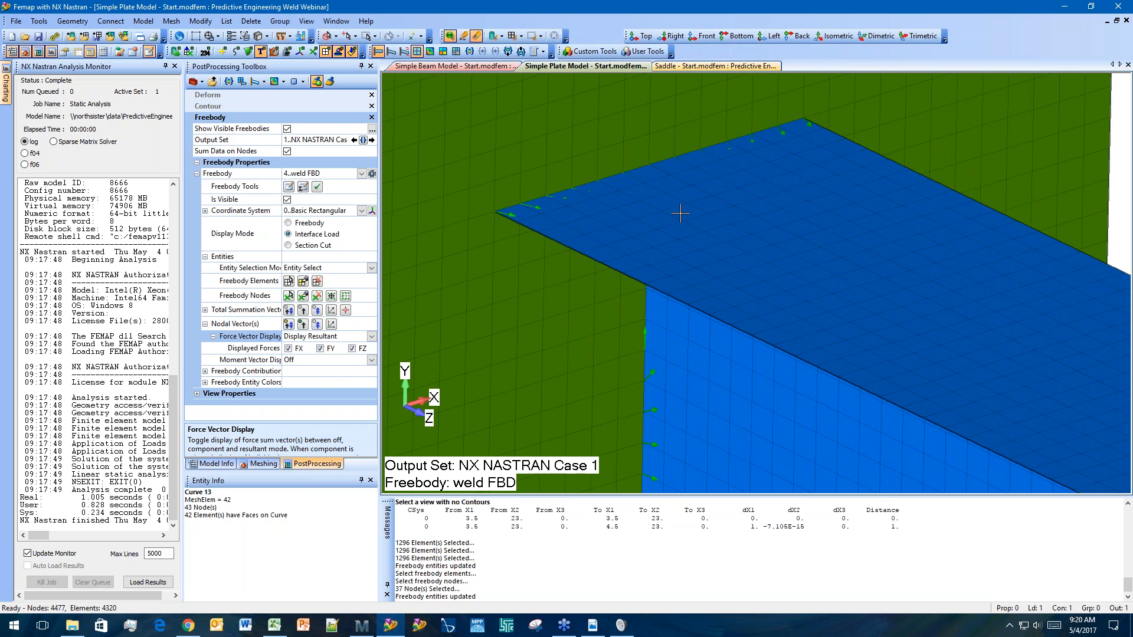
scroll(619, 245, "down", 5)
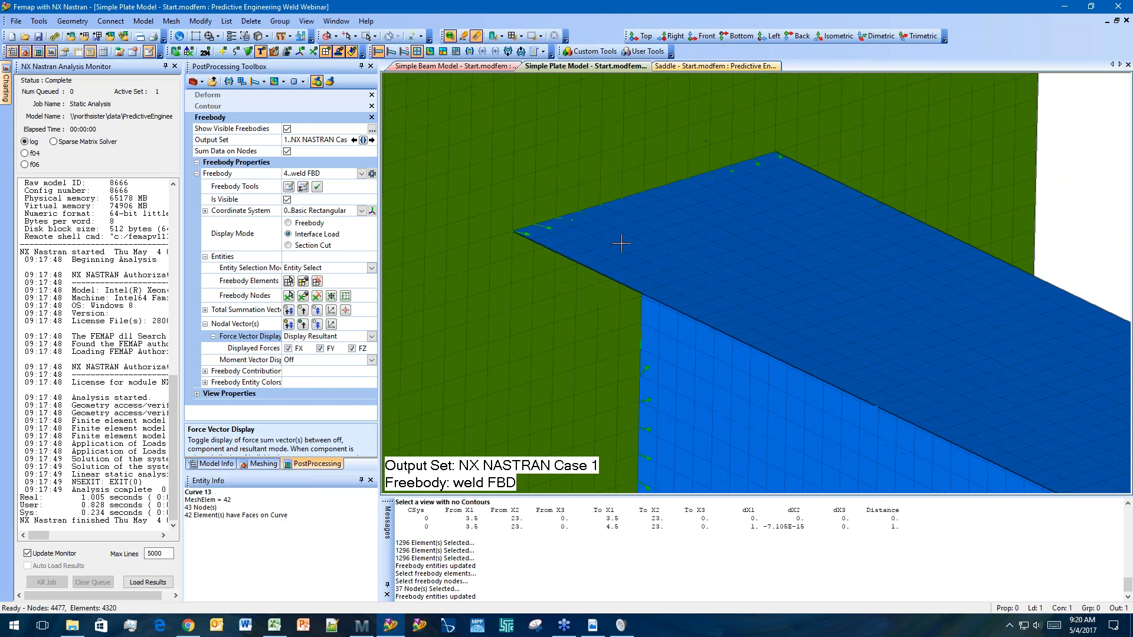
Label the freebody vectors with their values and examine the nodal forces along the flange and web joints
double_click(211, 394)
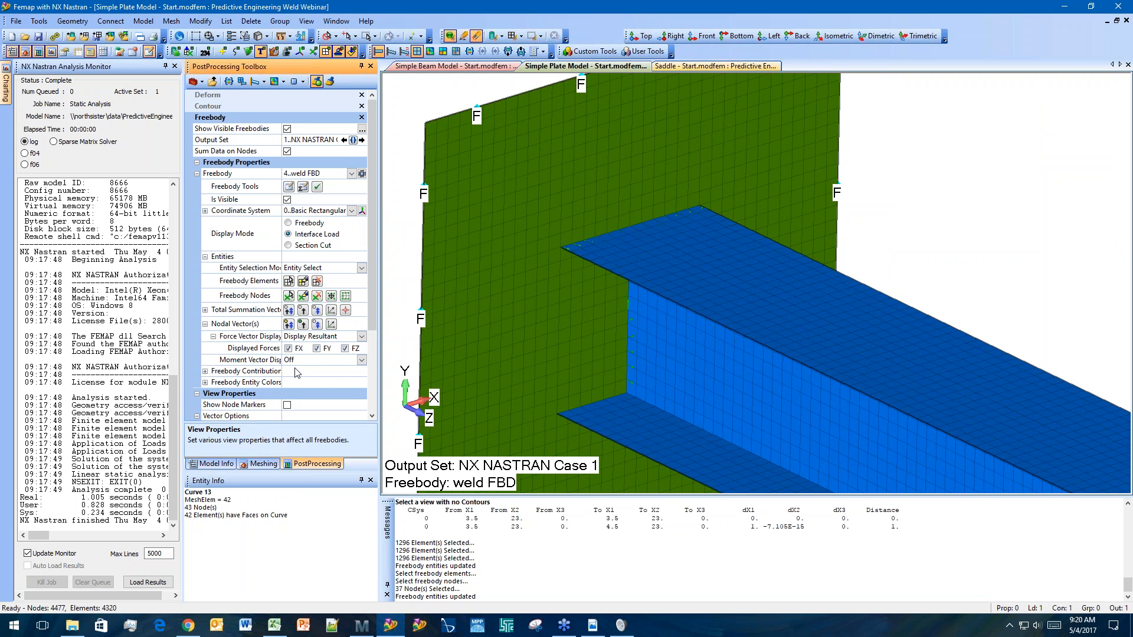
scroll(303, 364, "down", 3)
left_click(350, 325)
left_click(334, 345)
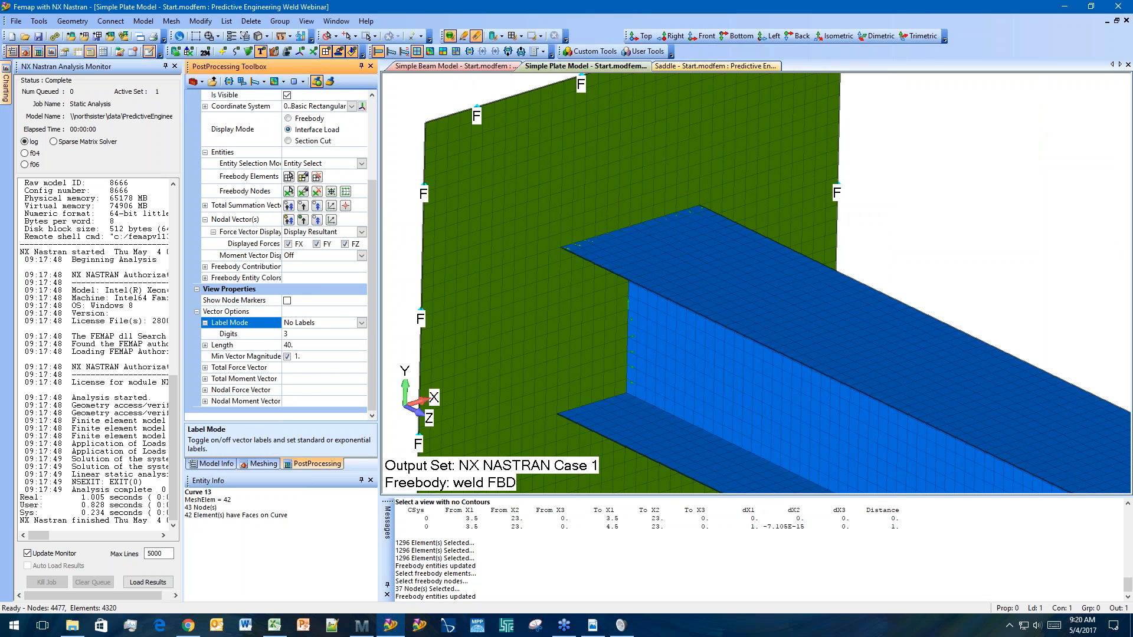
scroll(551, 387, "up", 2)
scroll(570, 262, "up", 2)
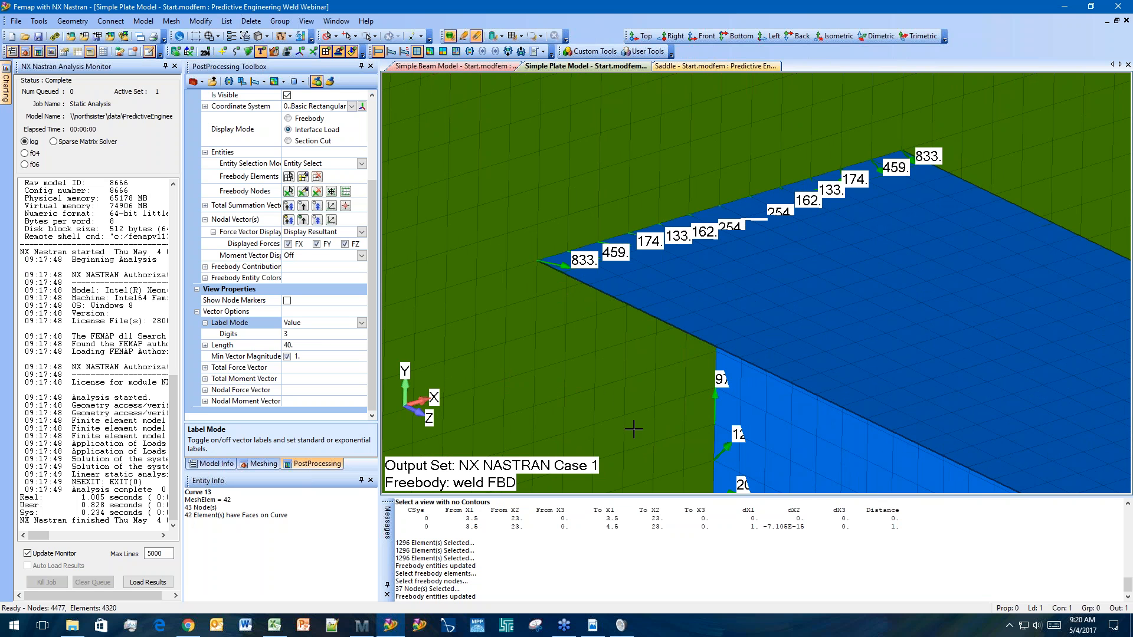
scroll(653, 357, "down", 3)
middle_click_drag(654, 357, 626, 215, "ctrl")
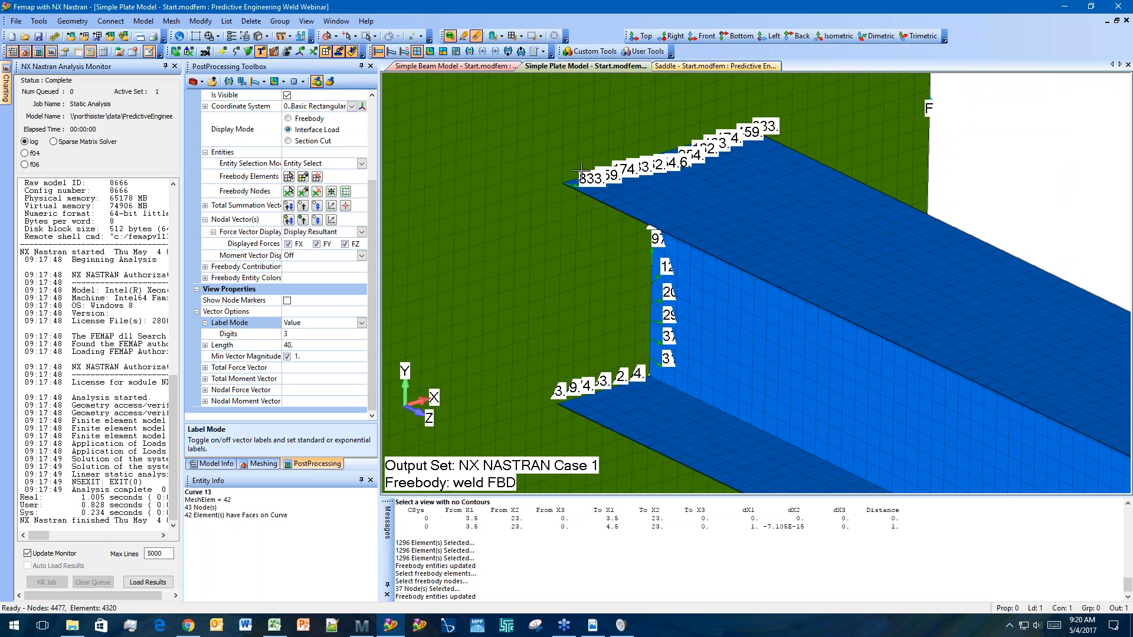
left_click_drag(373, 288, 367, 142)
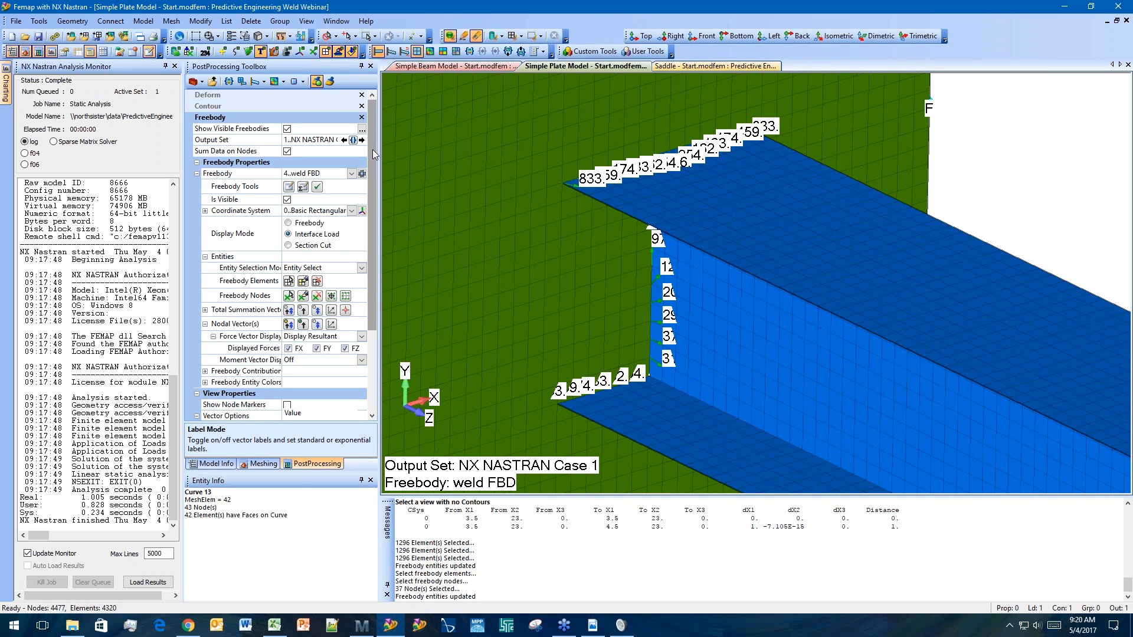
left_click(289, 187)
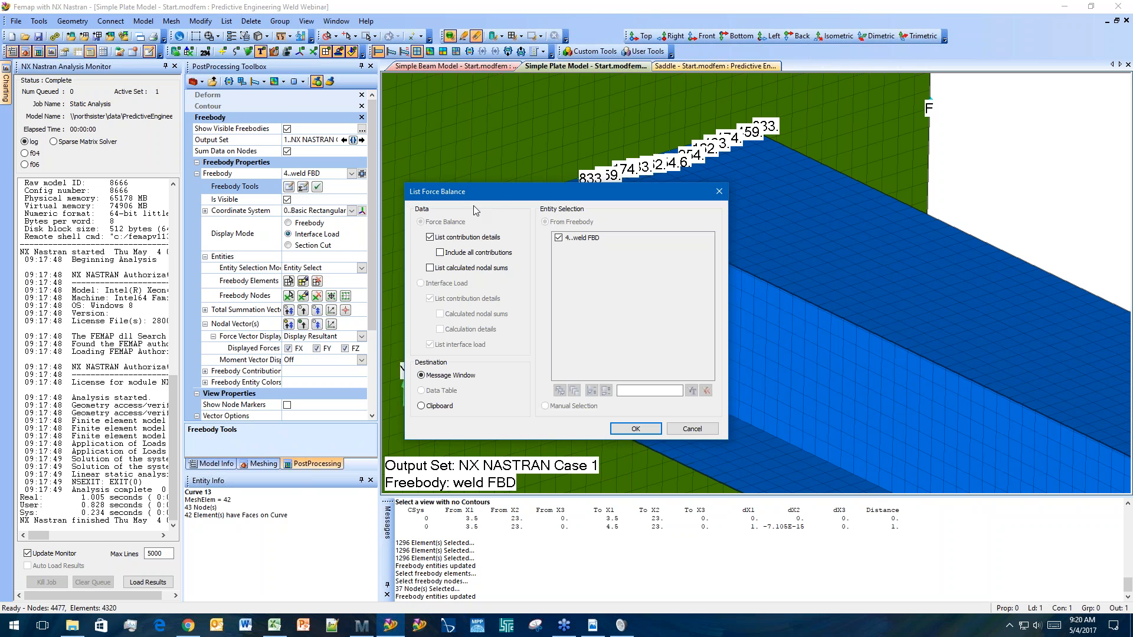
left_click_drag(545, 197, 372, 246)
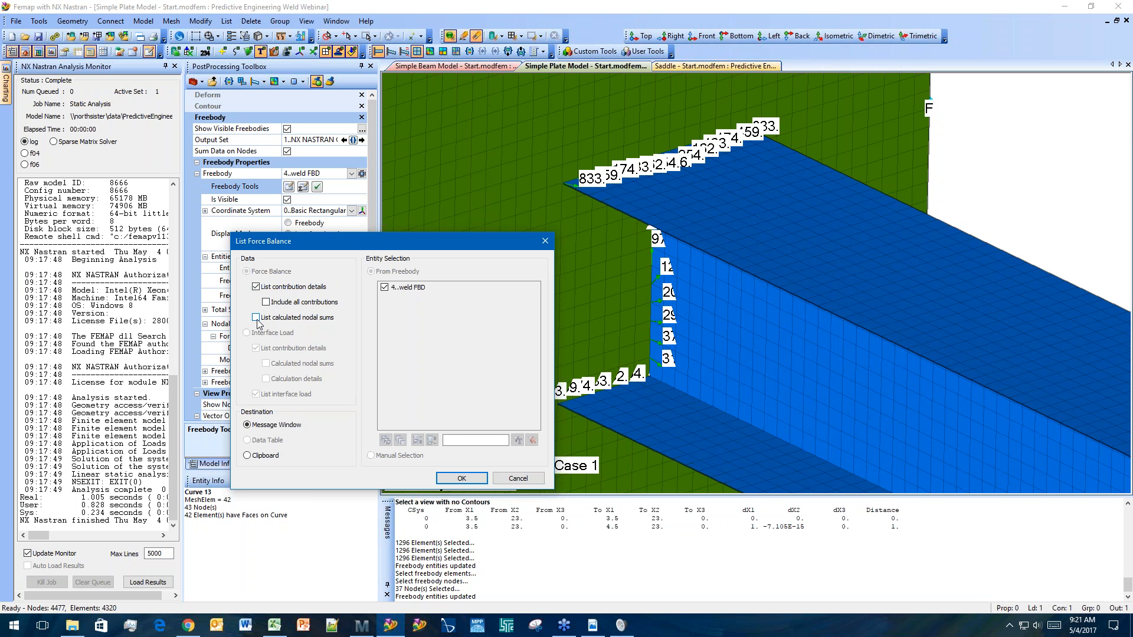
left_click(256, 288)
left_click(518, 478)
Open the Data Table and list the weld FBD freebody's calculated nodal sums into it, without contribution details
left_click(39, 21)
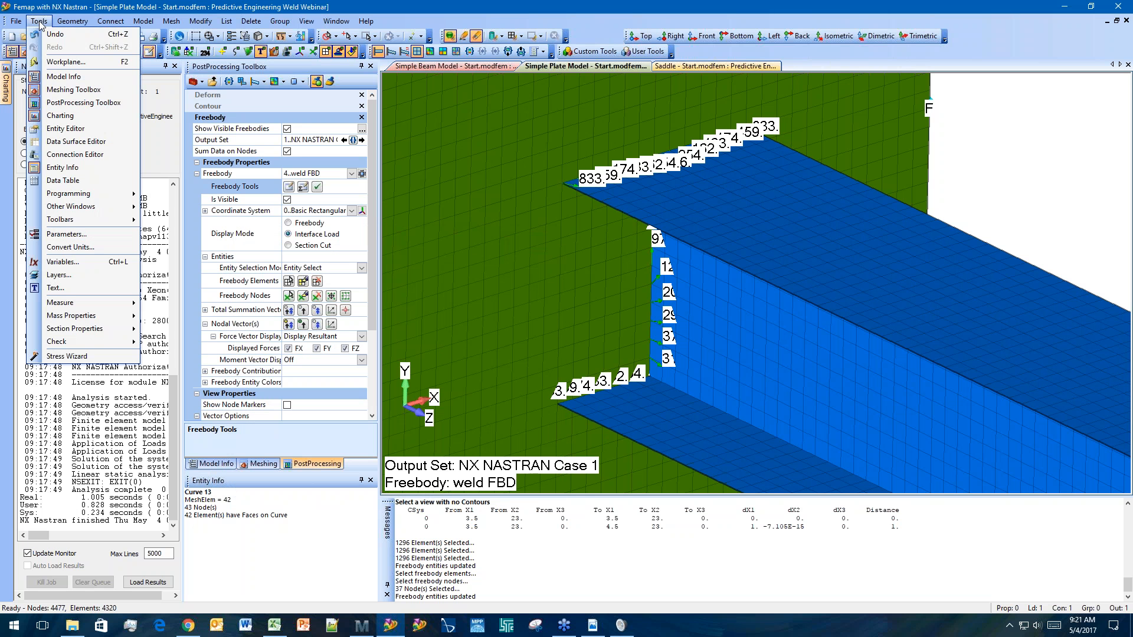
left_click(63, 181)
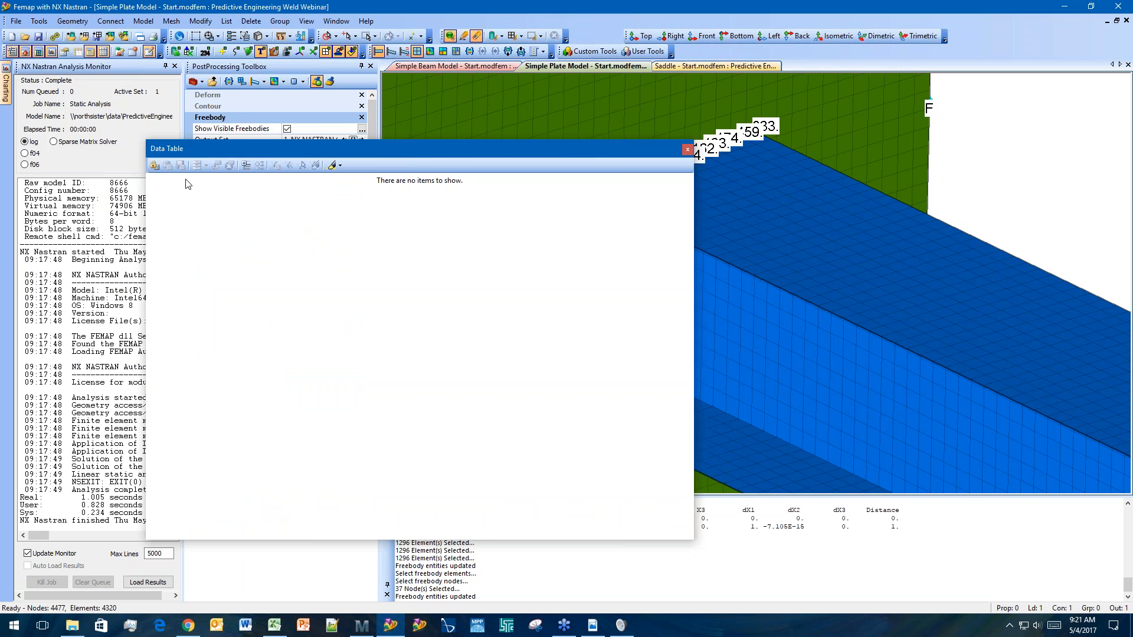
left_click_drag(445, 153, 686, 153)
left_click(302, 187)
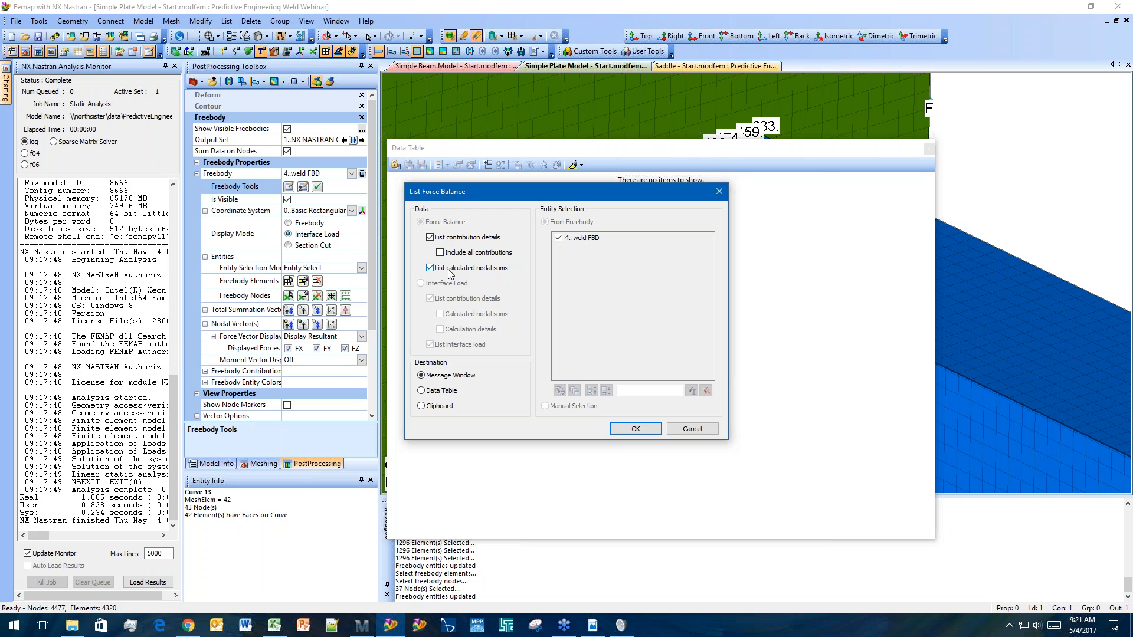
left_click(454, 237)
left_click(439, 392)
left_click(632, 429)
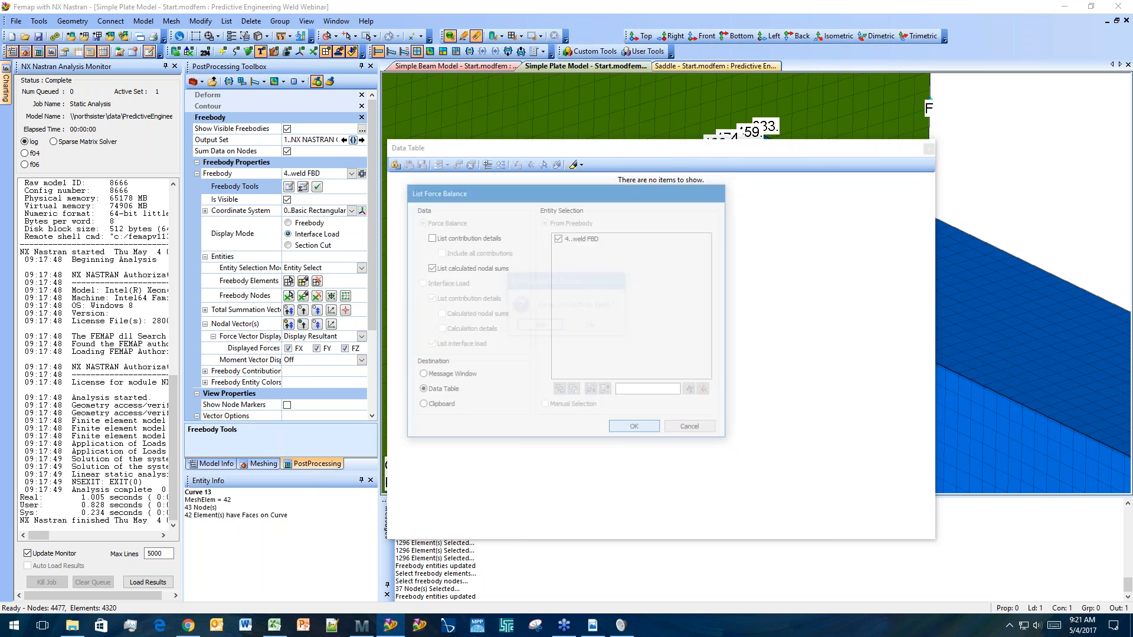
left_click(539, 327)
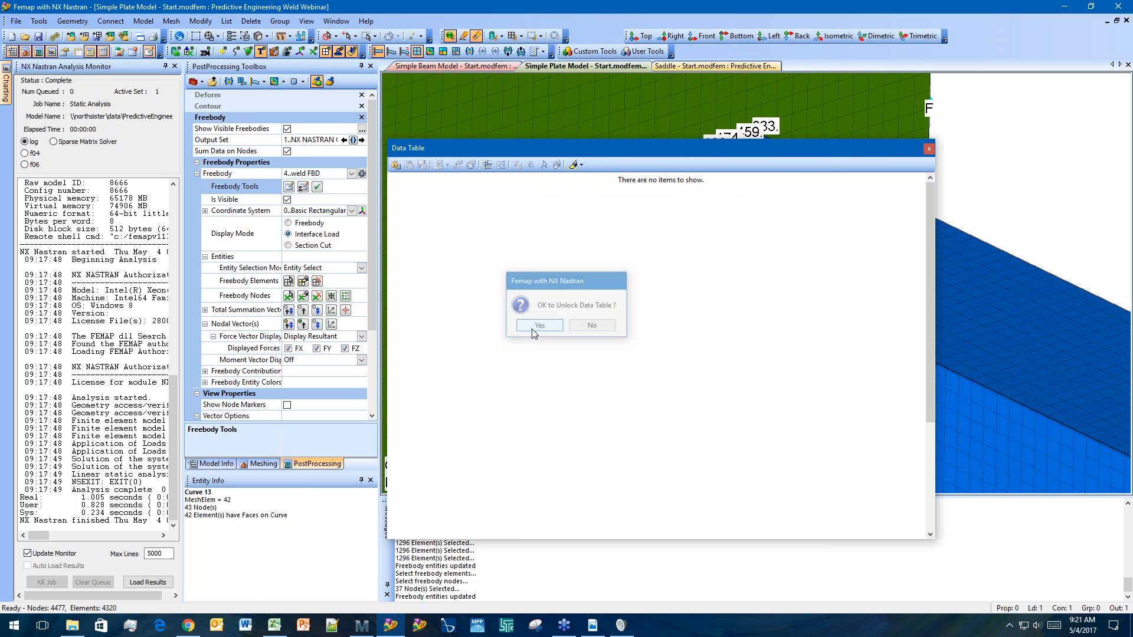
Copy all nodal sum rows from the Data Table into the Excel weld size spreadsheet, starting at cell A4
left_click_drag(573, 152, 330, 141)
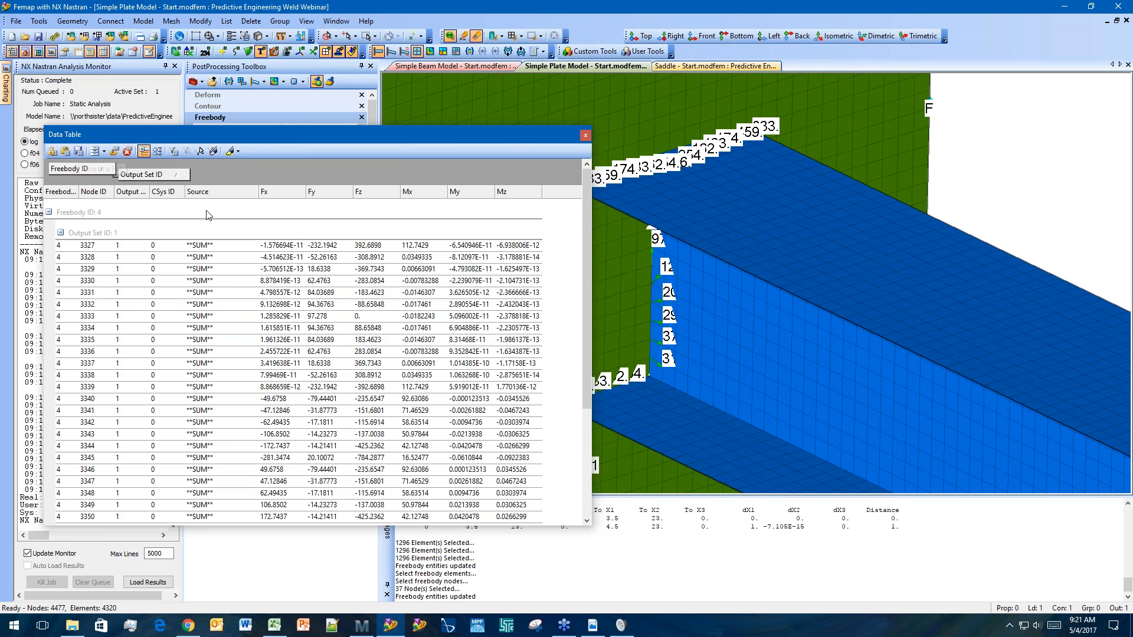
left_click(407, 246)
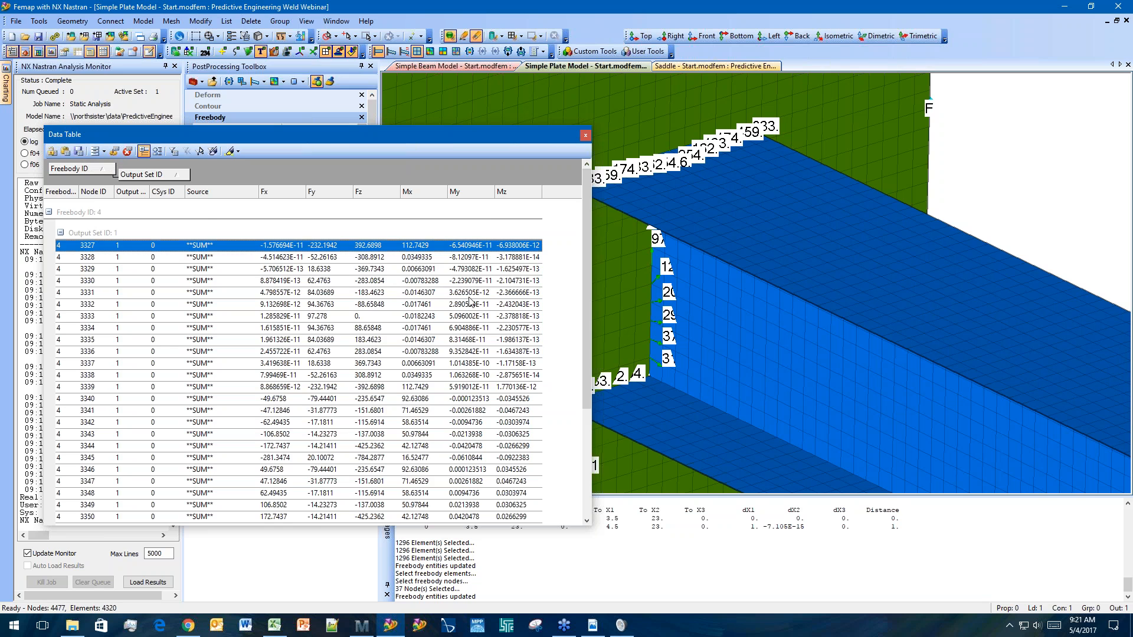
scroll(589, 286, "down", 4)
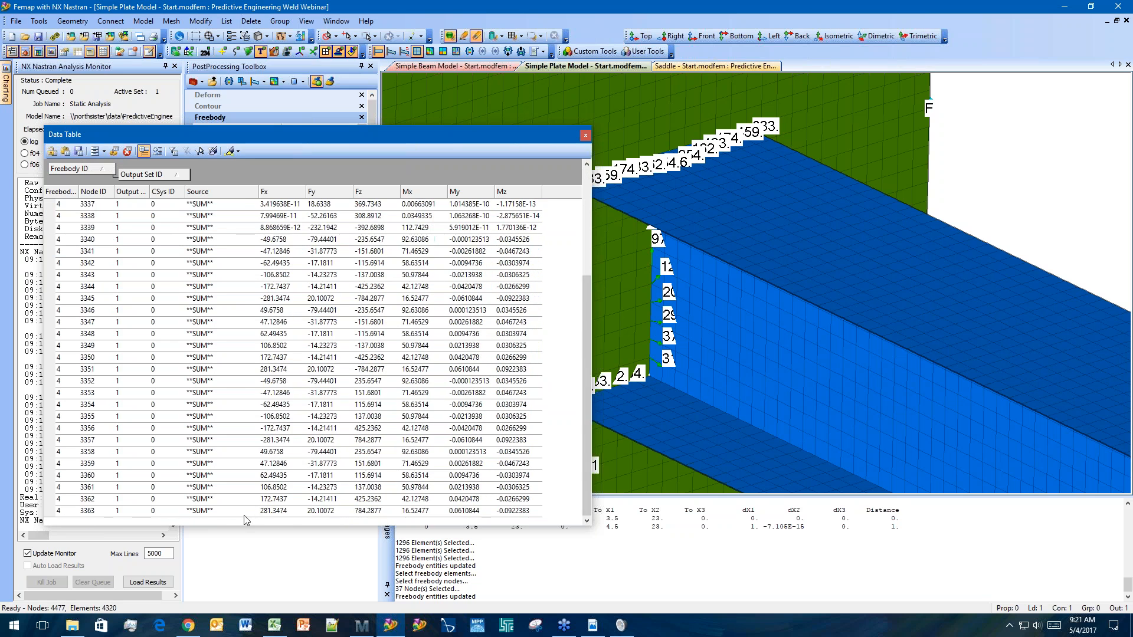
left_click(246, 510, "shift")
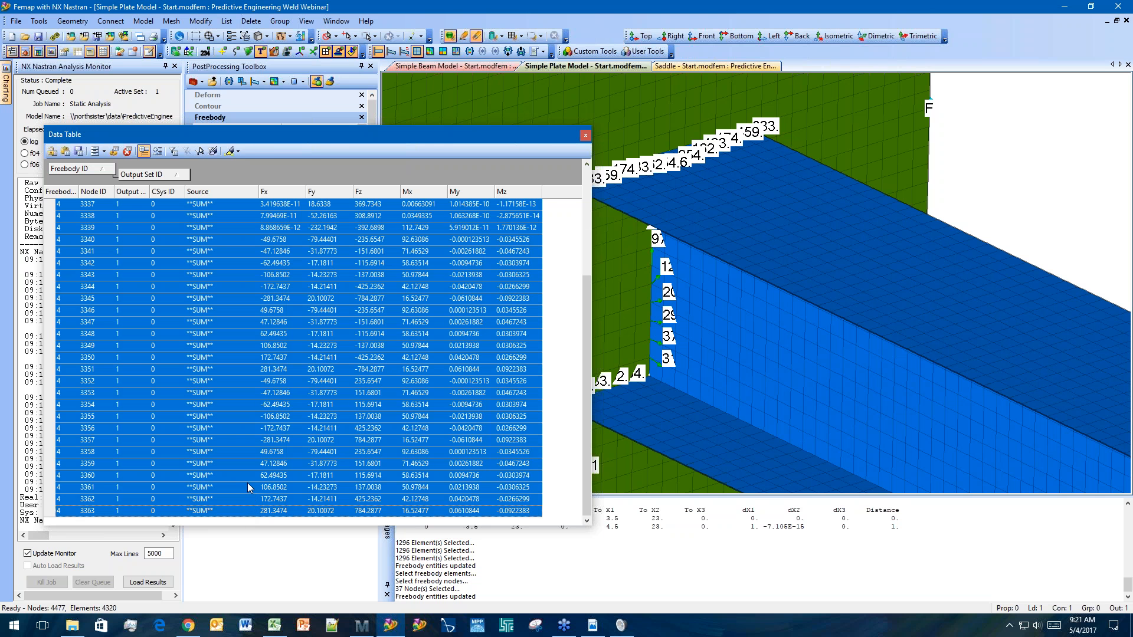
left_click(276, 629)
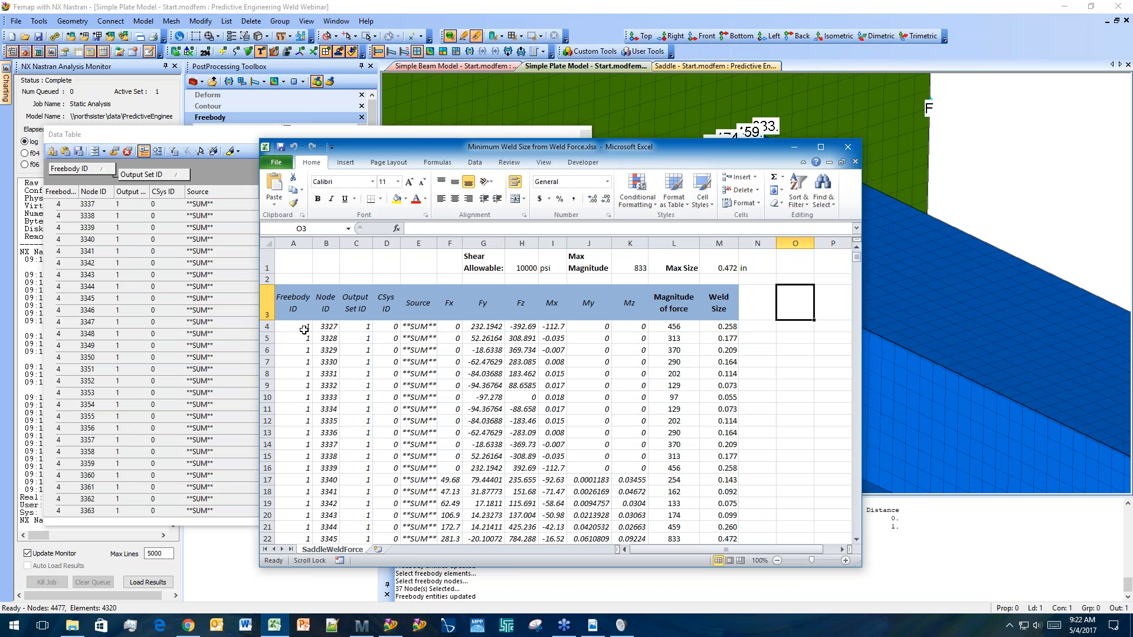
left_click(291, 329)
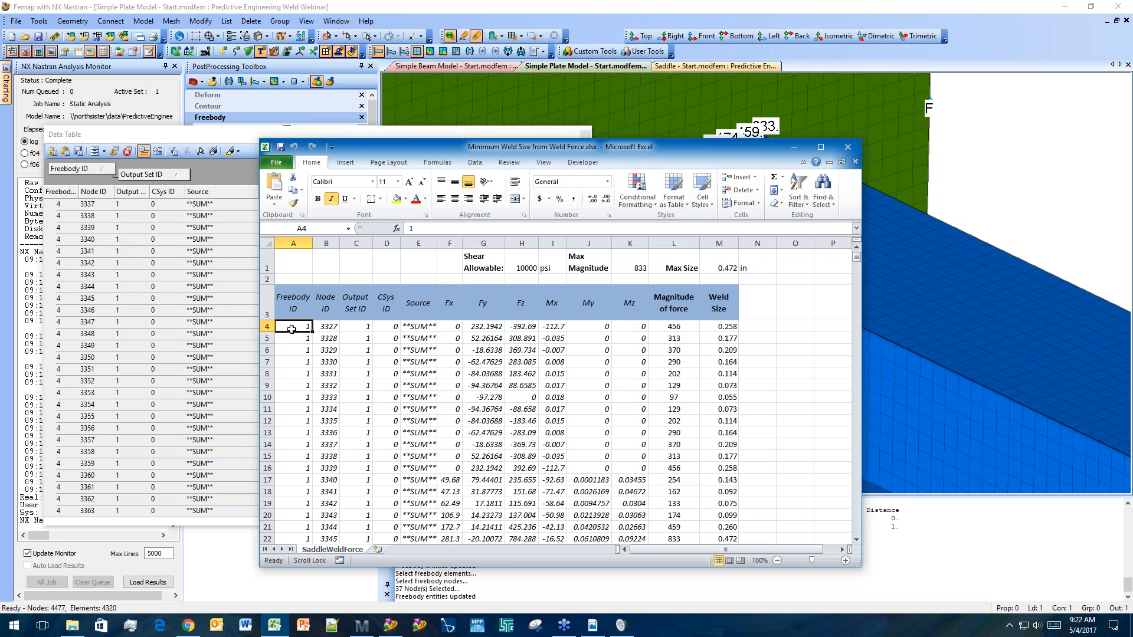
key("ctrl+v")
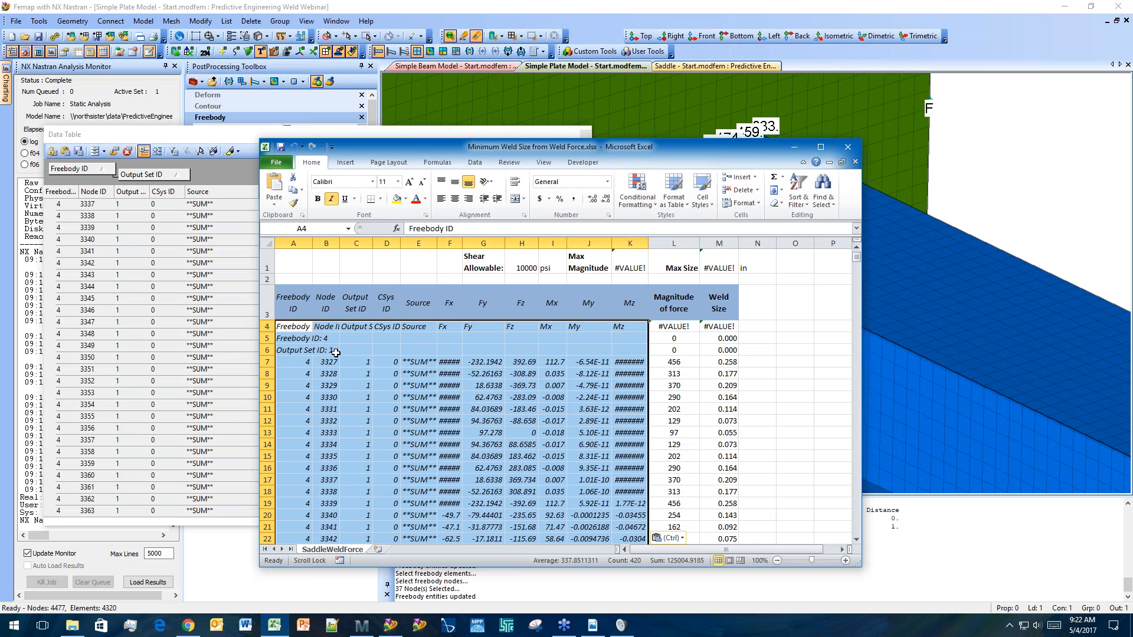
Remove the three pasted header rows 4 to 6 so the nodal data starts directly below the spreadsheet's own headings
left_click_drag(322, 351, 624, 326)
key("Delete")
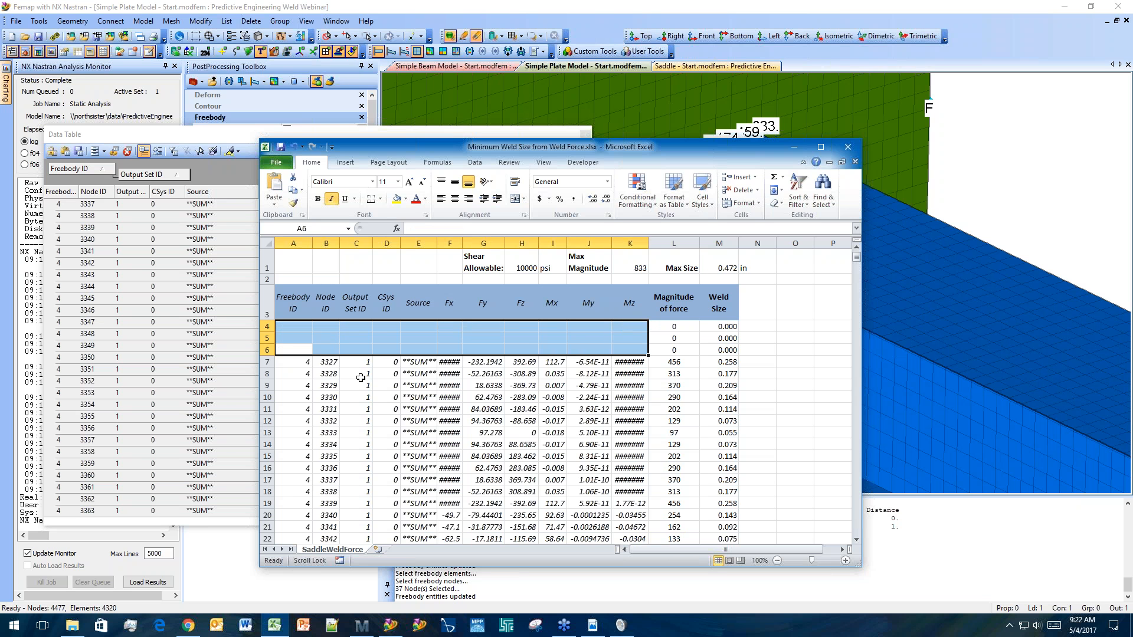
left_click(299, 361)
left_click_drag(267, 326, 266, 349)
right_click(267, 350)
left_click(311, 440)
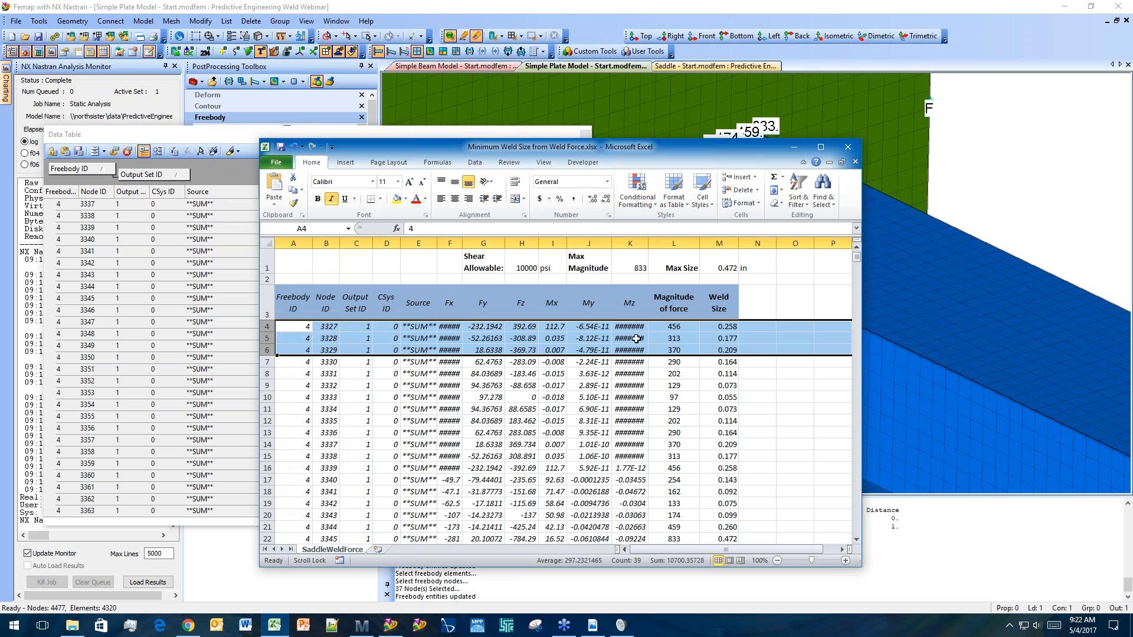
Review the force magnitude and weld size formulas in row 4, and close the Data Table back in Femap
left_click(680, 327)
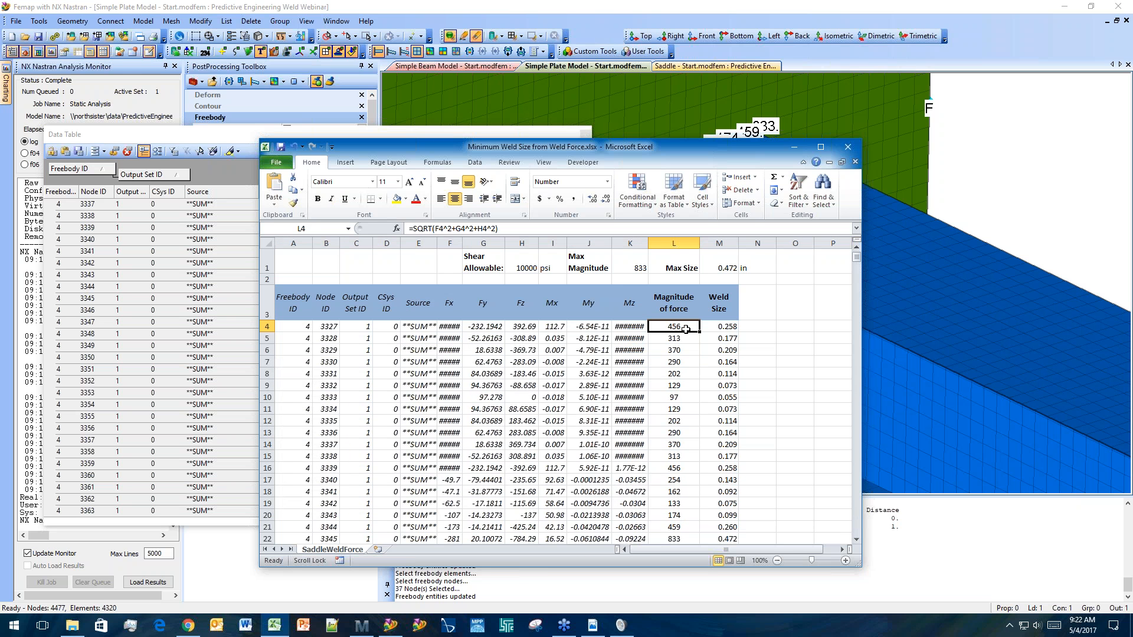
left_click(730, 329)
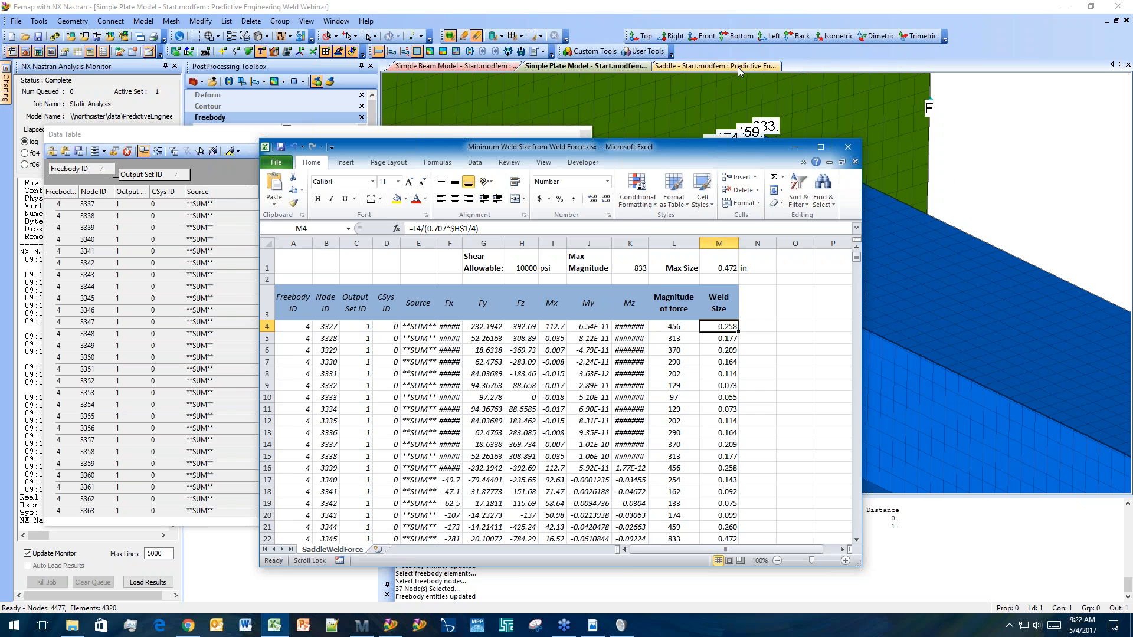
left_click(974, 114)
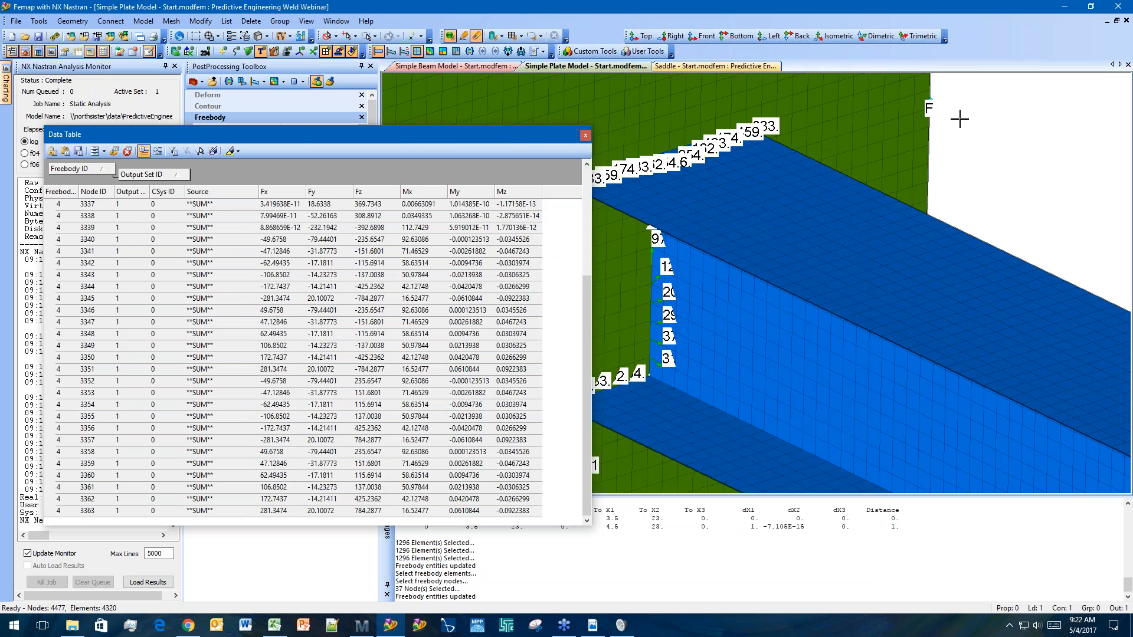
left_click(586, 136)
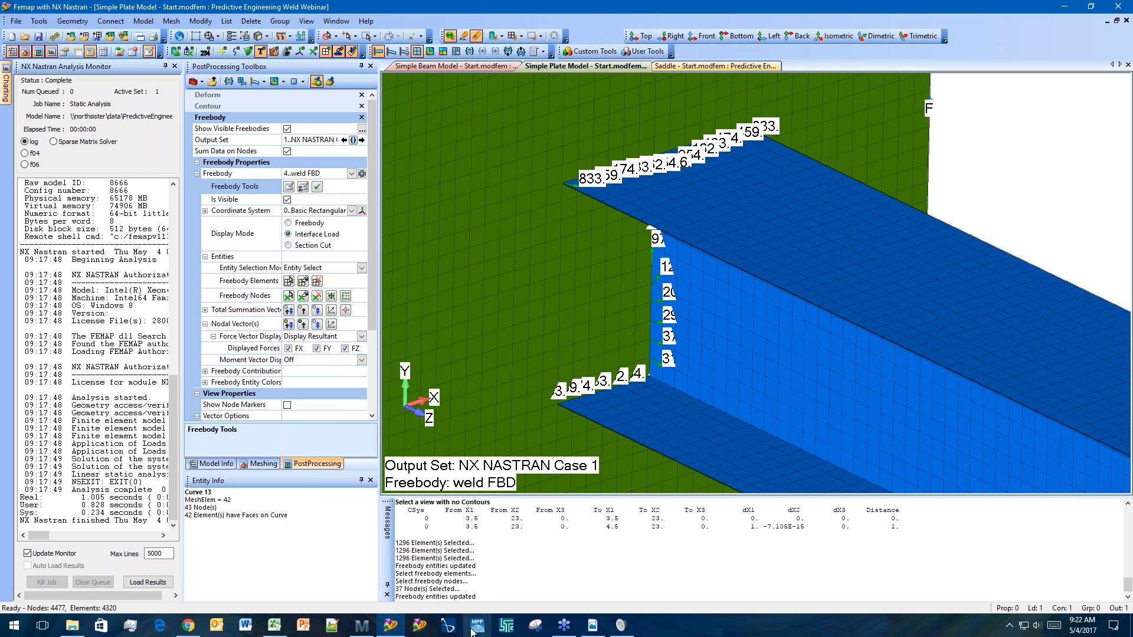
Compare the Excel list of node IDs, force magnitudes and weld sizes with the labelled nodal forces on the Femap model
left_click(275, 625)
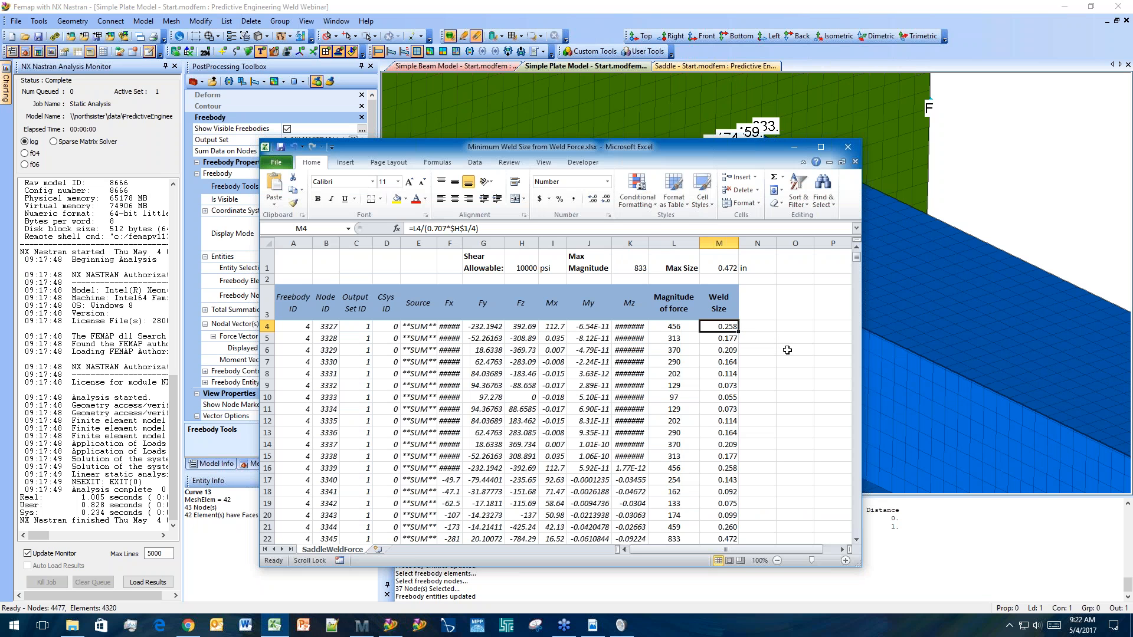
left_click(954, 210)
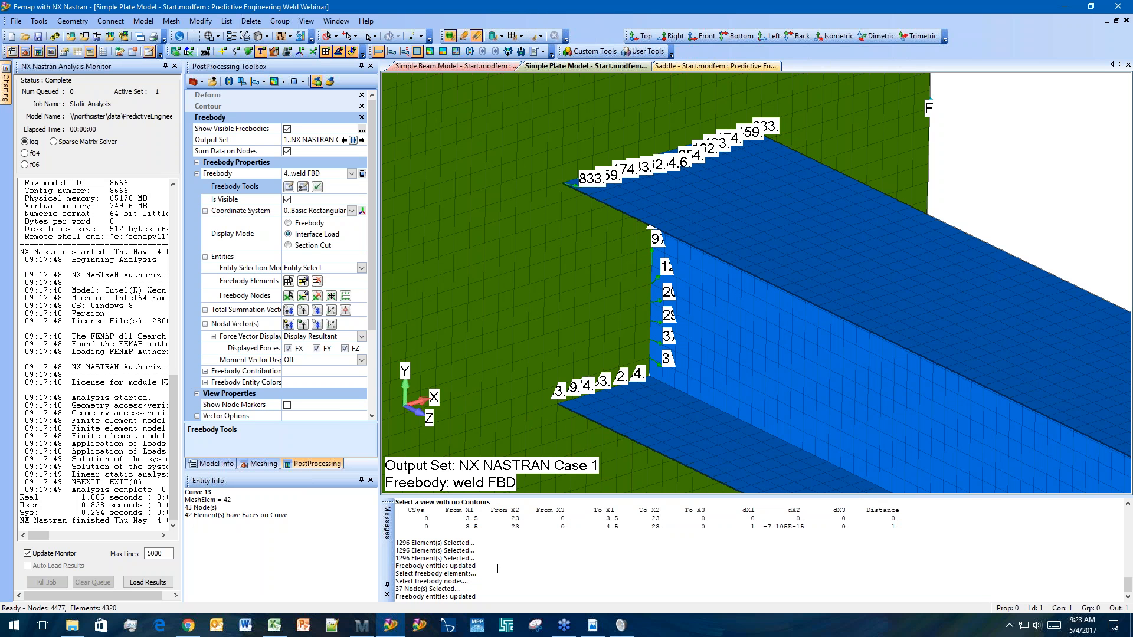
left_click(274, 625)
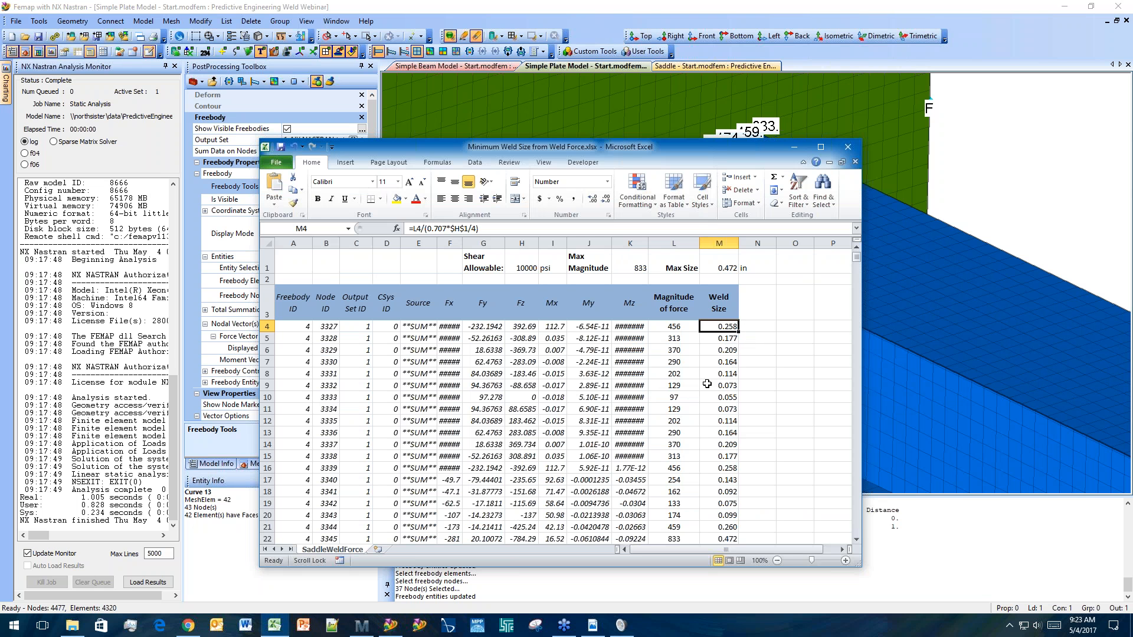
left_click(1010, 193)
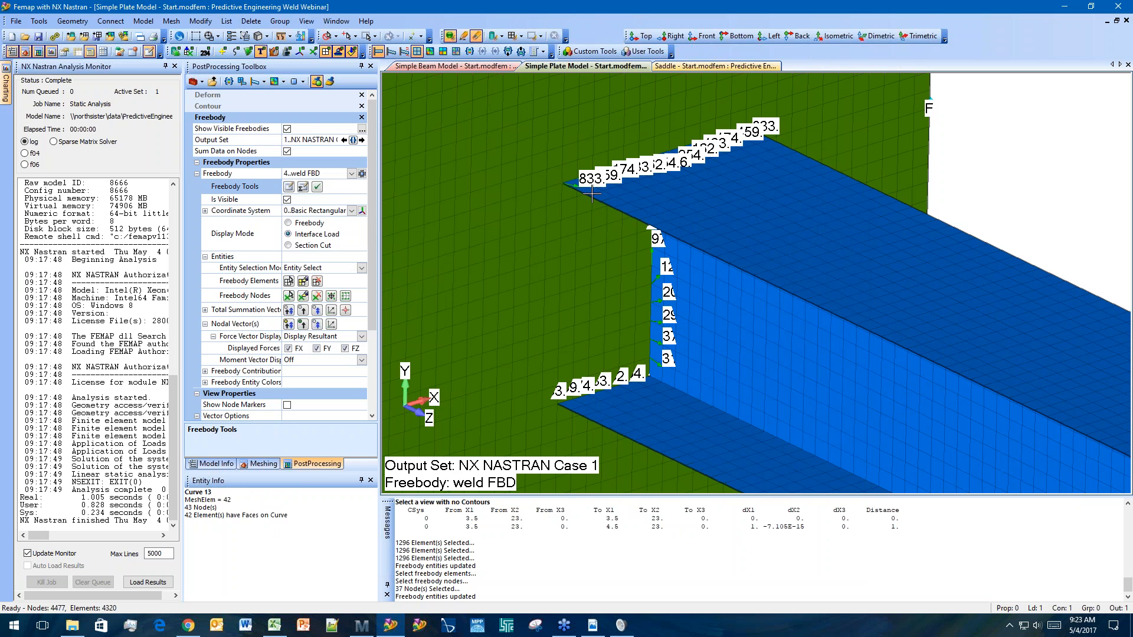
left_click_drag(377, 279, 370, 362)
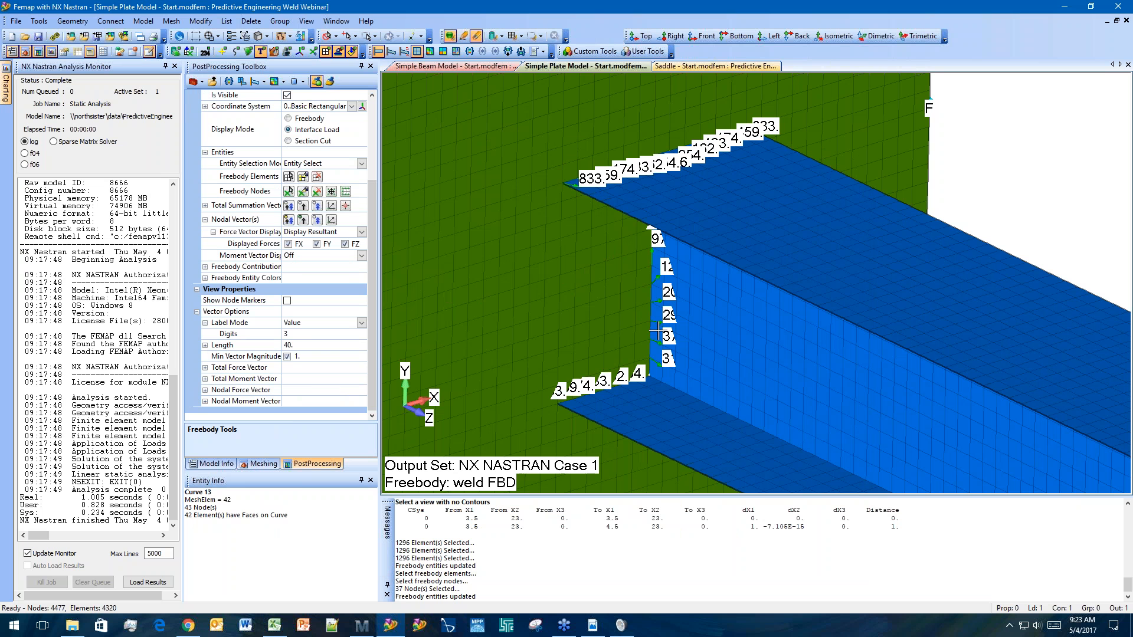
left_click(275, 626)
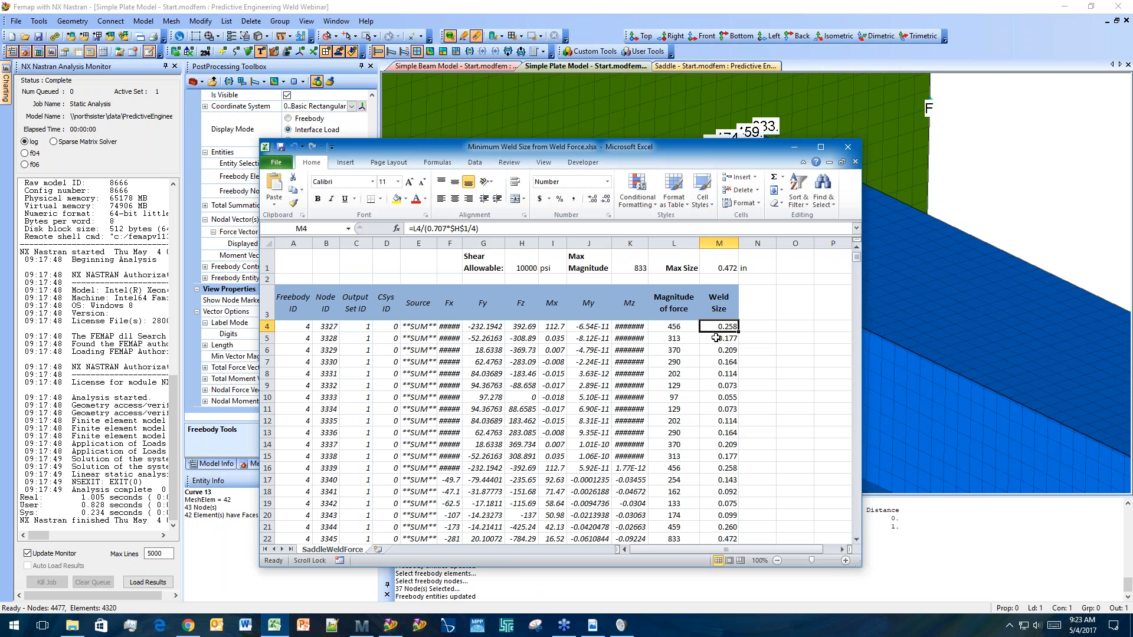
scroll(715, 337, "down", 4)
left_click_drag(327, 349, 326, 386)
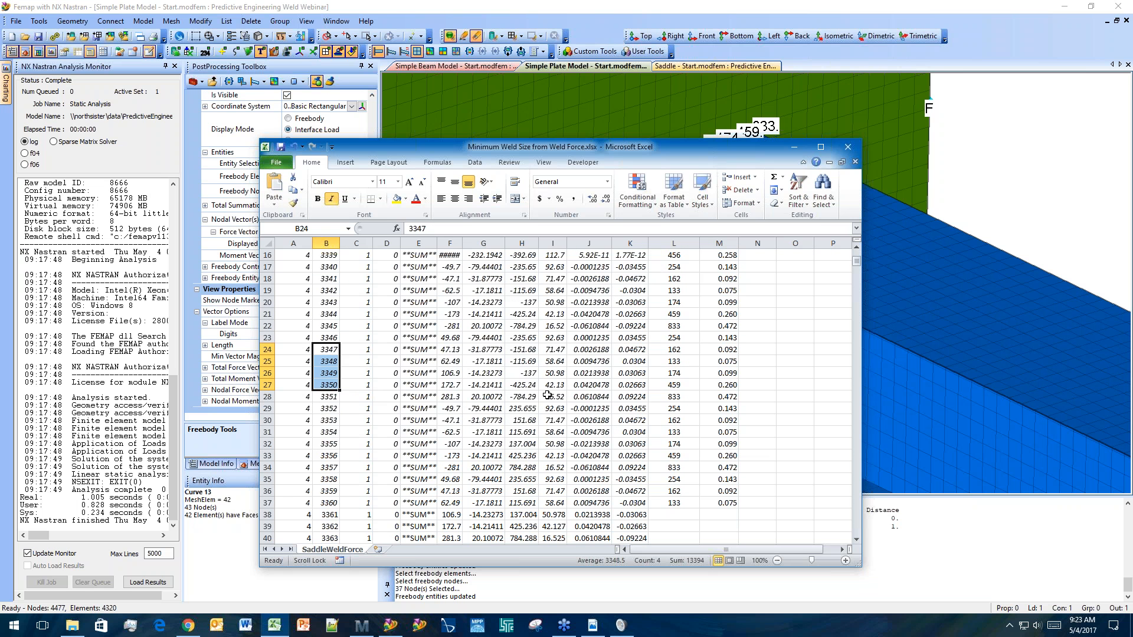
left_click(948, 177)
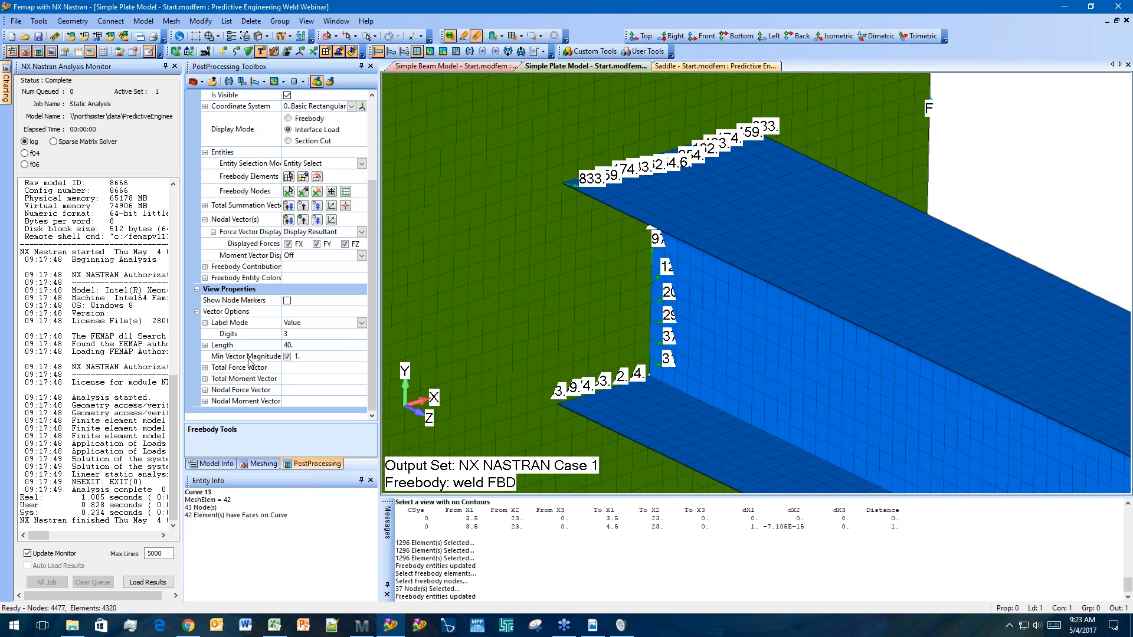
Set the freebody's minimum vector magnitude to 250 and inspect the remaining nodal forces along the weld joints
left_click(308, 358)
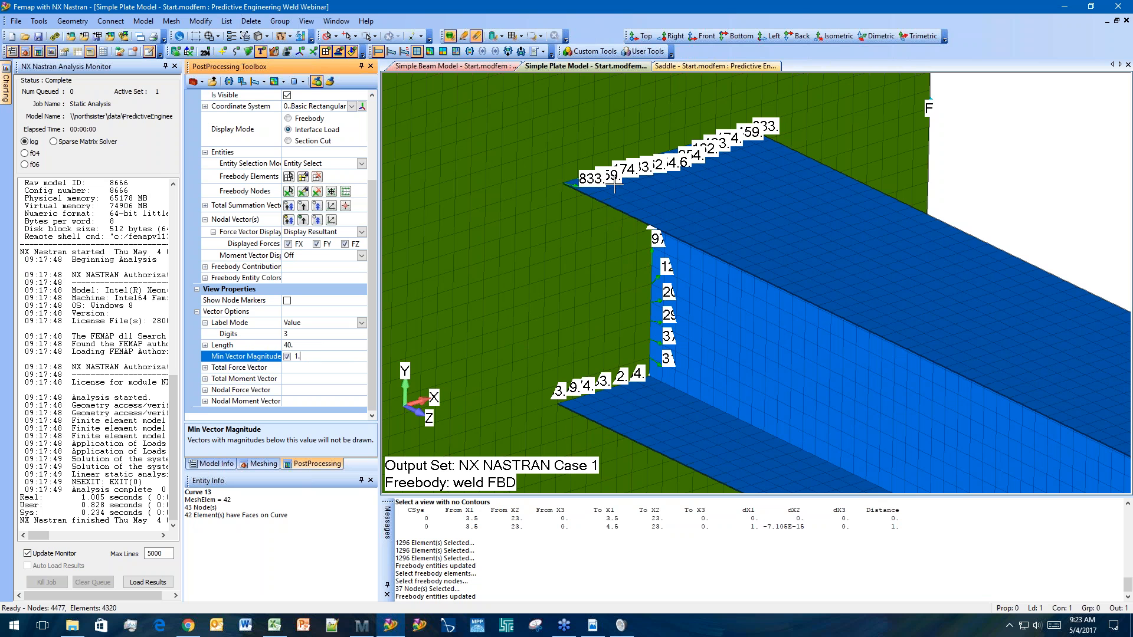
scroll(627, 168, "up", 2)
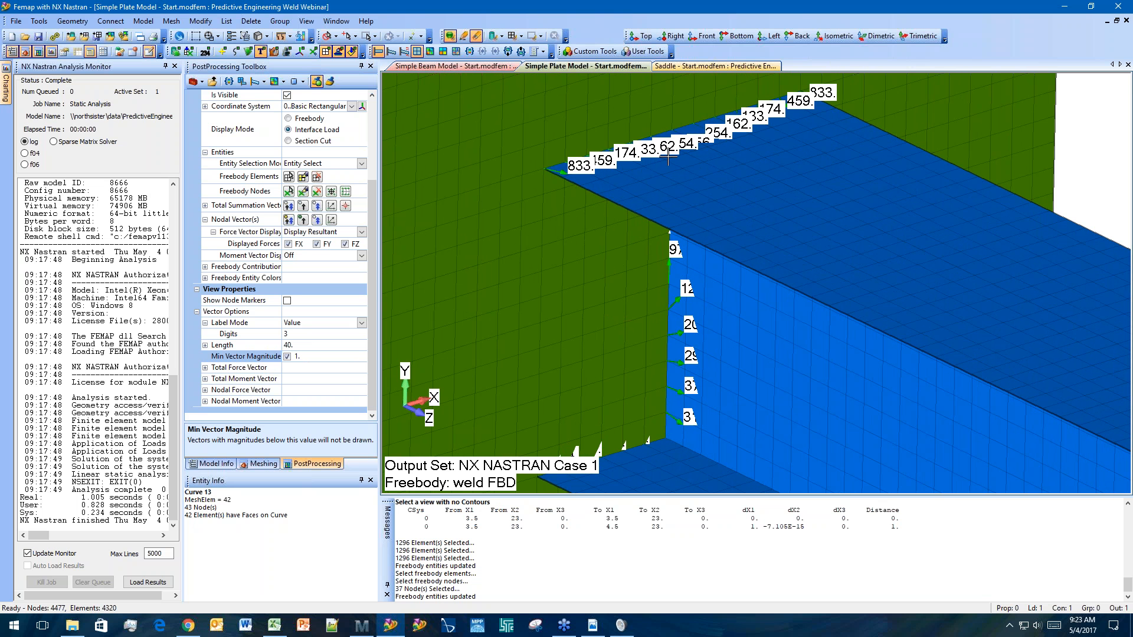
left_click(296, 358)
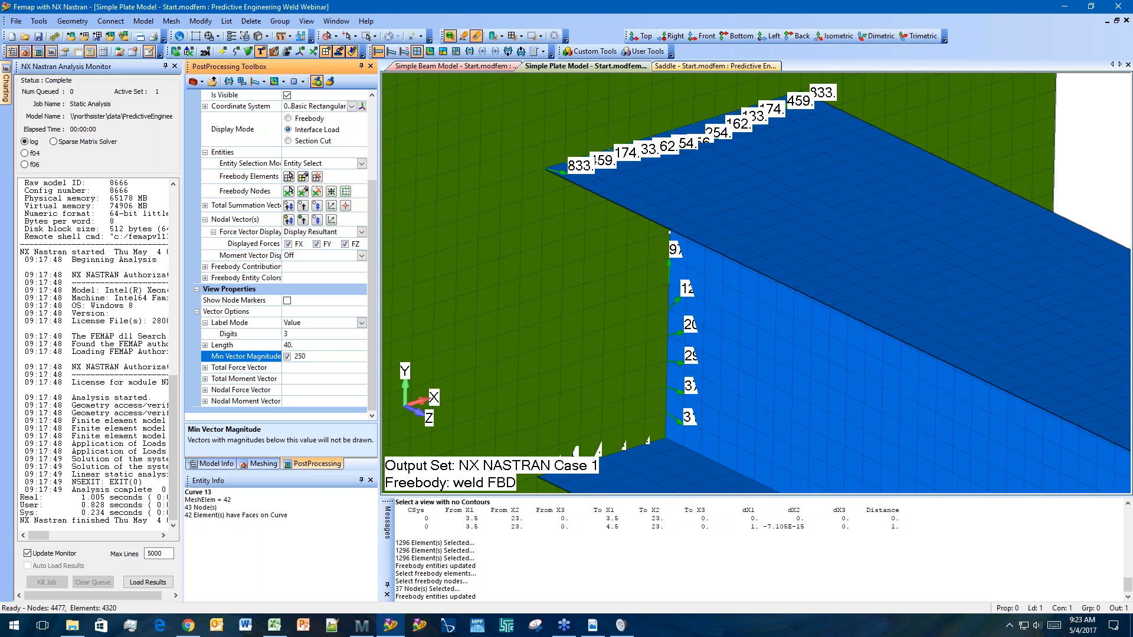
type("250")
key("Return")
scroll(748, 246, "down", 5)
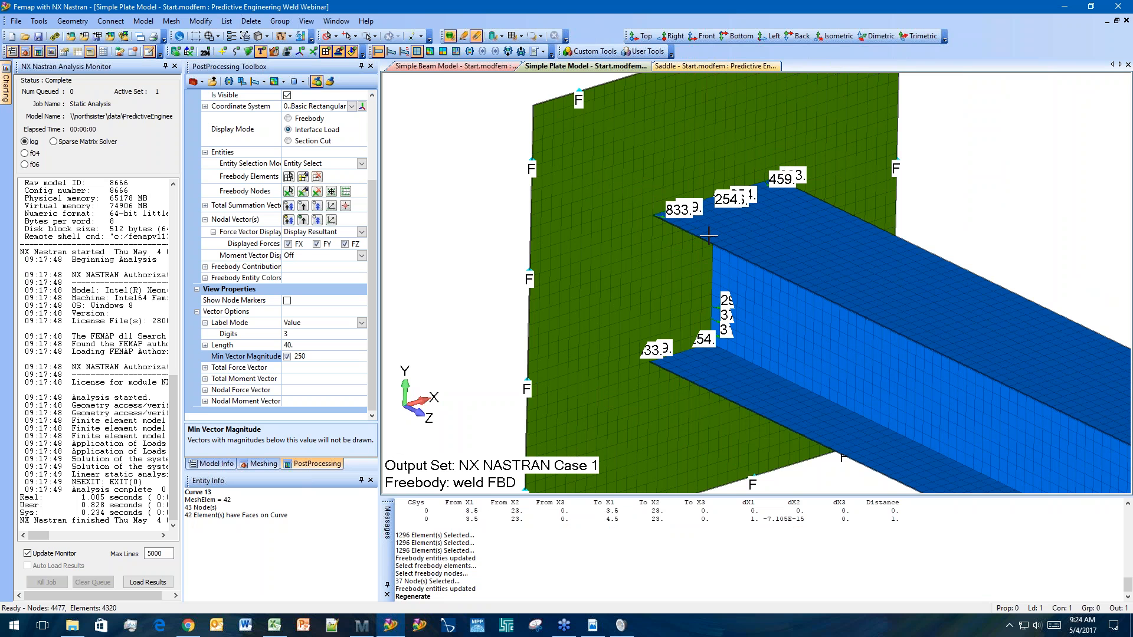
scroll(679, 221, "up", 2)
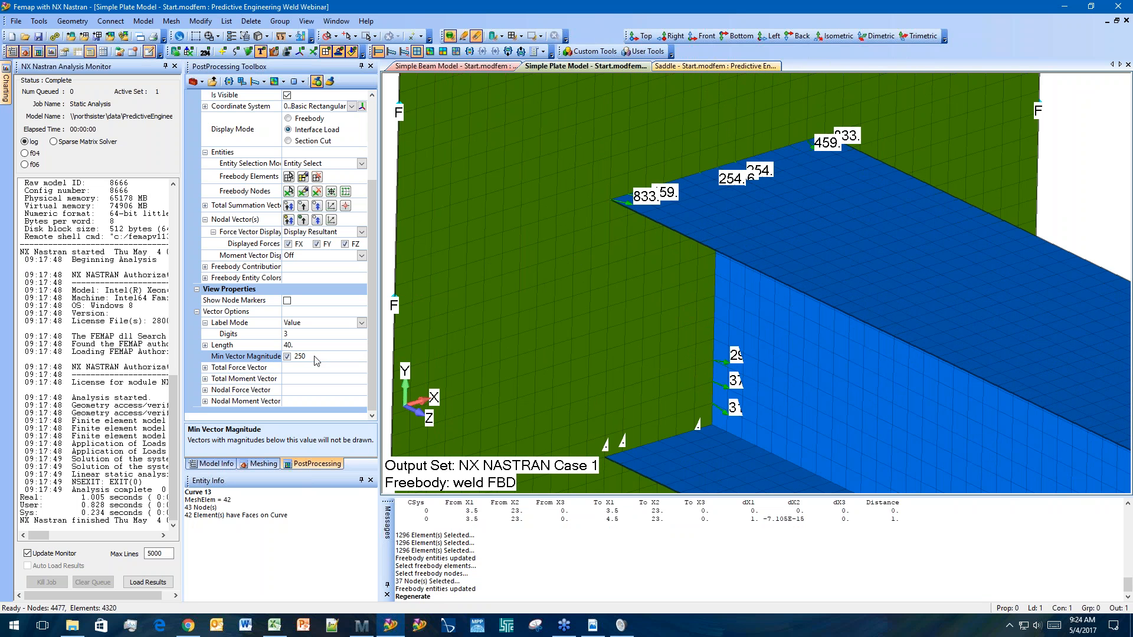
Set the minimum vector magnitude to 500 and inspect the highest nodal forces at the flange corners
left_click(272, 359)
type("500")
key("Return")
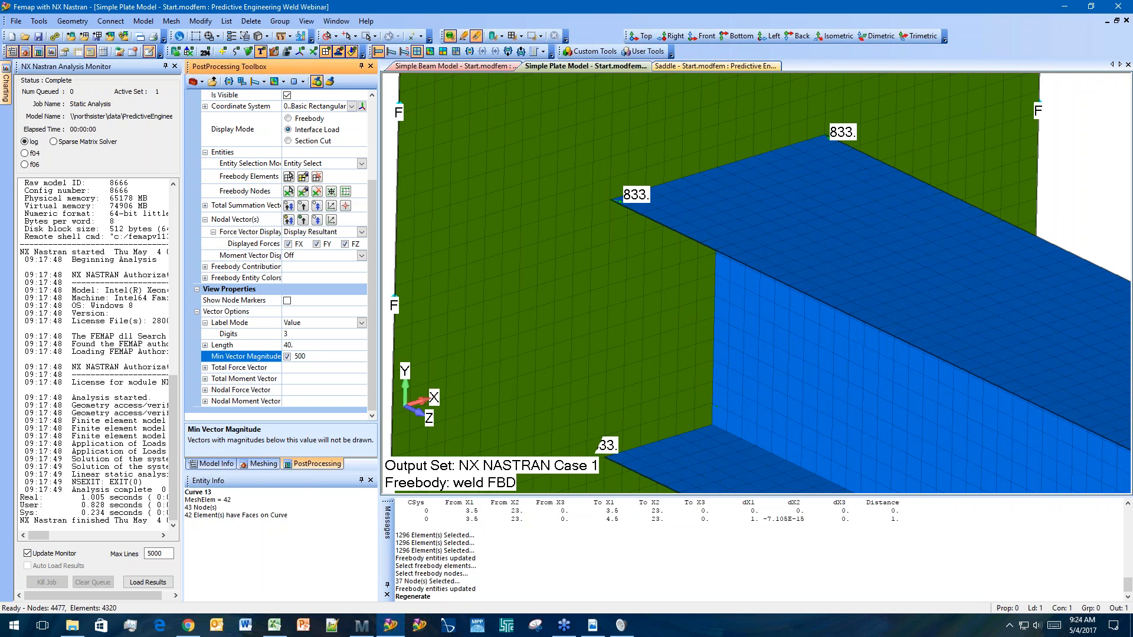
scroll(618, 301, "down", 2)
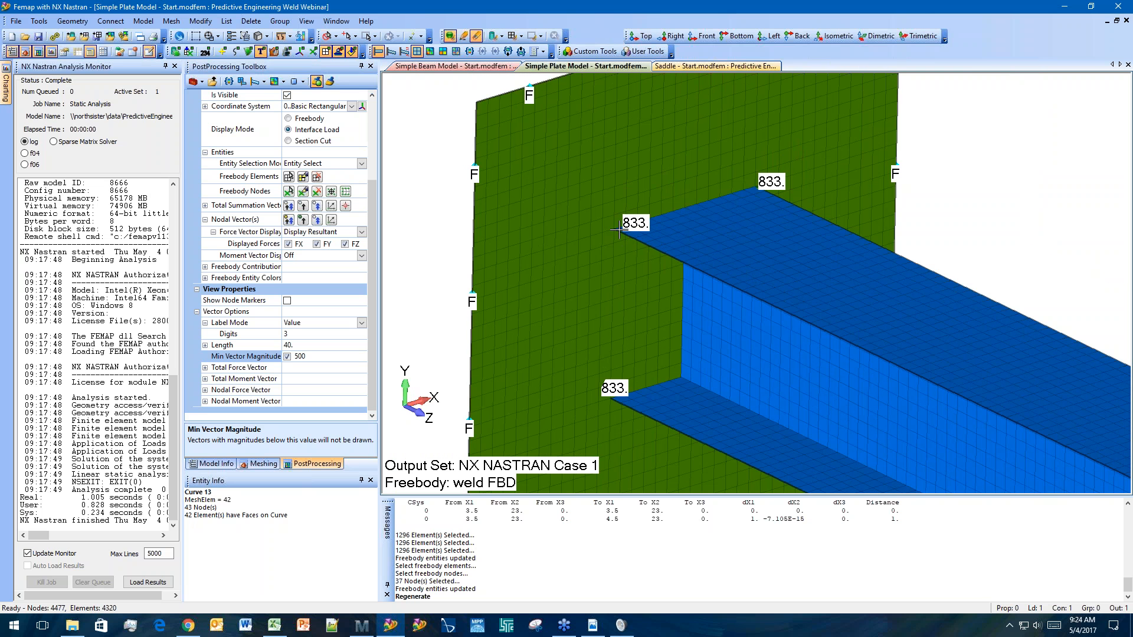
mouse_move(737, 254)
middle_mouse_down()
mouse_move(597, 234)
mouse_move(733, 254)
middle_mouse_up()
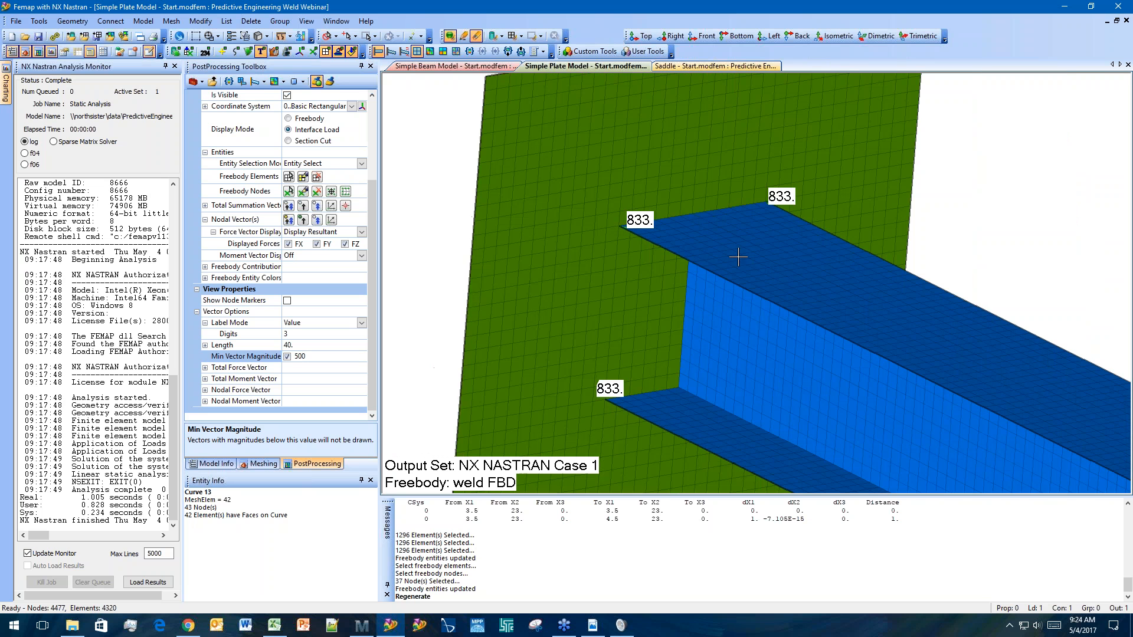
Set the minimum vector magnitude to 1 to display the smaller nodal forces as well
left_click(315, 358)
type("1")
key("Return")
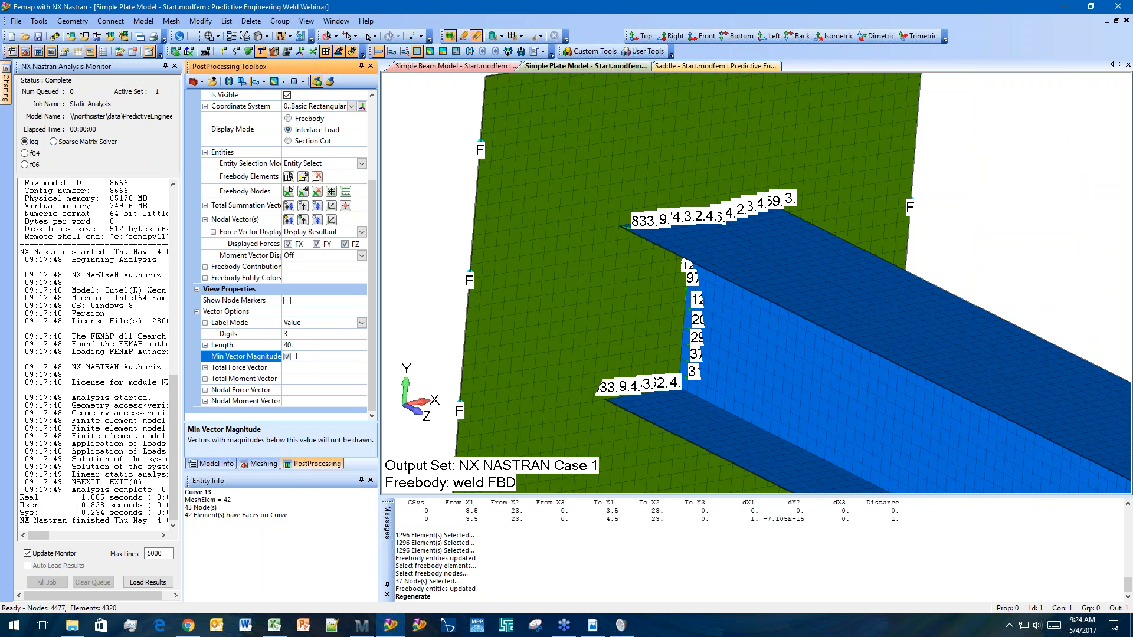
Turn off the value labels on the freebody vectors in the simple plate model
middle_click_drag(659, 245, 674, 194)
middle_click_drag(660, 148, 666, 160)
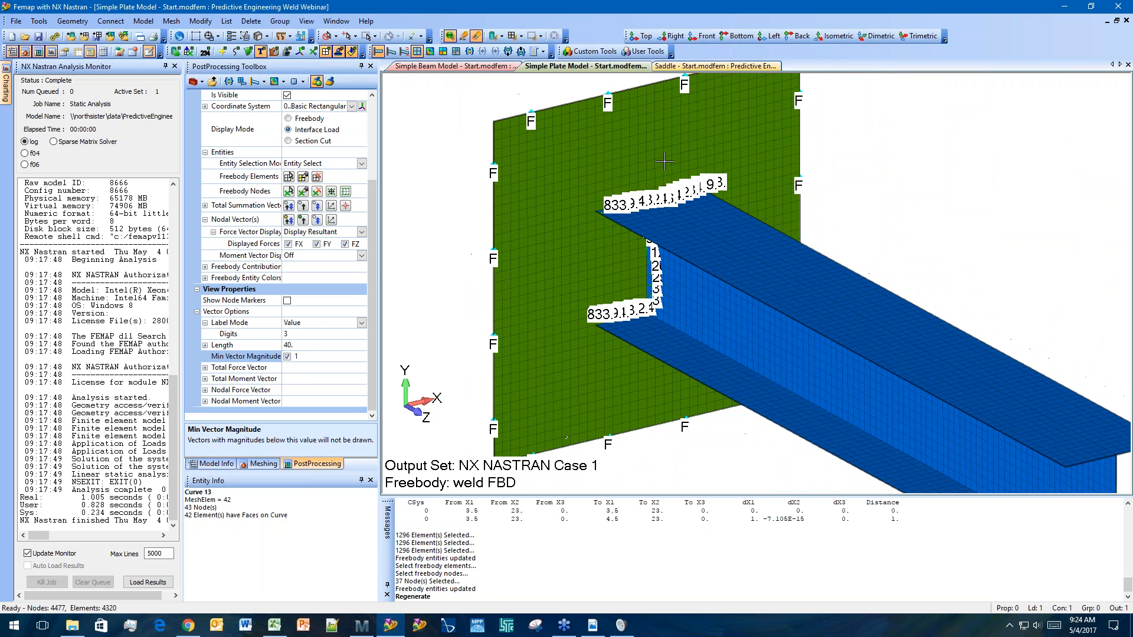
left_click(319, 324)
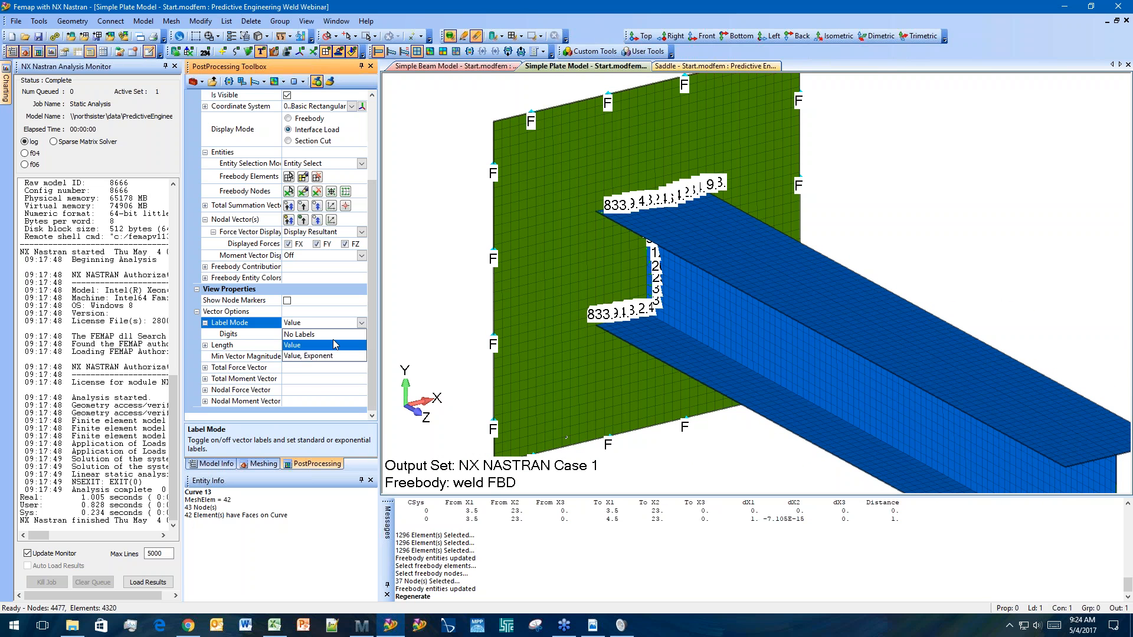
left_click(335, 338)
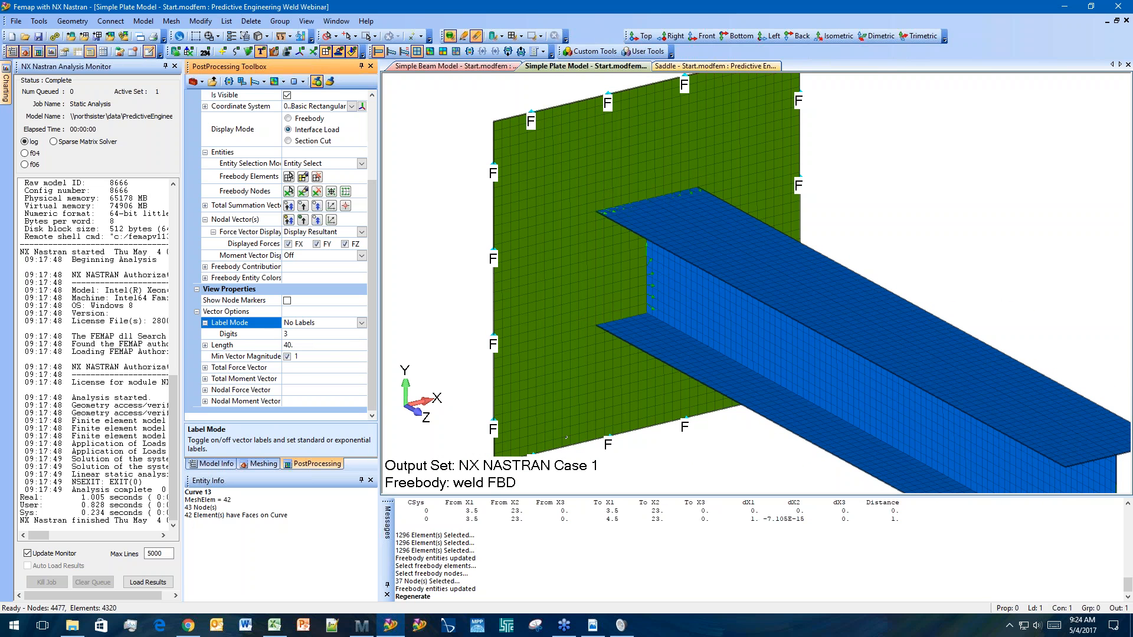
Scale the freebody vectors by magnitude and inspect the nodal force arrows along the flange and web welds
left_click(205, 346)
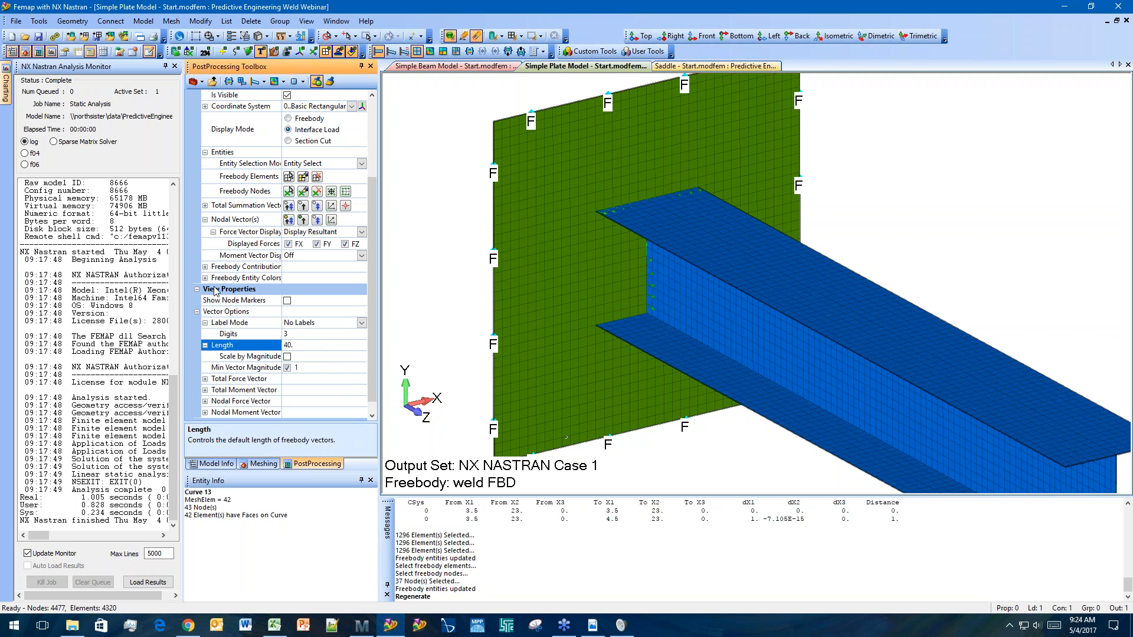
left_click(288, 356)
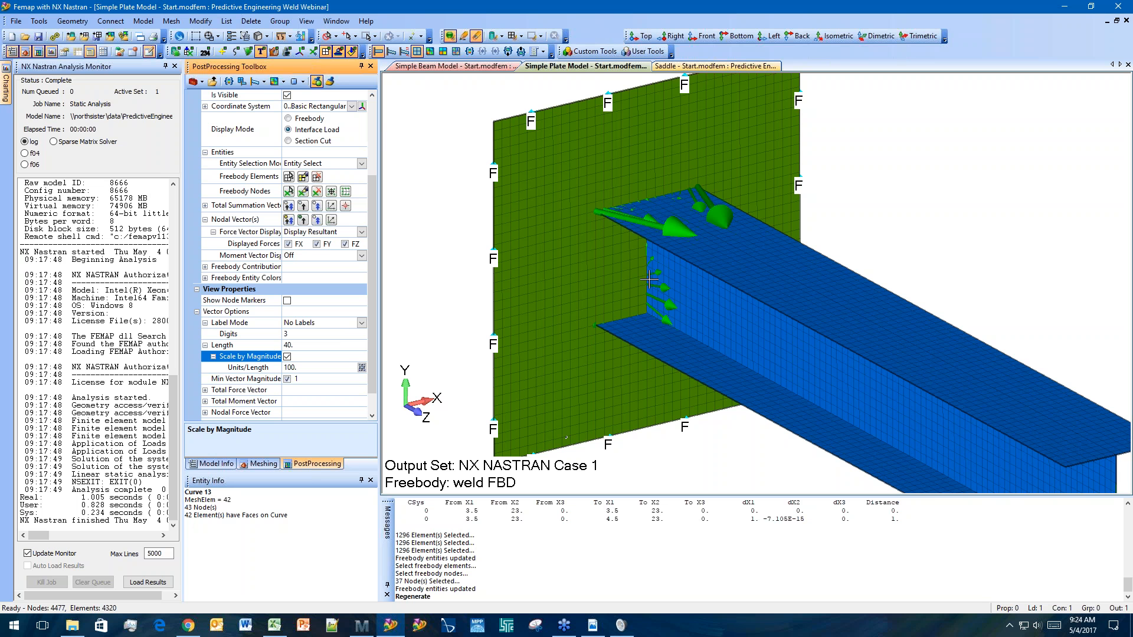
middle_click_drag(654, 286, 672, 265)
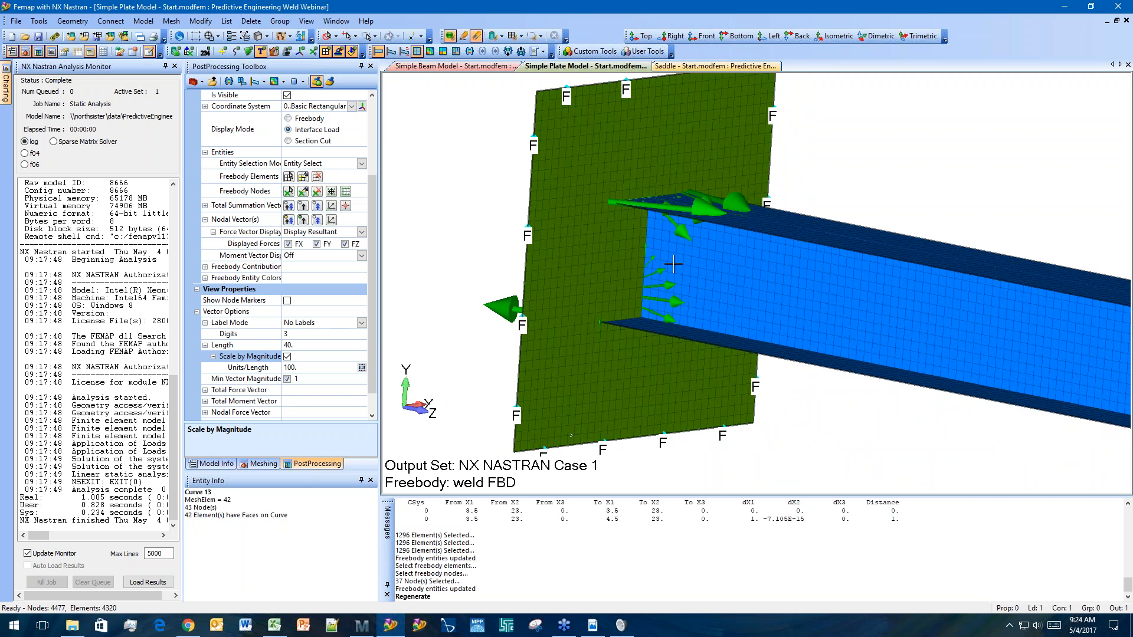
scroll(642, 238, "up", 4)
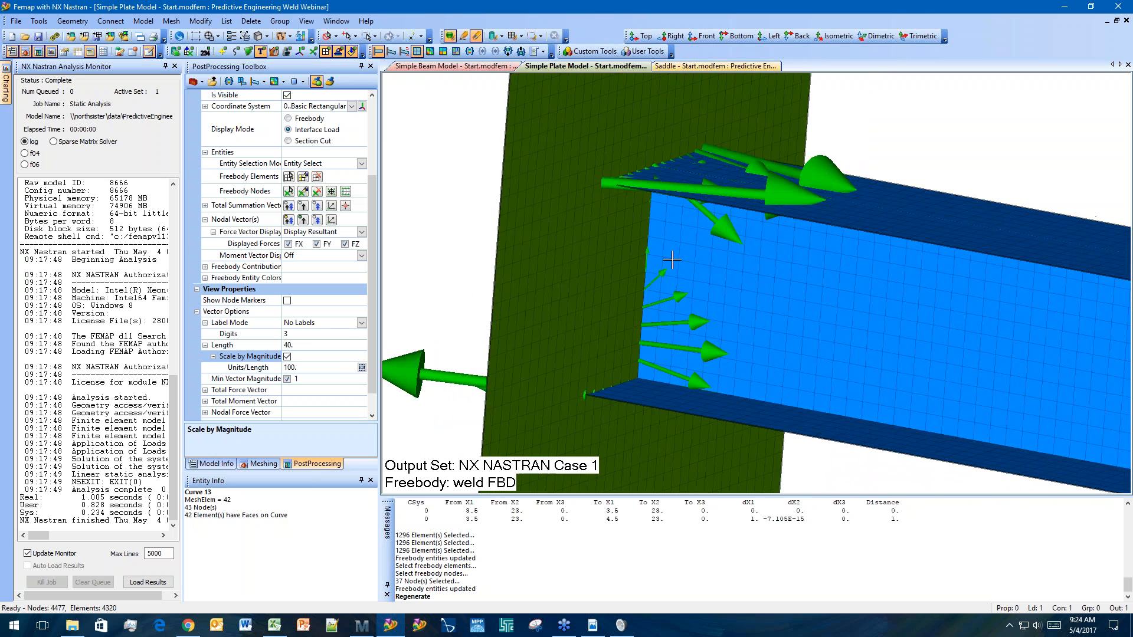
middle_click_drag(672, 259, 645, 270)
scroll(646, 284, "up", 2)
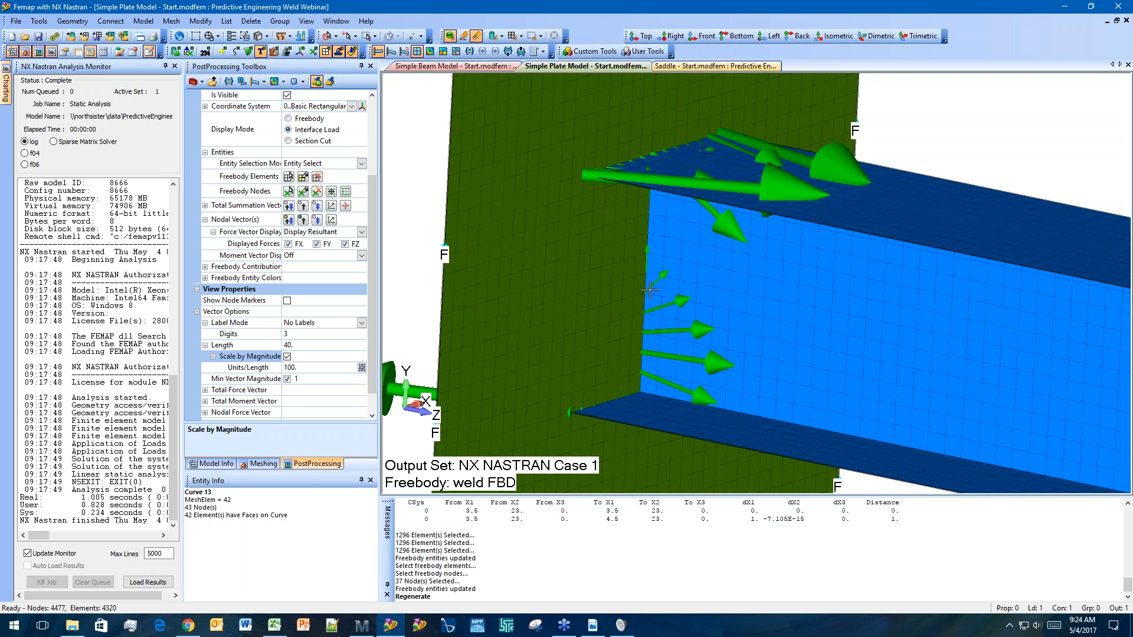
scroll(661, 228, "down", 2)
middle_click_drag(616, 212, 596, 215)
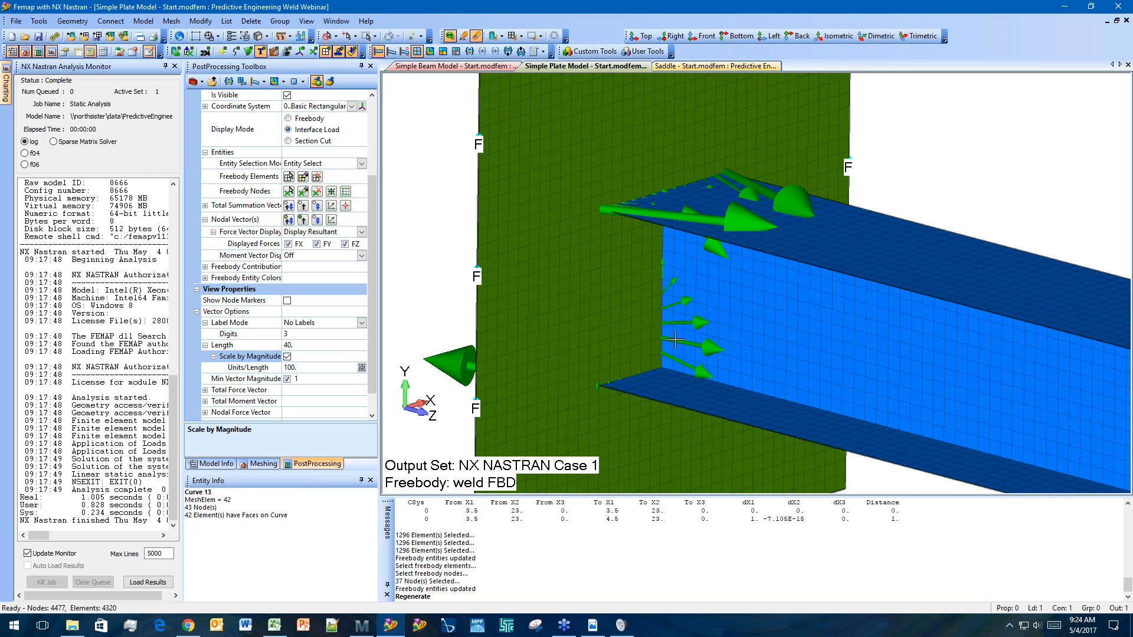
Switch to the Saddle - Start model and measure the spacing between adjacent nodes on the vertical joint of the end flange and side plate
left_click(706, 67)
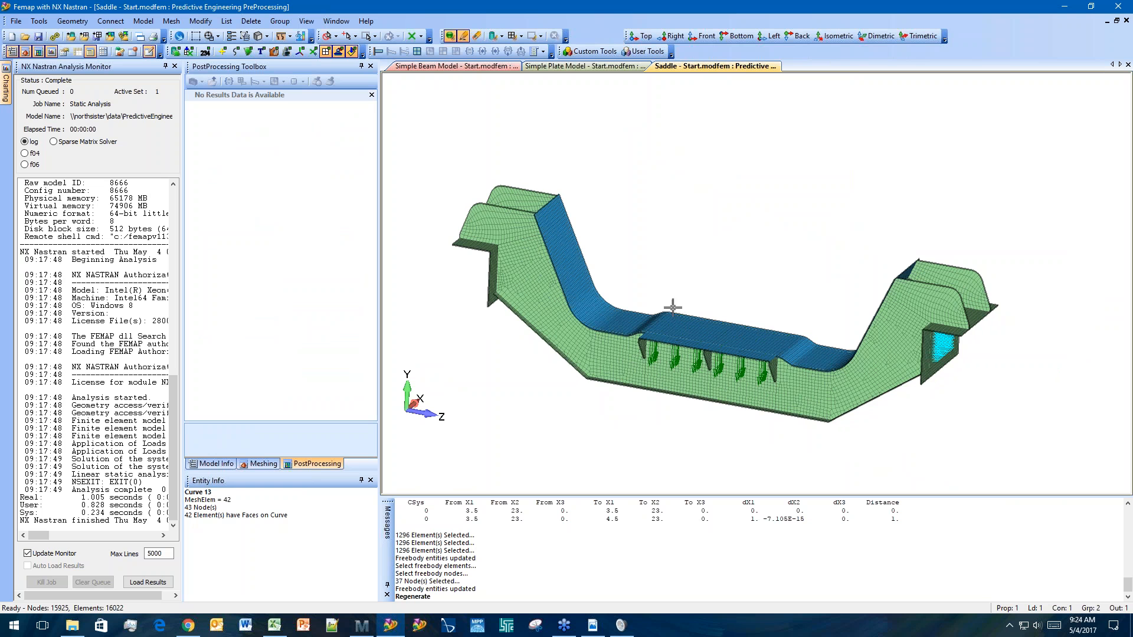
middle_click_drag(636, 306, 661, 303, "ctrl")
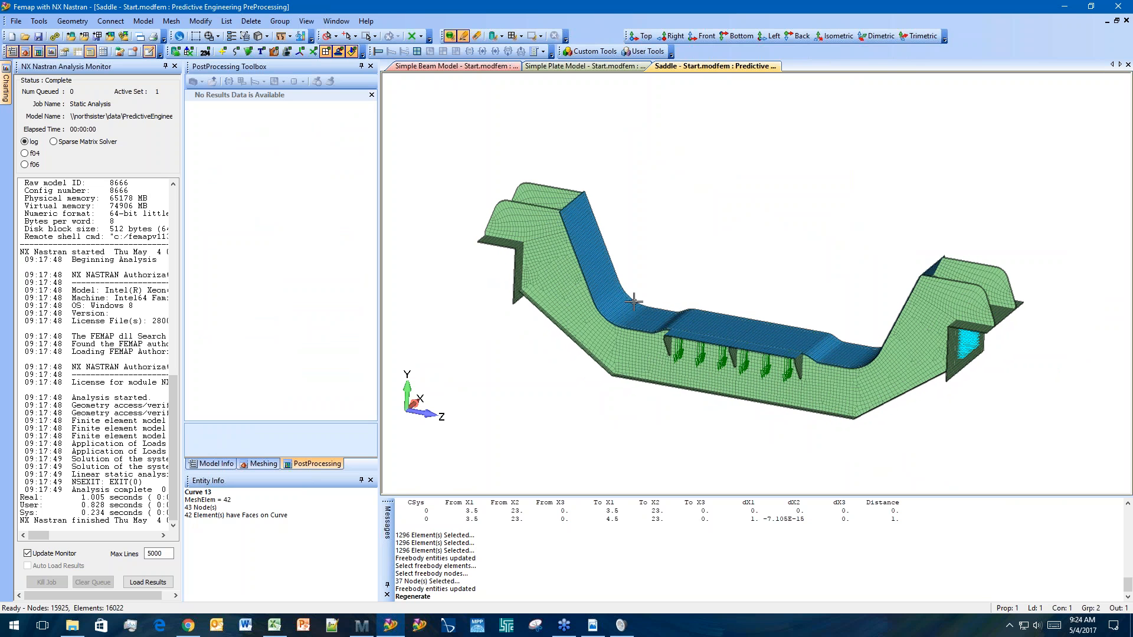
middle_click_drag(553, 249, 585, 372, "shift")
middle_click_drag(581, 247, 506, 362, "shift")
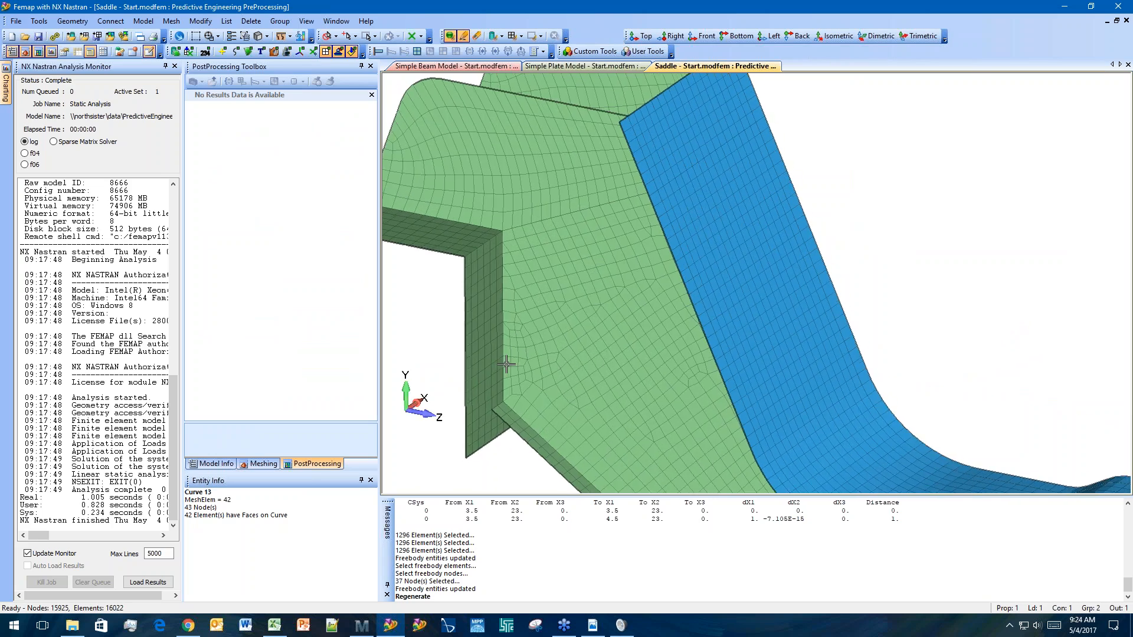
middle_click_drag(483, 245, 475, 278, "shift")
left_click(280, 38)
double_click(491, 241)
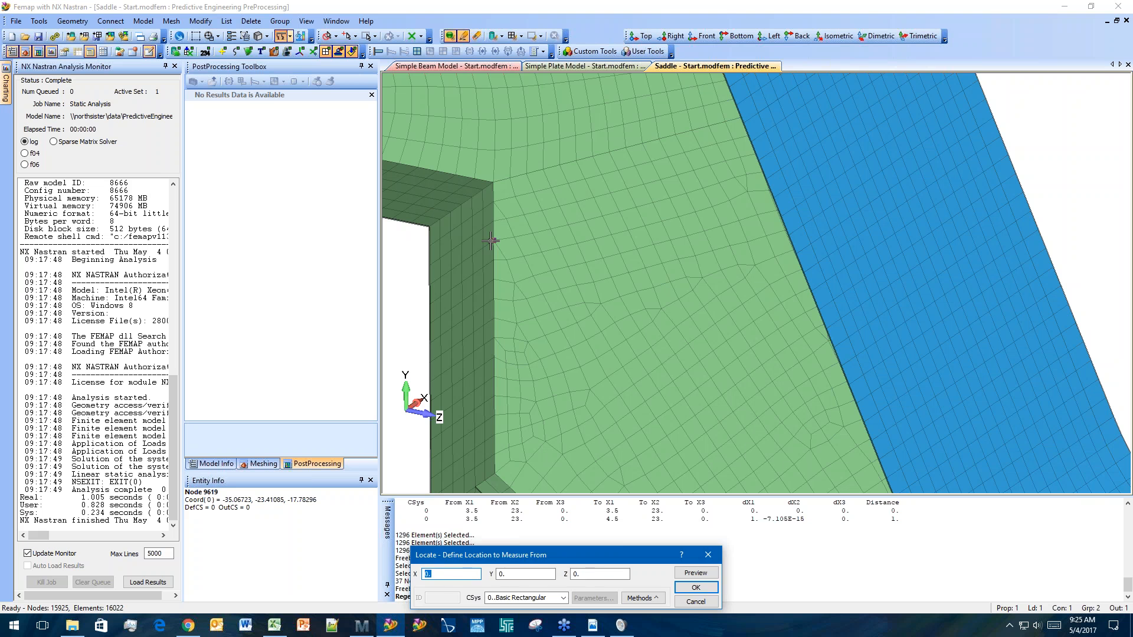
double_click(493, 259)
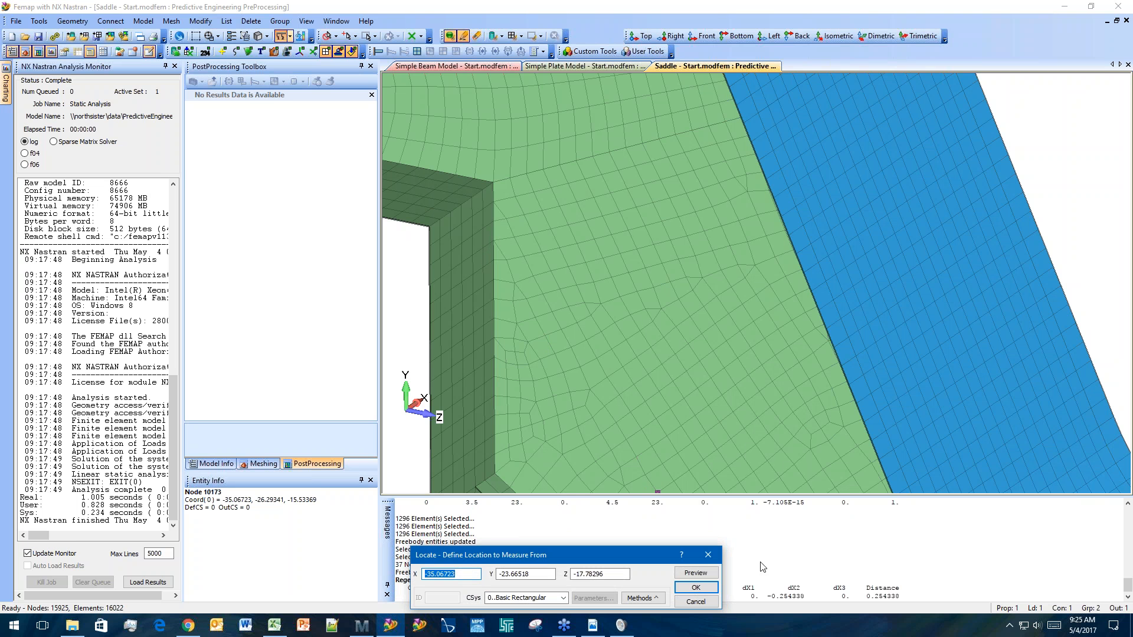
left_click(705, 556)
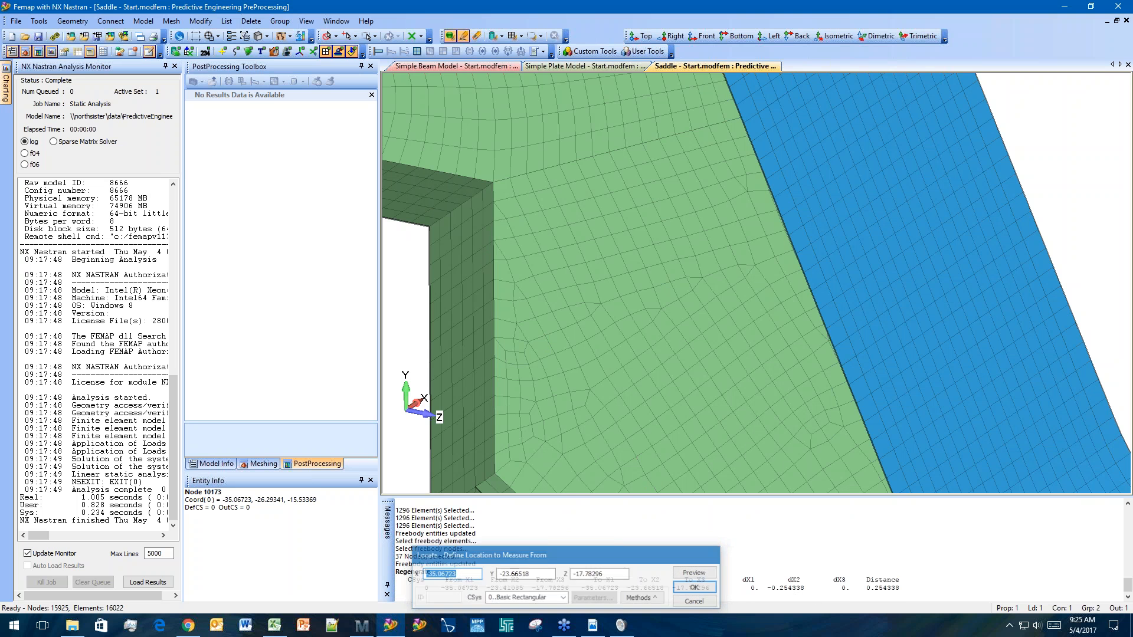